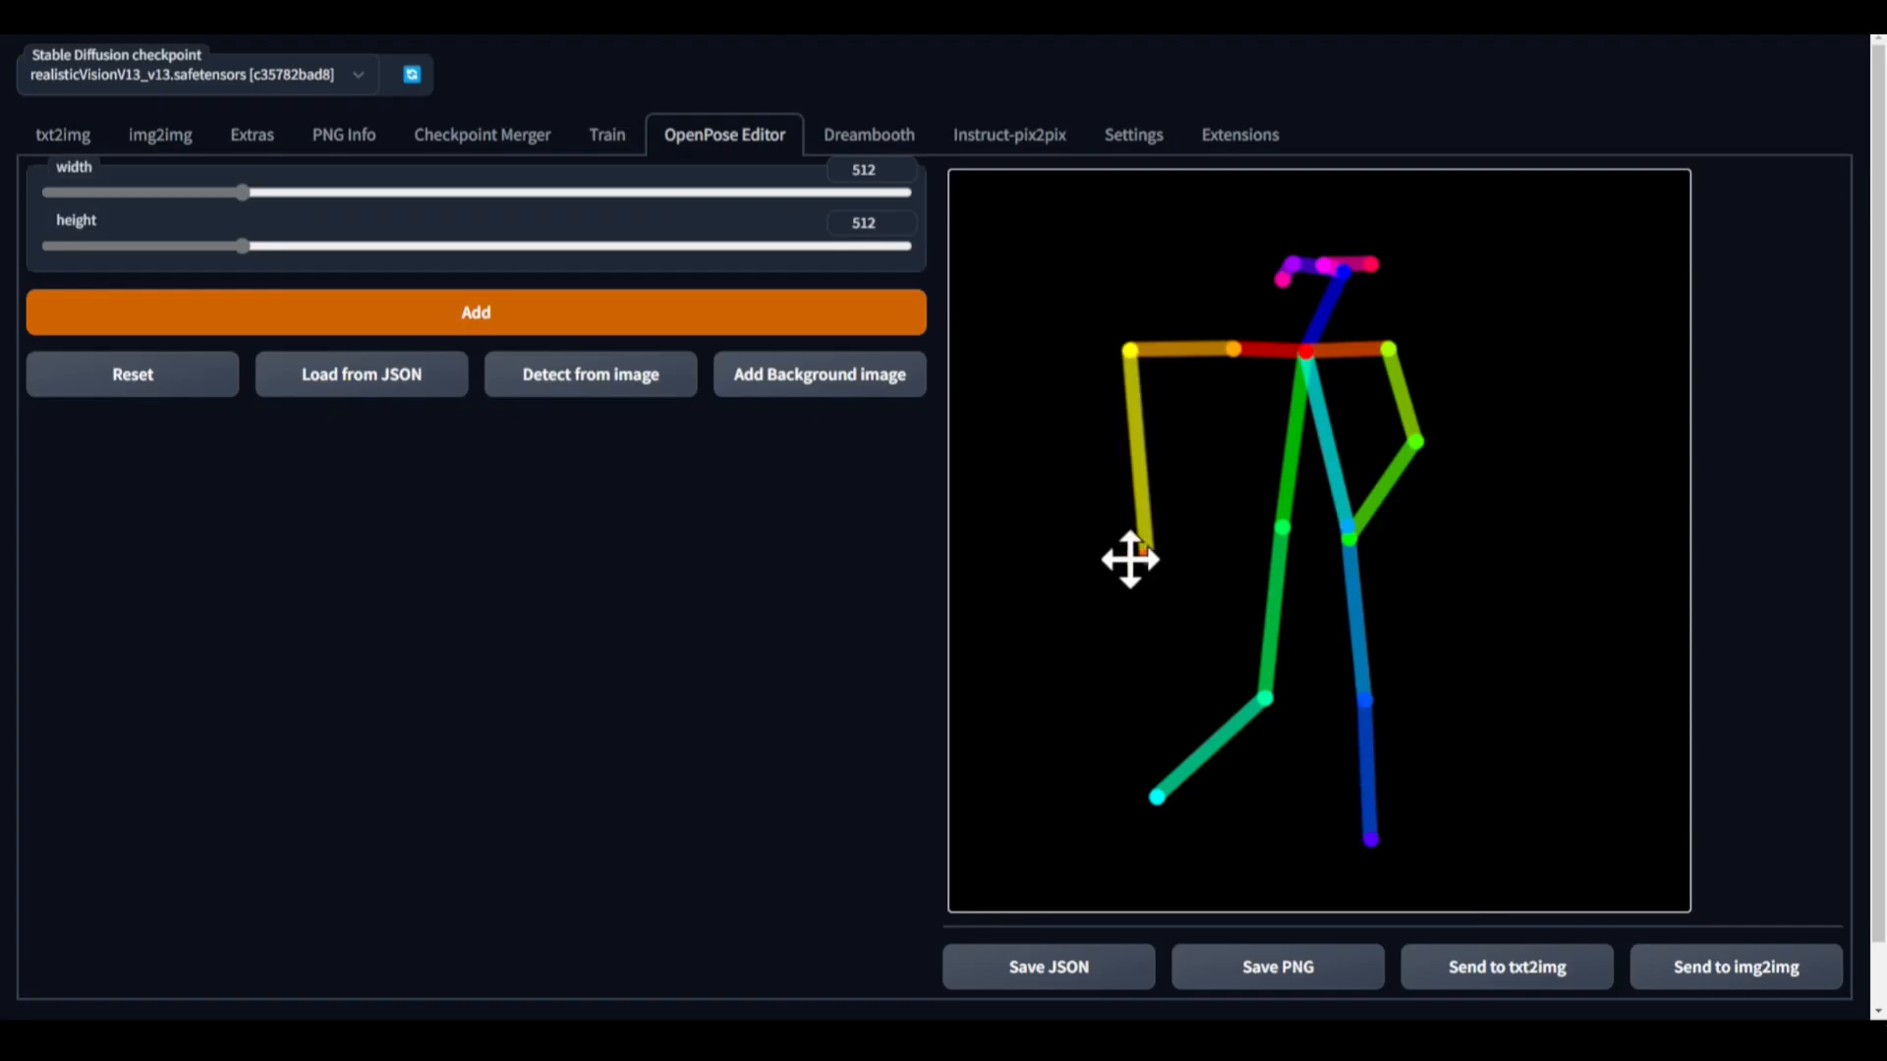
- Move the wrist keypoint of the pose skeleton's hanging forearm slightly outward and upward on the canvas
drag(1130, 559, 1067, 516)
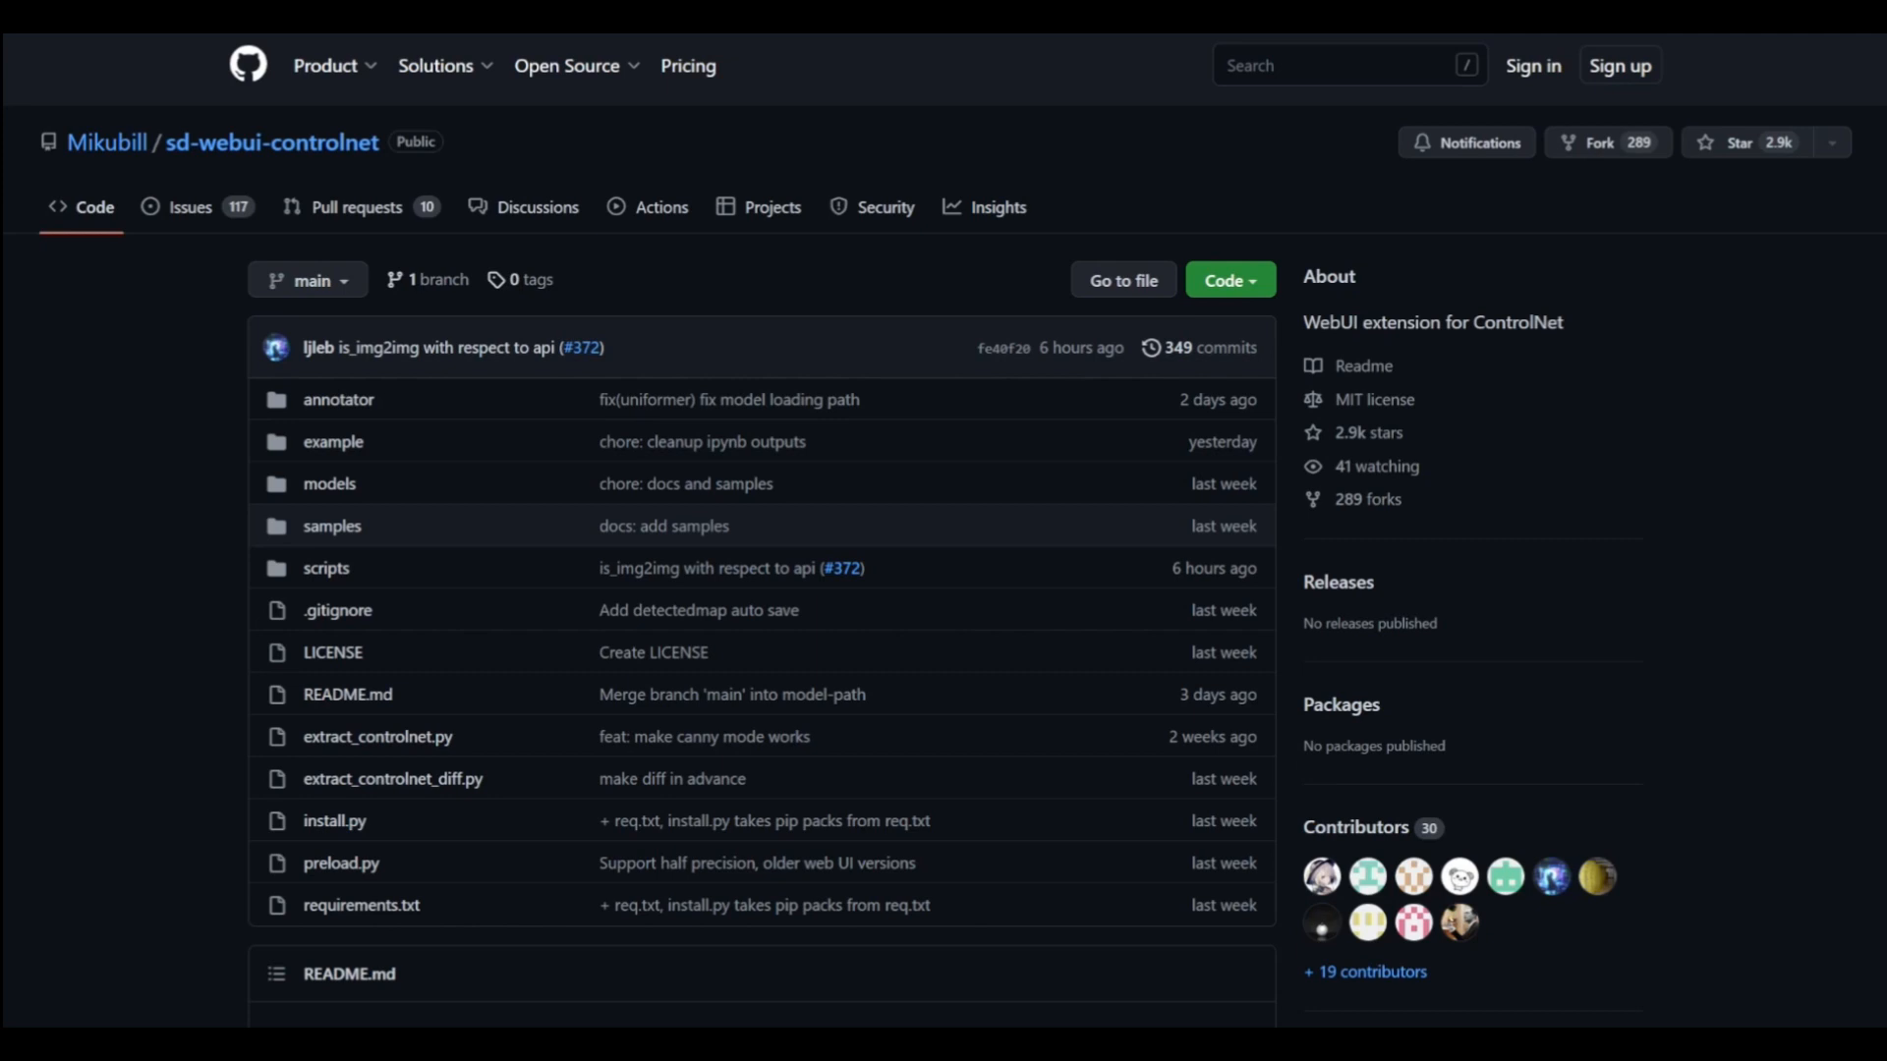
- Review the Install instructions in the README of the Mikubill/sd-webui-controlnet repository on GitHub
scroll(762, 531, down, 12)
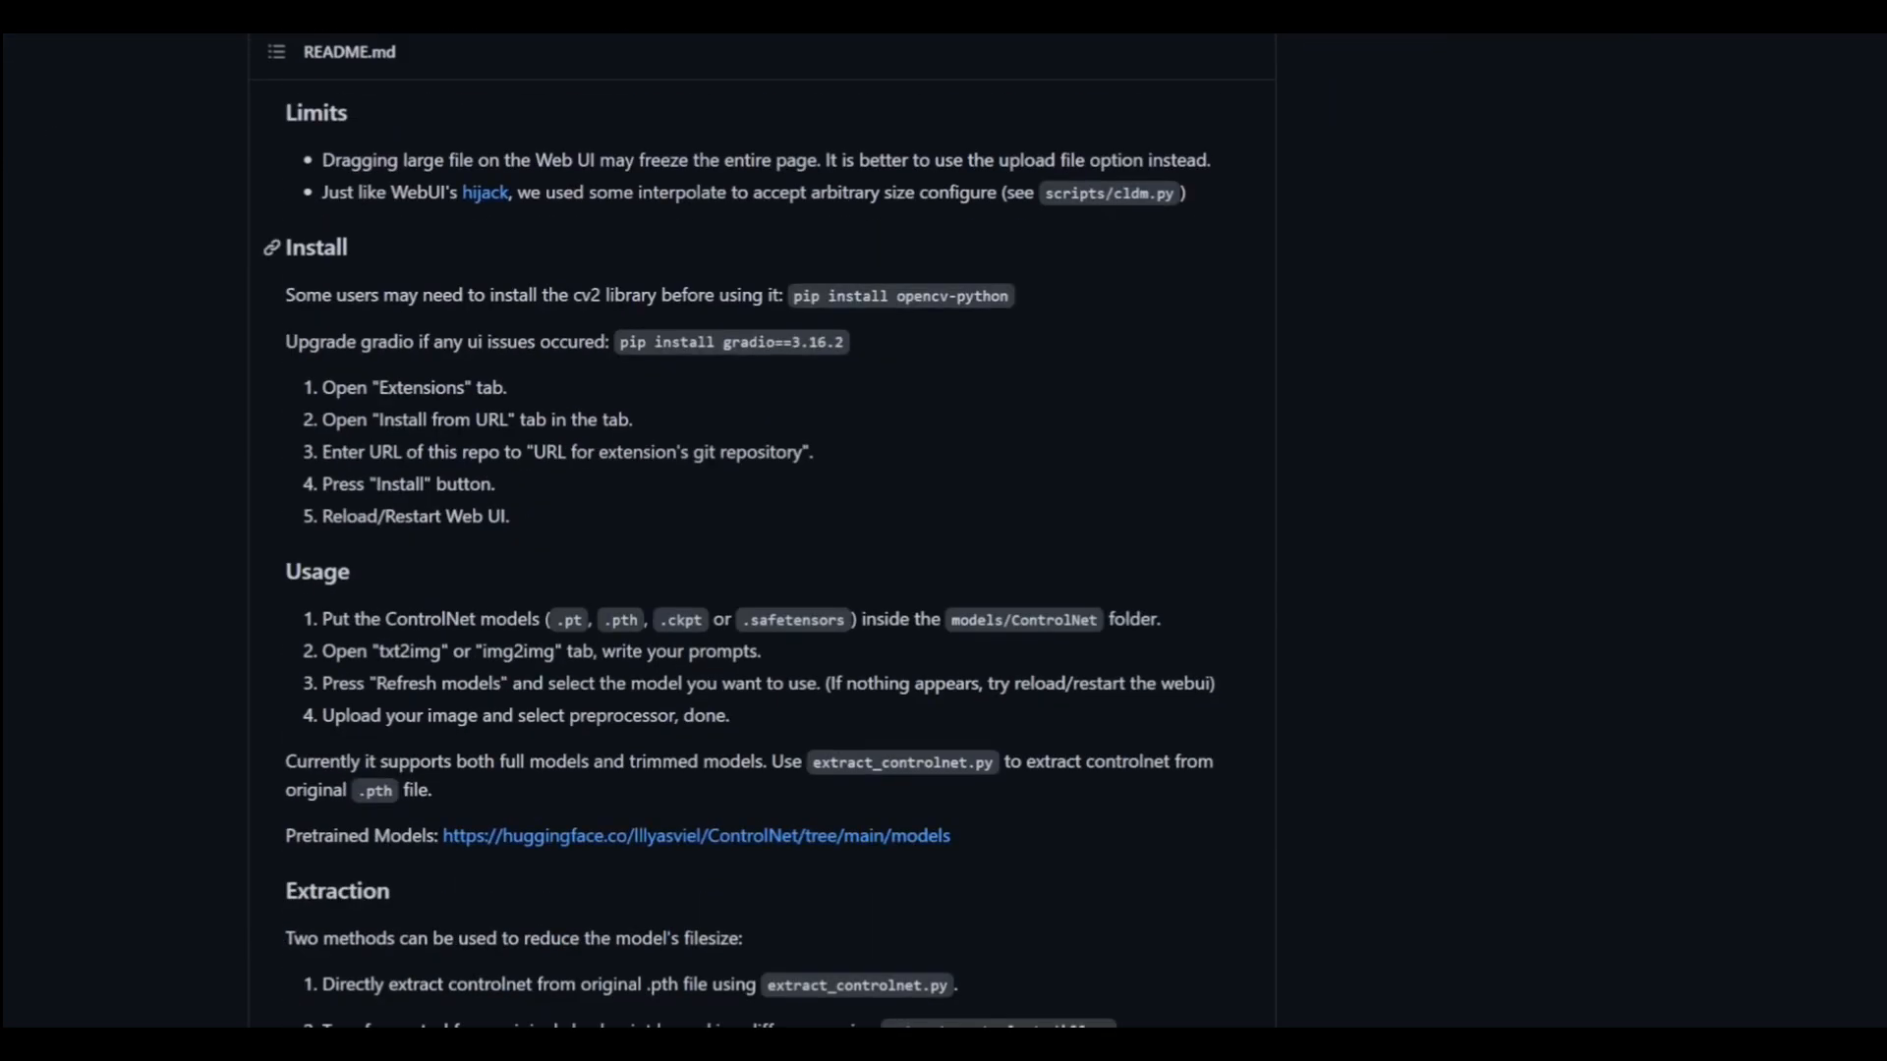
drag(285, 294, 590, 534)
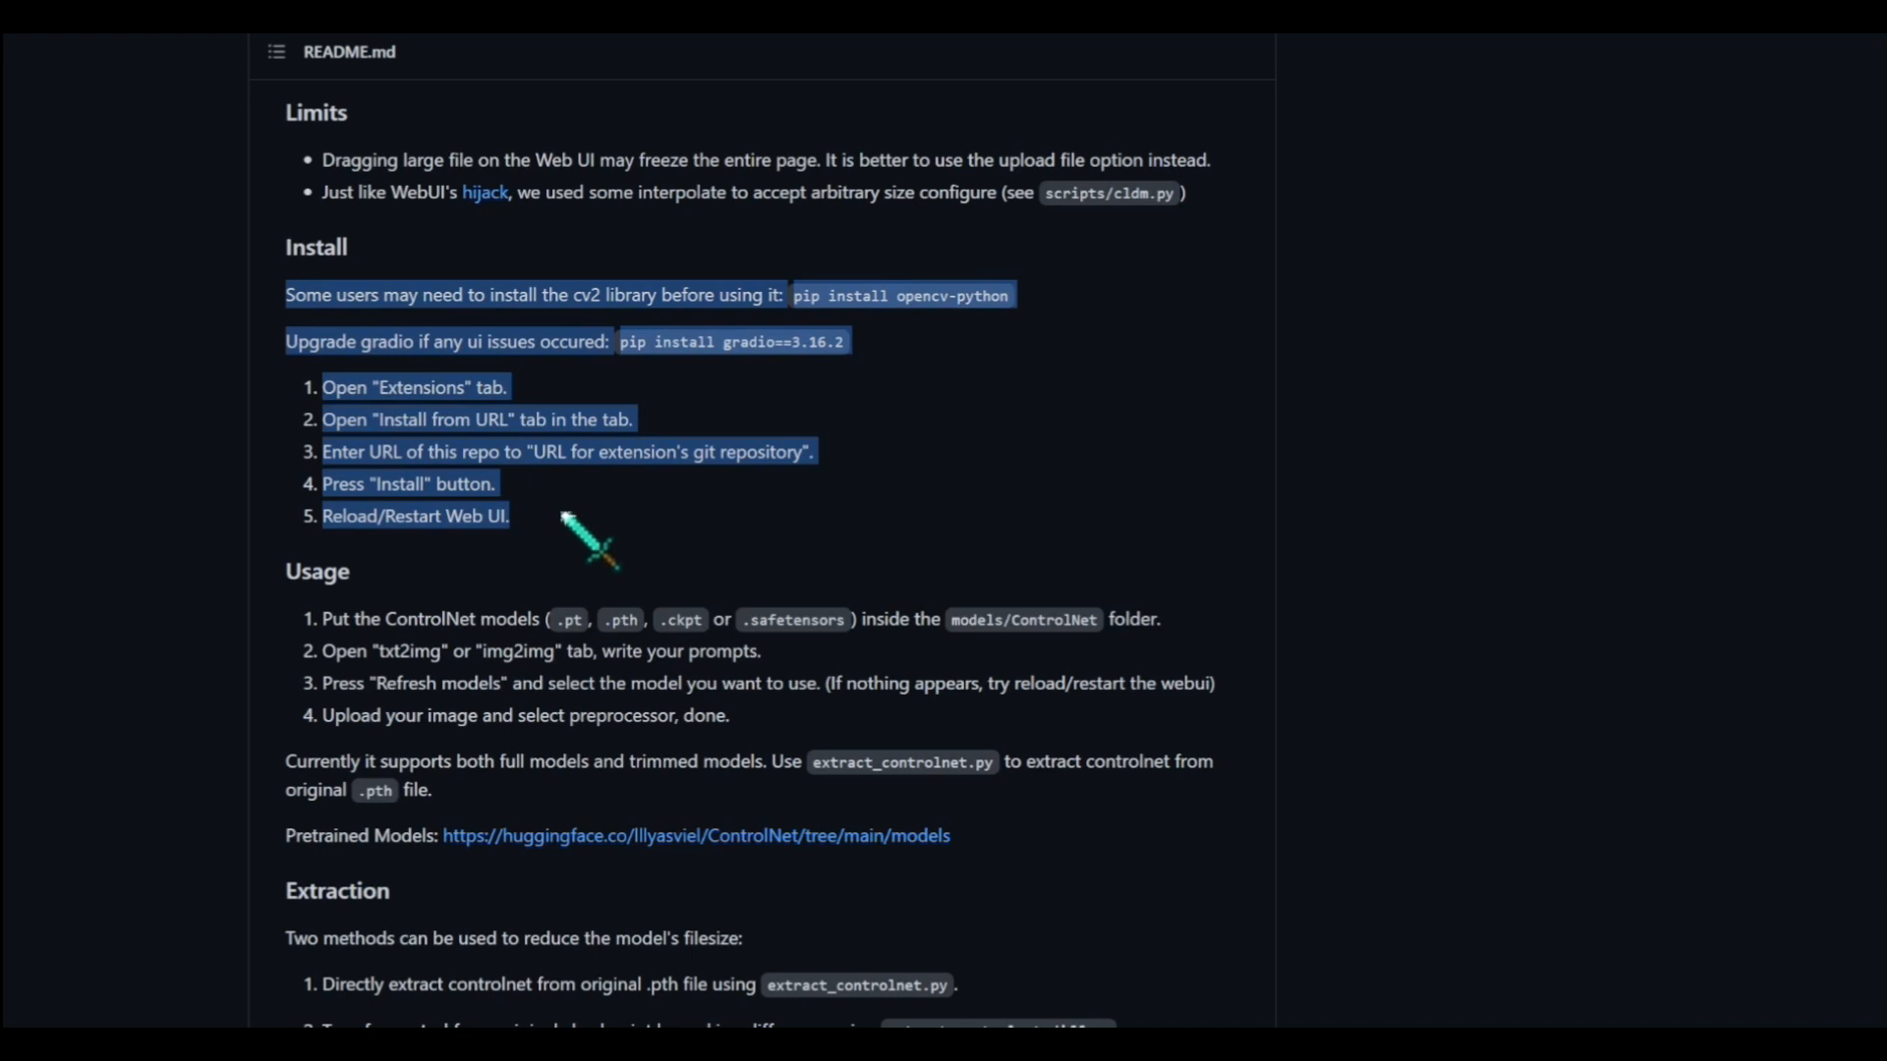
click(972, 521)
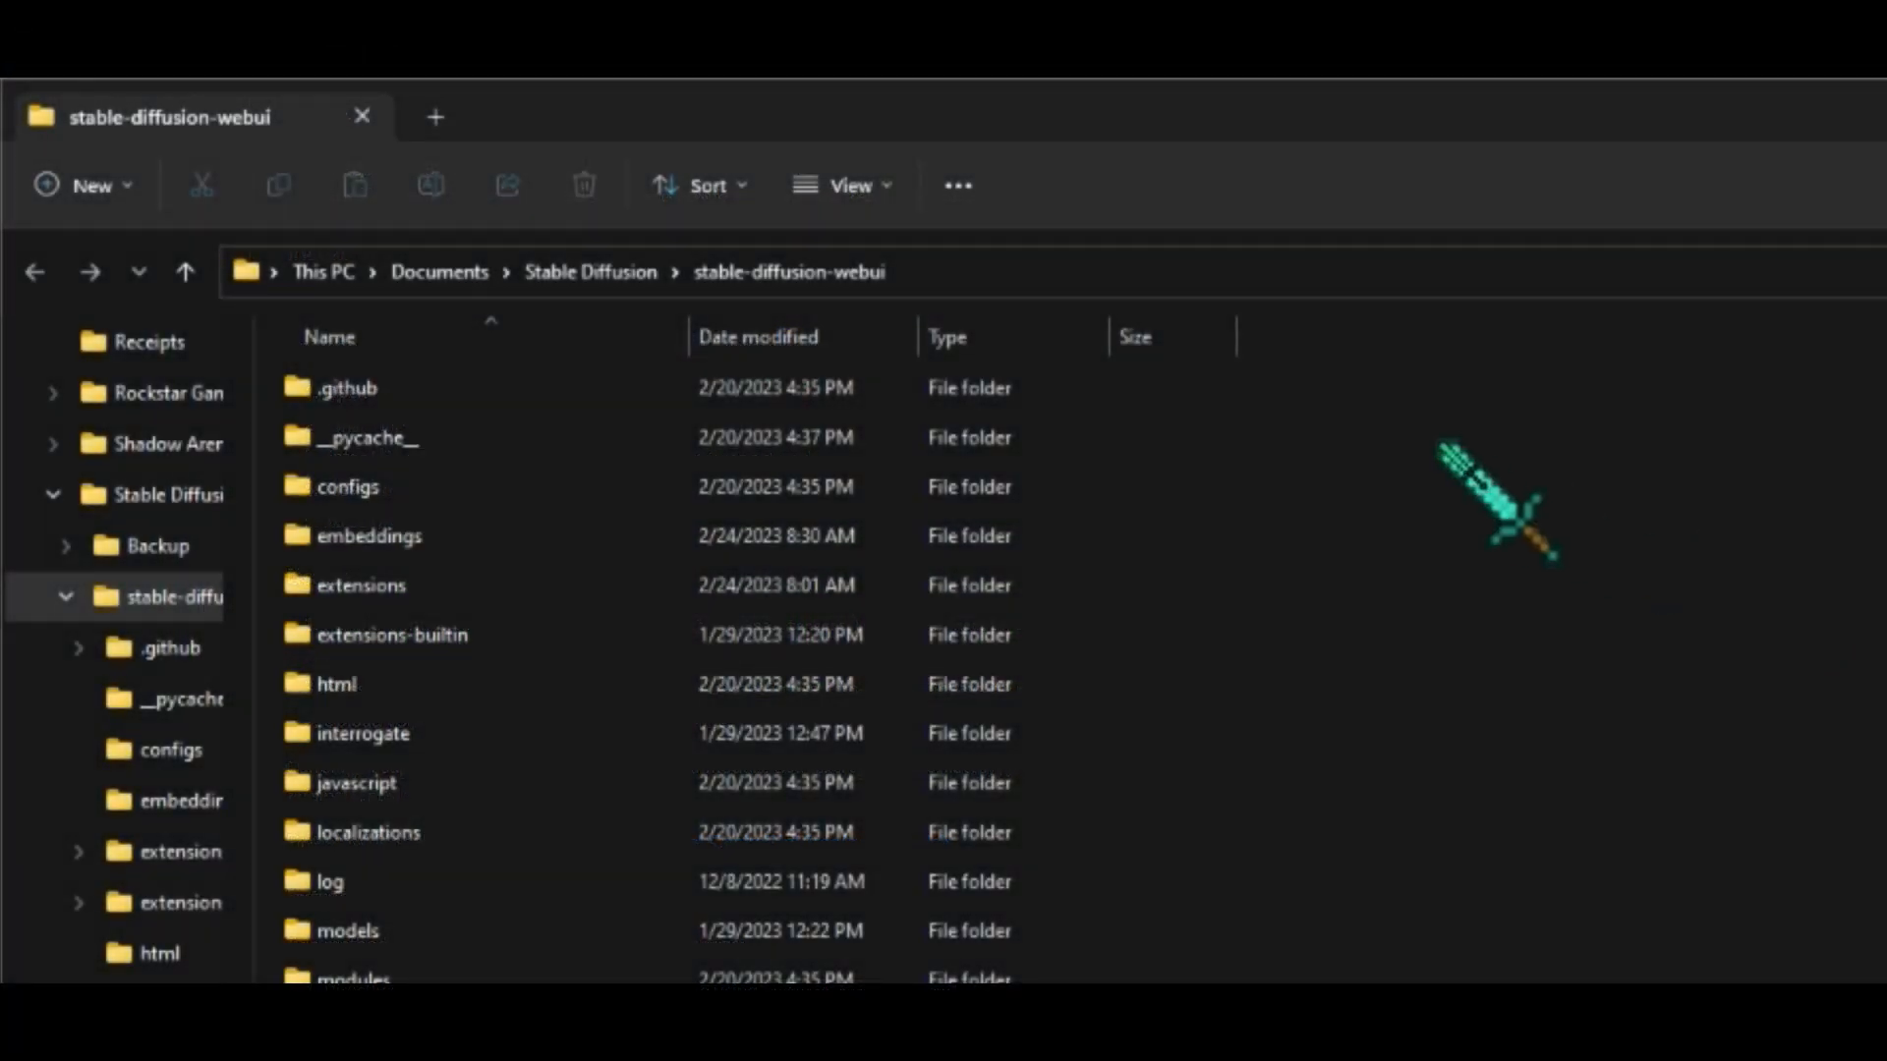
- Open a command prompt (cmd) in the stable-diffusion-webui folder from File Explorer
click(1322, 261)
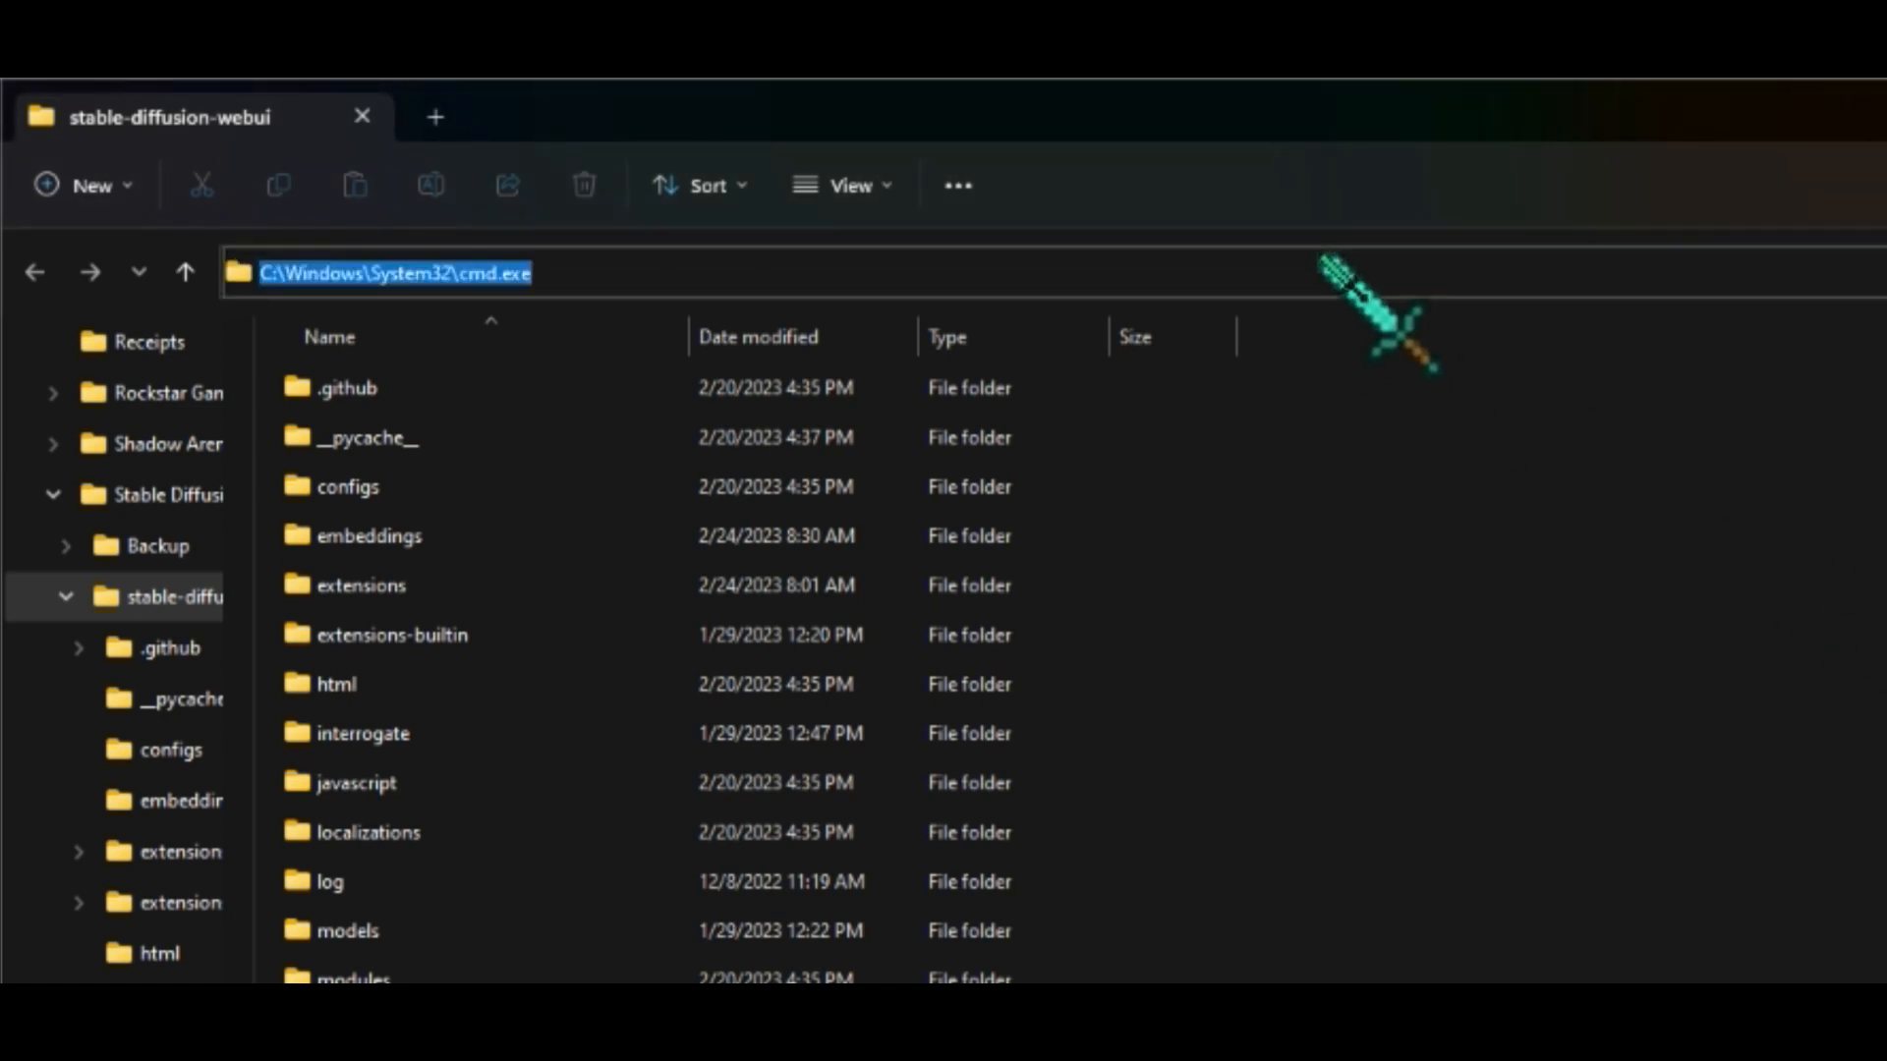
text(cmd)
key(Return)
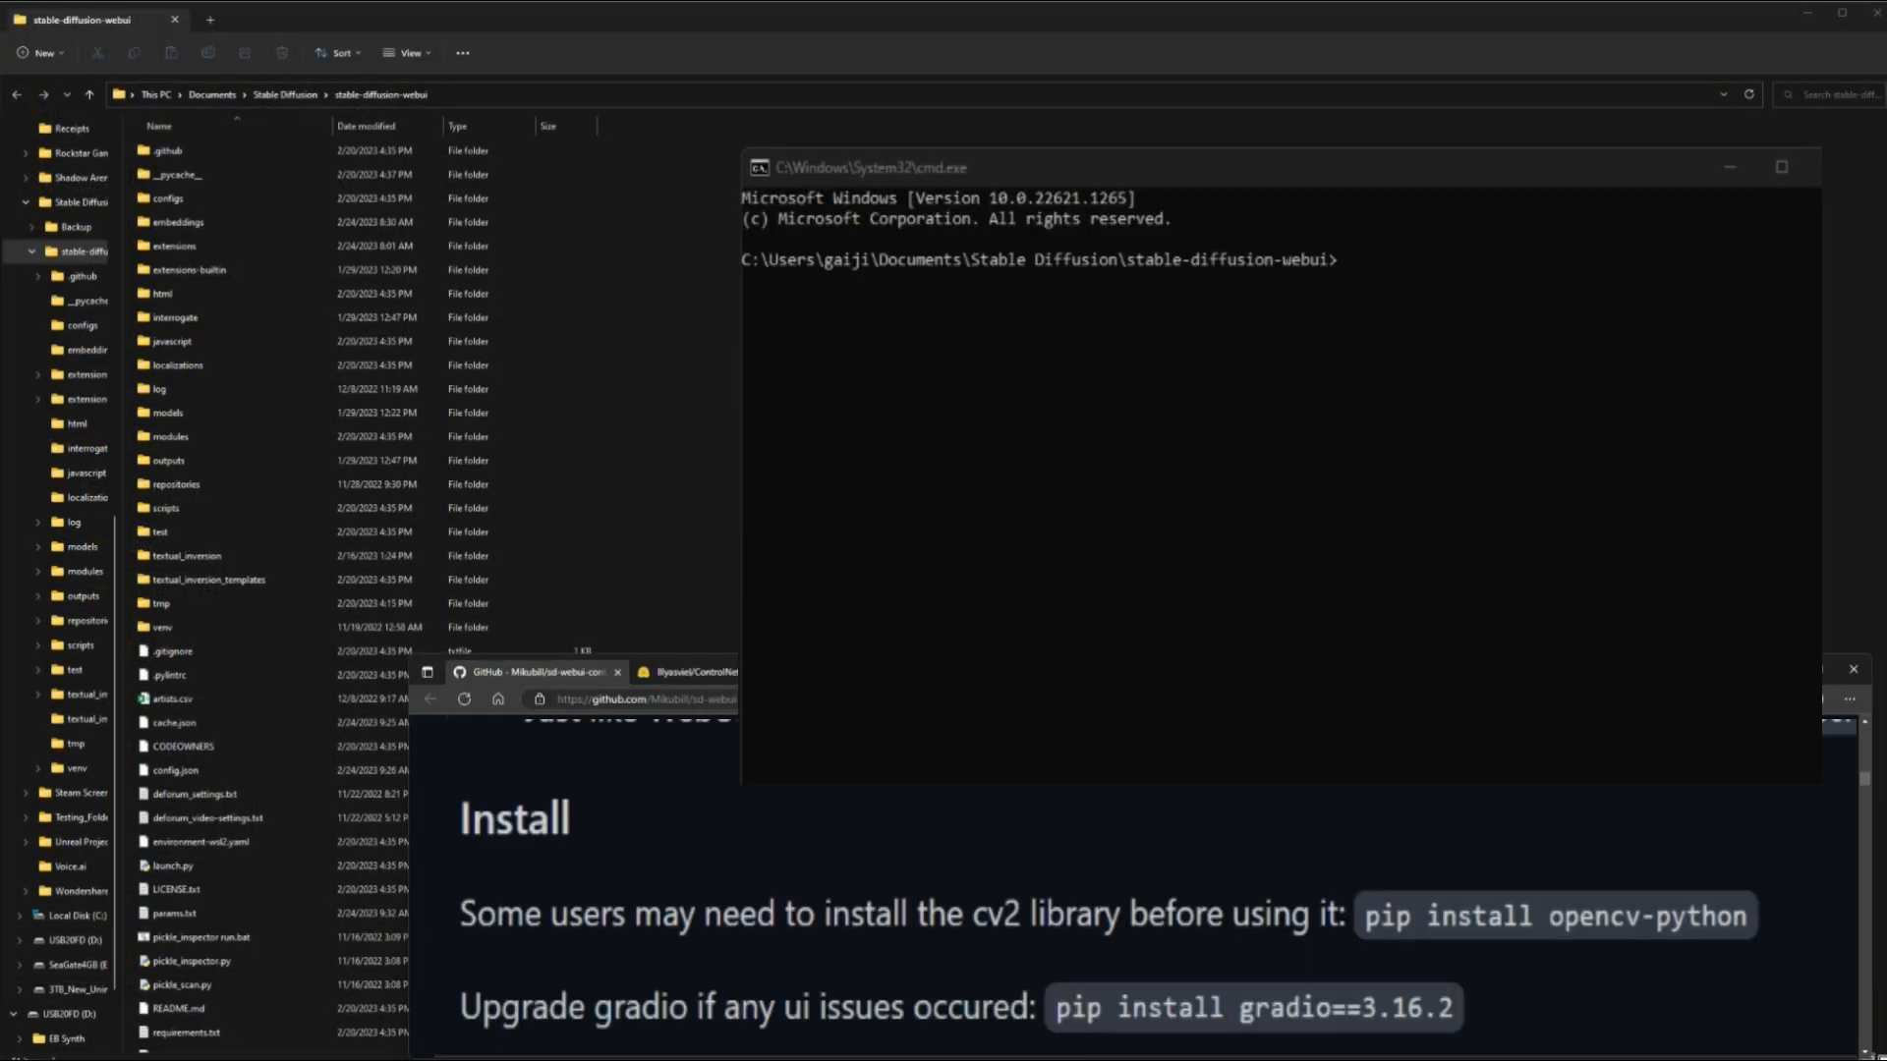
- Copy the command "pip install opencv-python" from the README and run it in the command prompt
drag(1366, 927, 1820, 945)
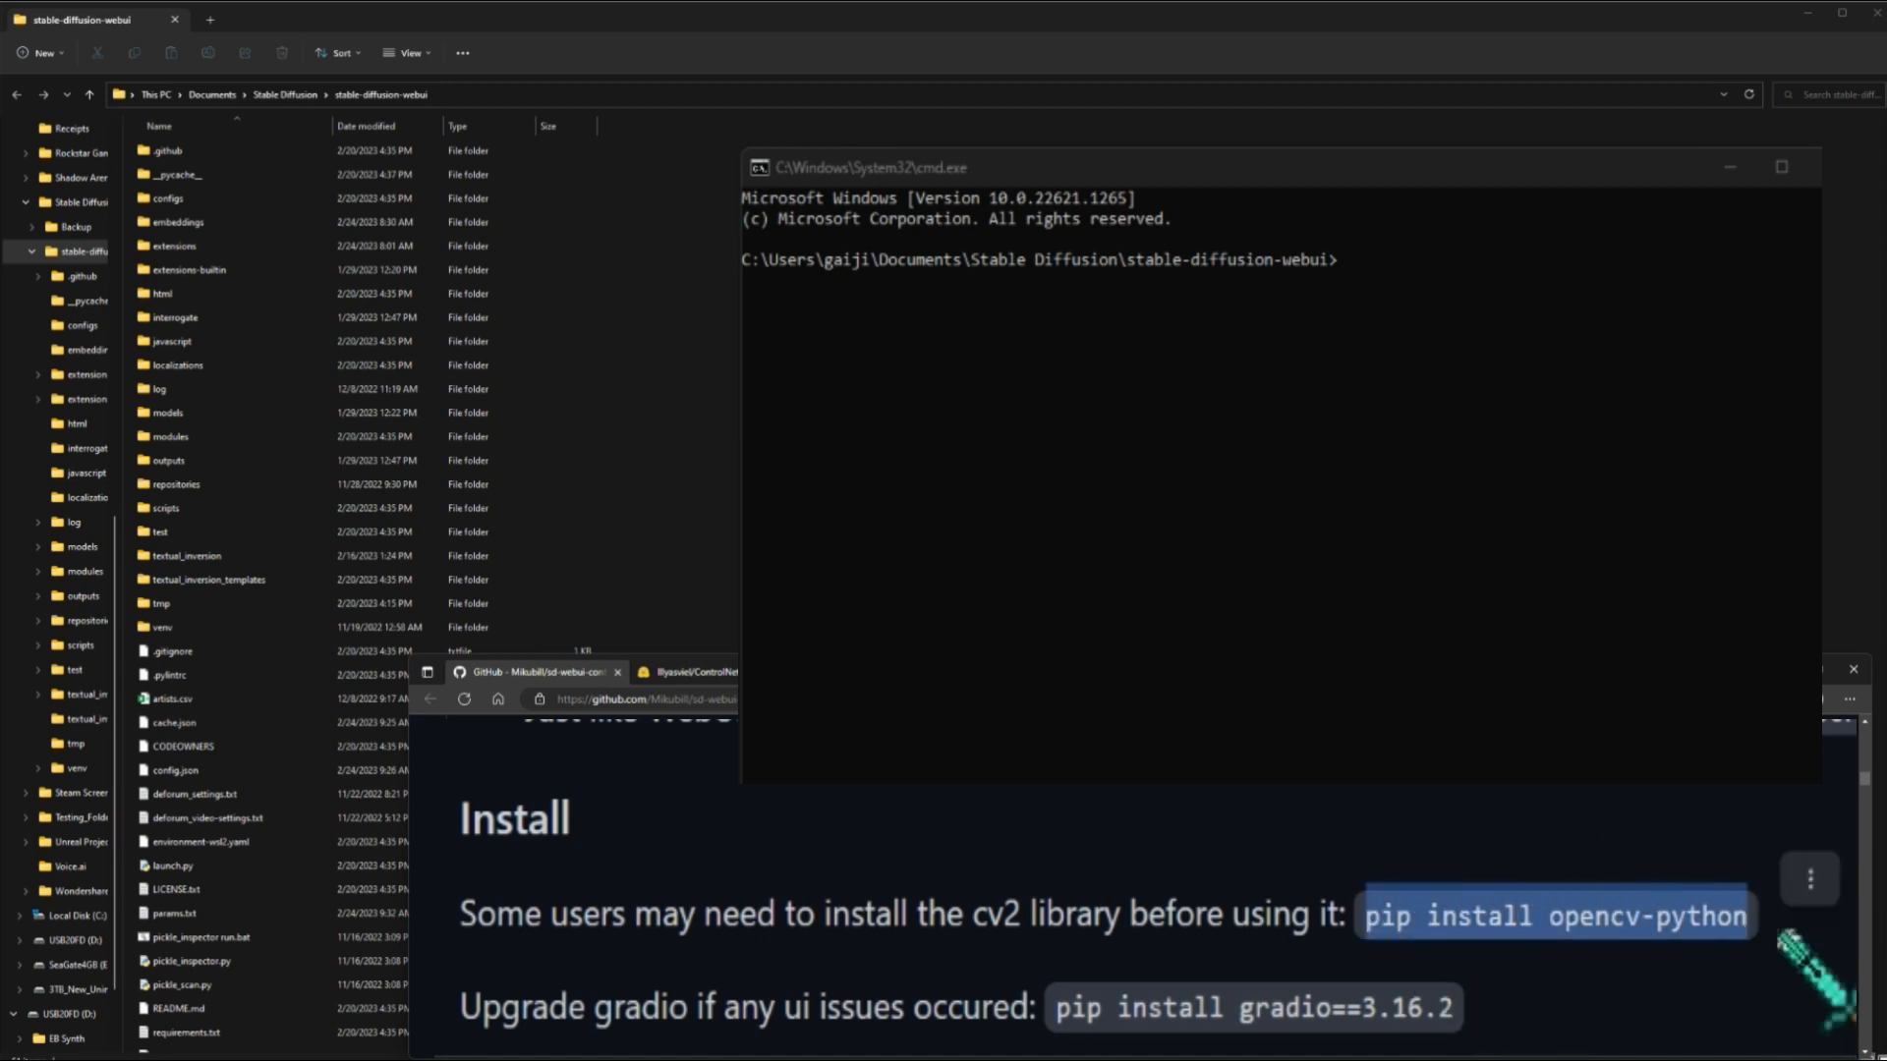
right_click(1689, 929)
click(1238, 699)
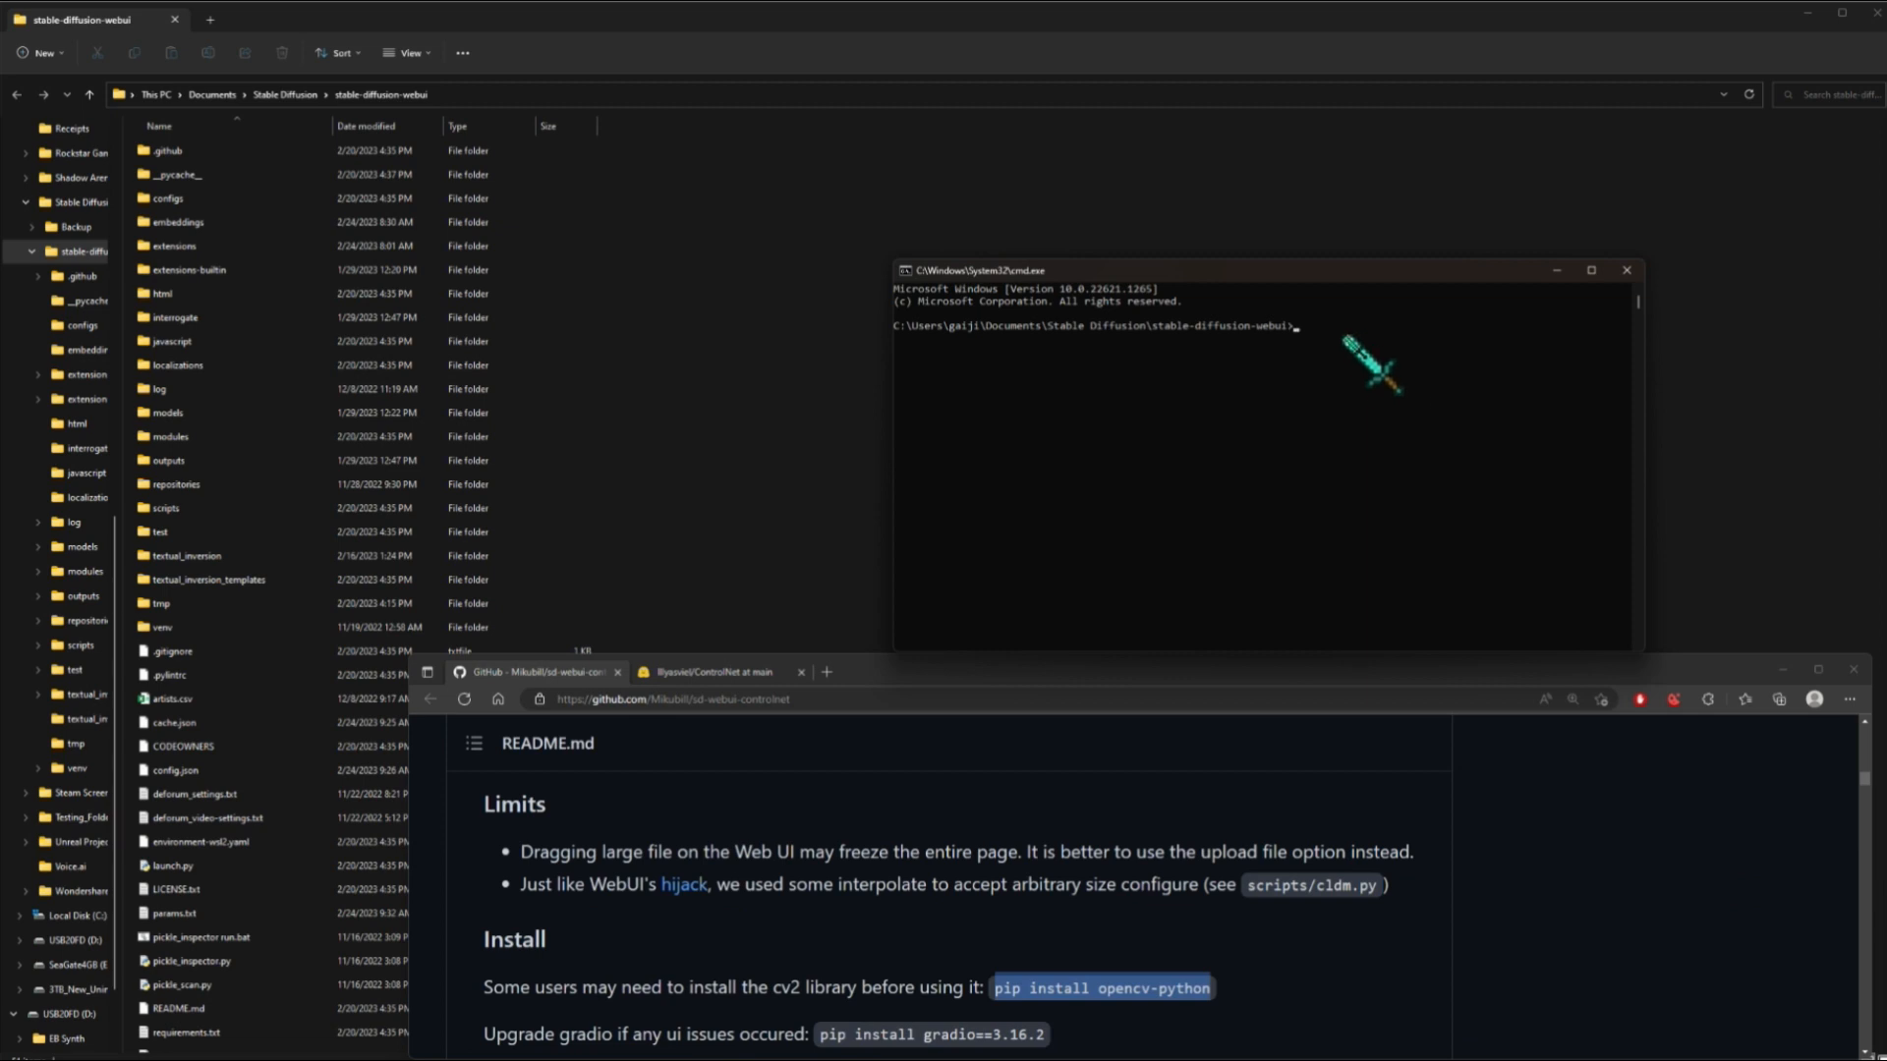
key(ctrl+v)
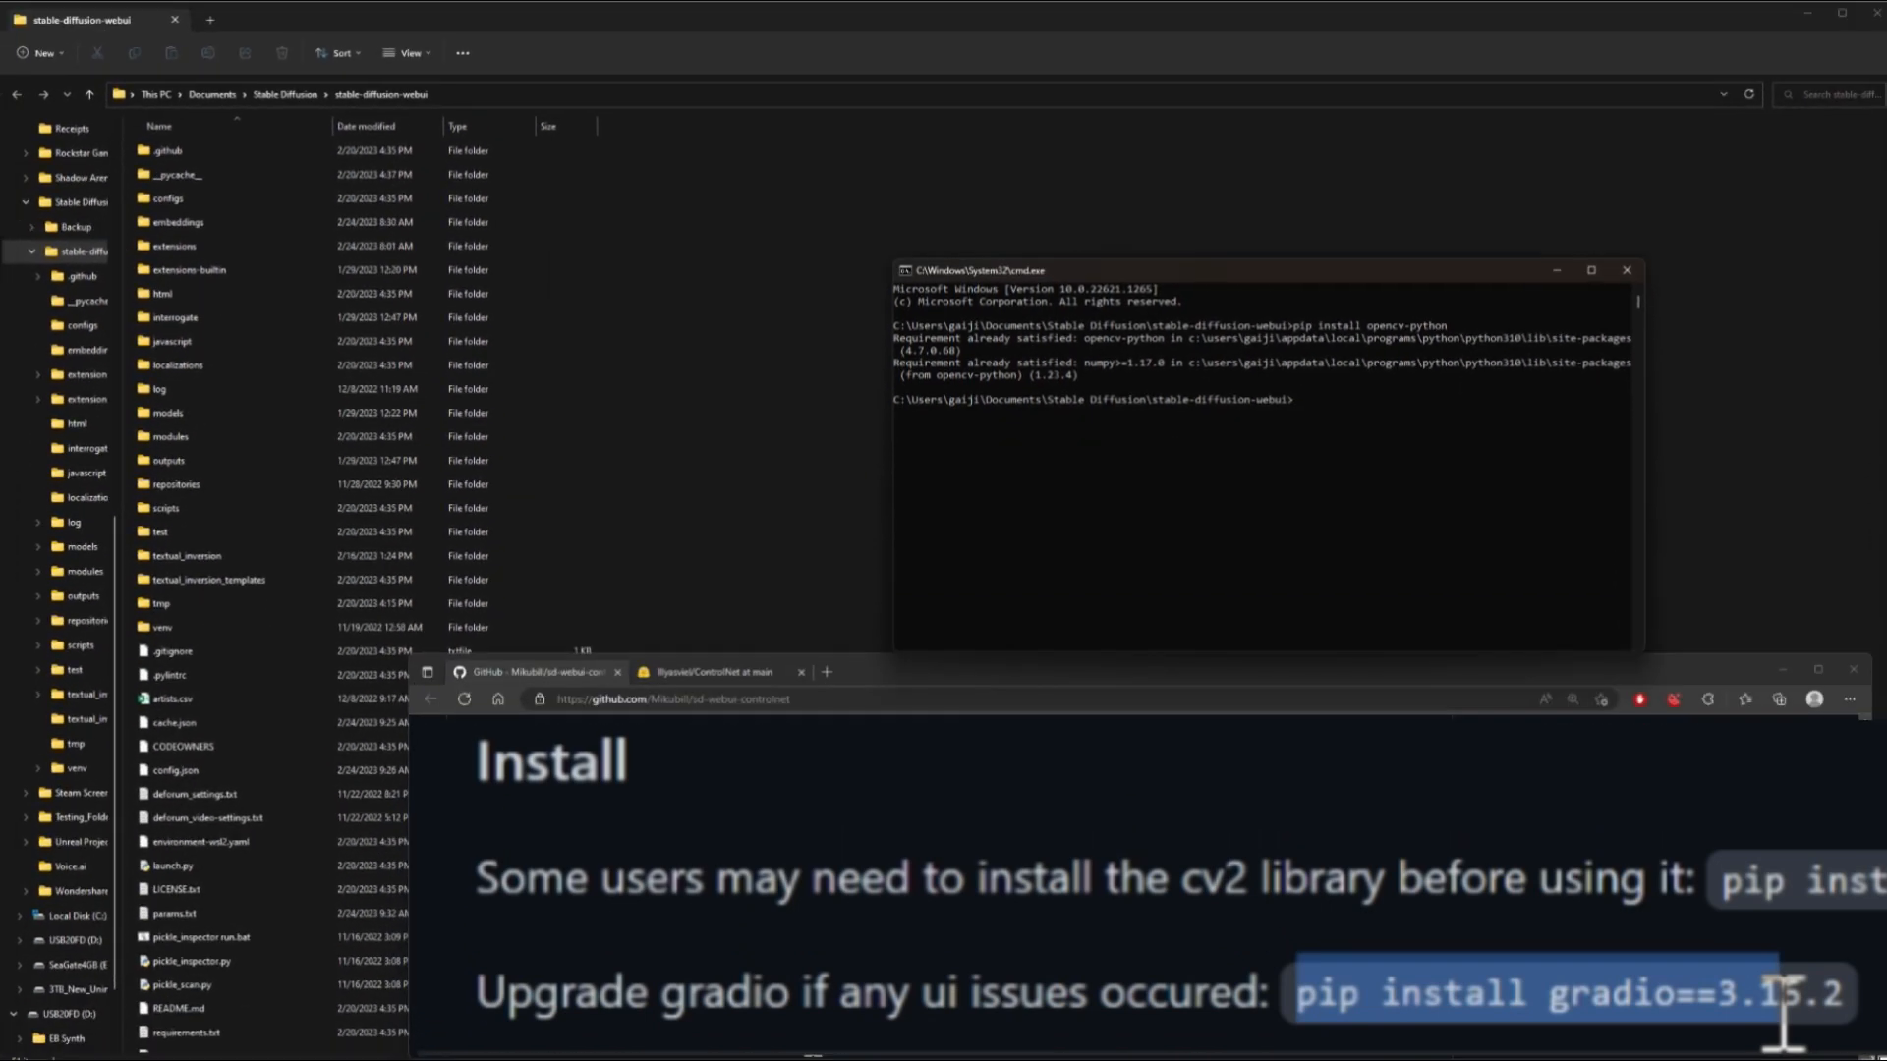
- Copy the command "pip install gradio==3.16.2" from the README, run it in the command prompt and check its output
click(1020, 1051)
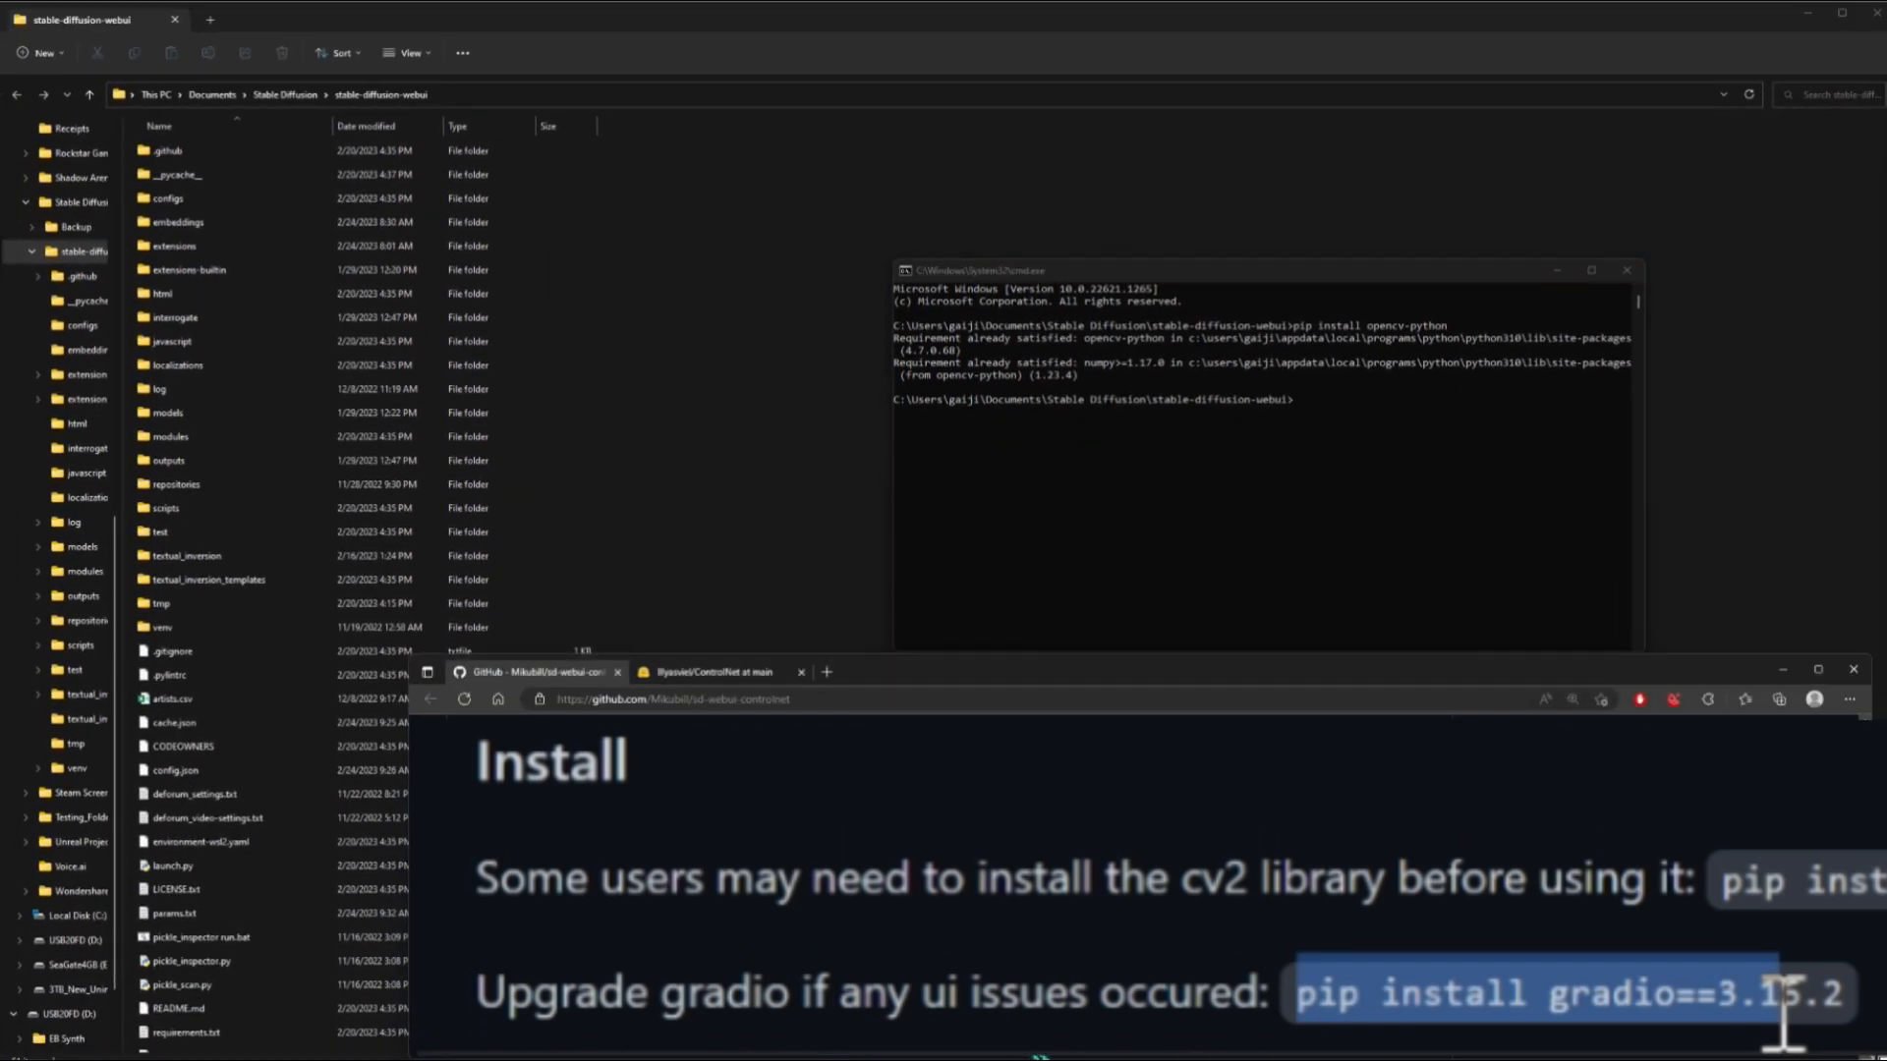
right_click(1039, 1056)
click(1089, 627)
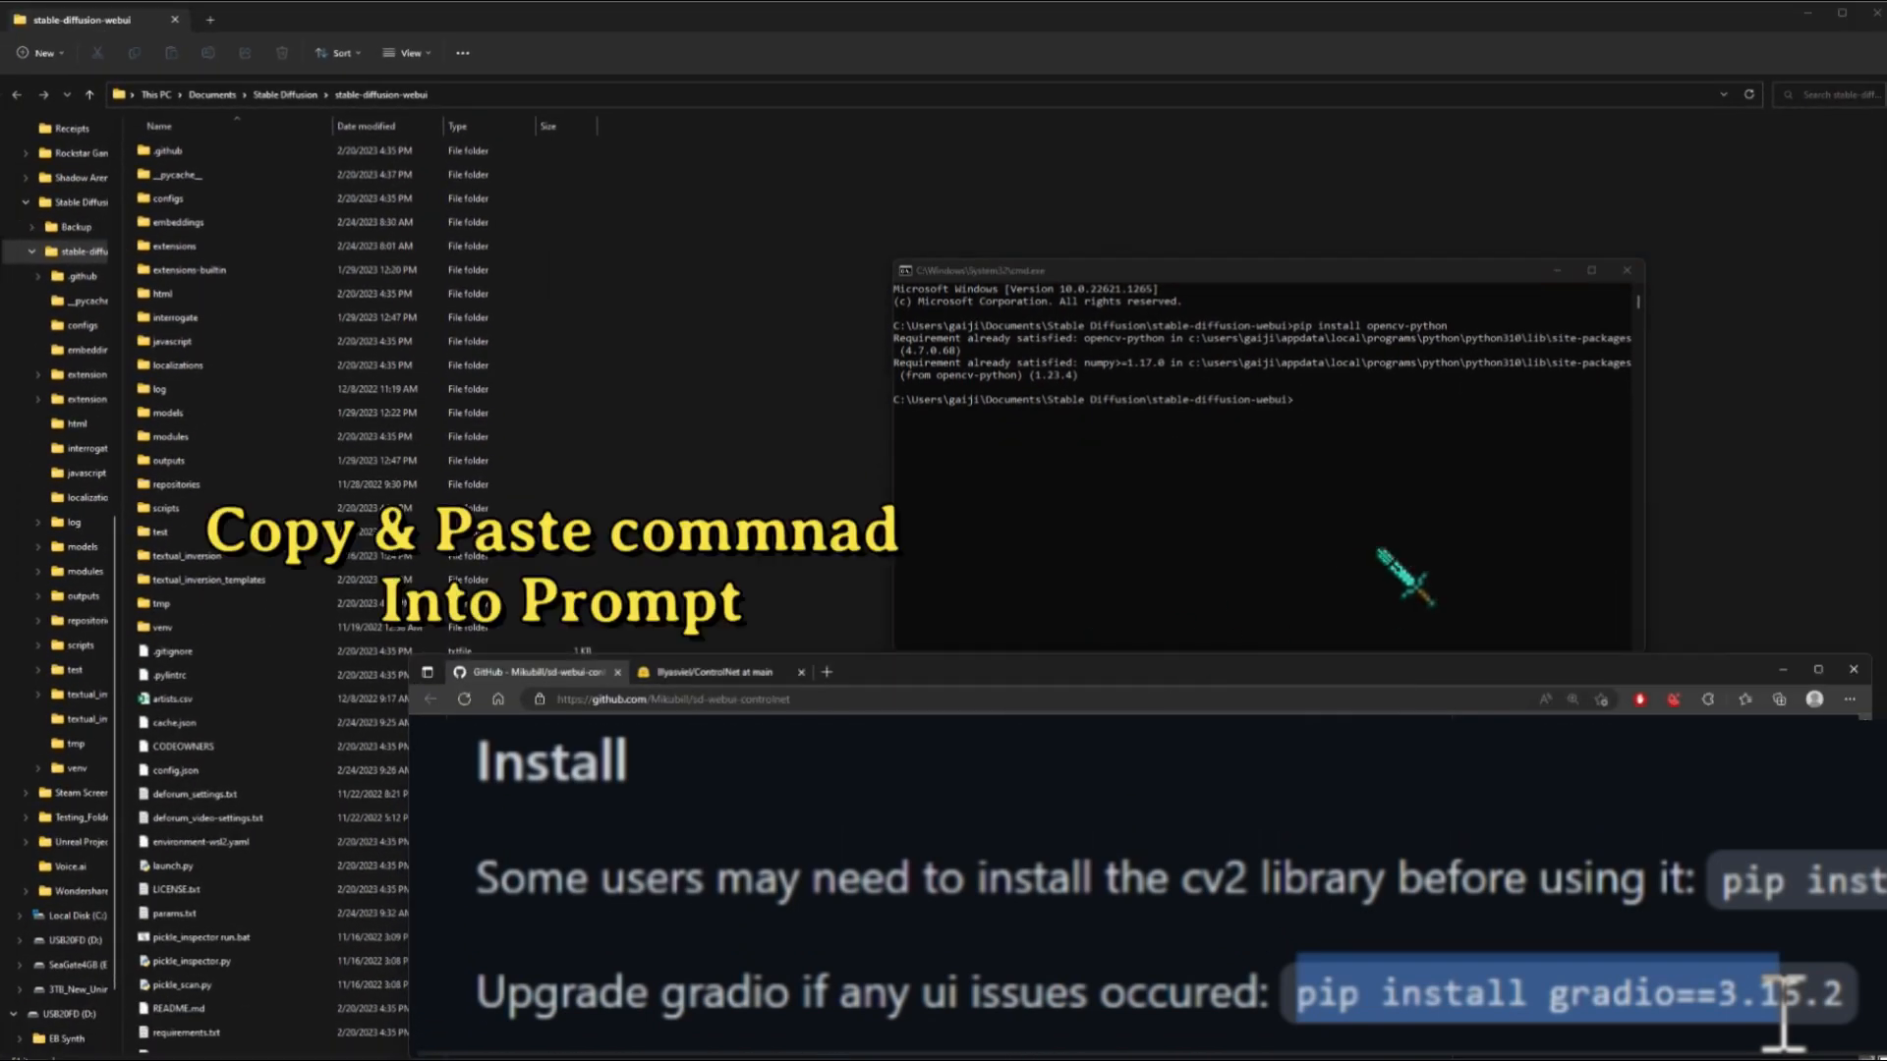
click(1346, 403)
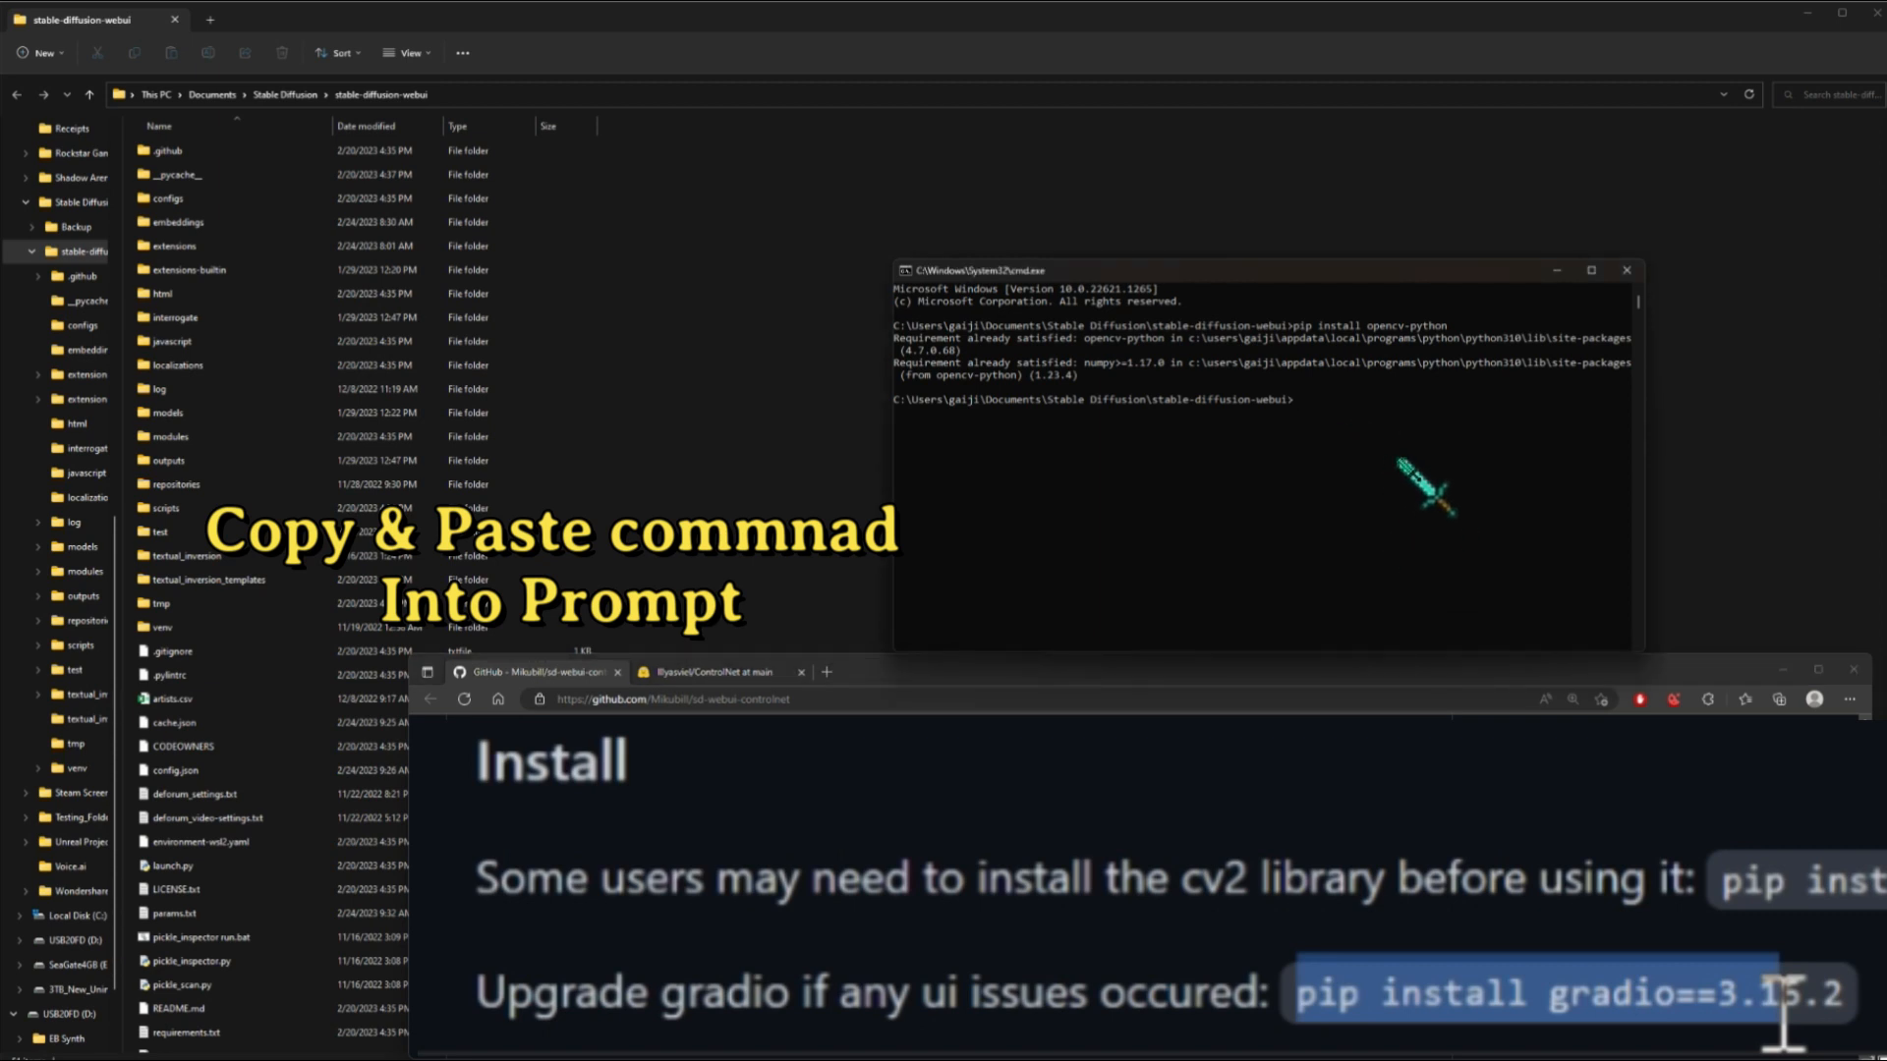
key(ctrl+v)
key(Return)
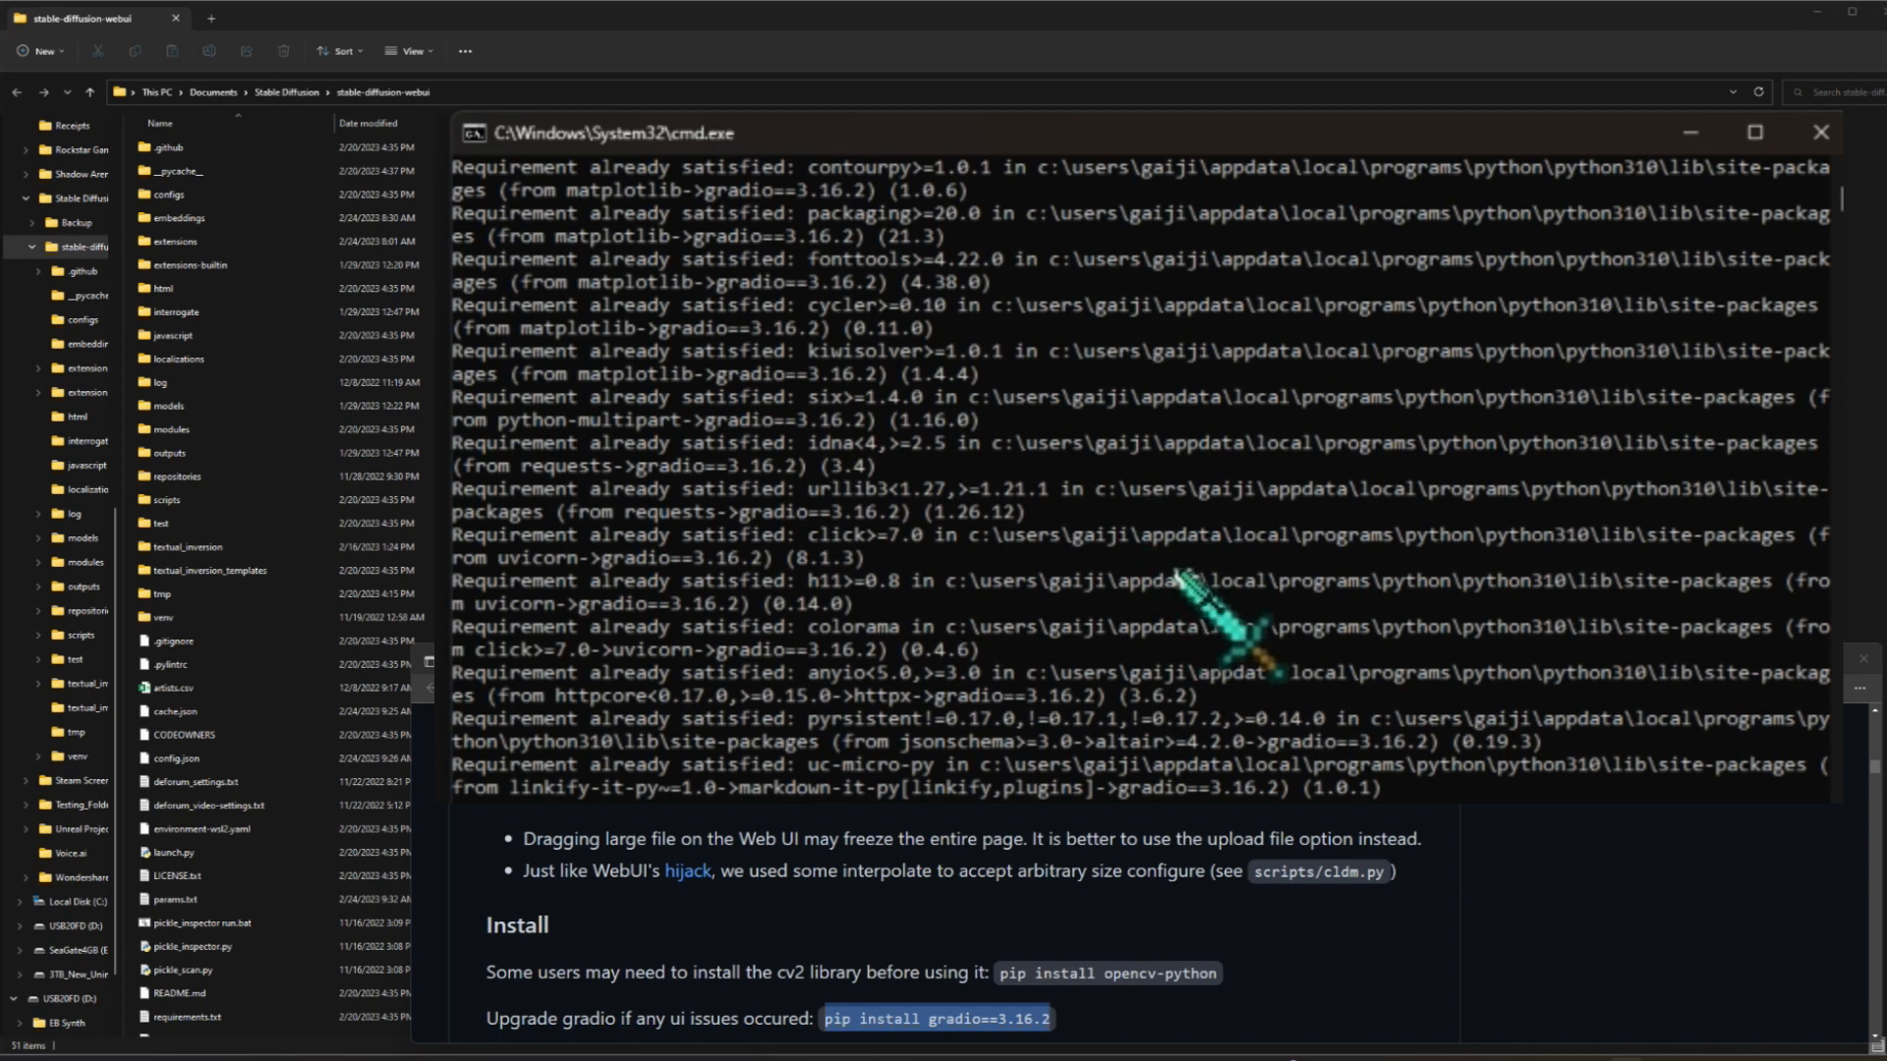
scroll(1229, 590, up, 7)
scroll(1310, 594, down, 10)
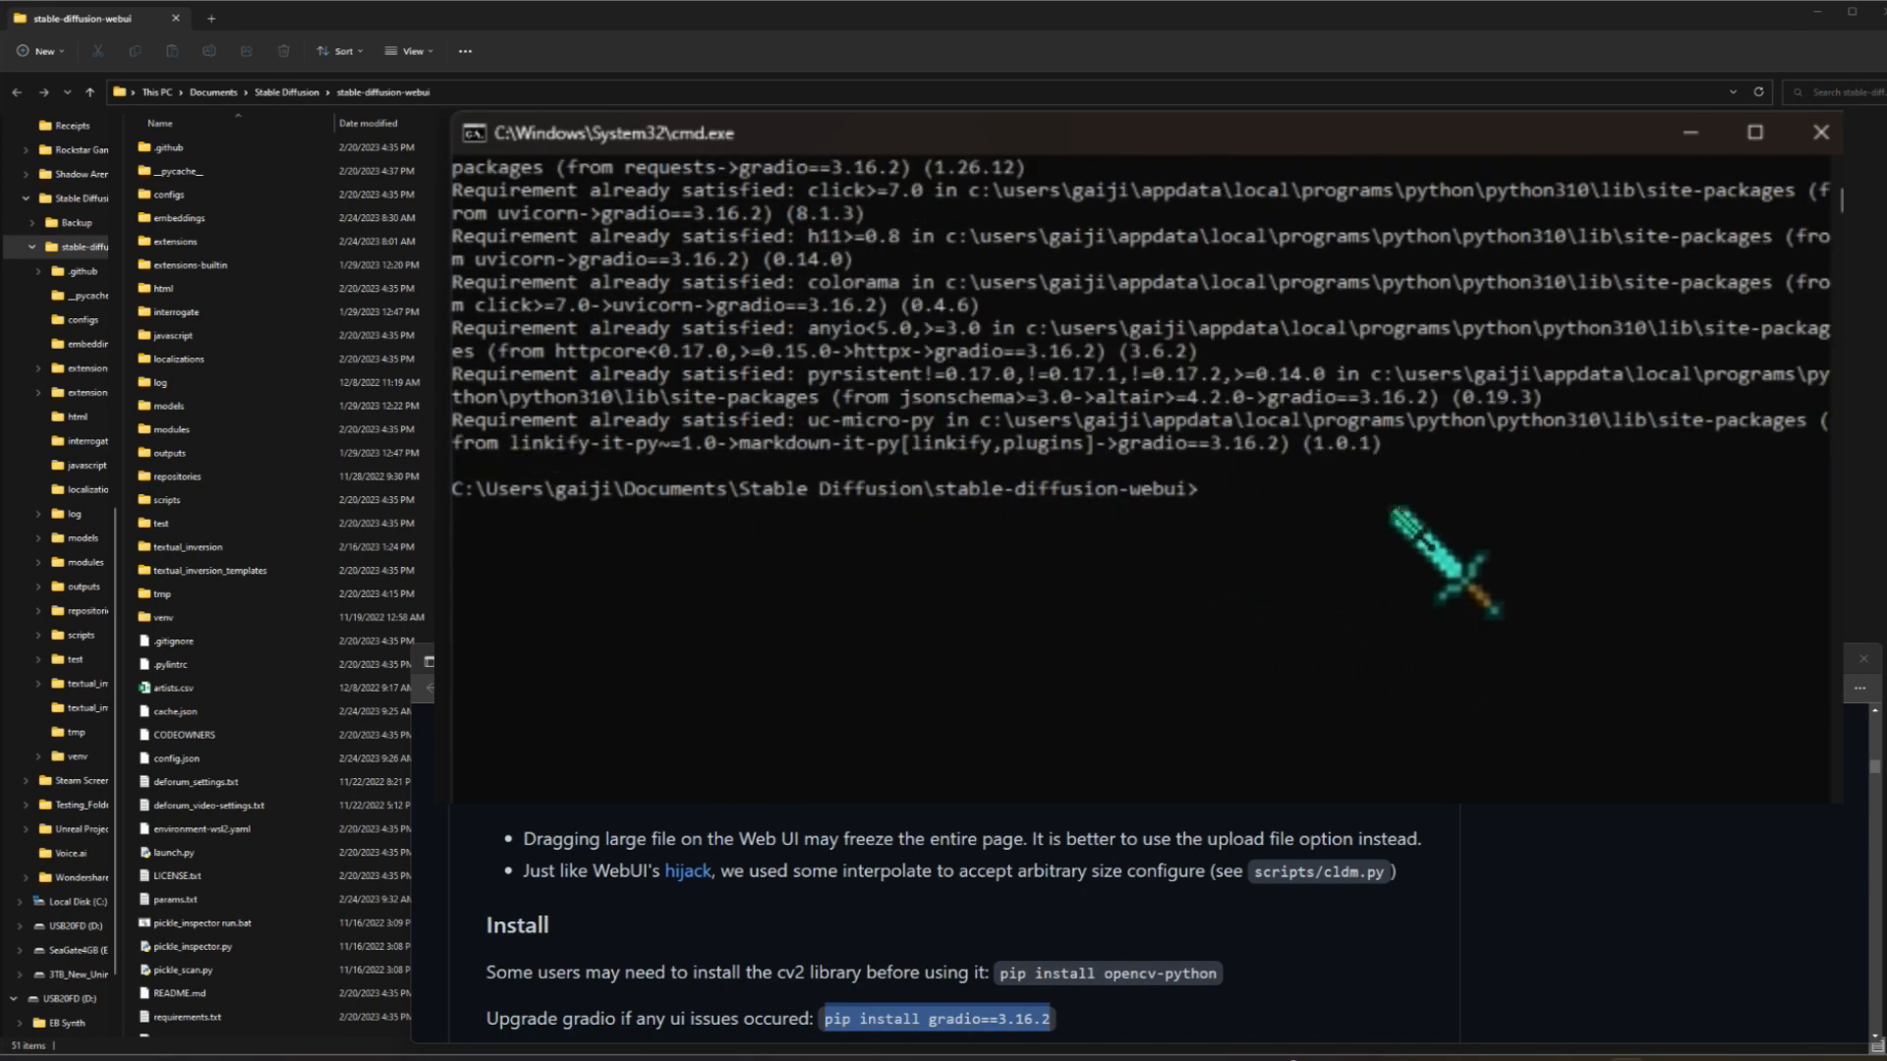
scroll(1409, 577, up, 2)
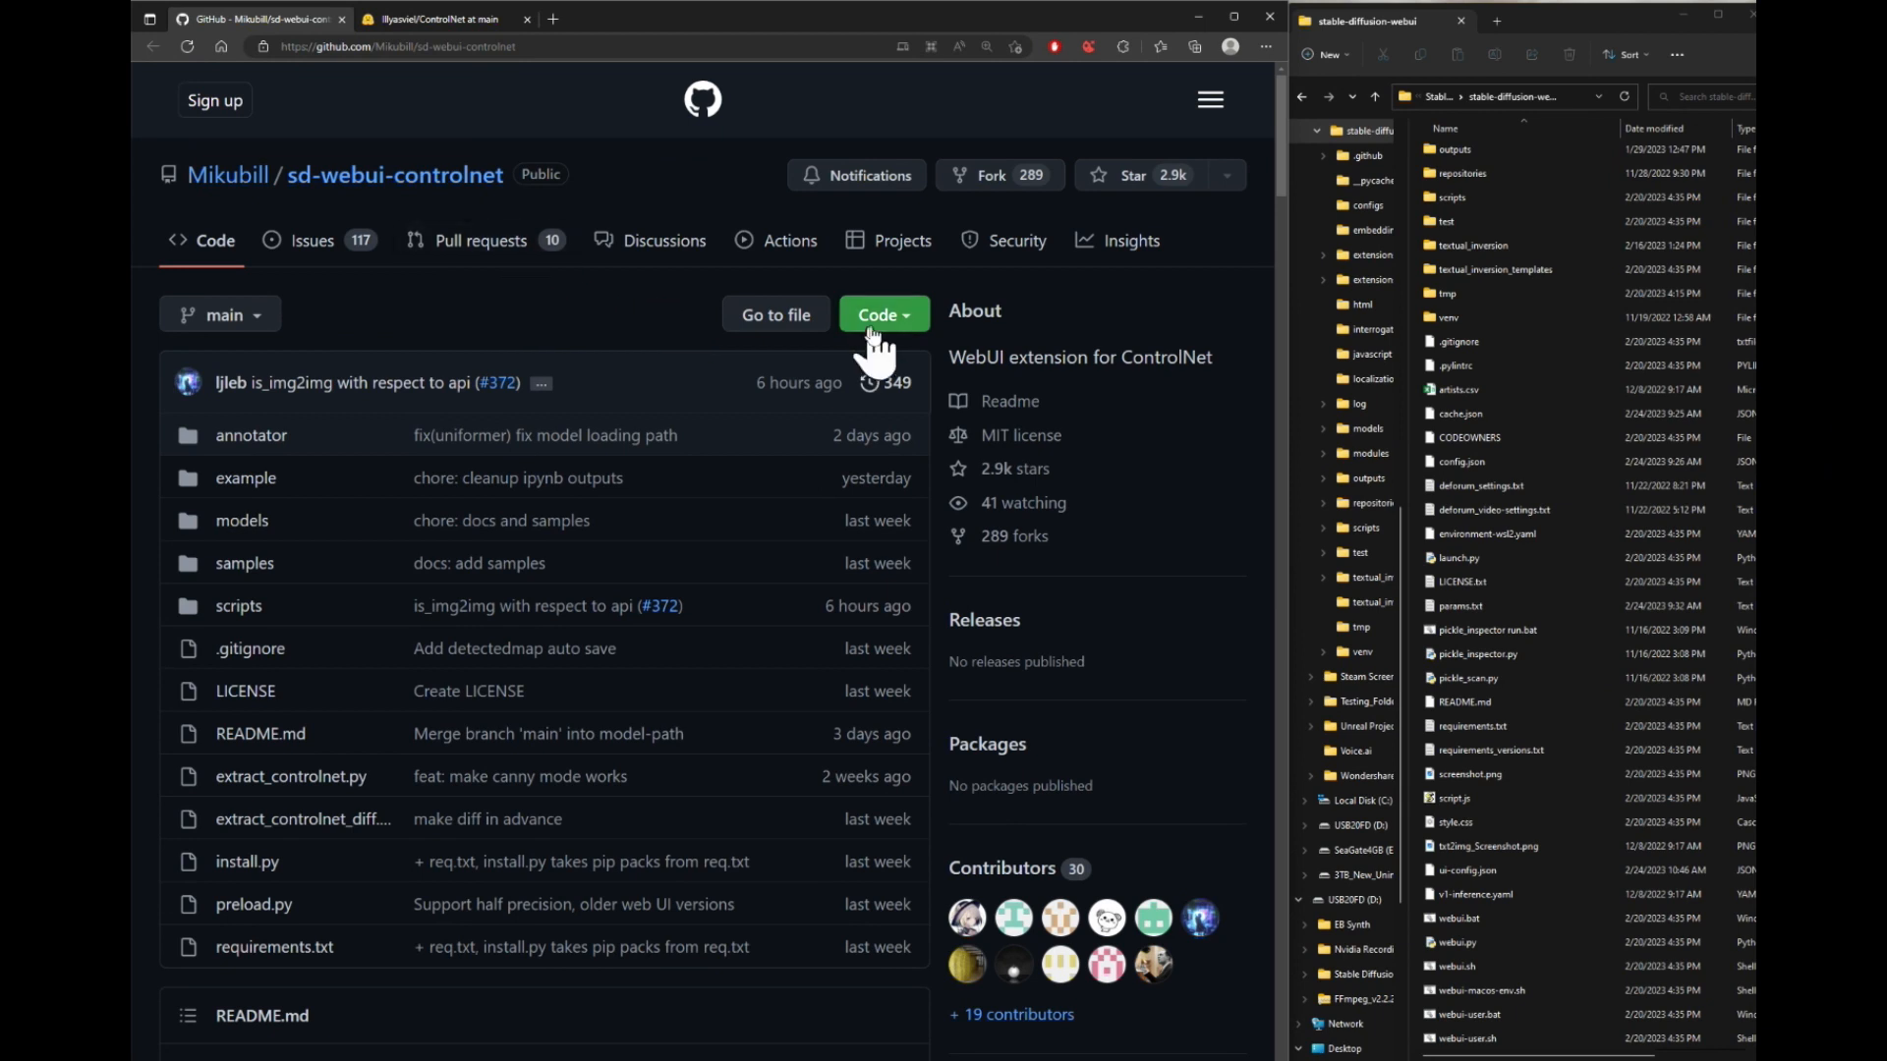
- Copy the HTTPS clone URL of the Mikubill/sd-webui-controlnet repository on GitHub
click(902, 316)
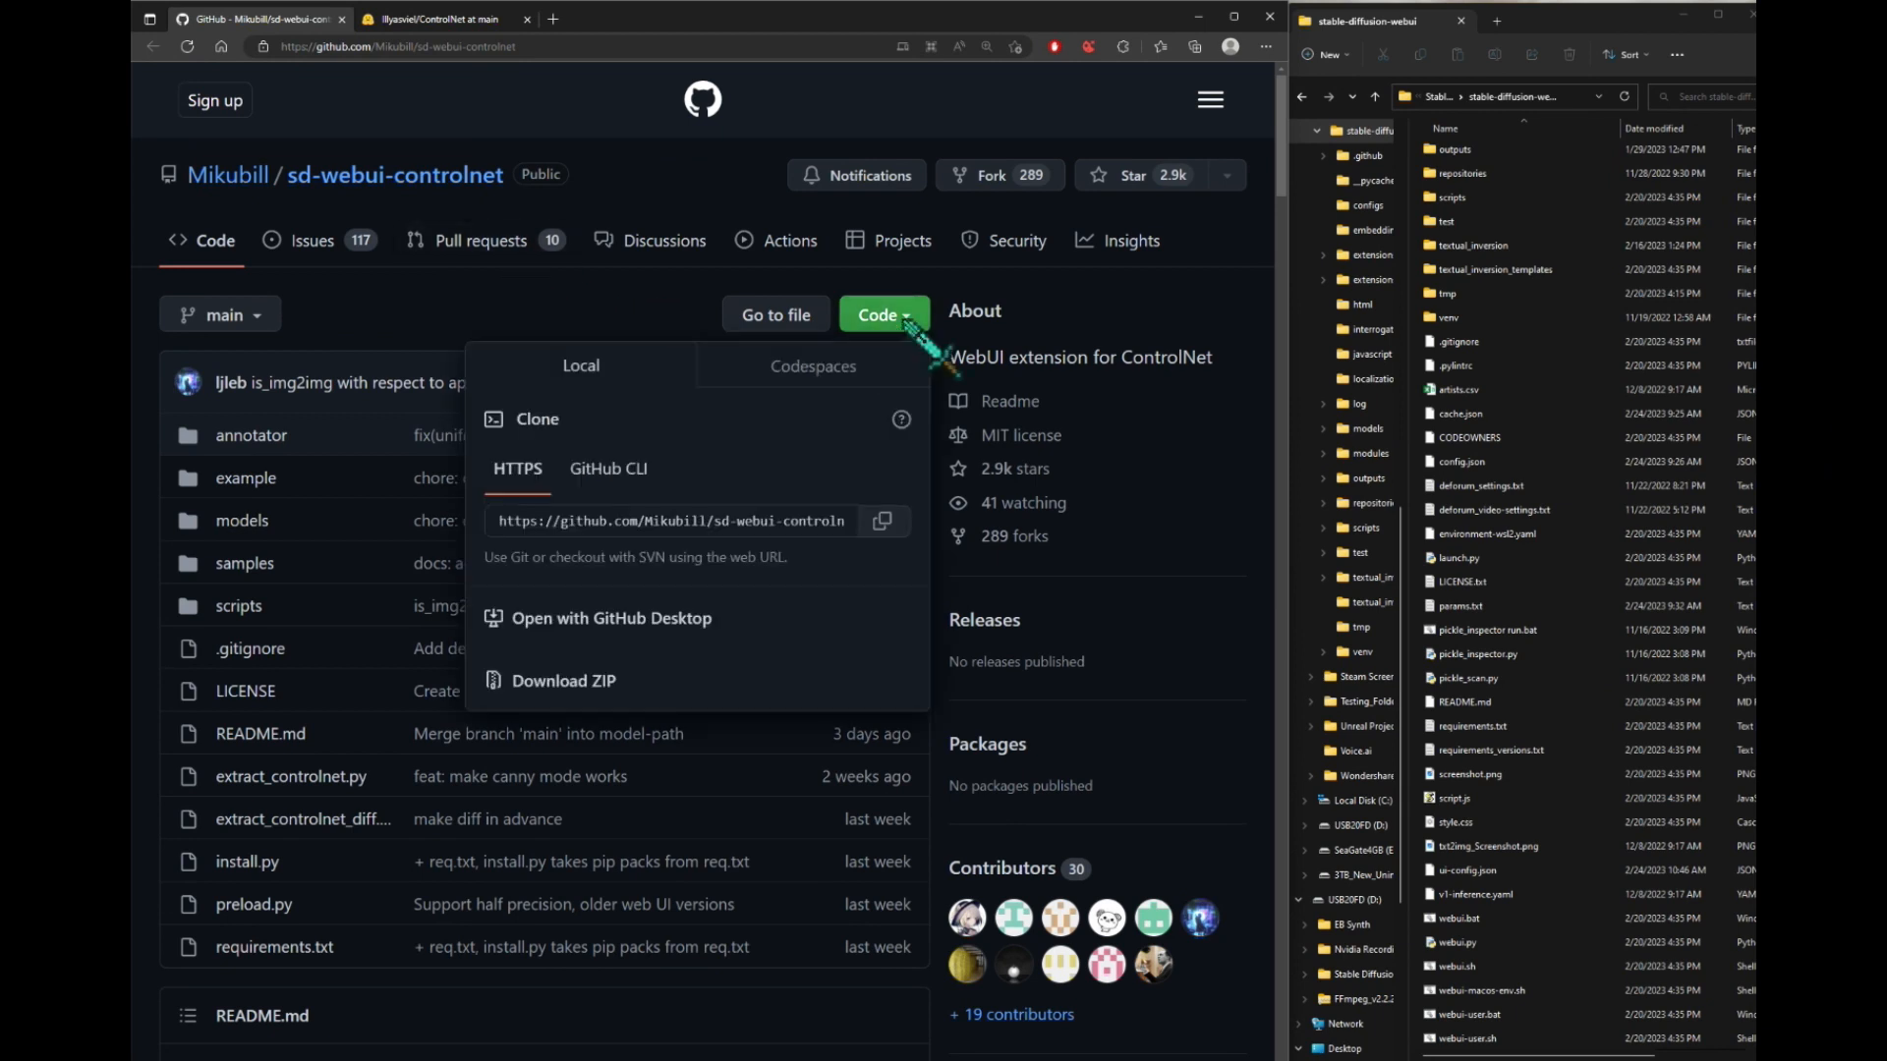
click(891, 523)
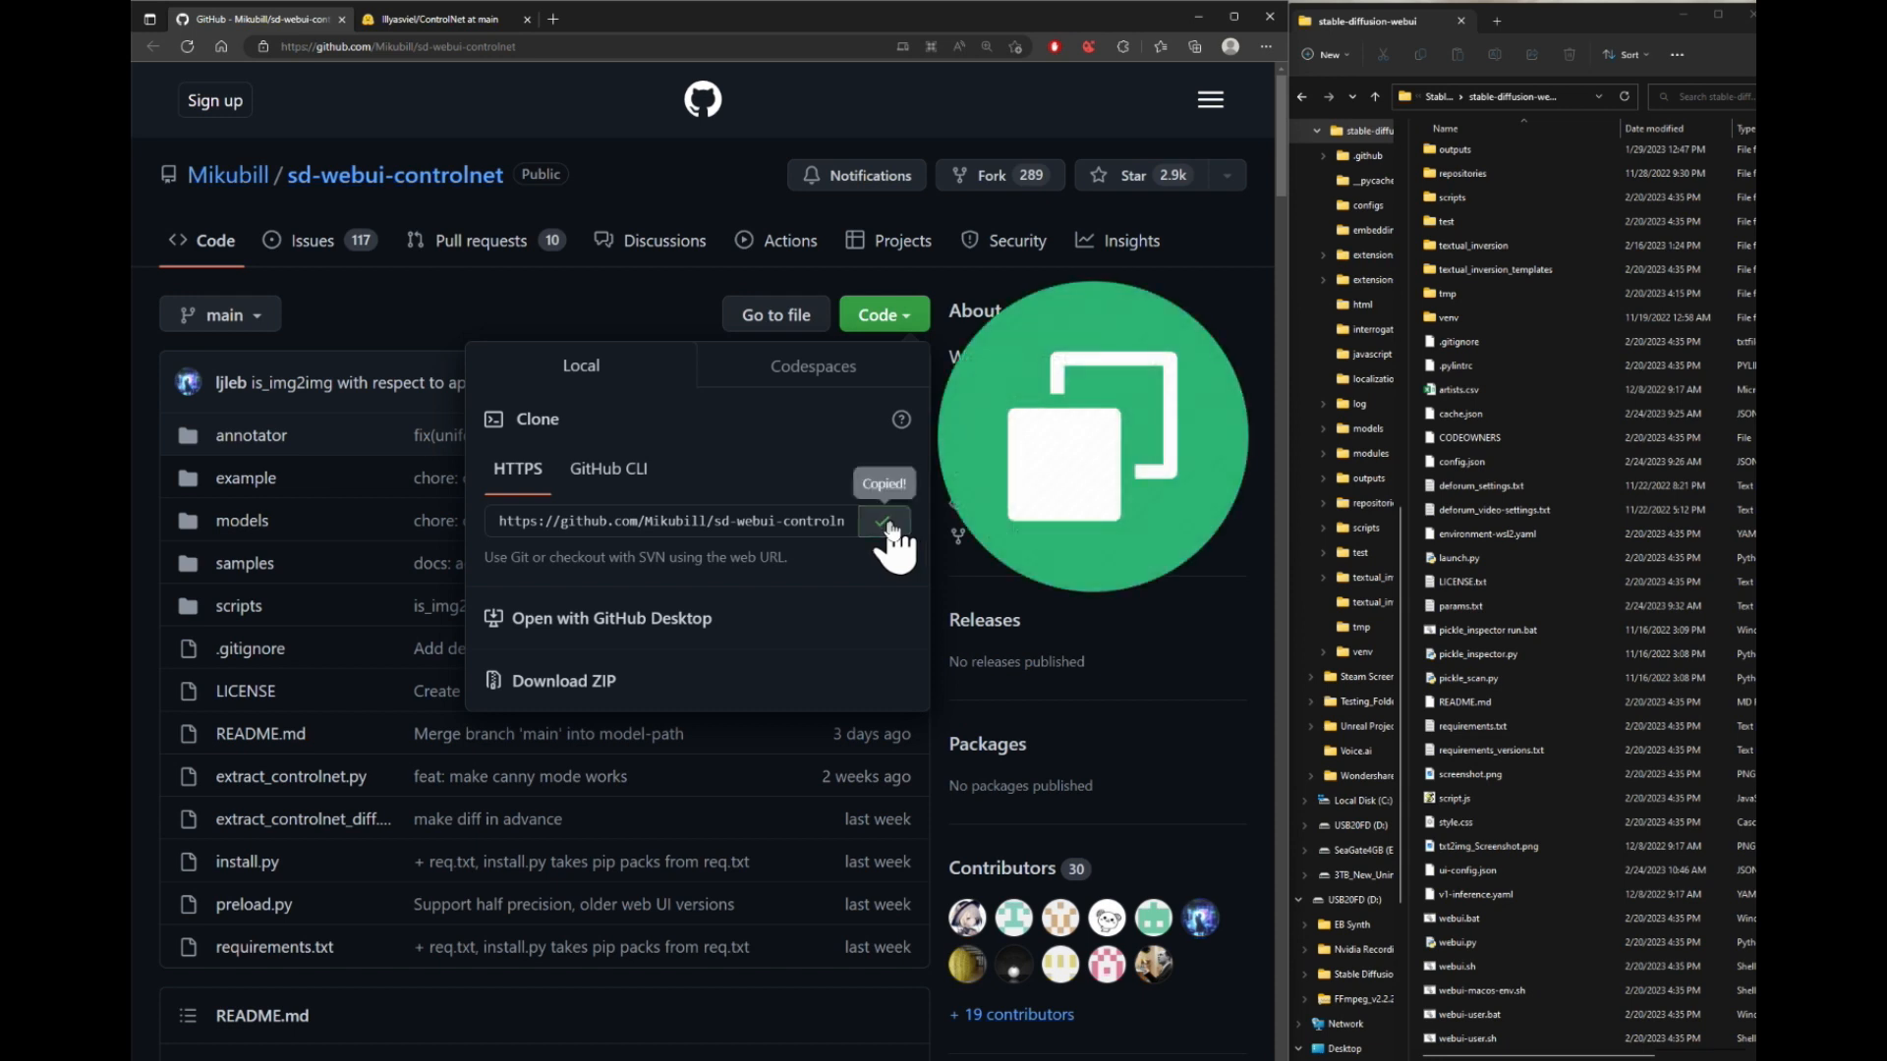
click(563, 301)
- Launch the Stable Diffusion web UI by running webui-user.bat from the stable-diffusion-webui folder
key(alt+d)
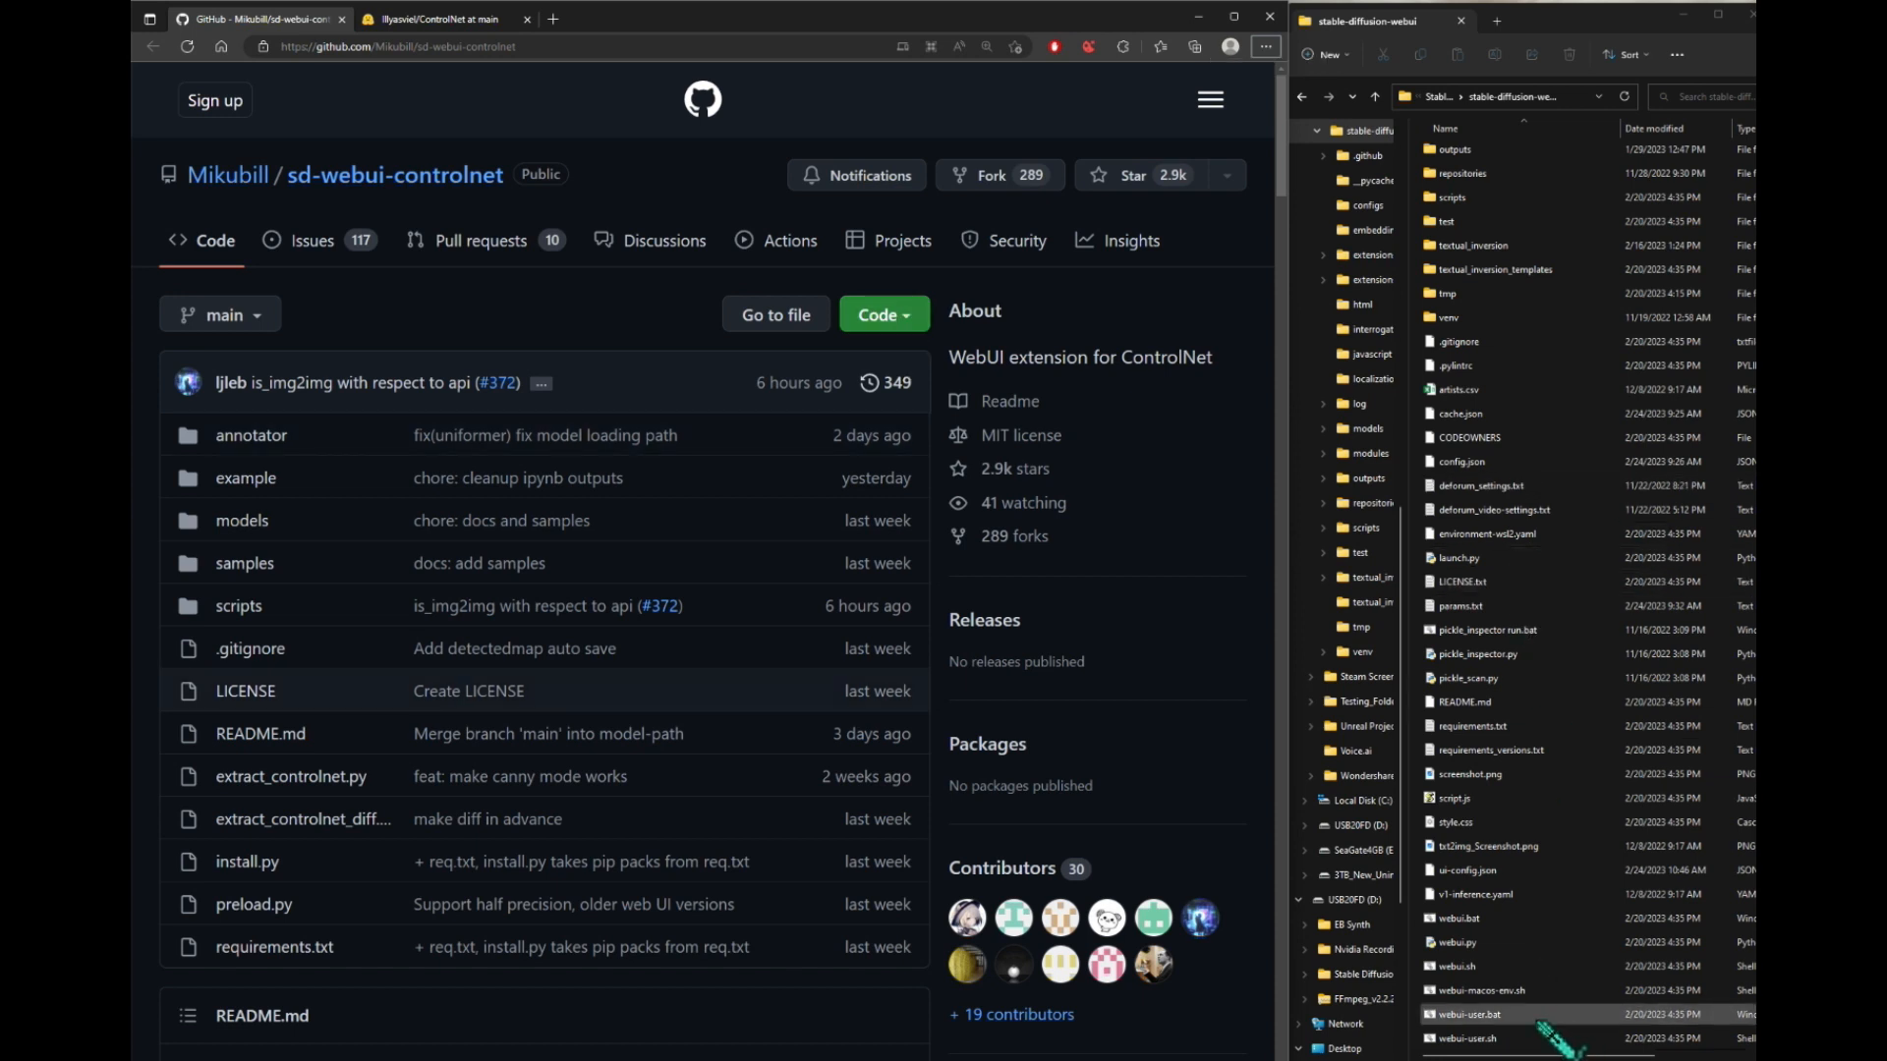
click(1492, 1016)
double_click(1492, 1017)
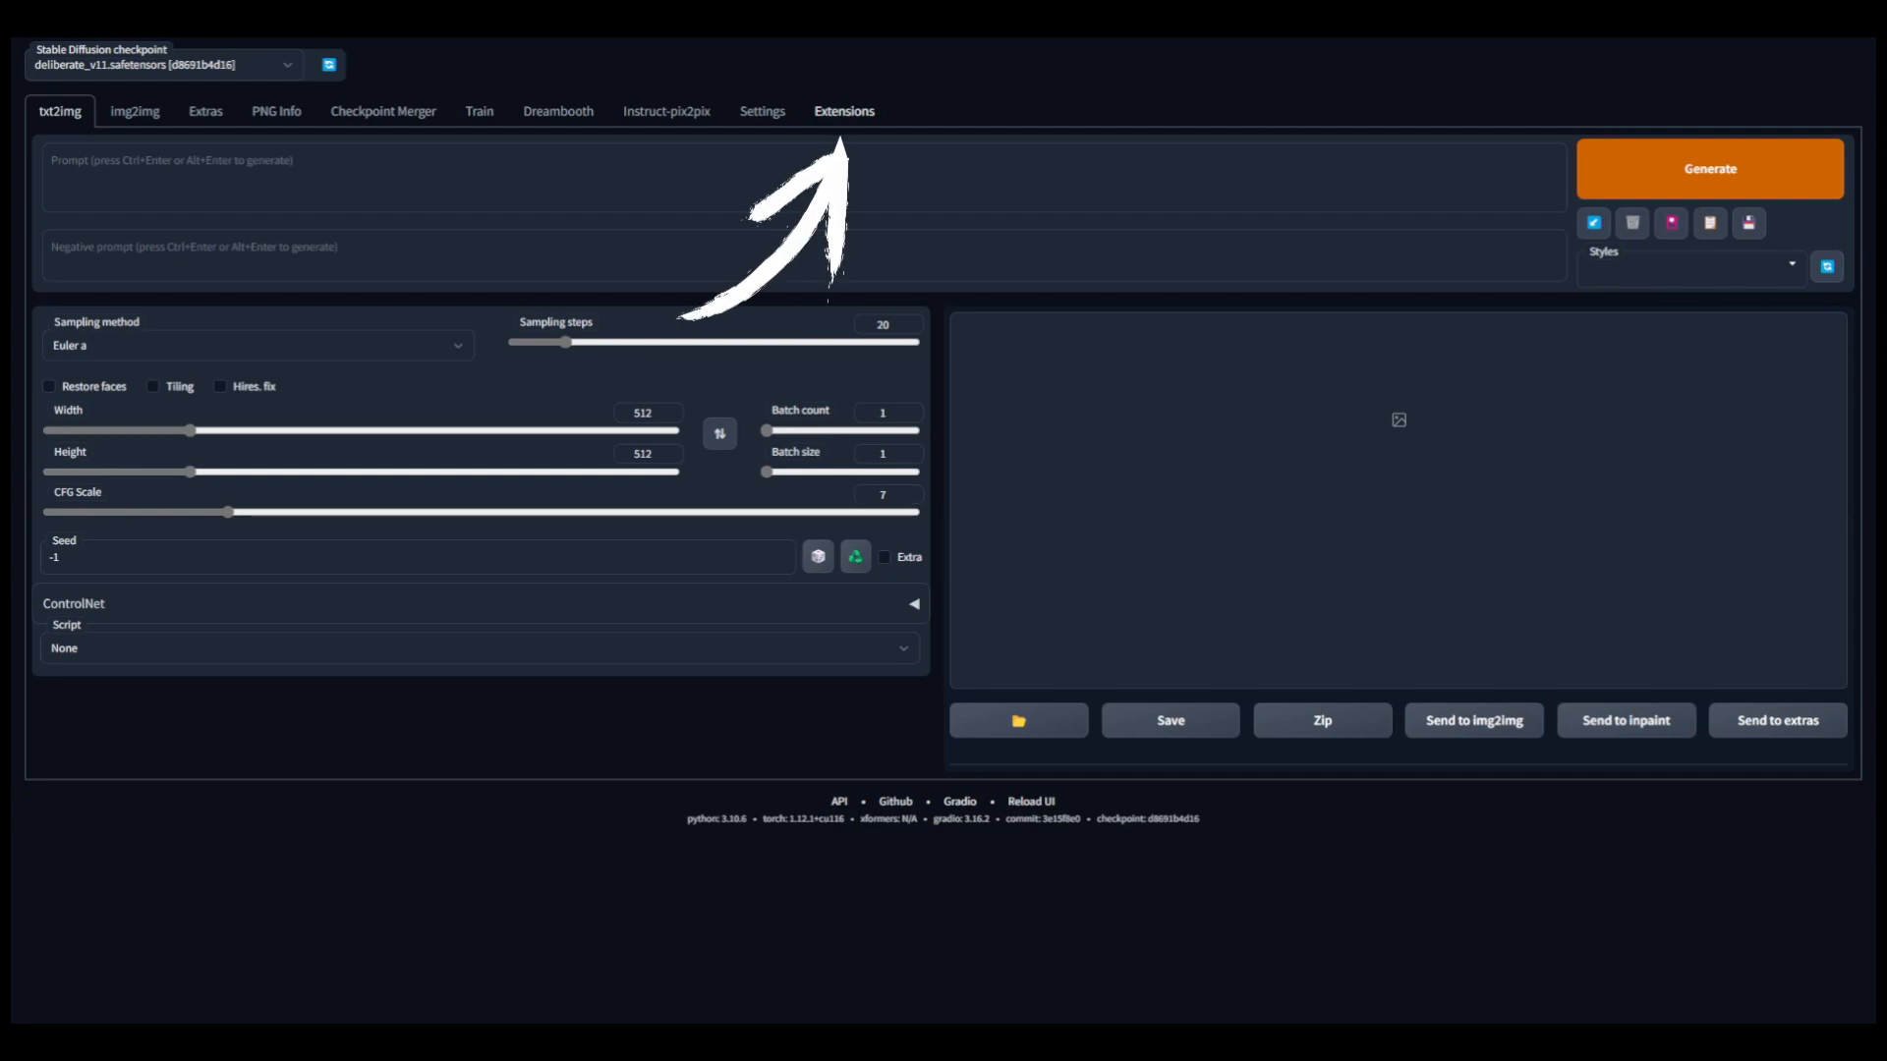
click(848, 112)
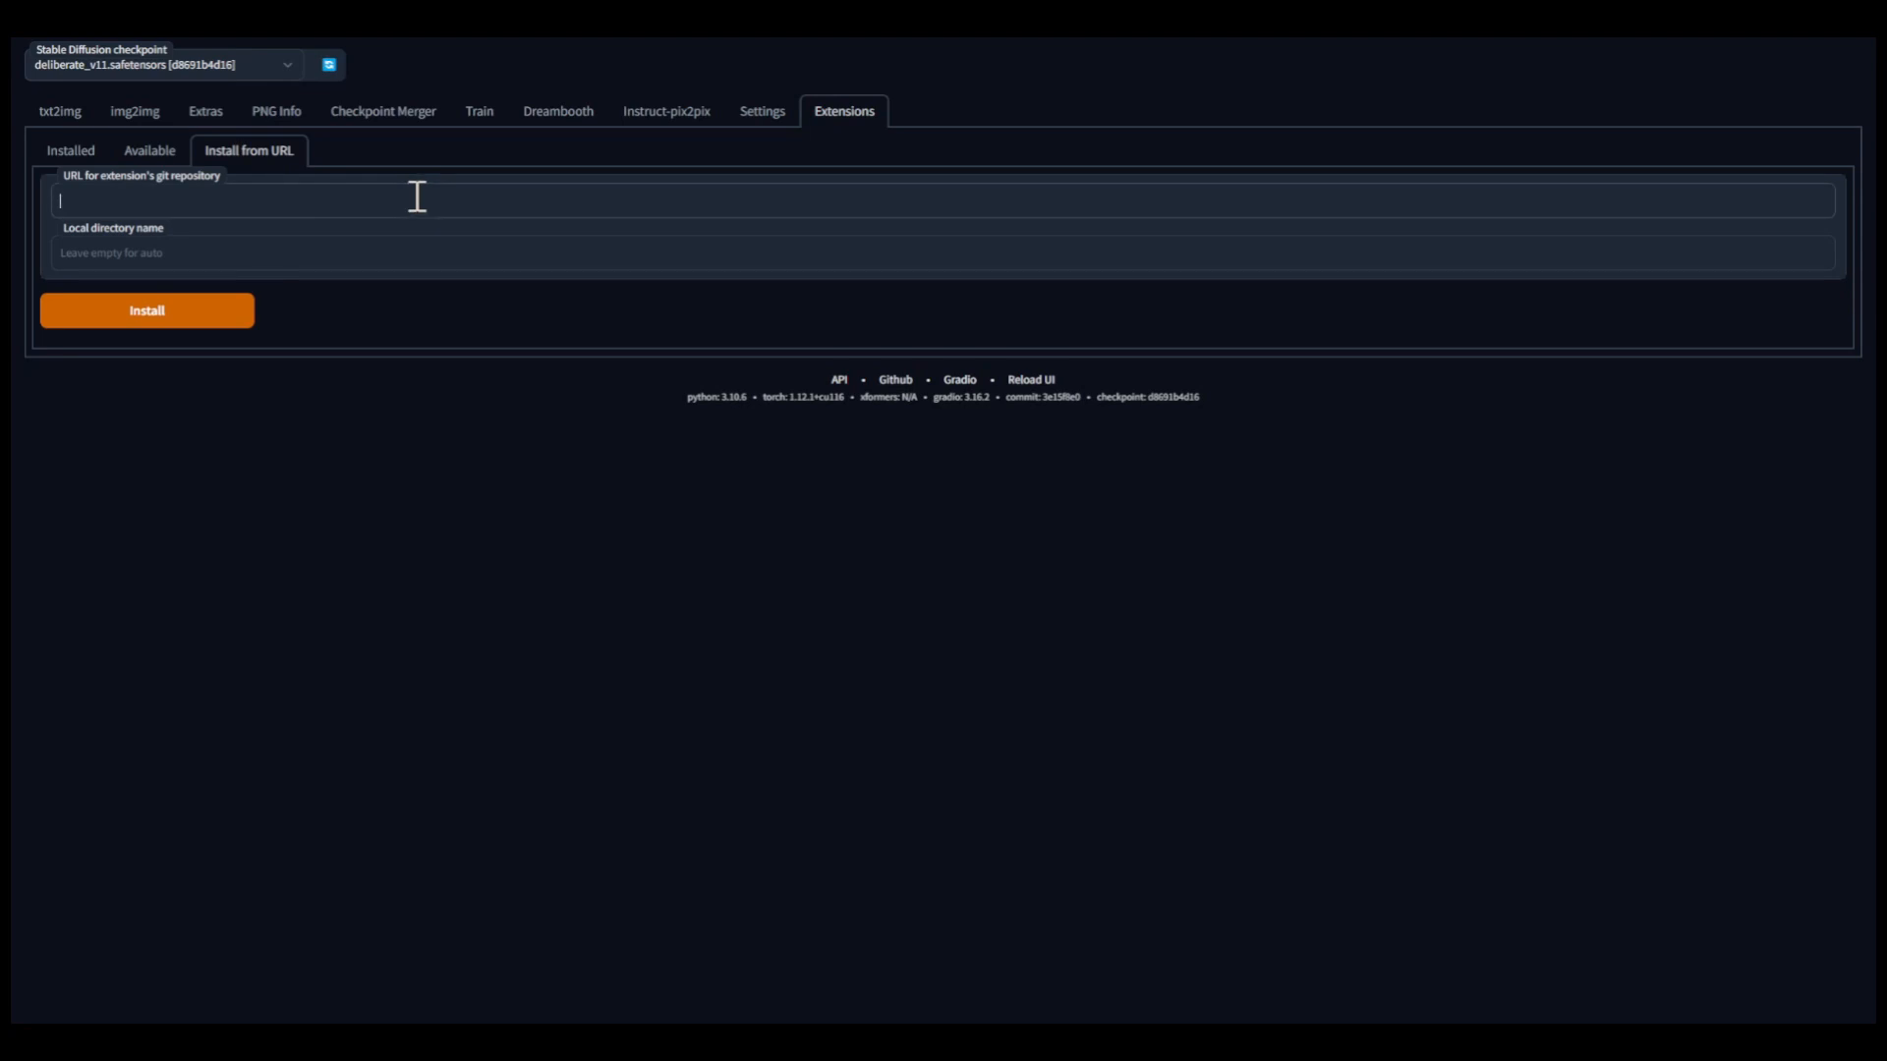
key(ctrl+v)
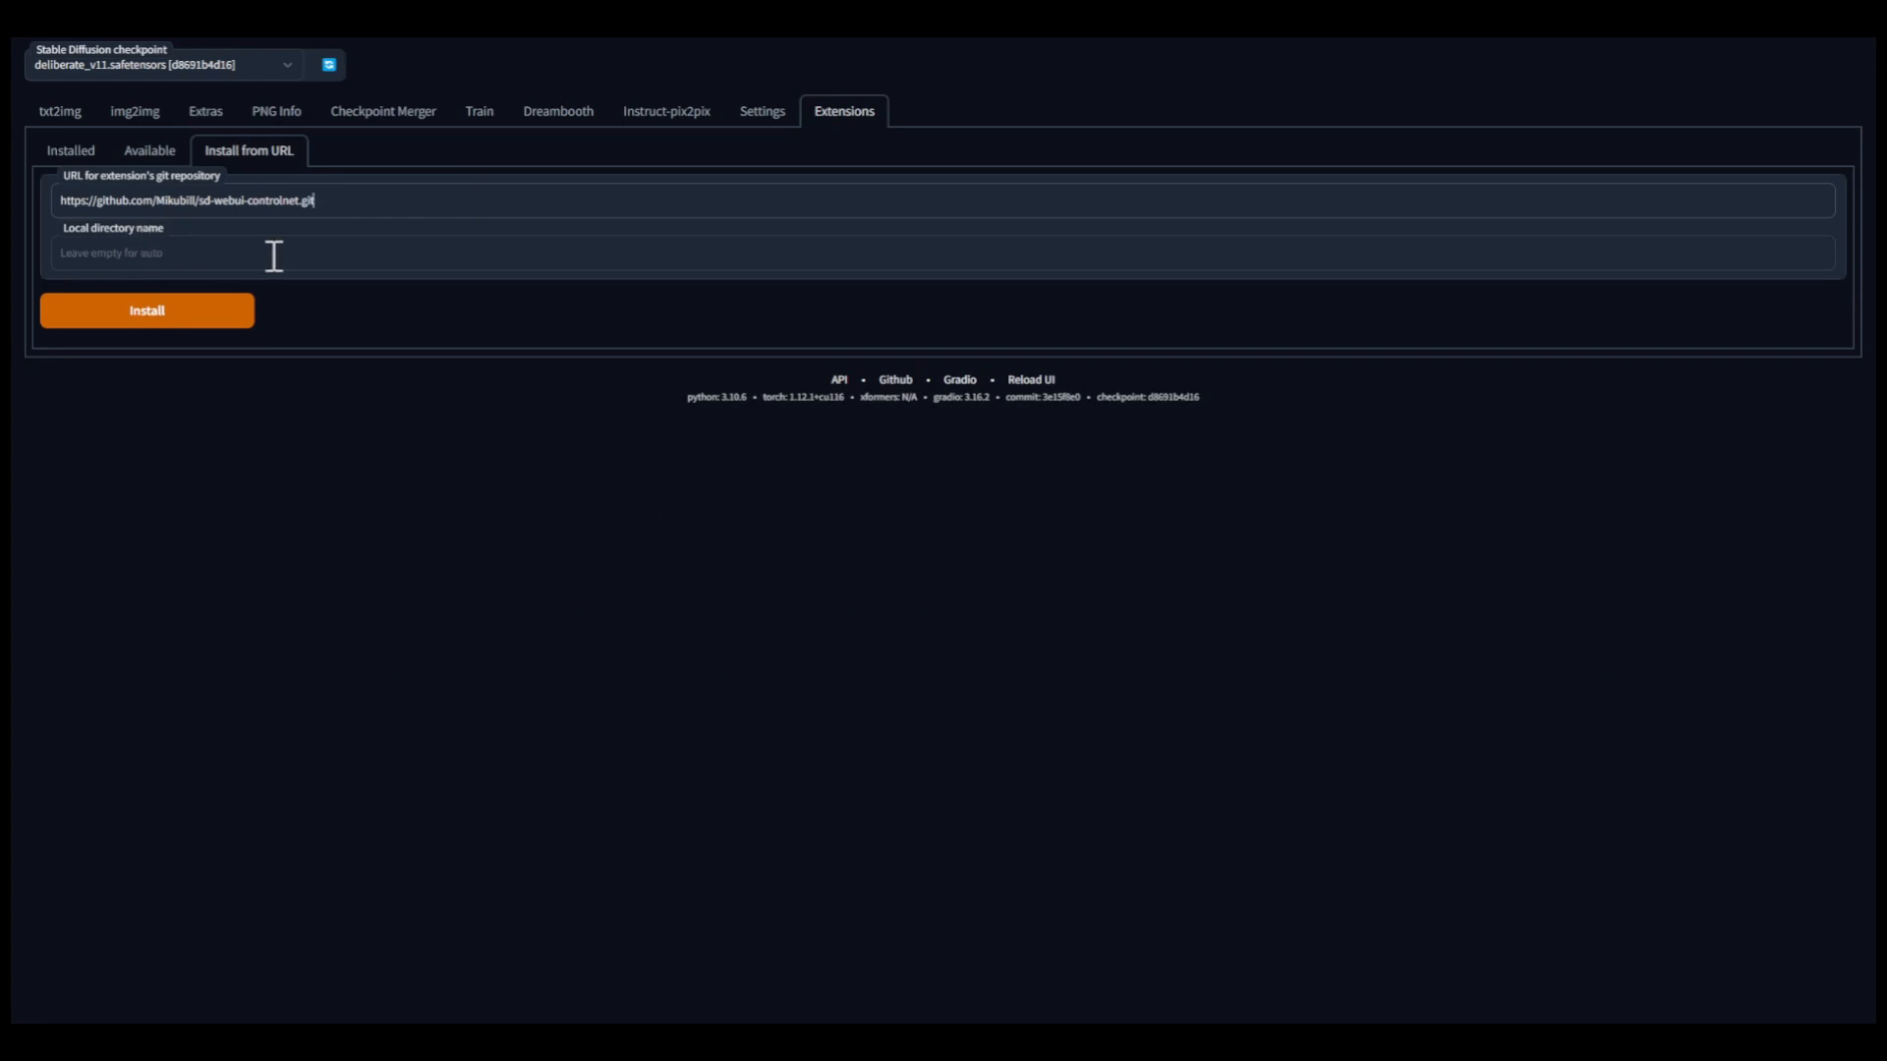
click(214, 311)
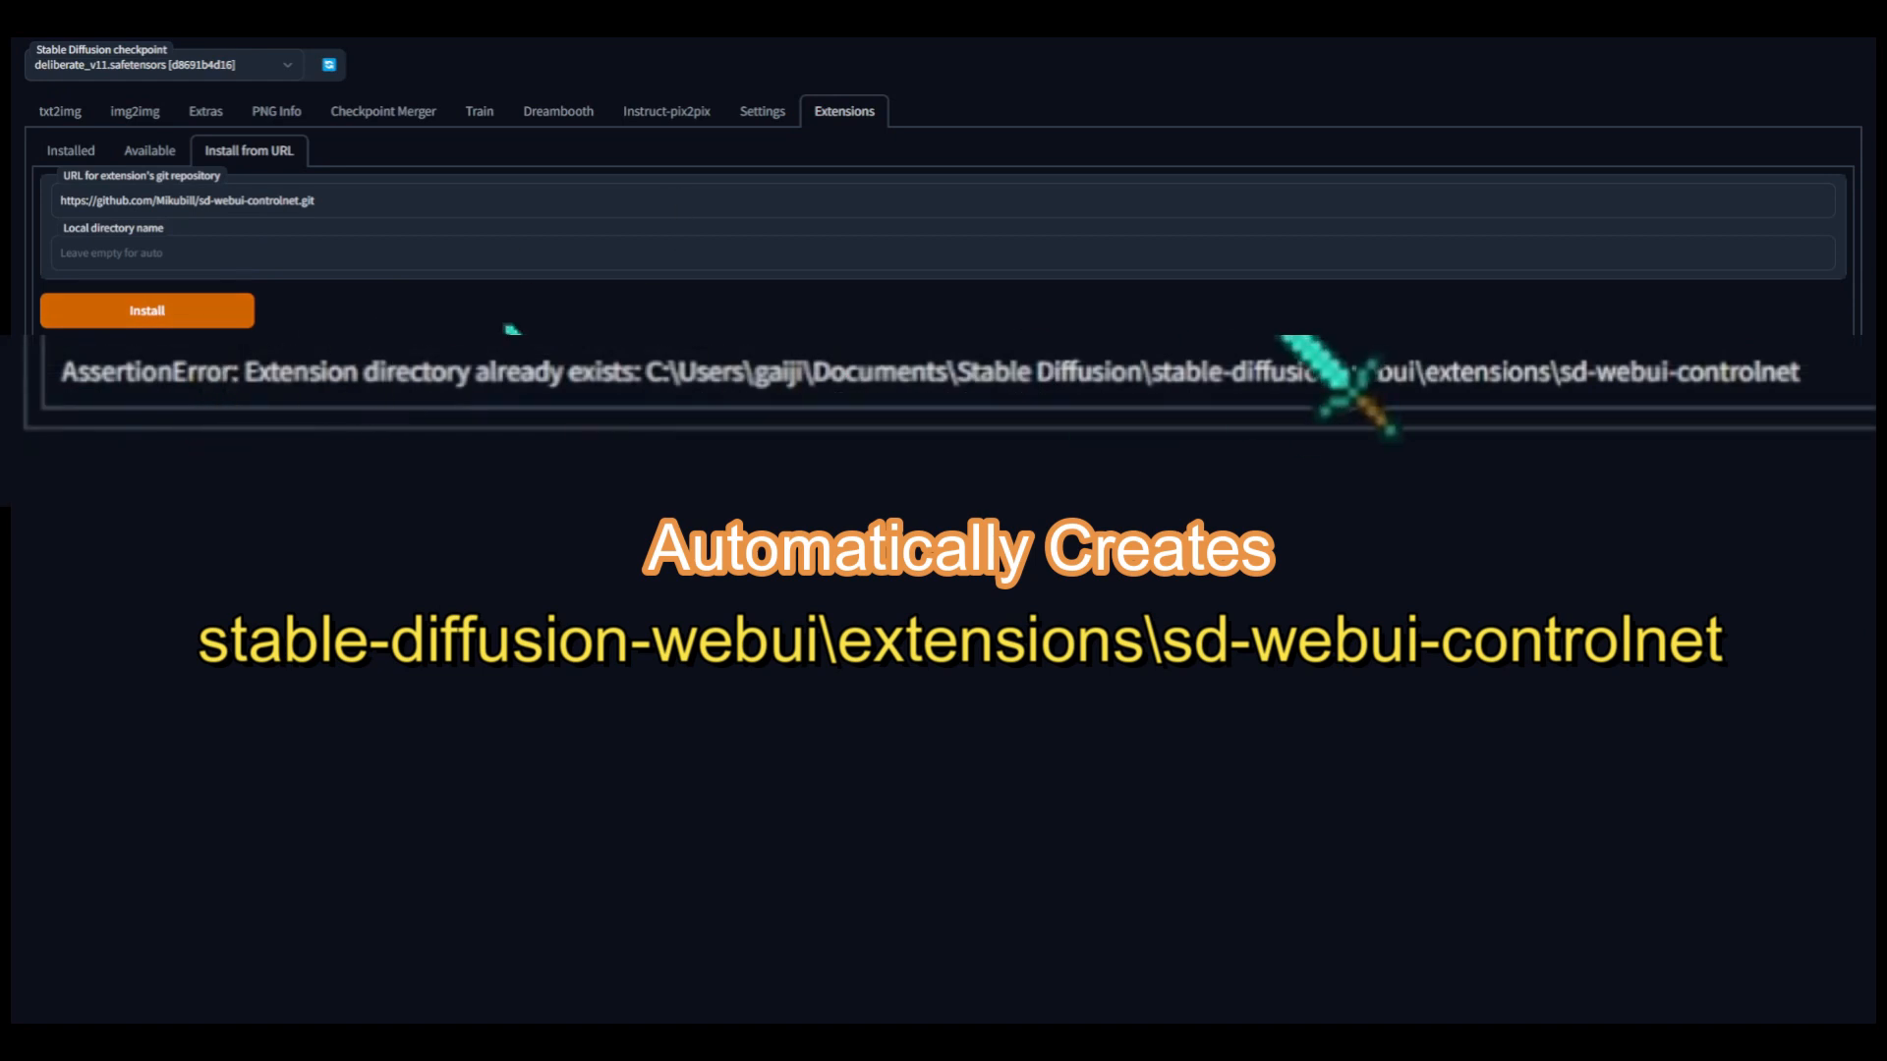
click(61, 153)
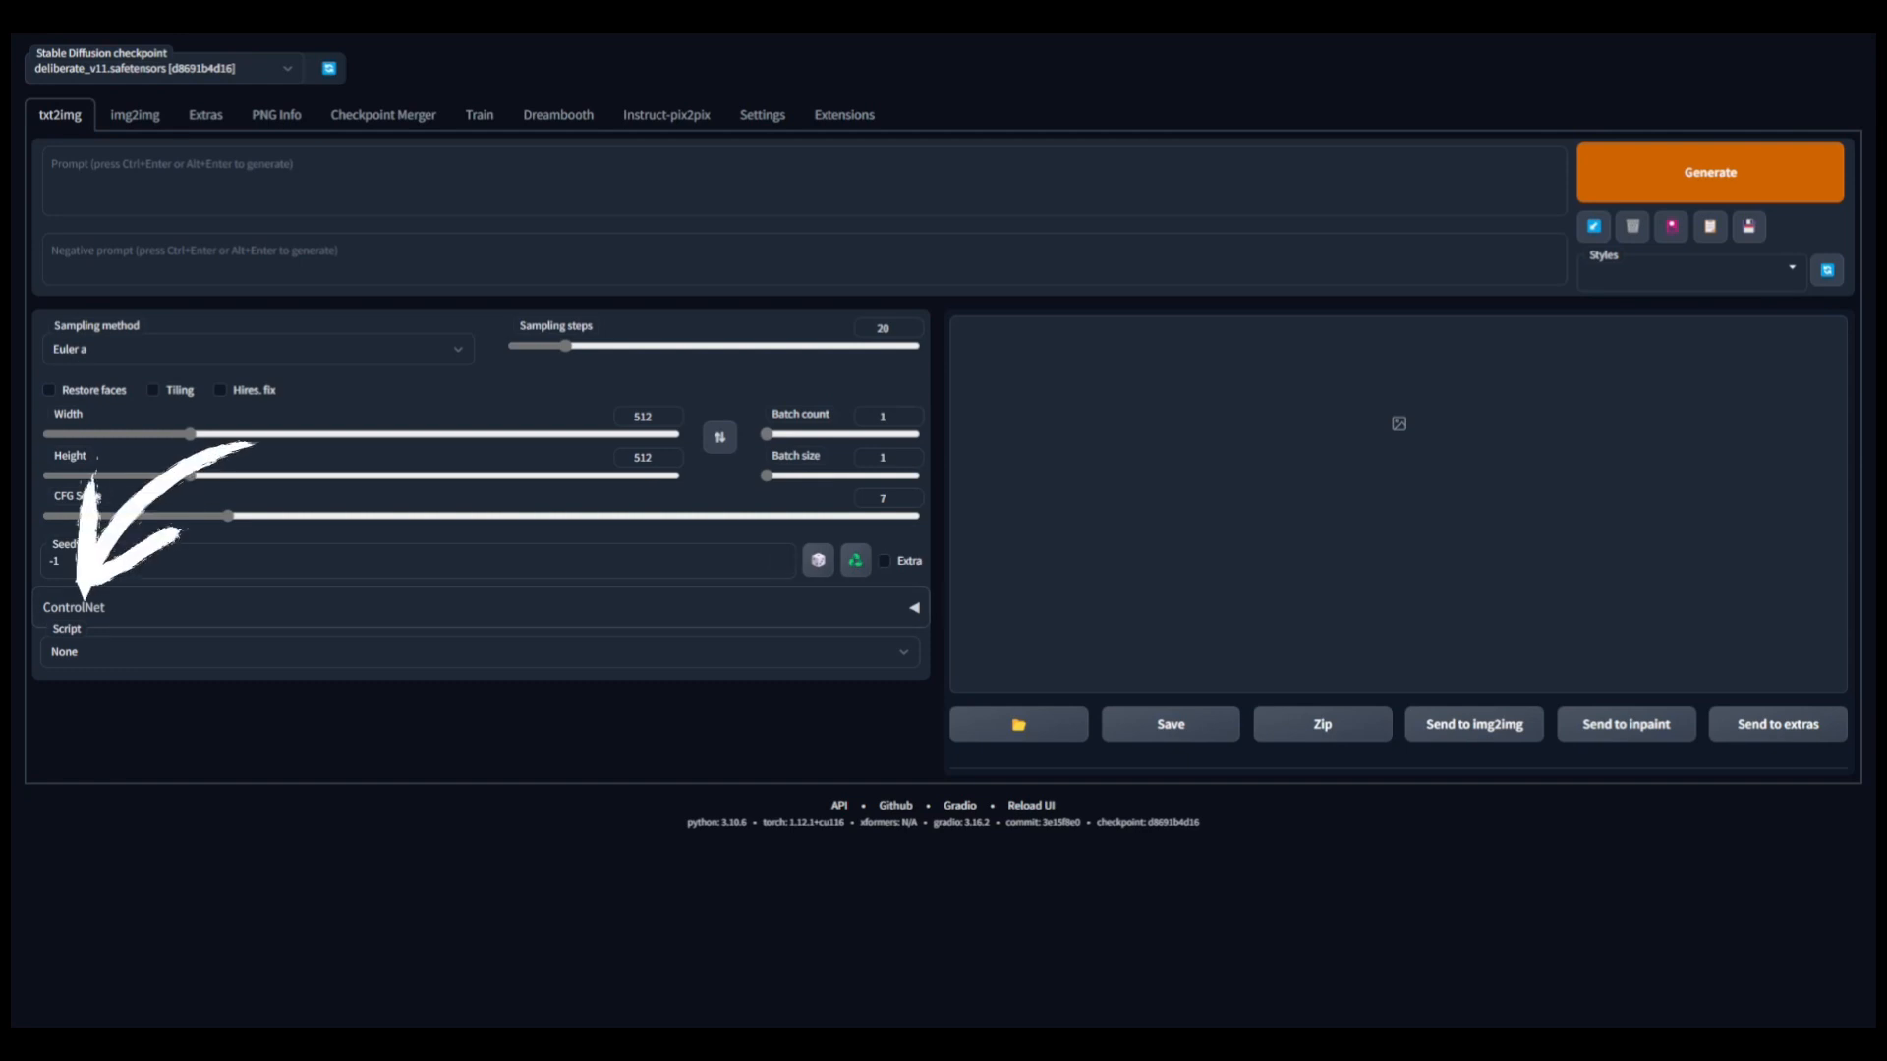
- Expand the ControlNet section of the txt2img settings and view its options
click(297, 614)
scroll(560, 548, down, 3)
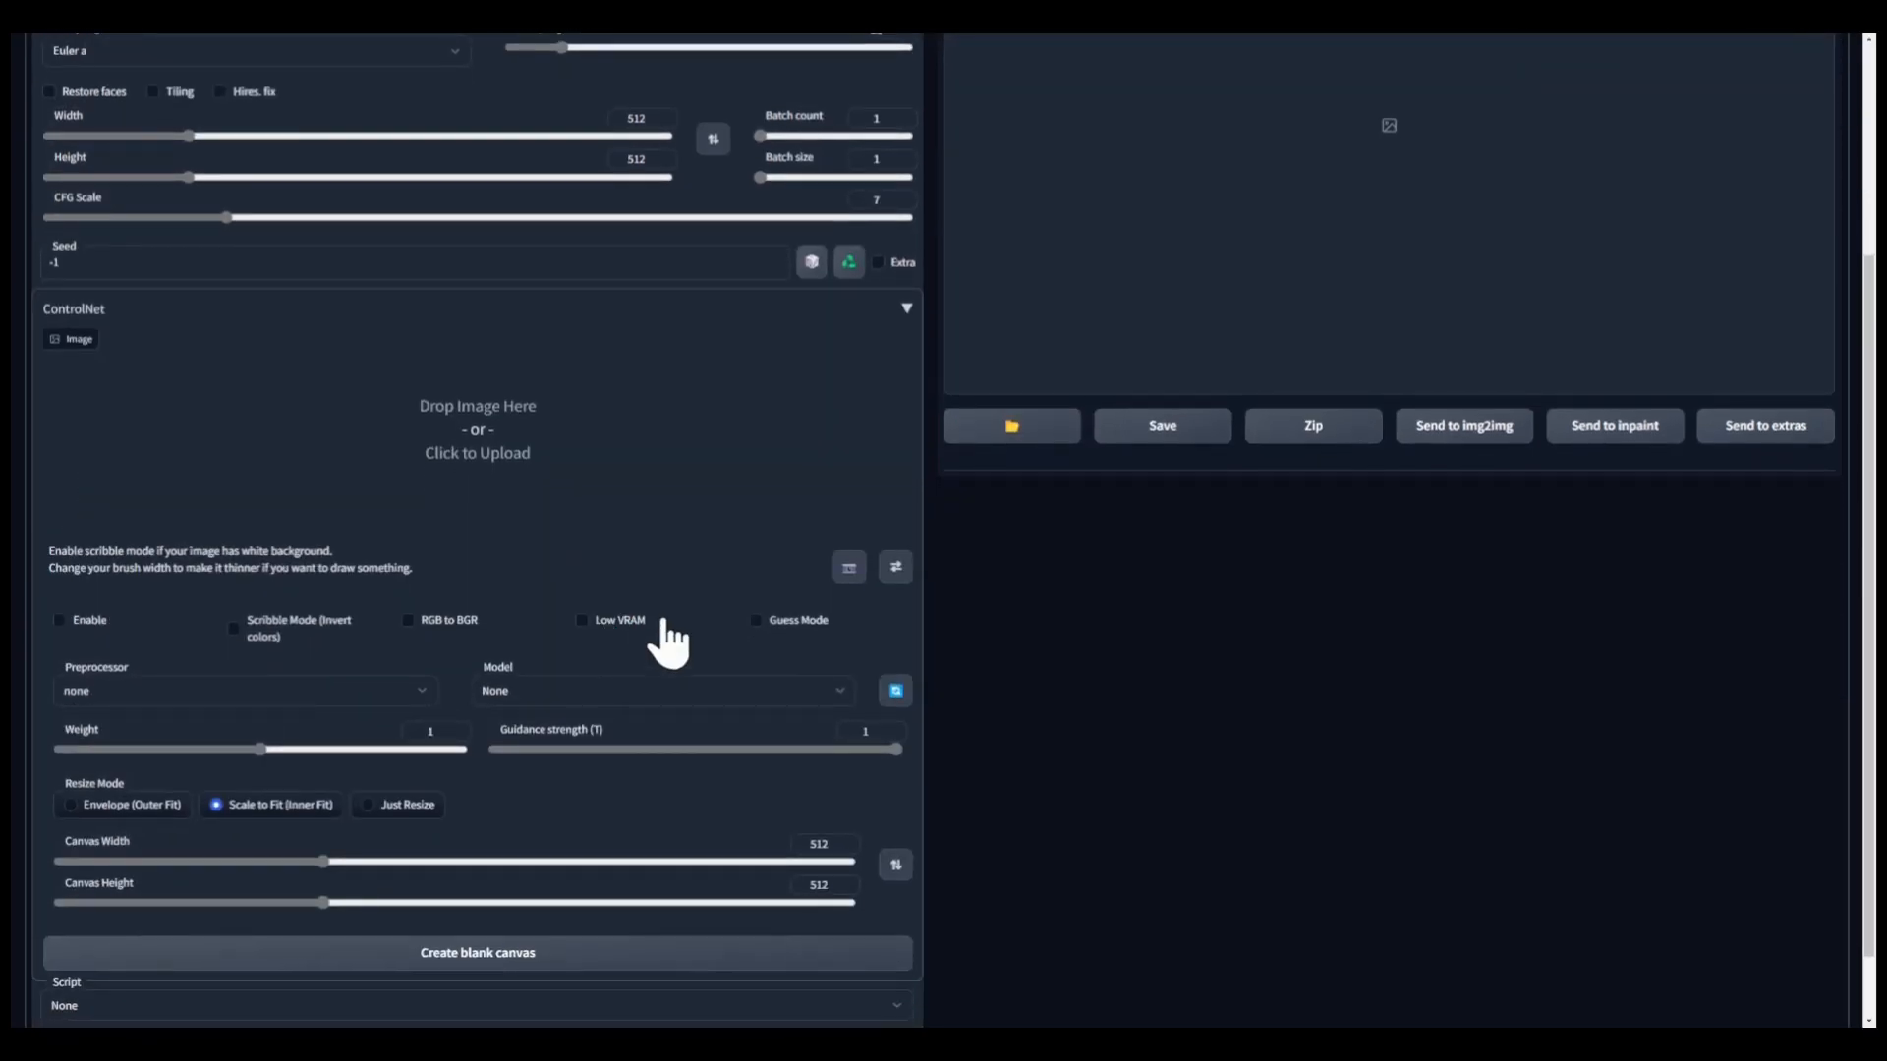
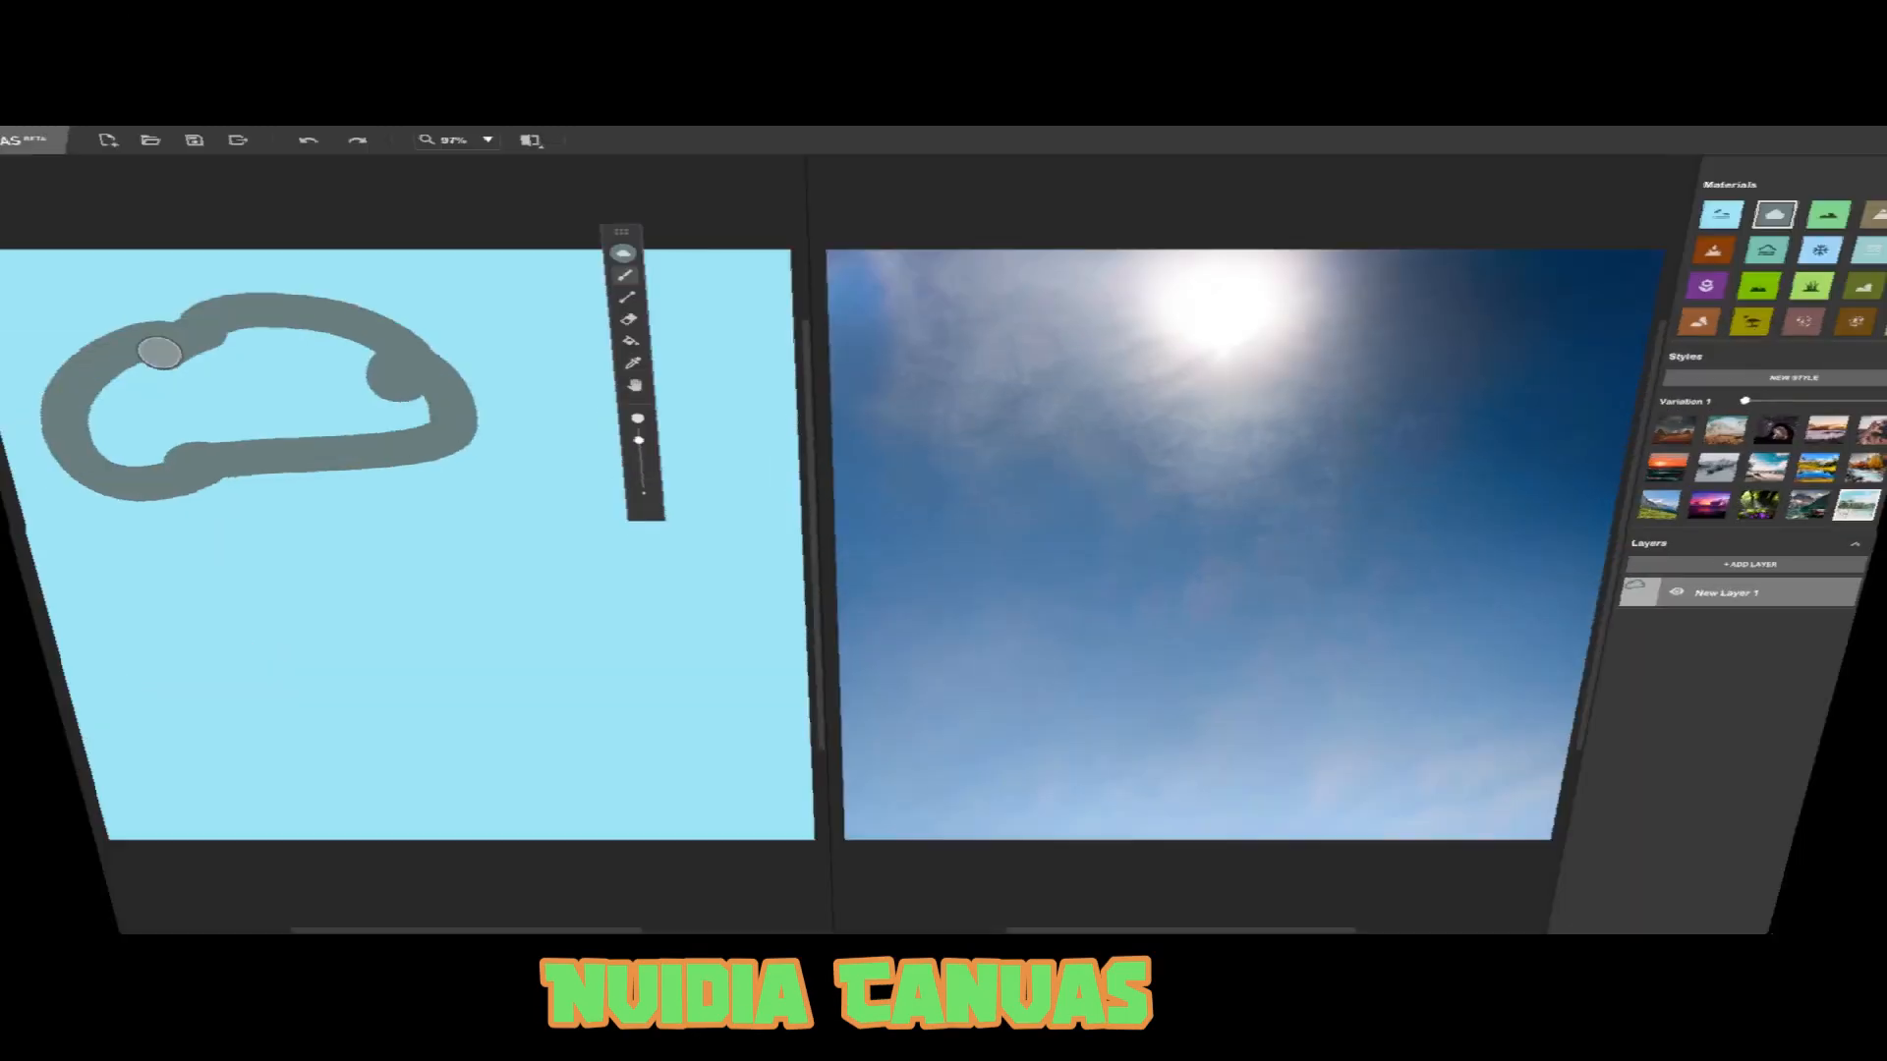
- Paint grey cloud shapes across the upper sky of the NVIDIA Canvas segmentation image
drag(216, 383, 371, 363)
mouse_move(590, 374)
mouse_down()
mouse_move(687, 240)
mouse_move(838, 366)
mouse_up()
mouse_move(700, 228)
mouse_down()
mouse_move(518, 190)
mouse_move(639, 230)
mouse_up()
- Paint a blue water band across the middle of the segmentation image and a light green slope in its lower right
click(1852, 165)
mouse_move(29, 643)
mouse_down()
mouse_move(798, 726)
mouse_move(59, 678)
mouse_move(393, 776)
mouse_up()
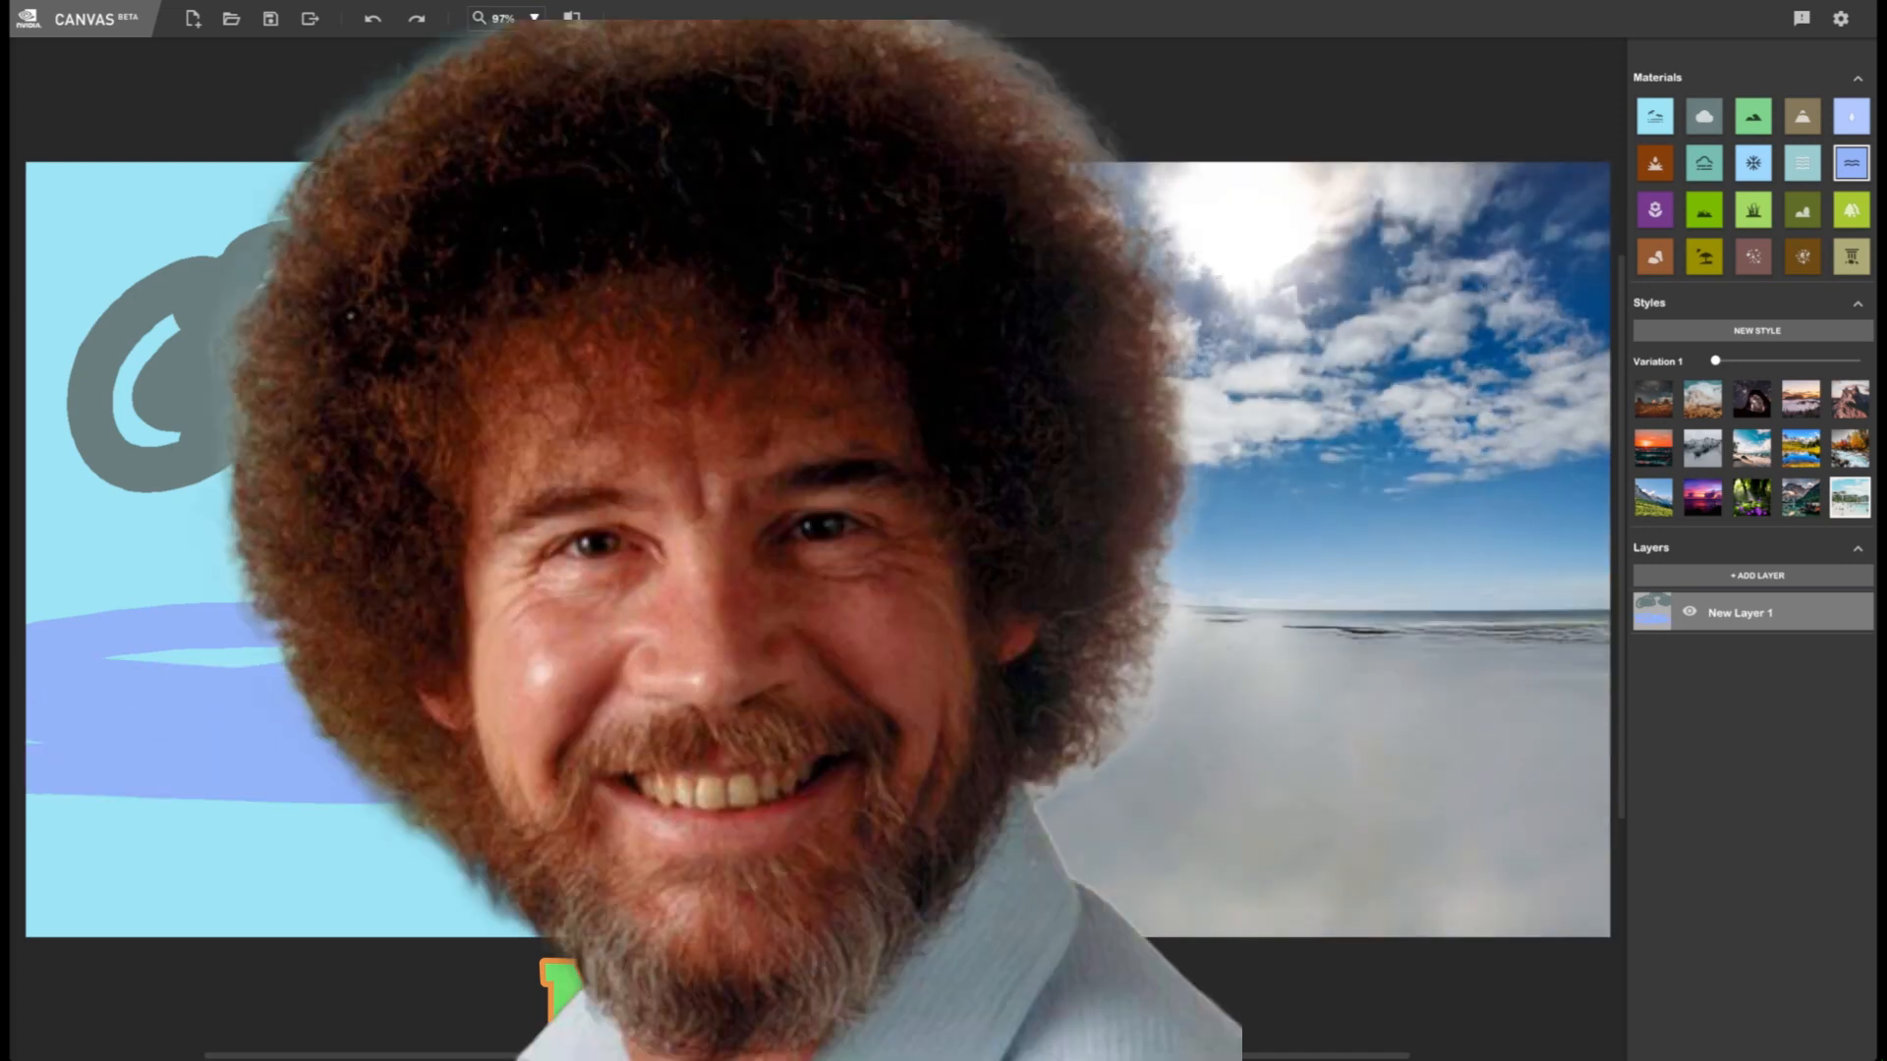
click(1753, 116)
mouse_move(791, 555)
mouse_down()
mouse_move(603, 880)
mouse_move(800, 851)
mouse_move(809, 636)
mouse_move(392, 771)
mouse_move(439, 829)
mouse_move(623, 881)
mouse_up()
- Paint a brown rock area in the lower left of the segmentation image and small rocks in the water band
click(1704, 163)
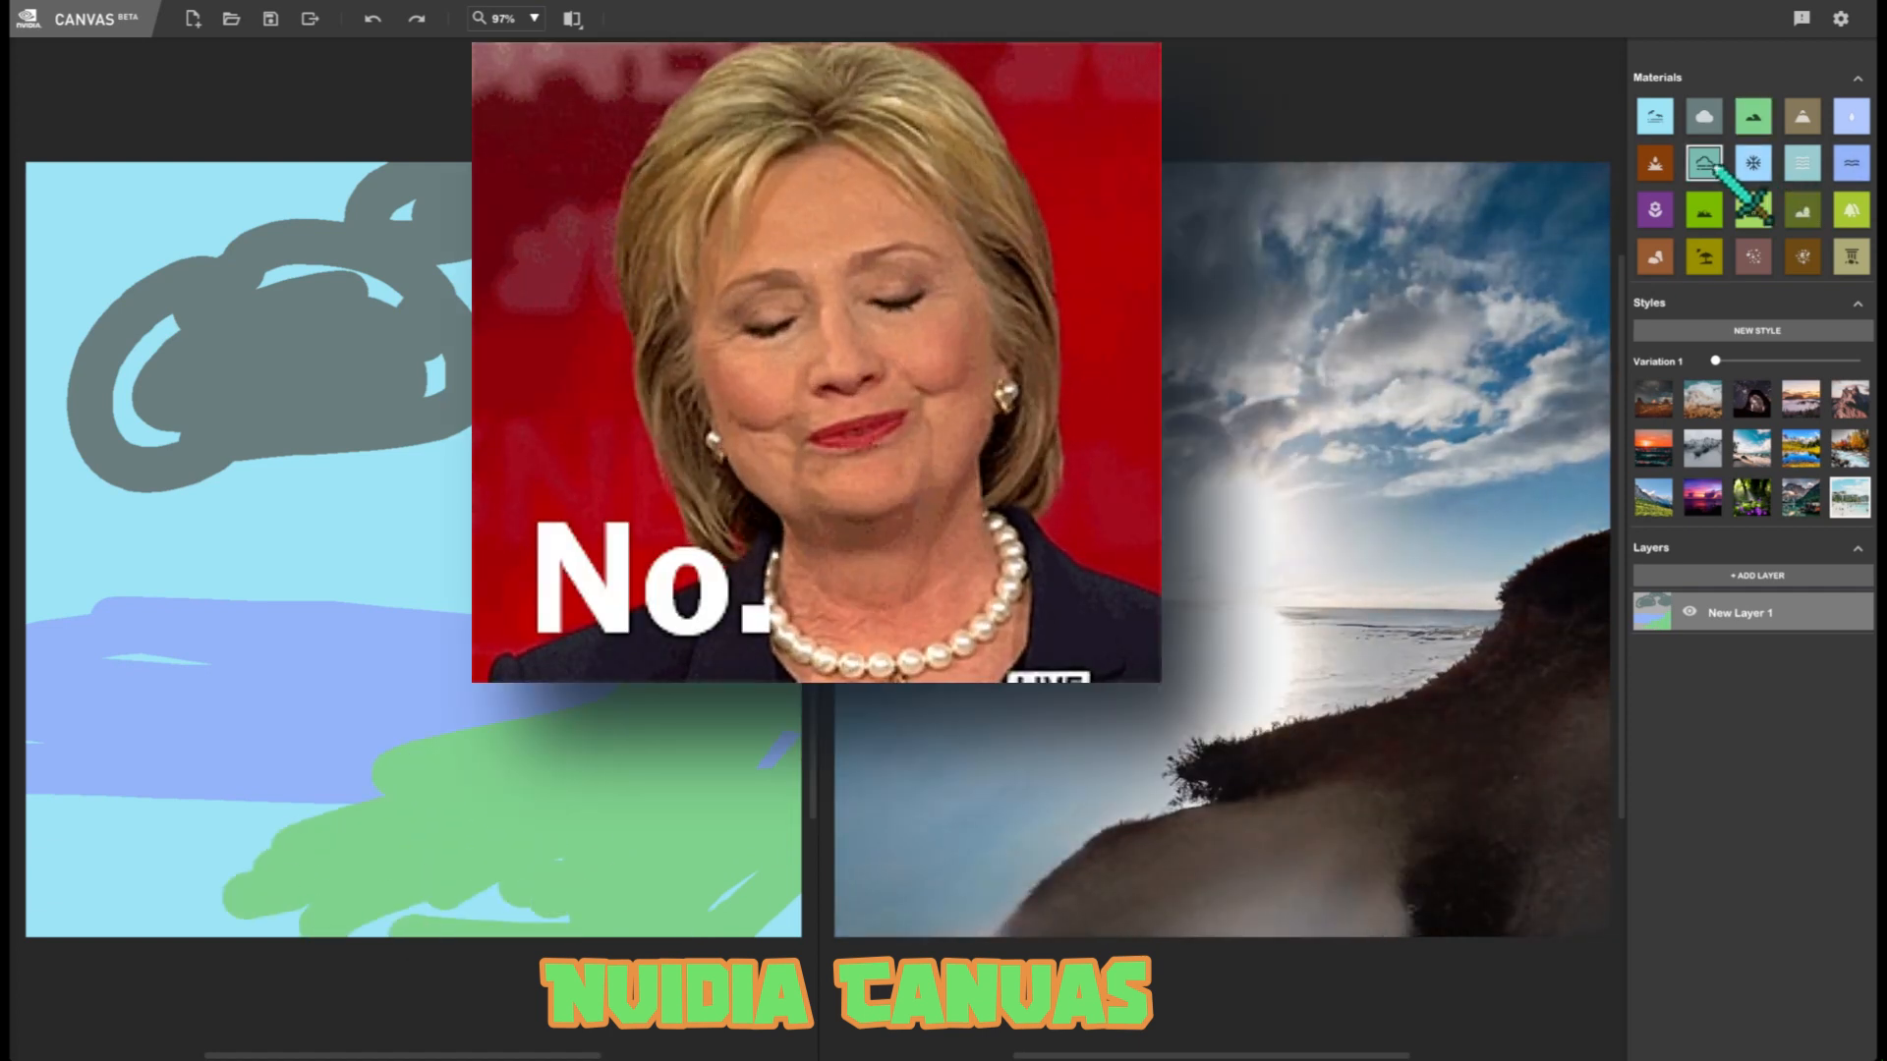
click(1666, 262)
mouse_move(409, 765)
mouse_down()
mouse_move(128, 916)
mouse_move(55, 859)
mouse_move(49, 735)
mouse_up()
click(355, 624)
click(407, 629)
click(529, 613)
drag(1048, 640, 920, 630)
click(976, 603)
click(980, 639)
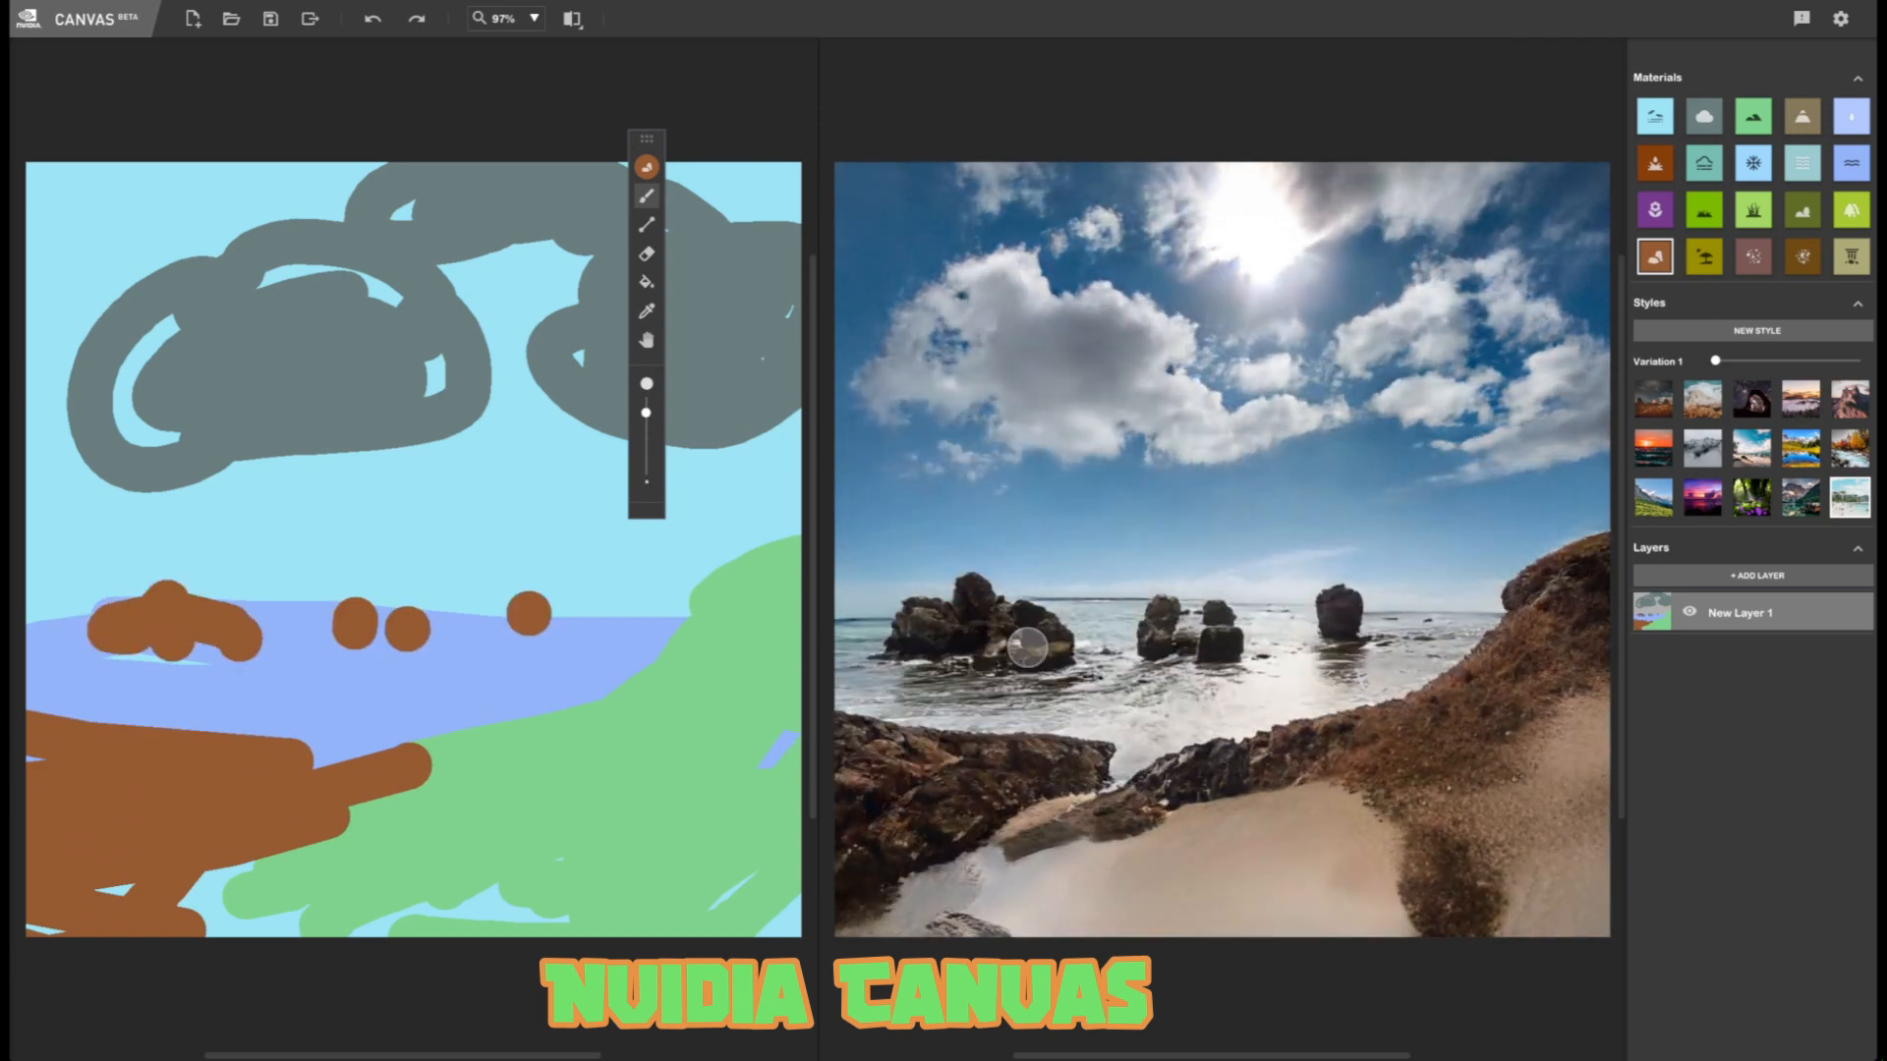
click(1129, 587)
drag(1432, 634, 1447, 632)
mouse_move(1108, 588)
mouse_down()
mouse_move(1231, 698)
mouse_move(1204, 644)
mouse_move(1130, 657)
mouse_up()
click(1225, 648)
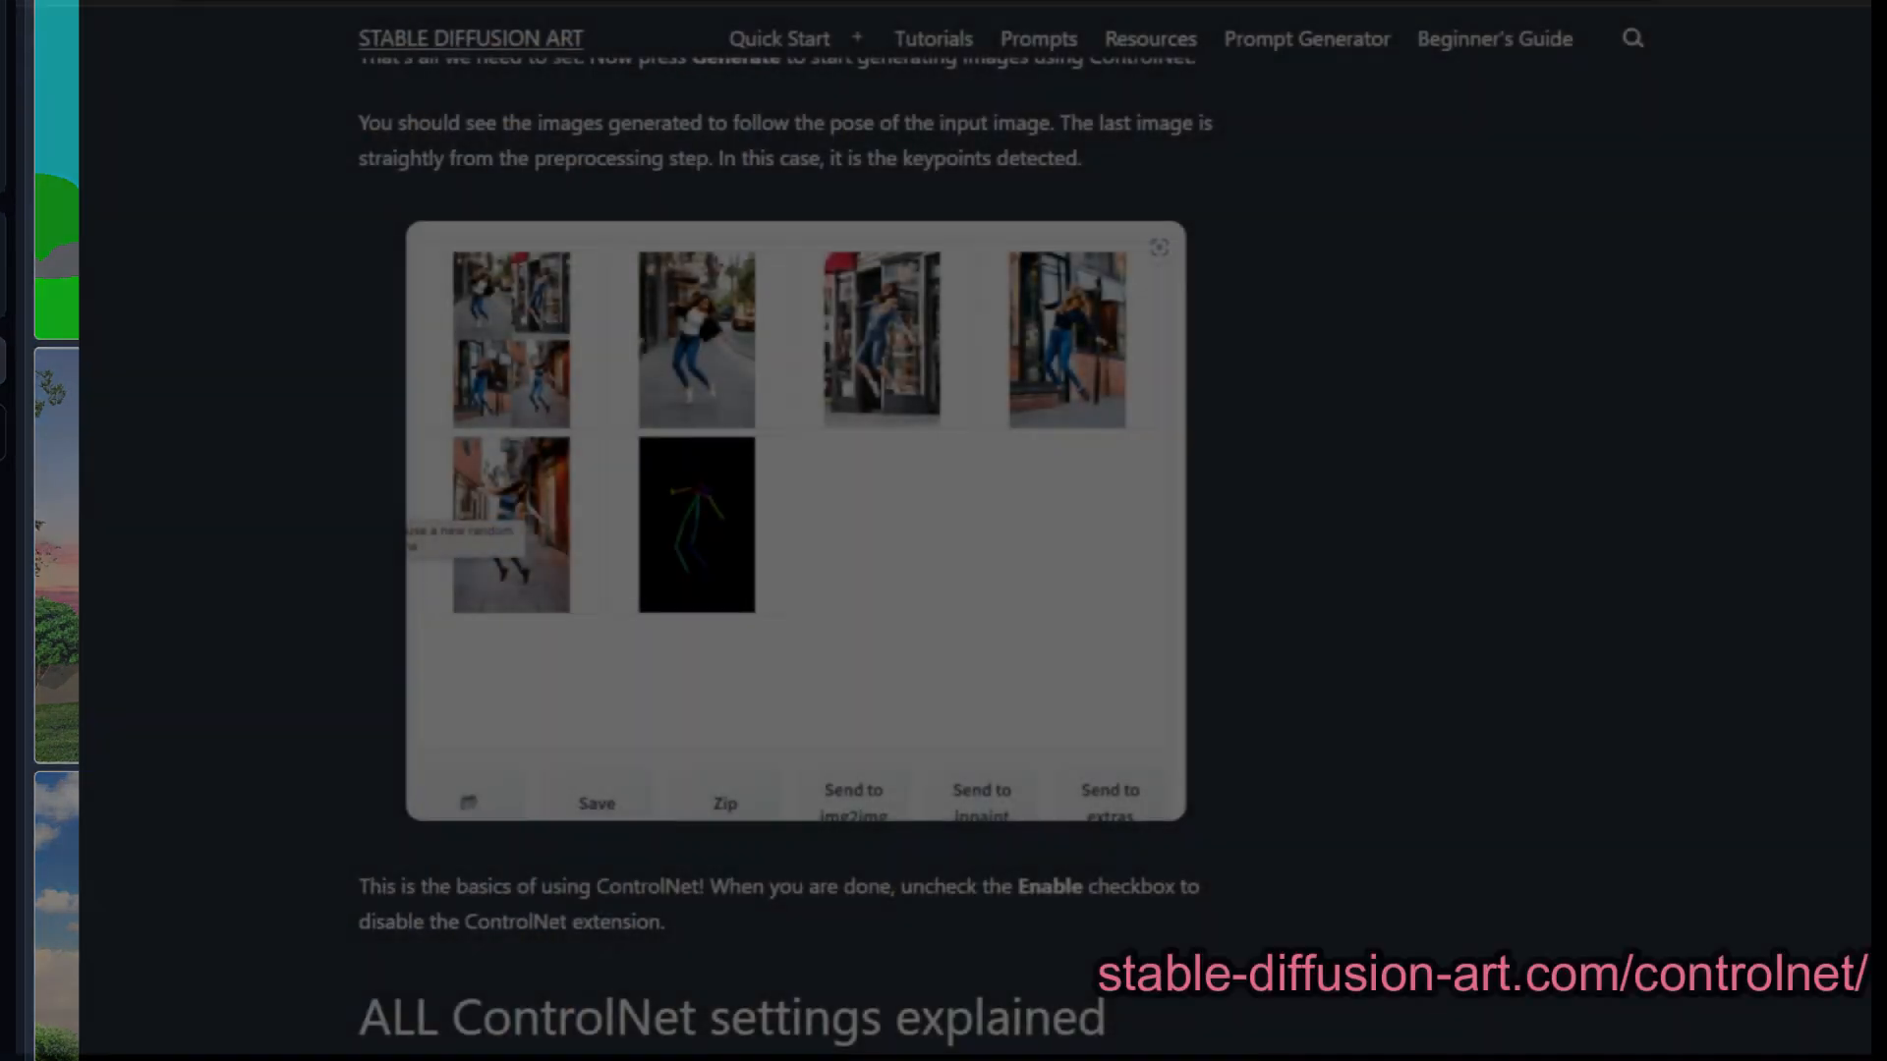
- Read through the stable-diffusion-art.com/controlnet guide, covering ControlNet settings, resize modes, and the Canny and depth control maps
scroll(795, 556, down, 20)
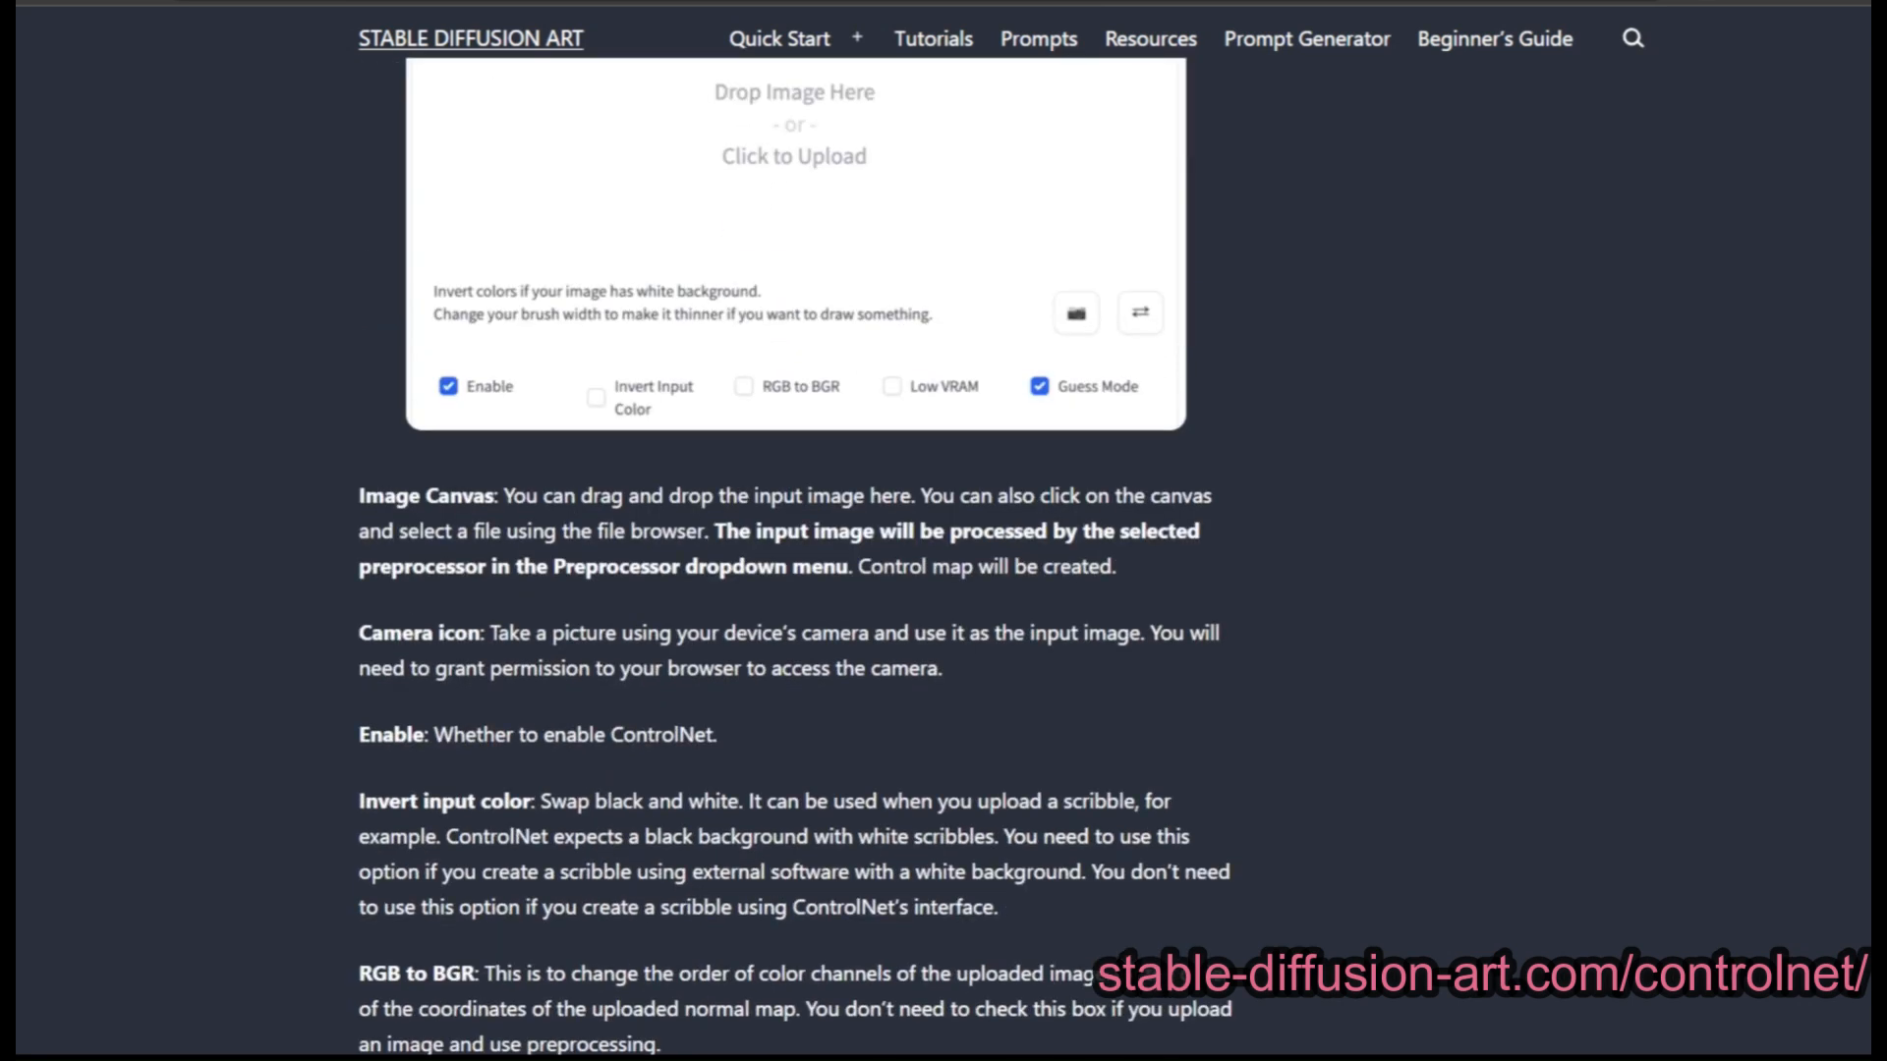
scroll(794, 556, down, 13)
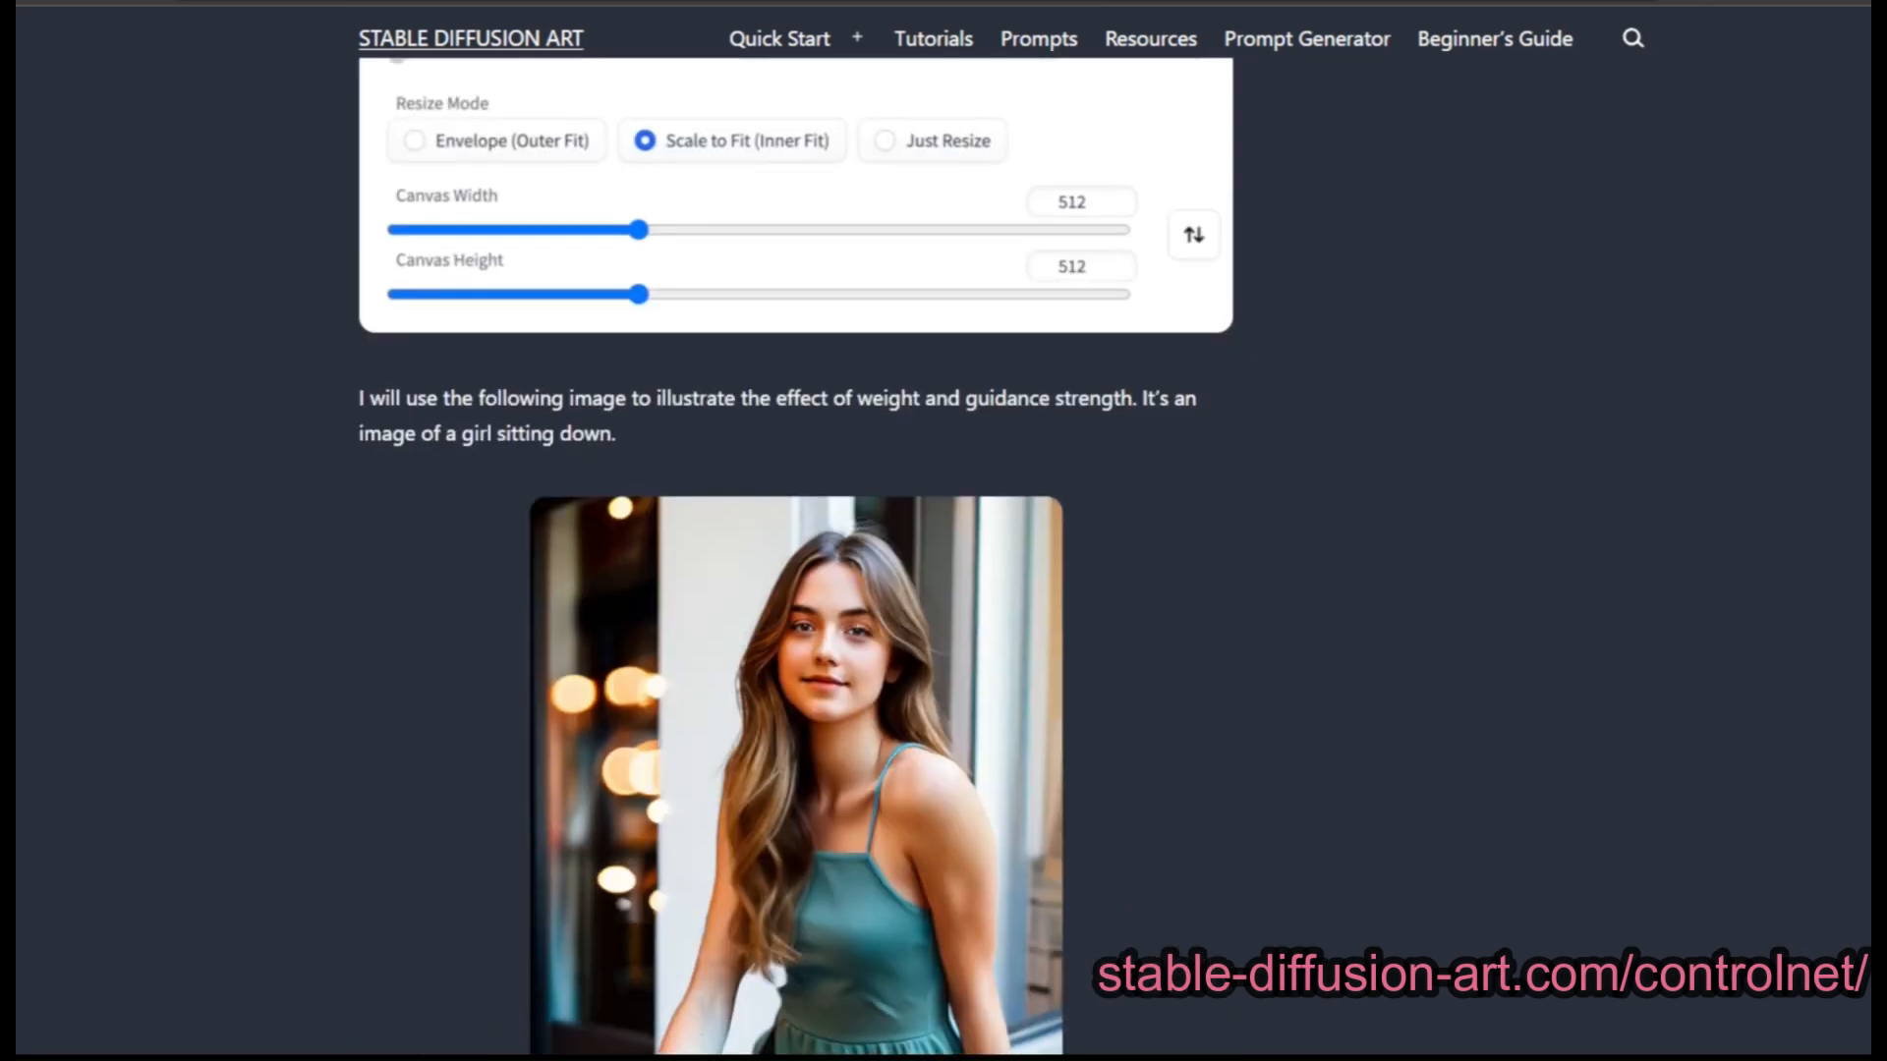
scroll(797, 557, down, 12)
scroll(796, 556, down, 20)
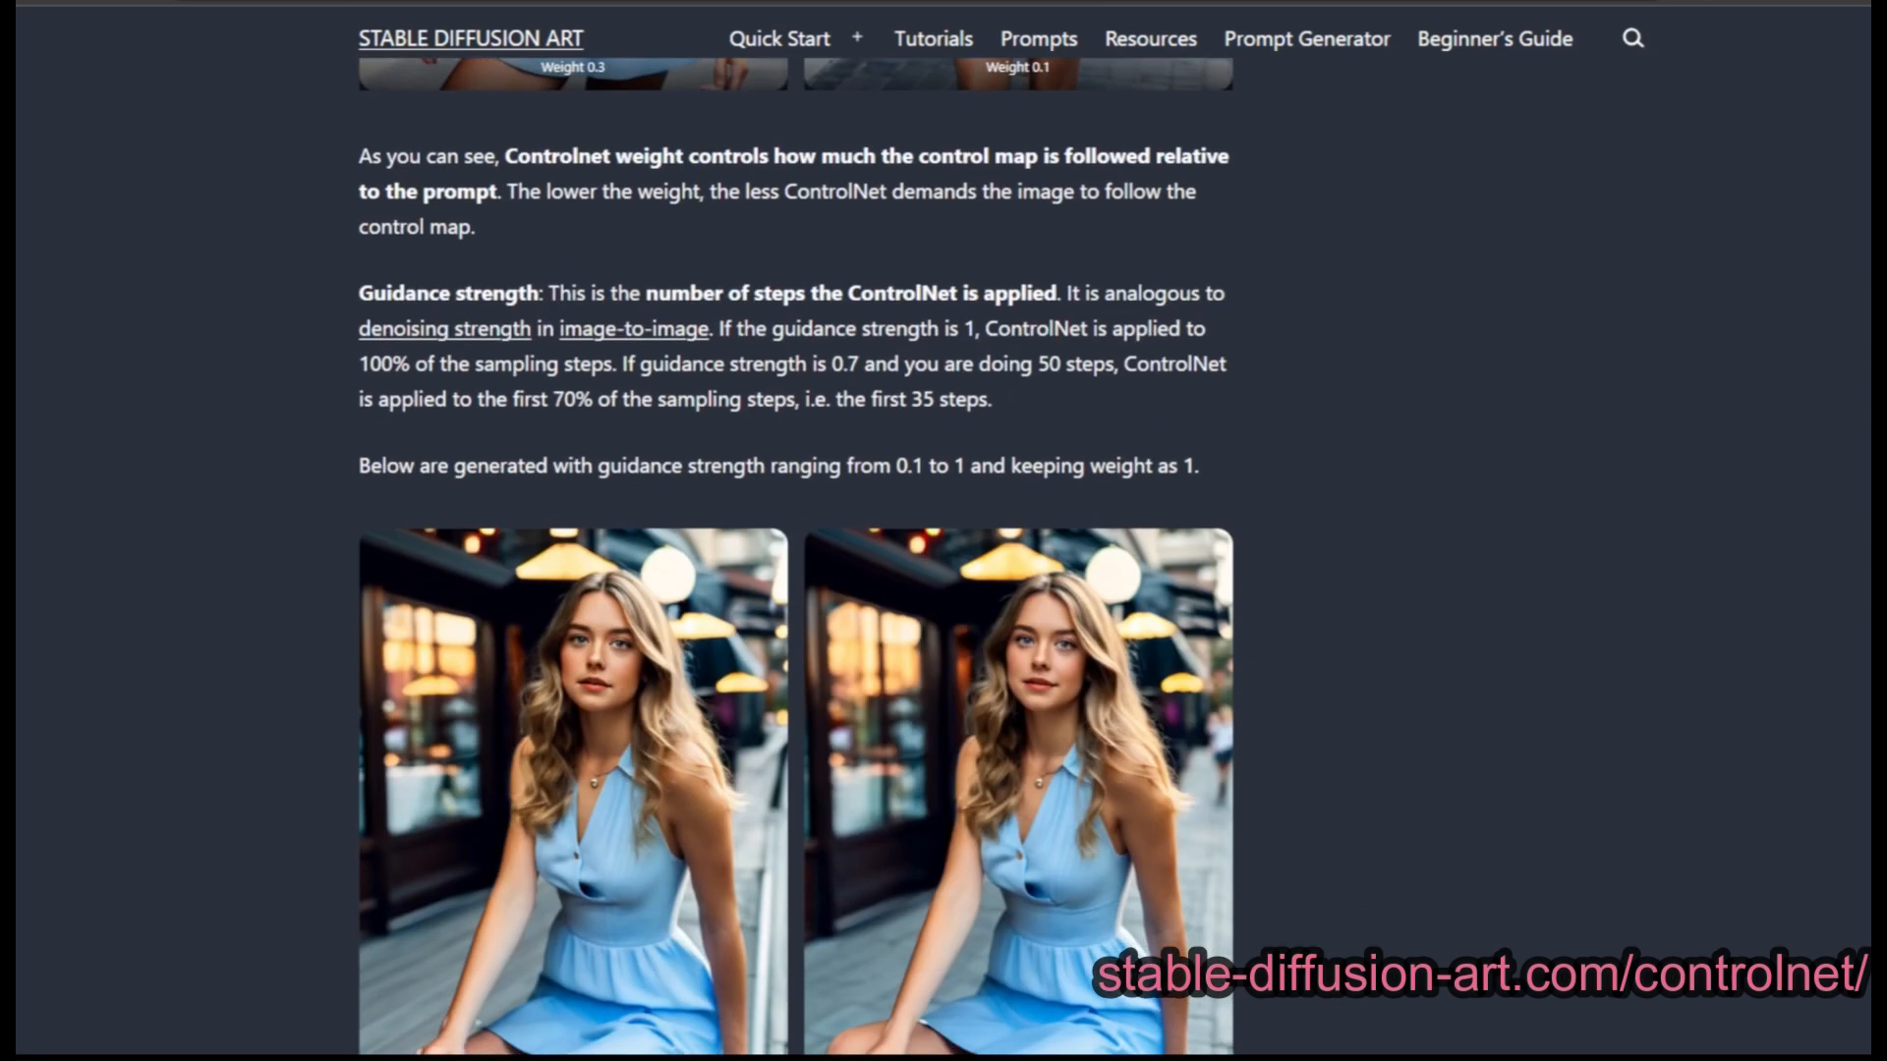
scroll(796, 556, down, 20)
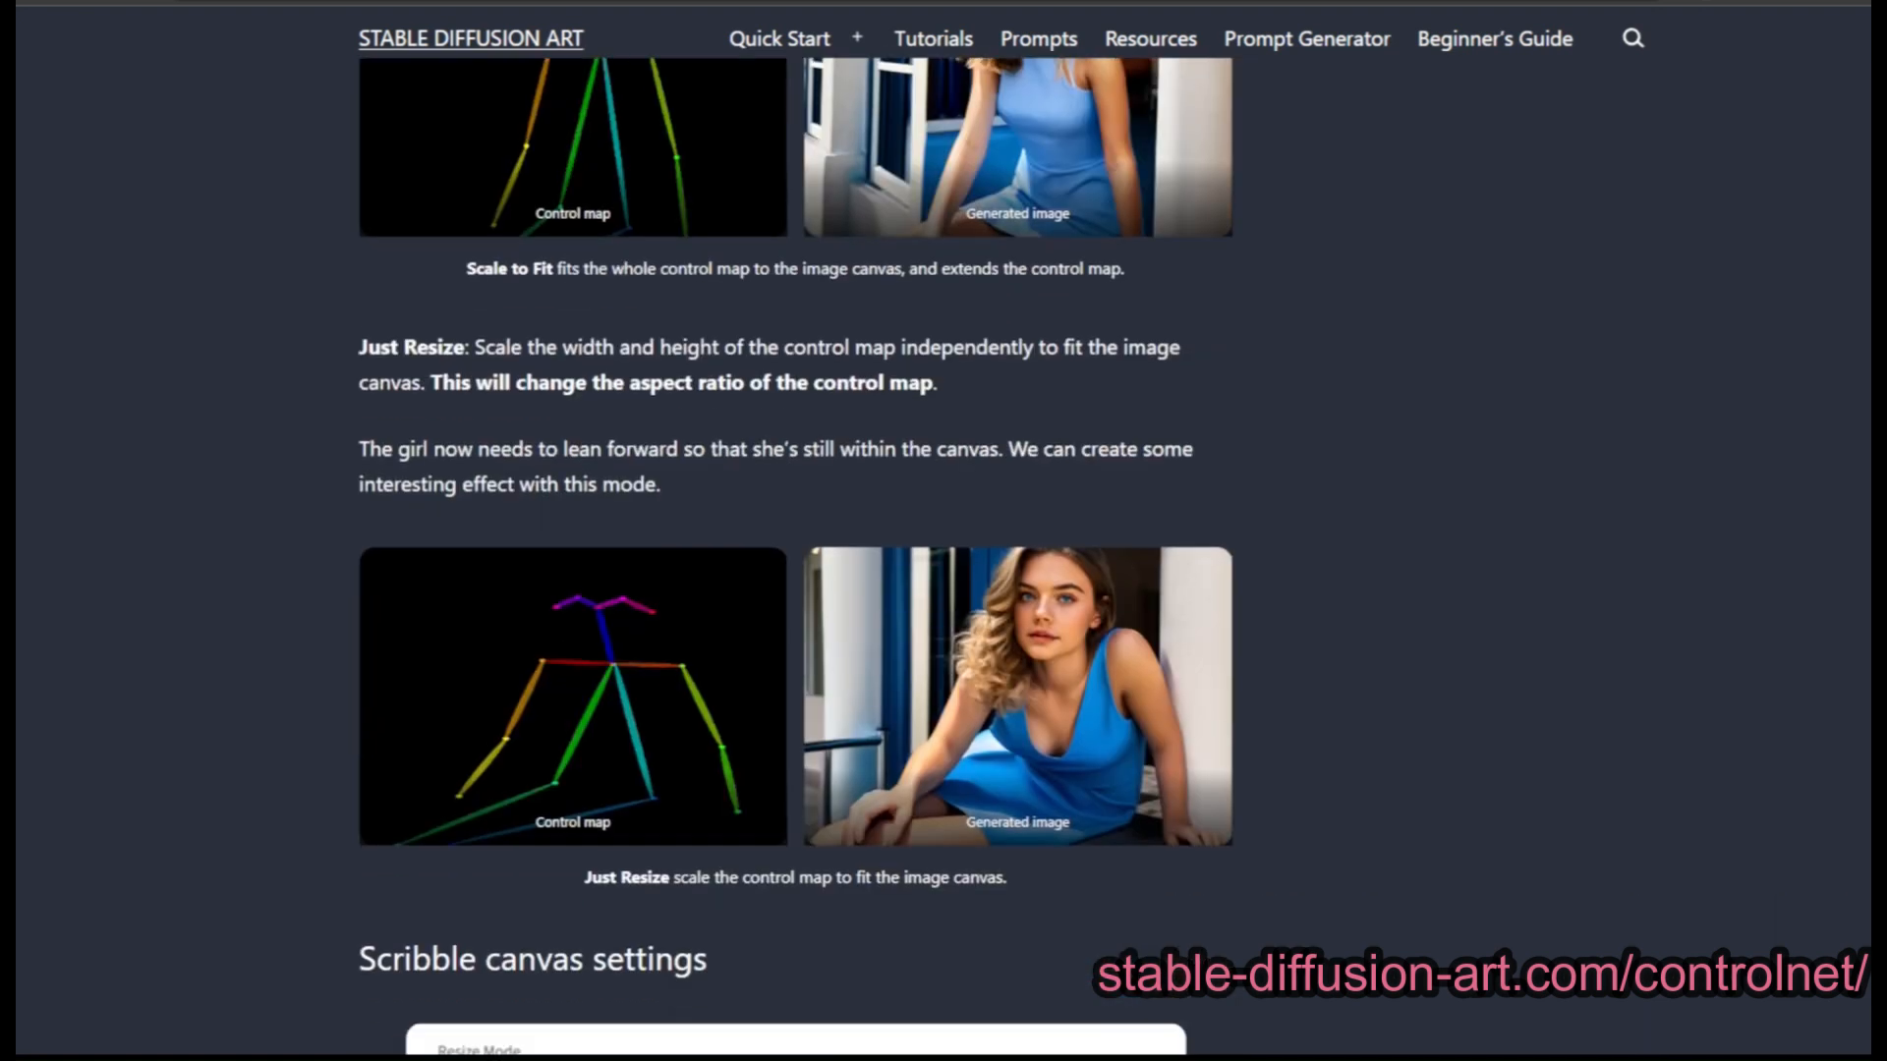
scroll(796, 556, down, 20)
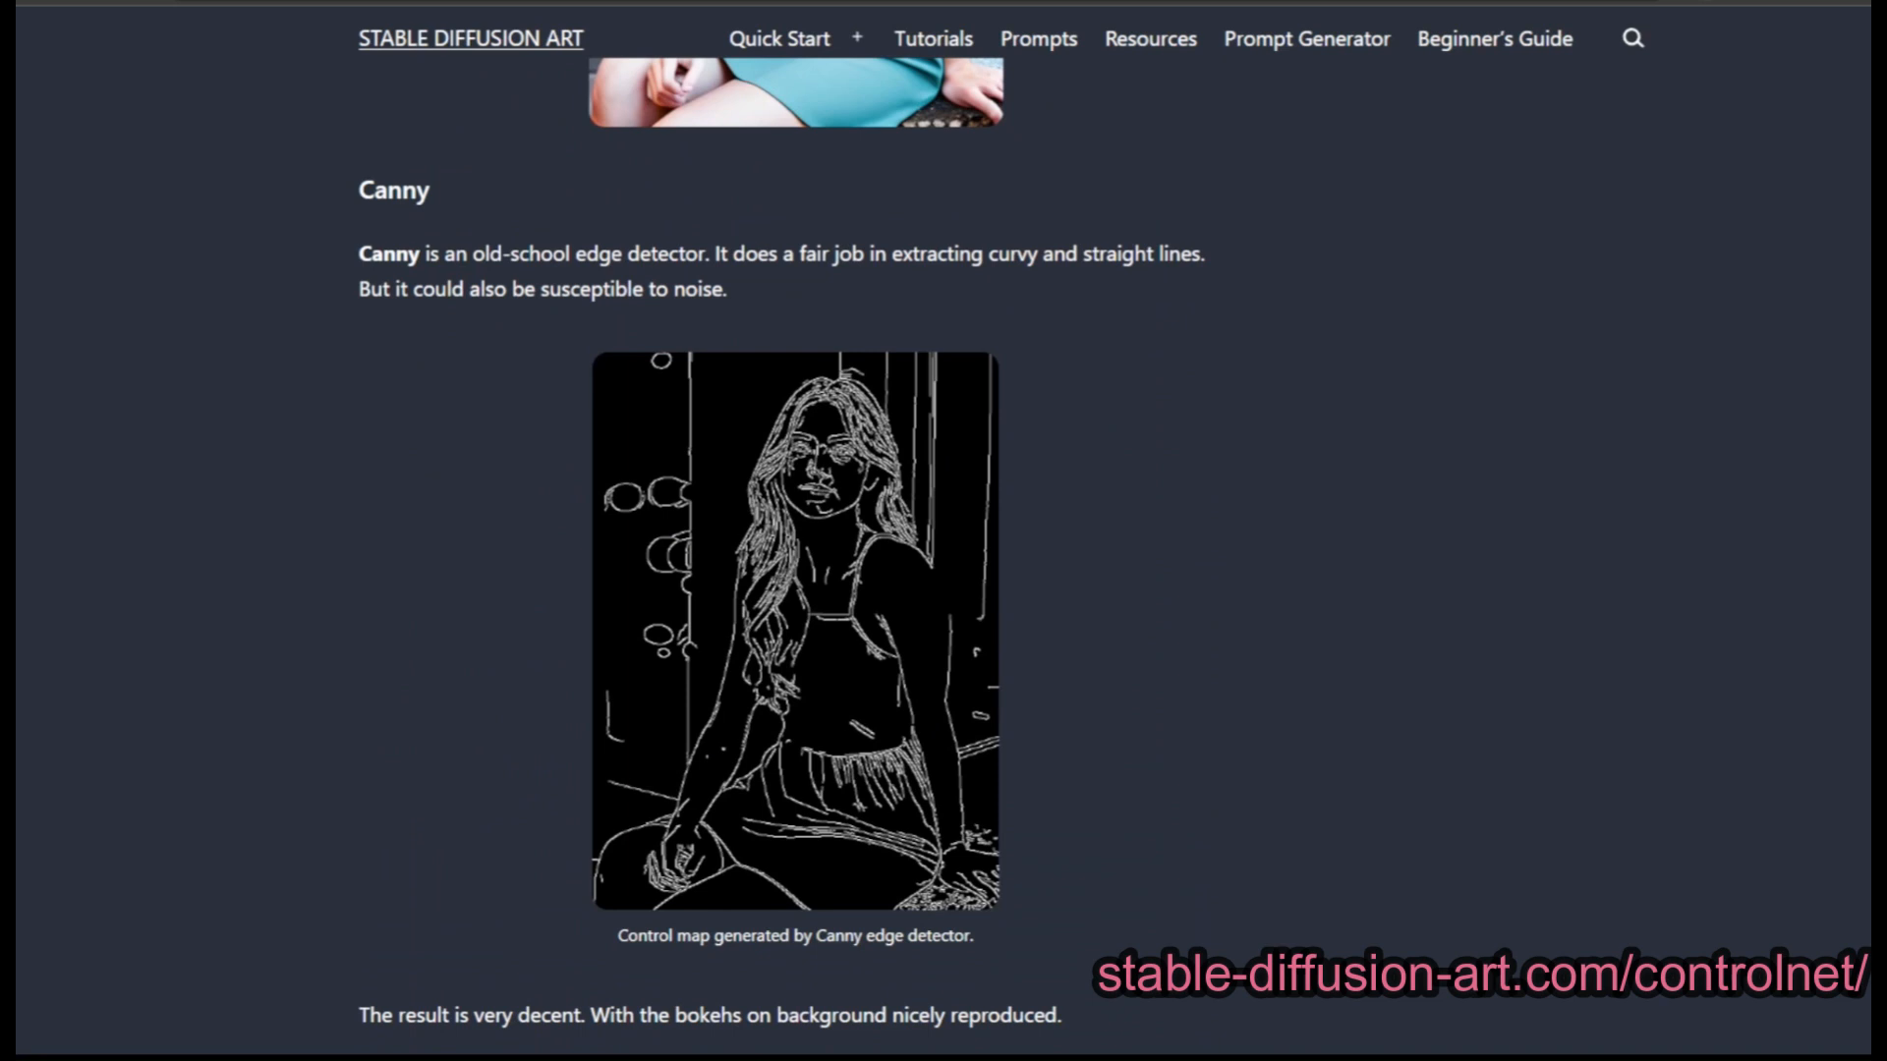
scroll(796, 556, down, 15)
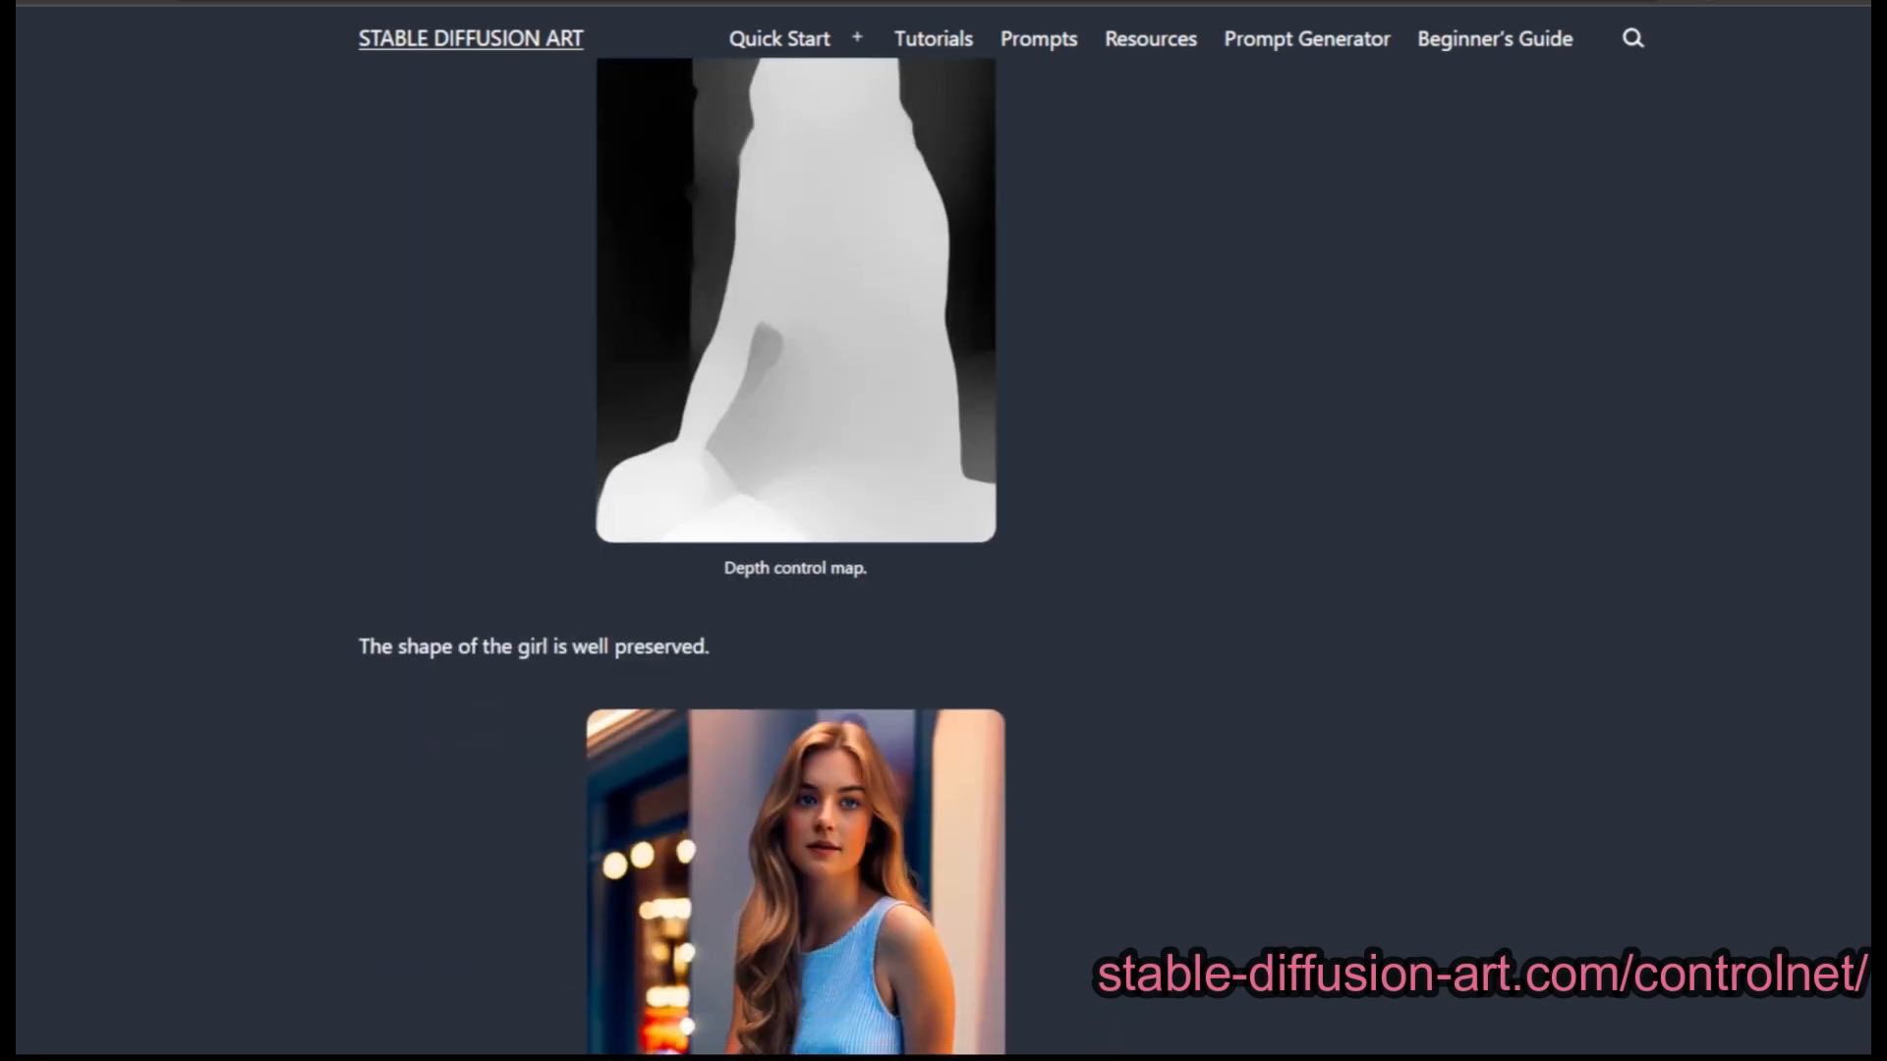
- Read the guide's sections on Depth LeRes, mlsd, normal map, OpenPose, Scribble and Fake Scribble preprocessors and their matching models
scroll(796, 556, up, 3)
scroll(796, 556, down, 14)
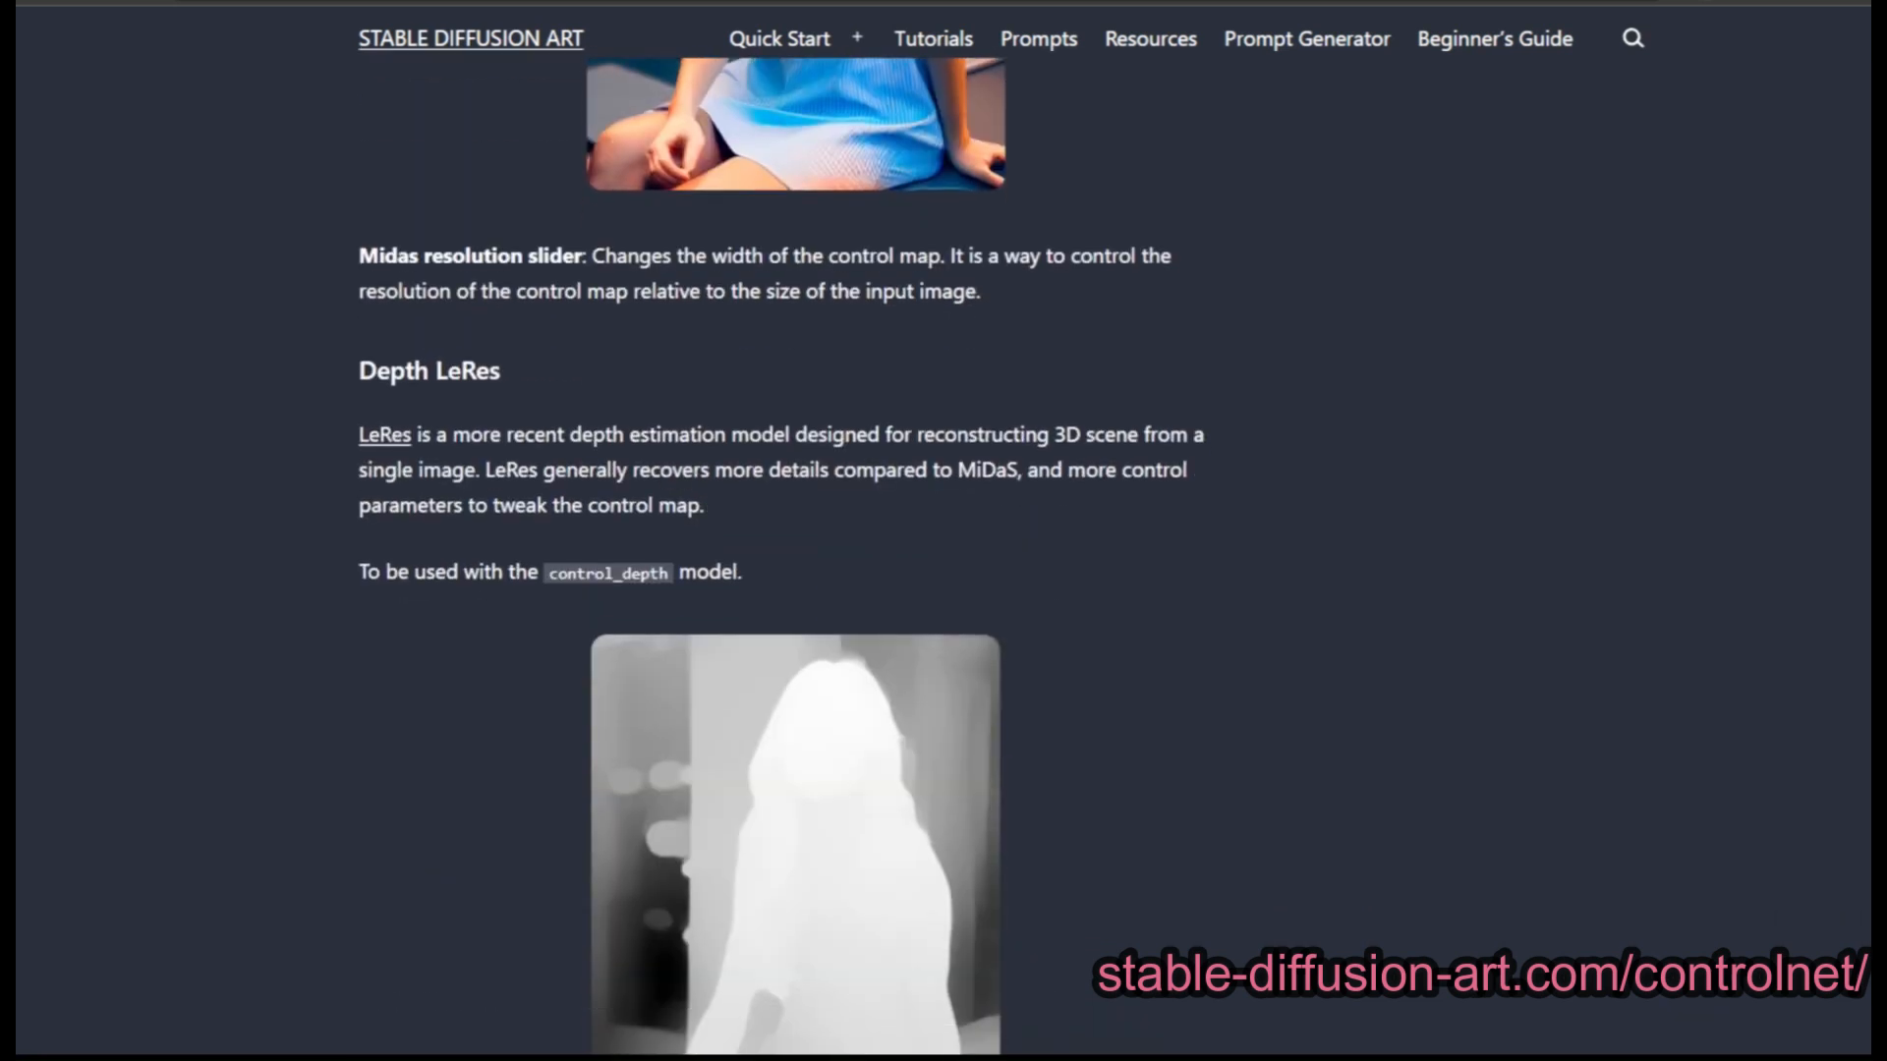
scroll(796, 557, down, 10)
scroll(796, 556, down, 5)
scroll(796, 556, down, 20)
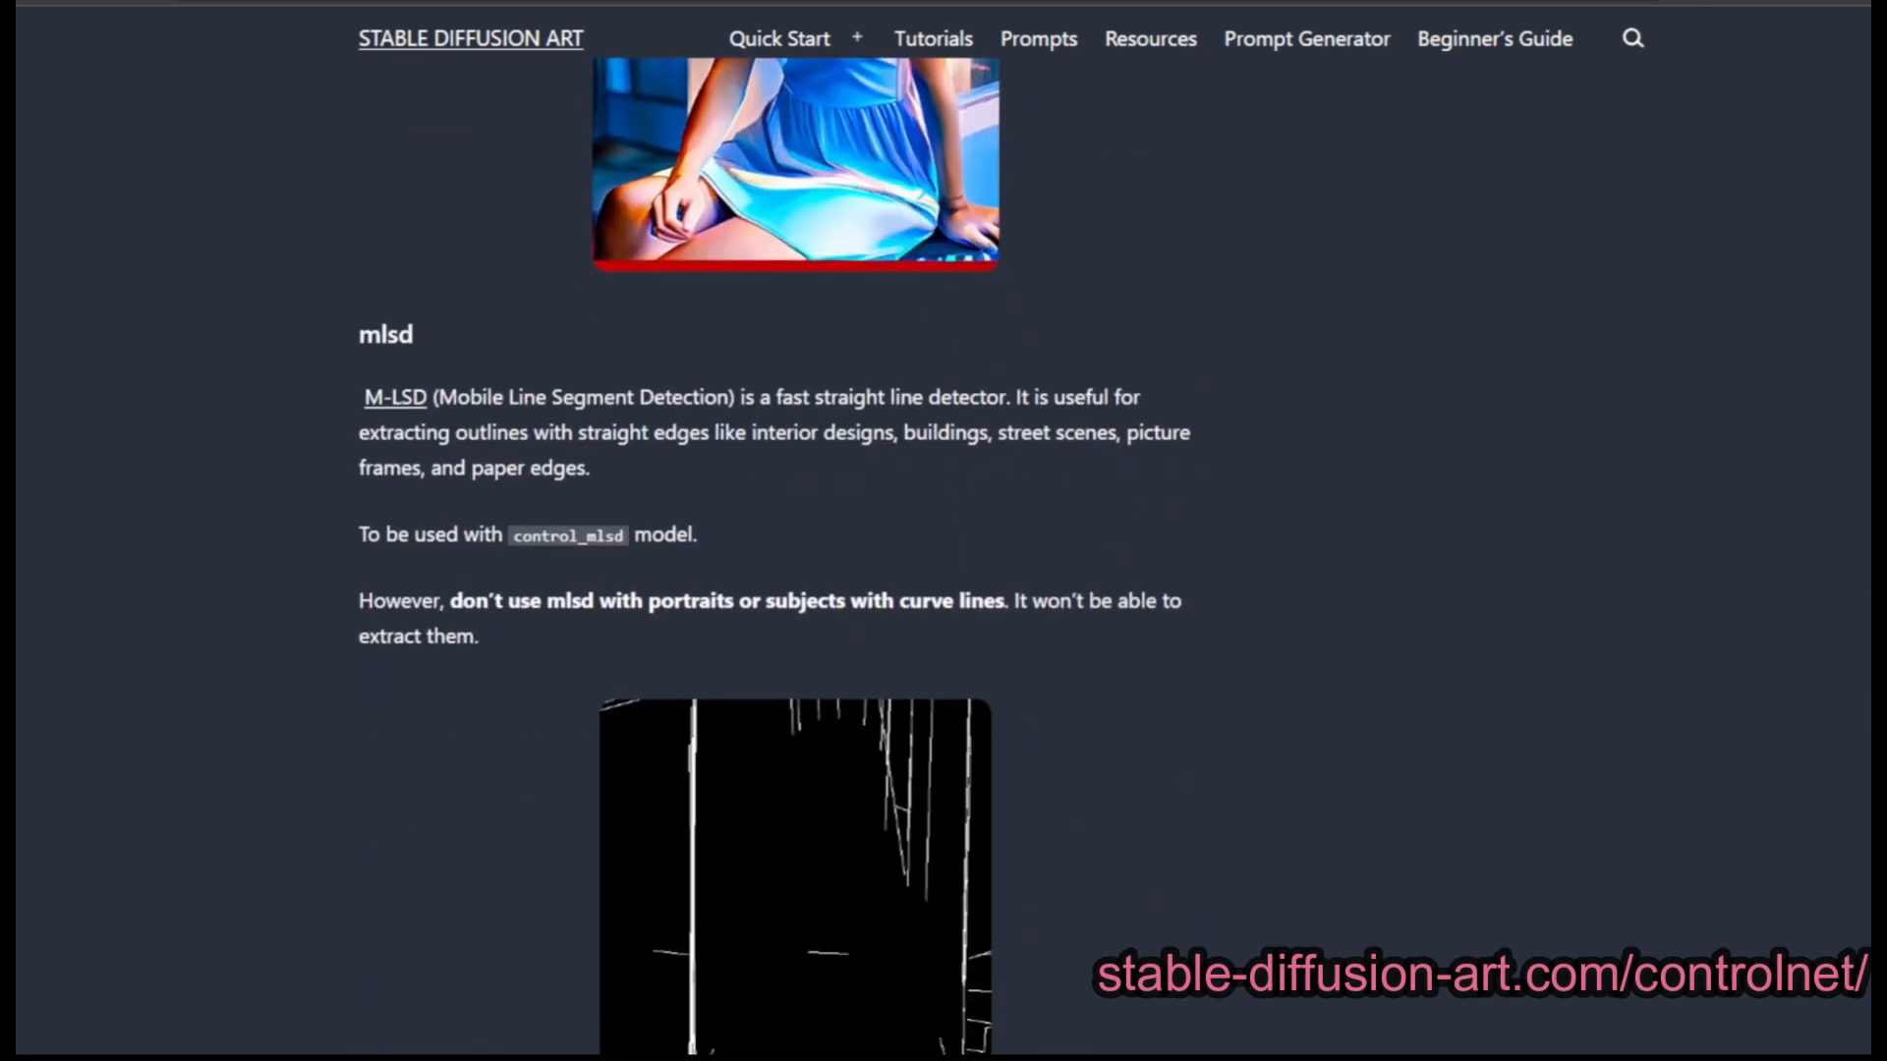
scroll(796, 556, down, 18)
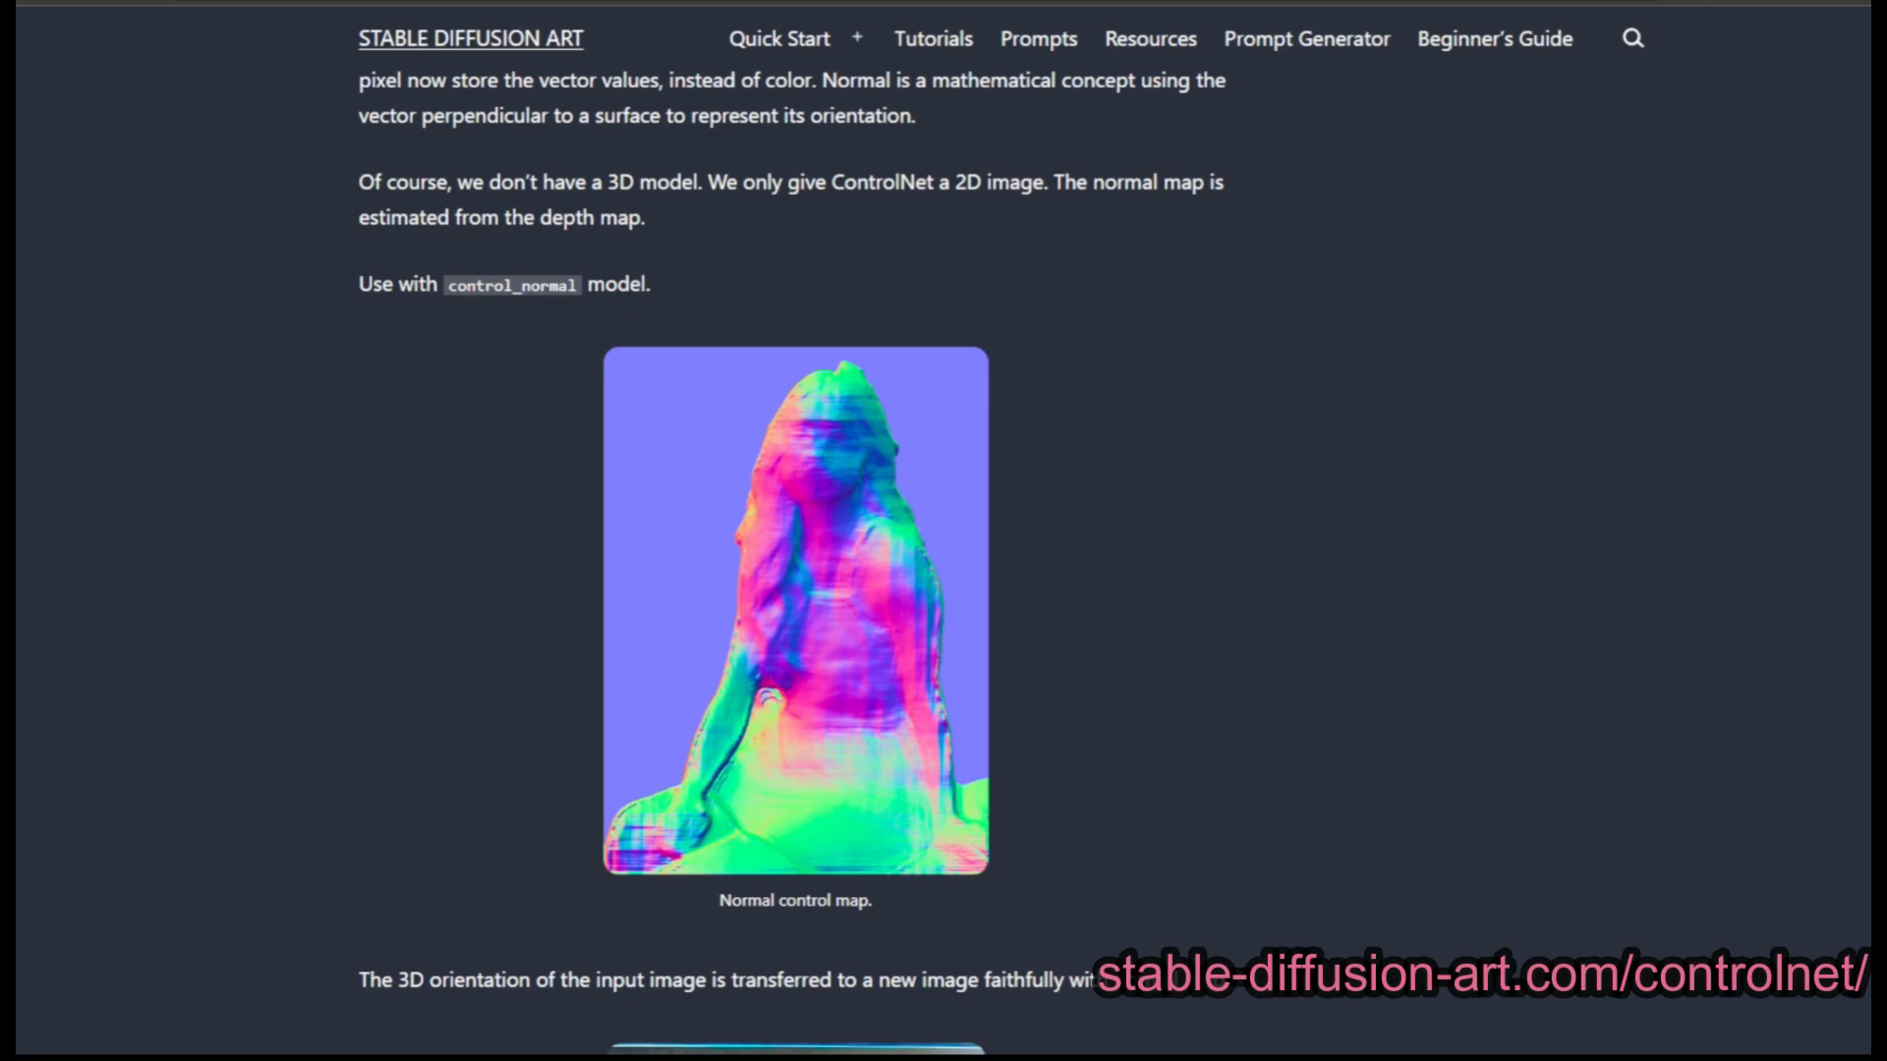
scroll(796, 556, down, 5)
scroll(796, 556, down, 3)
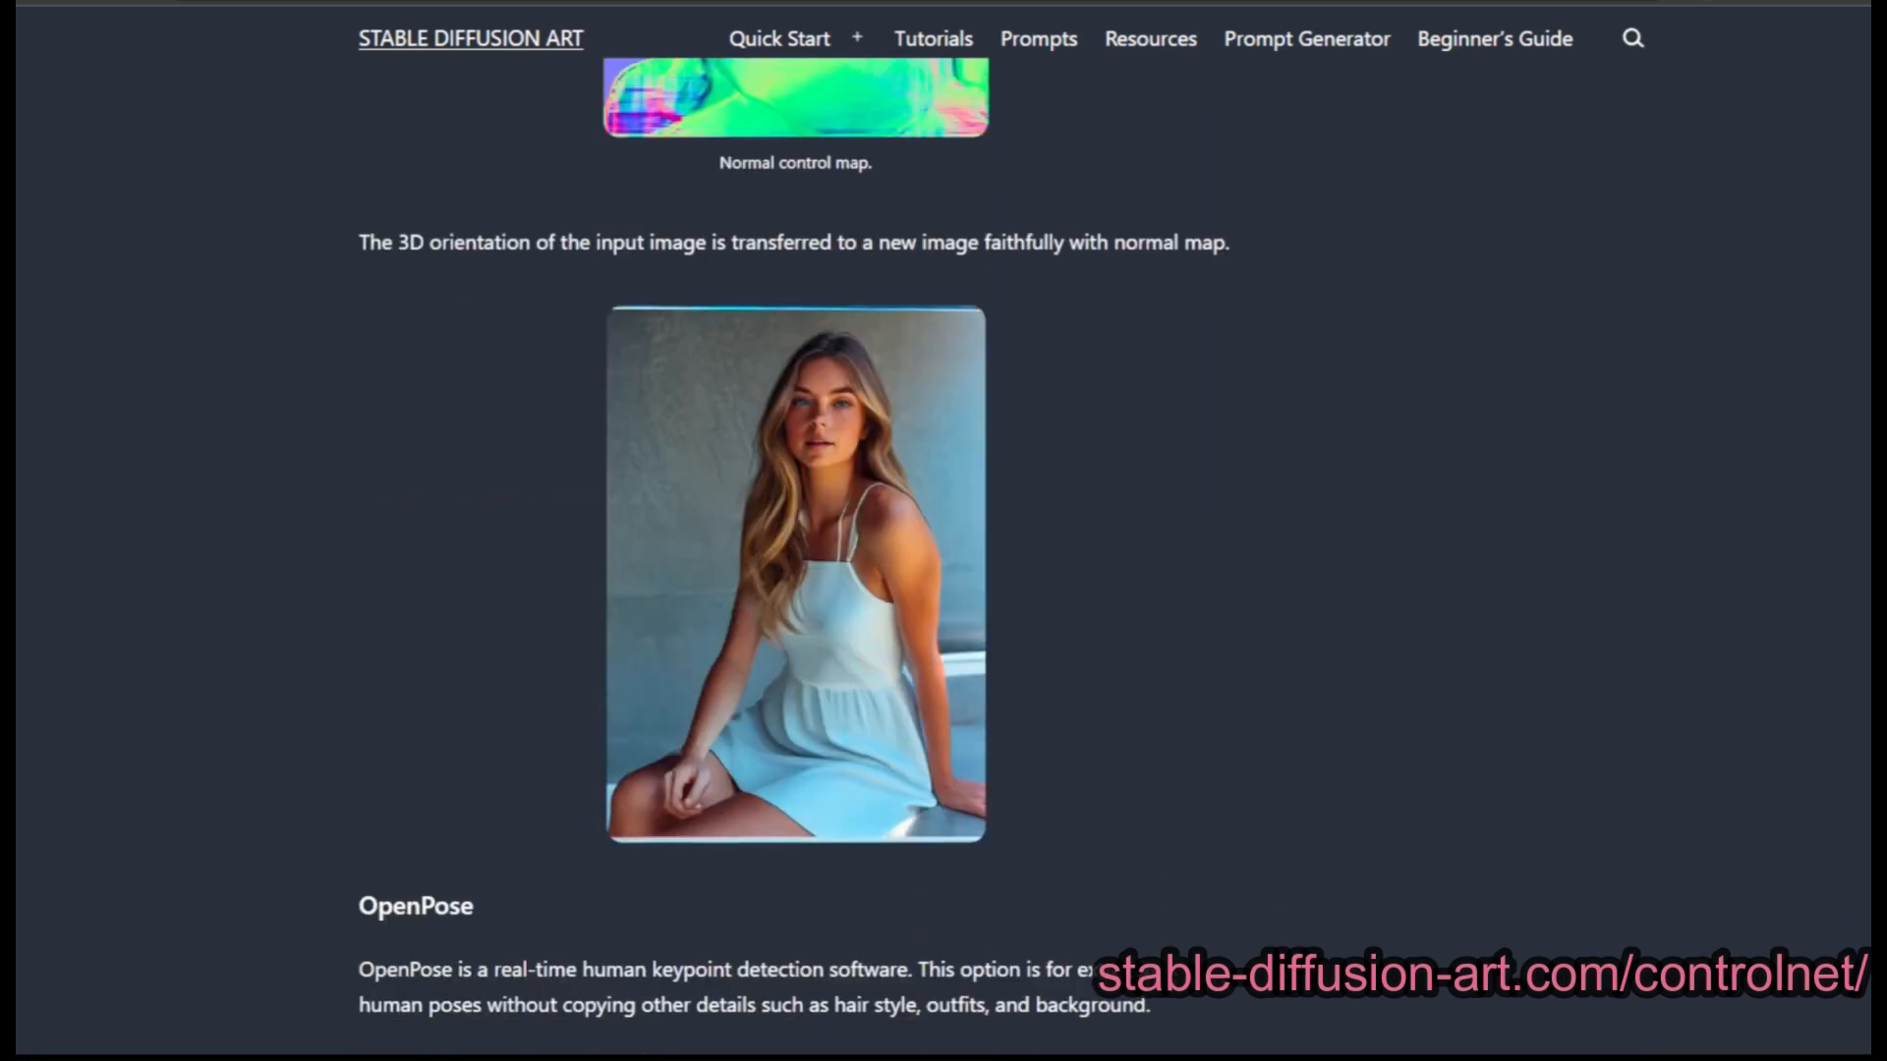
scroll(796, 556, down, 5)
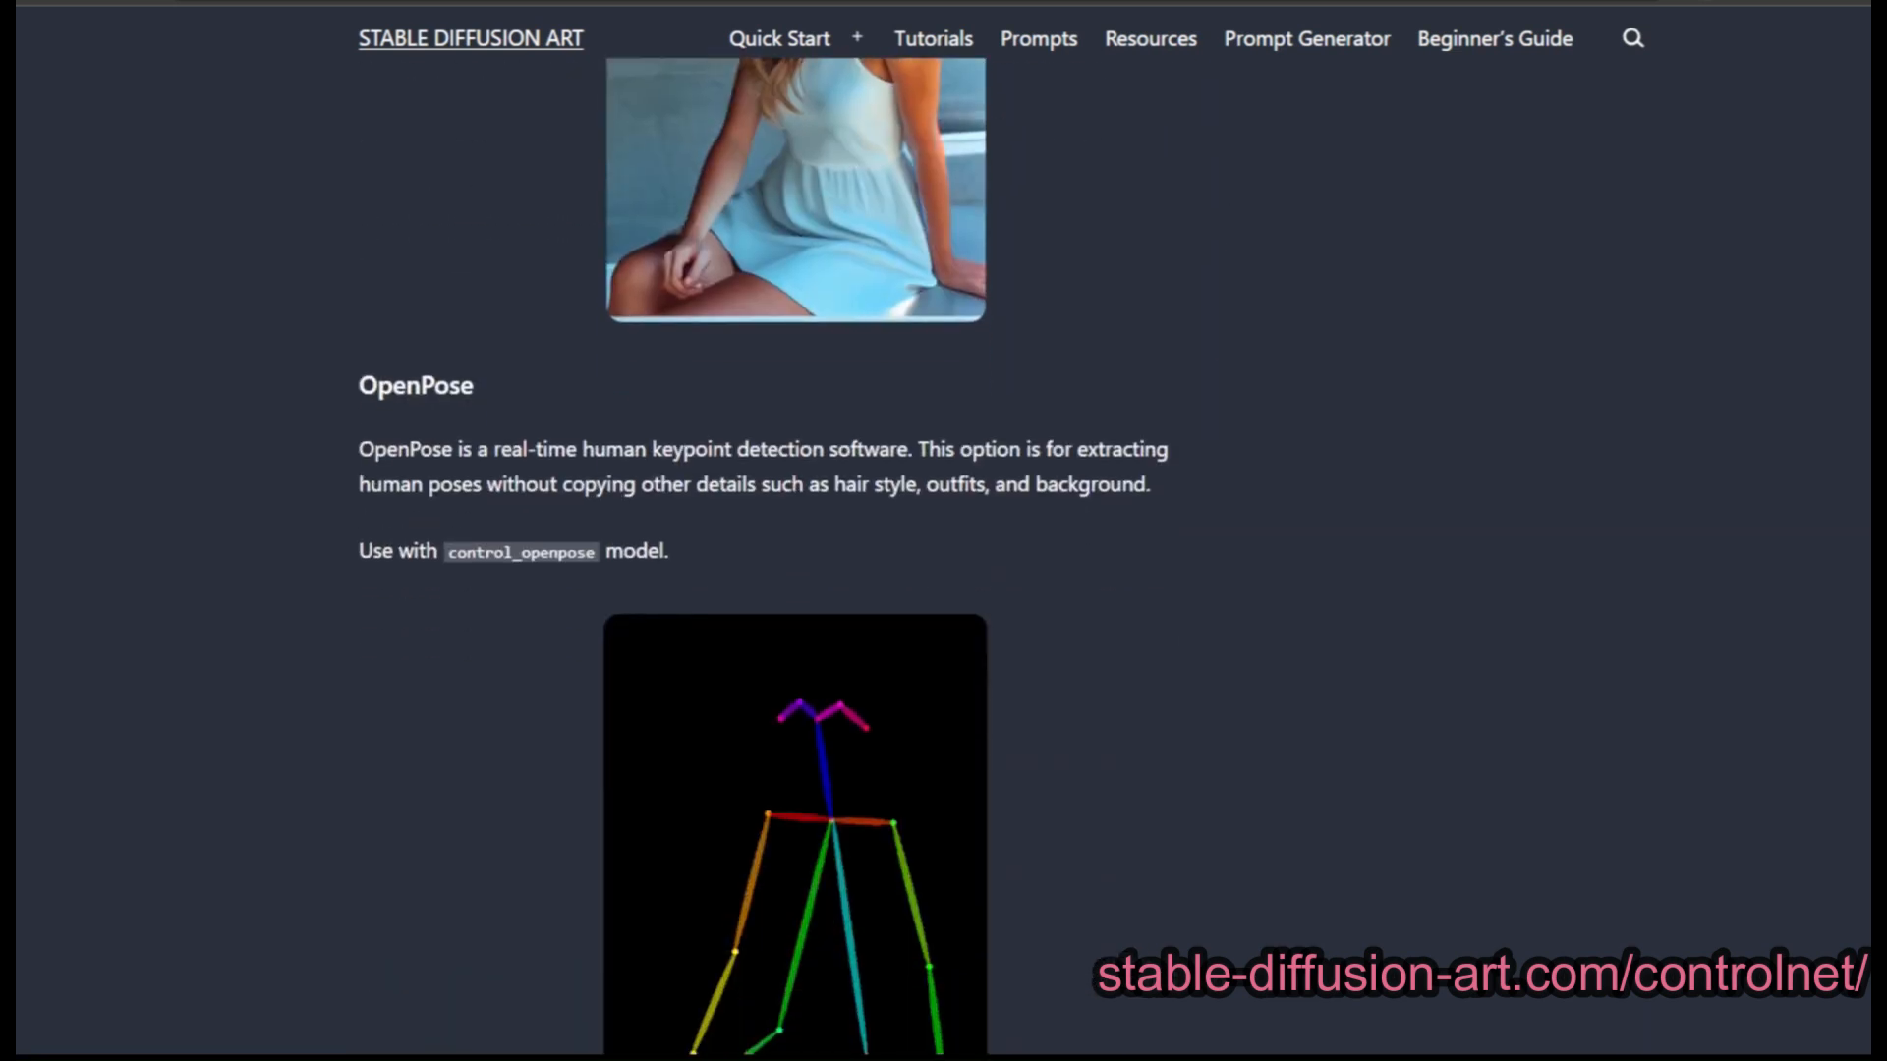
scroll(796, 557, down, 12)
scroll(796, 556, up, 2)
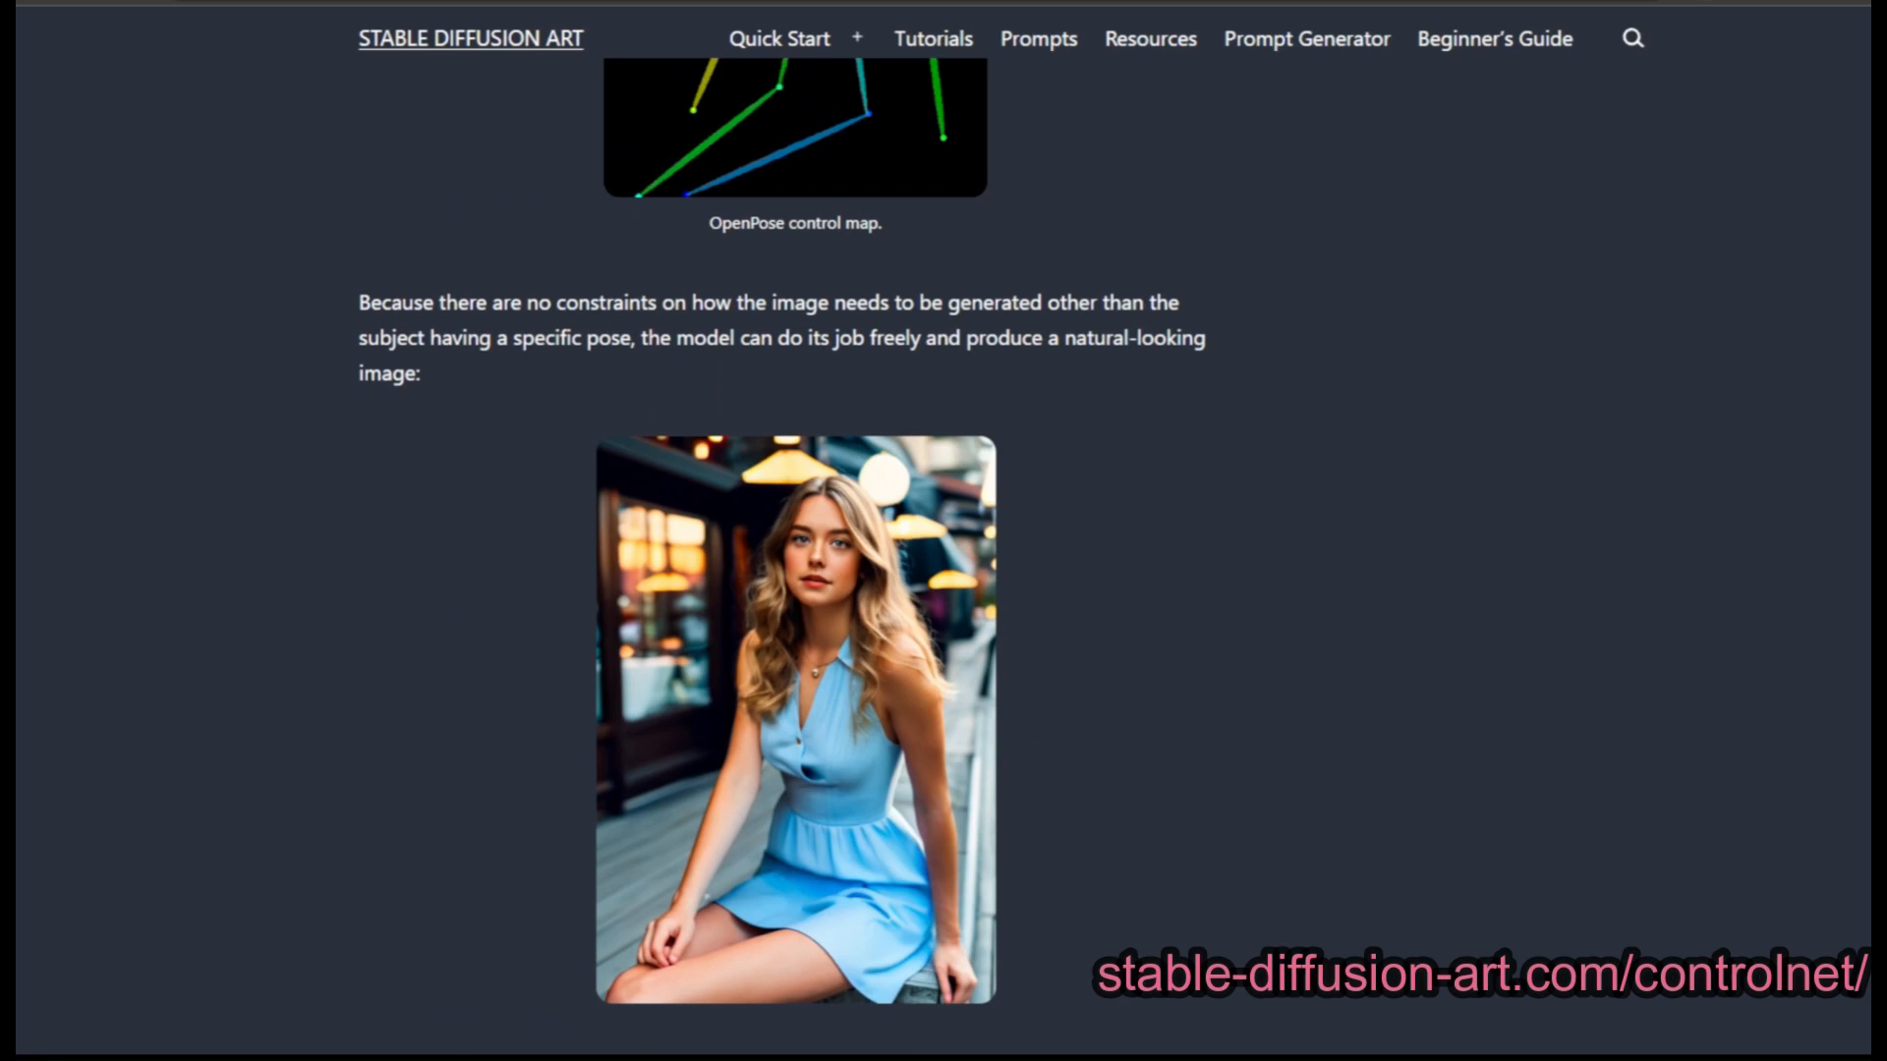
scroll(796, 556, down, 20)
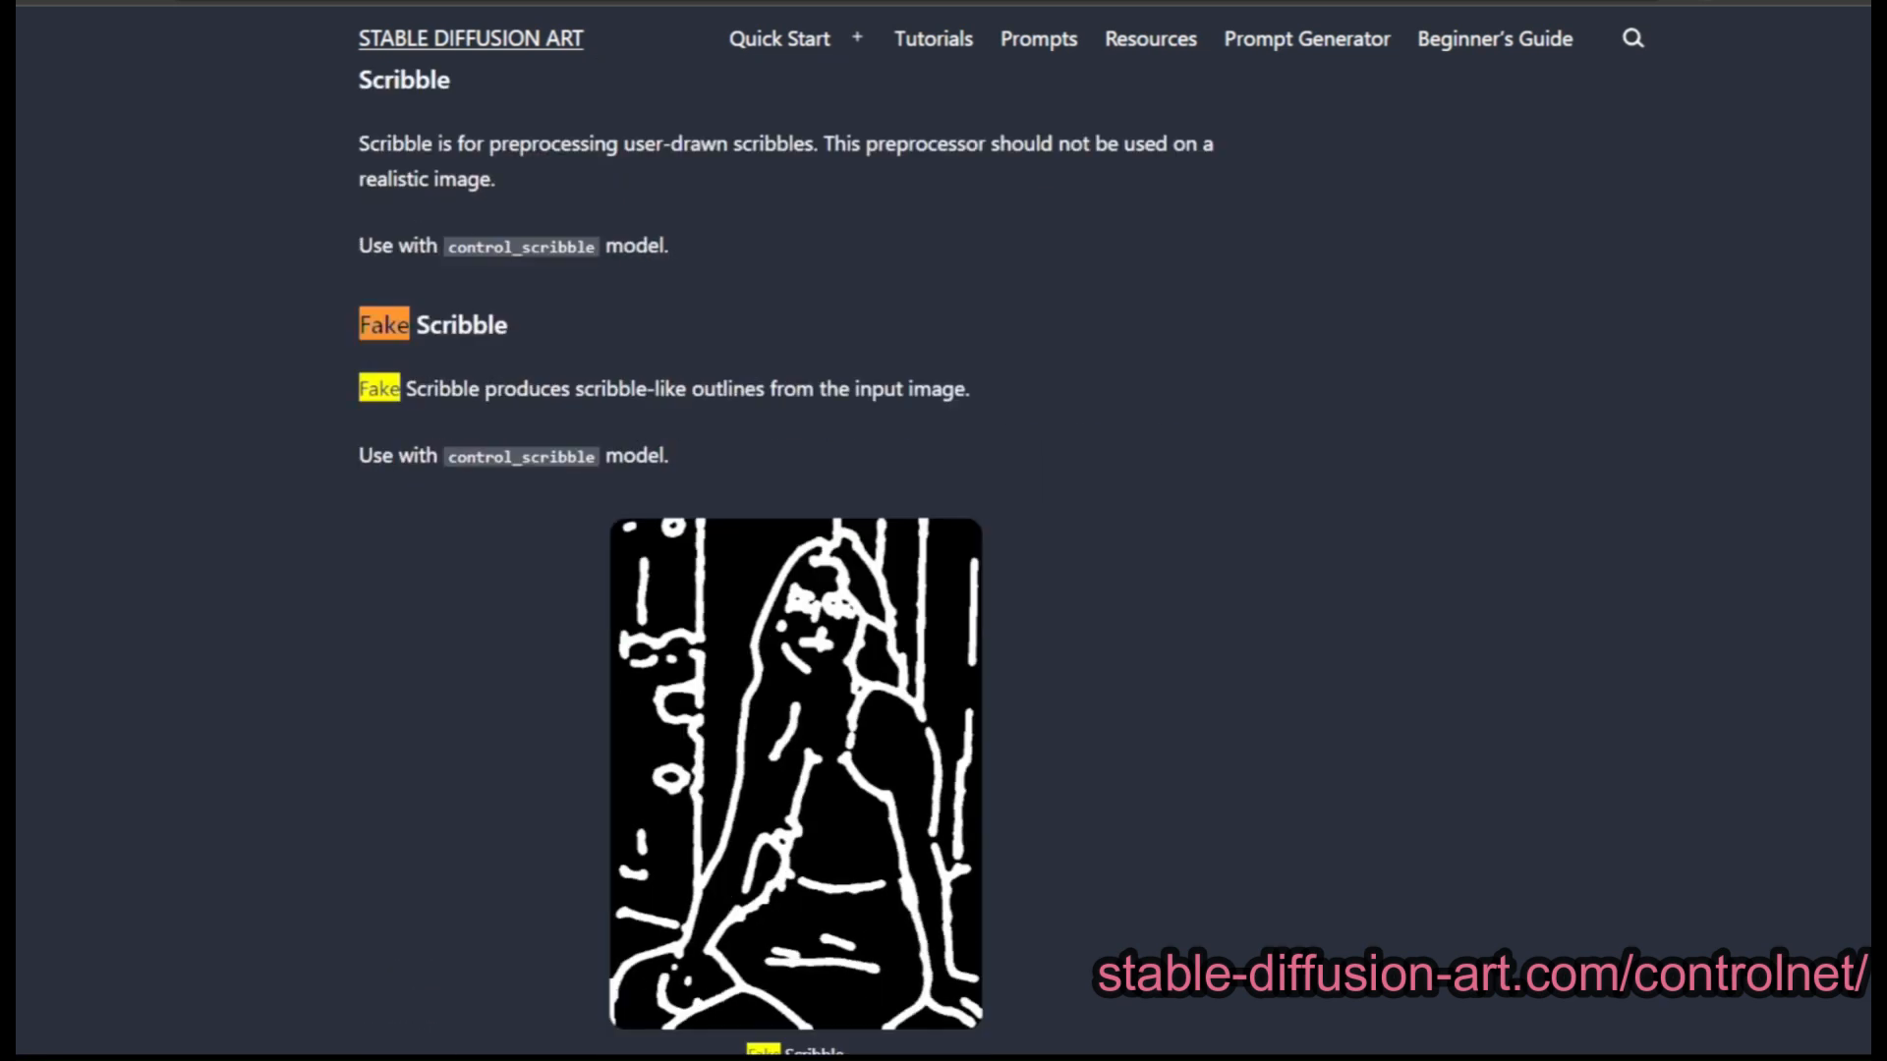
scroll(796, 556, down, 2)
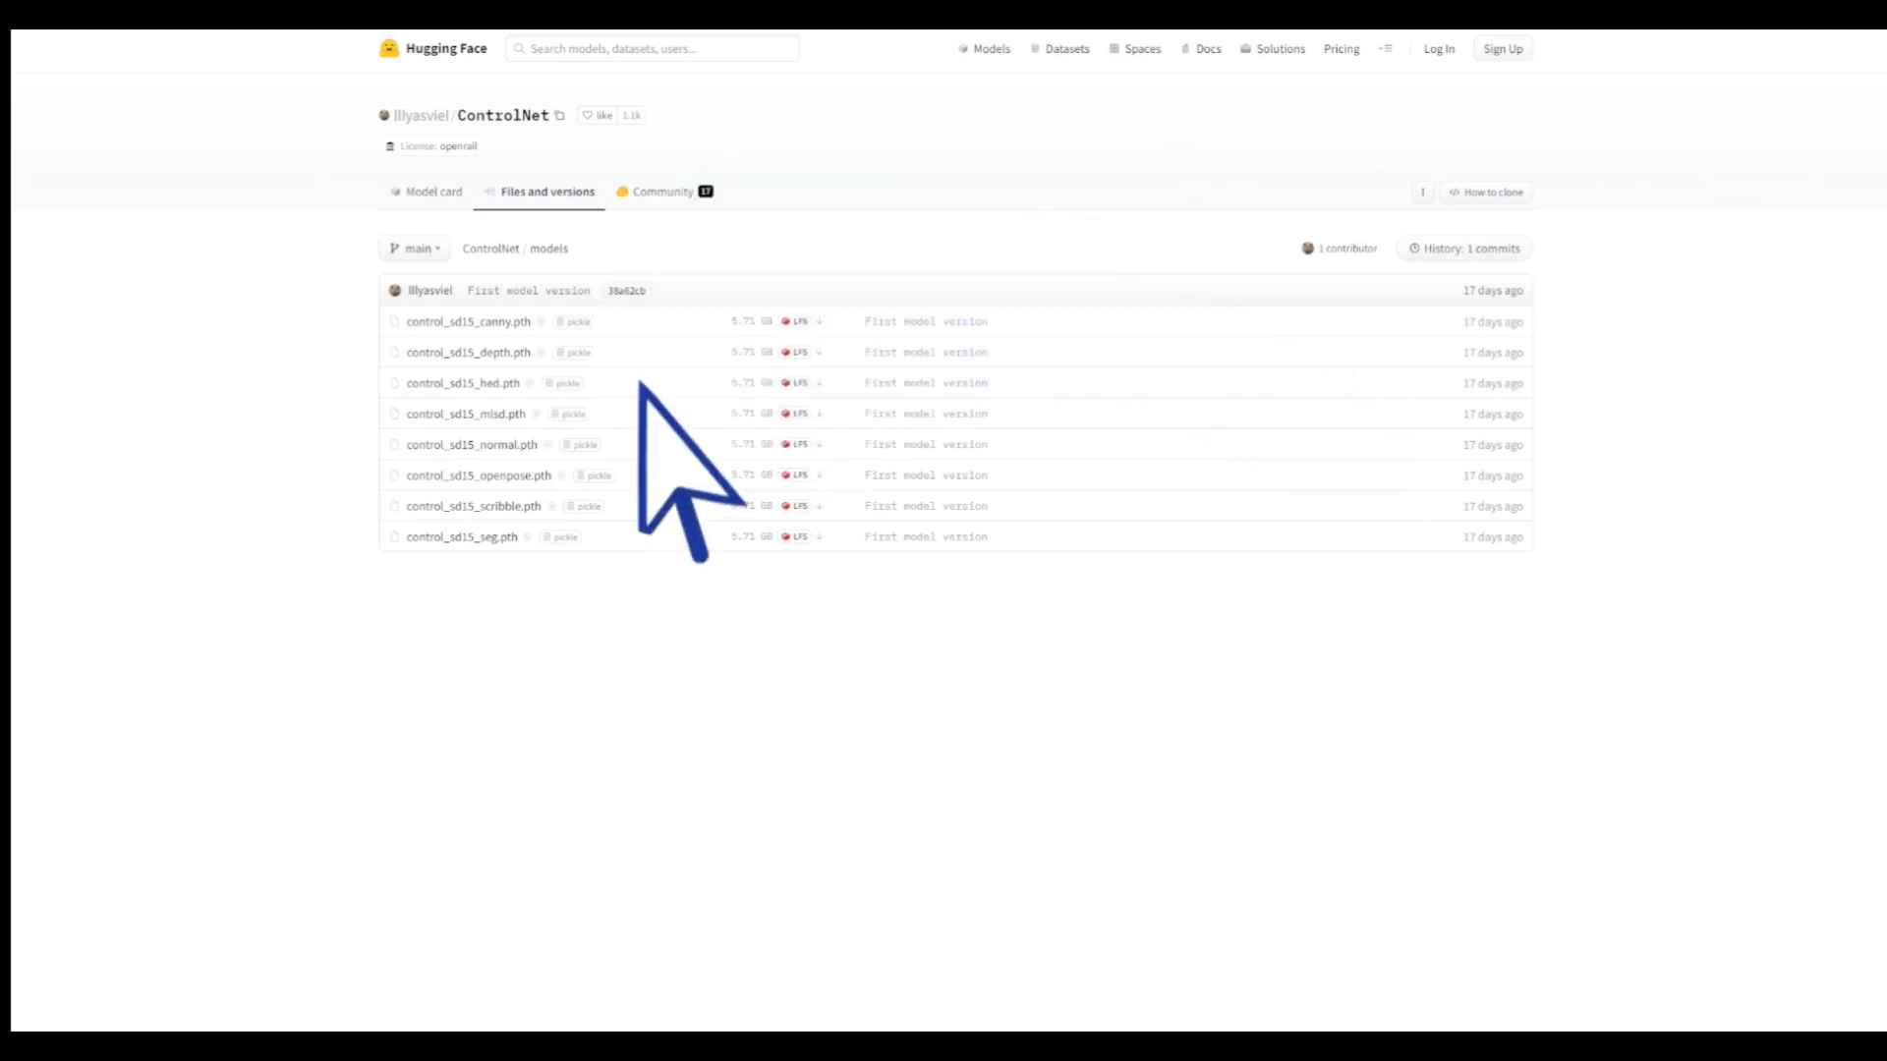
- Open the pretrained models link in the extension's README and look over the control_sd15 .pth files on Hugging Face
click(469, 322)
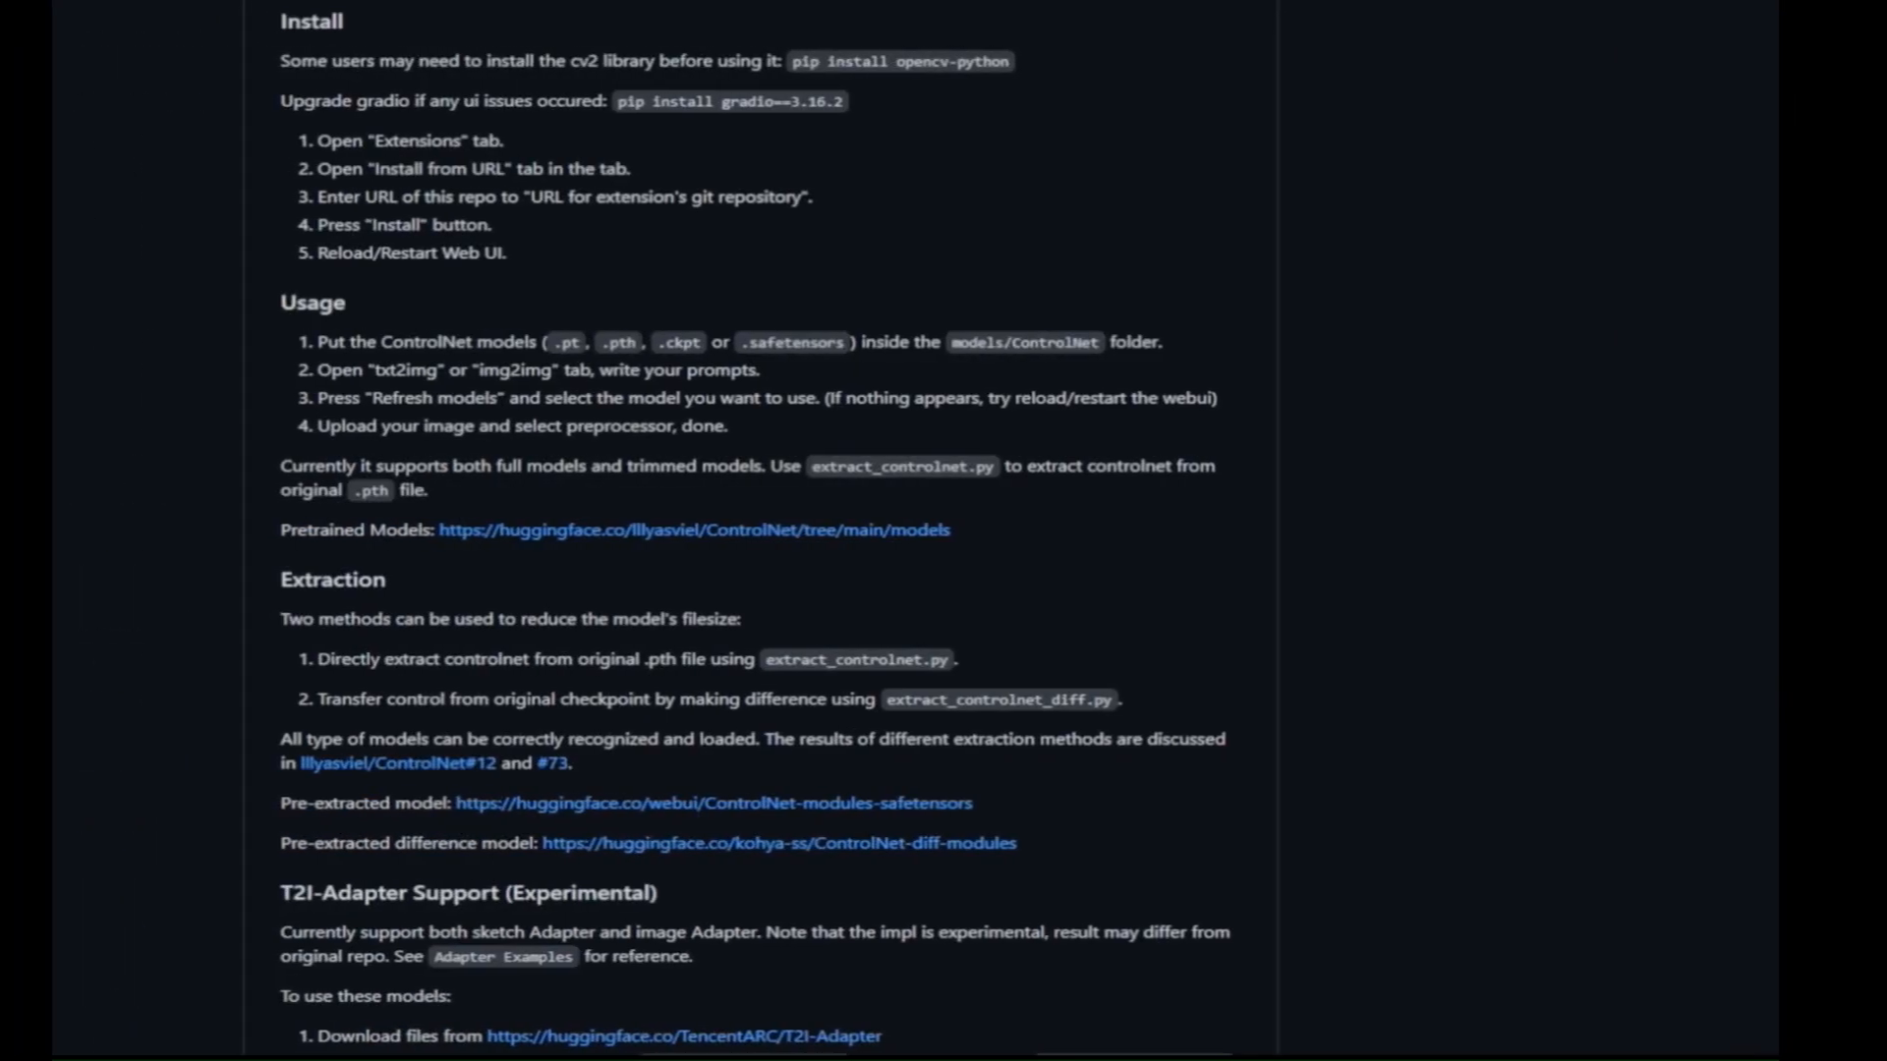
click(649, 531)
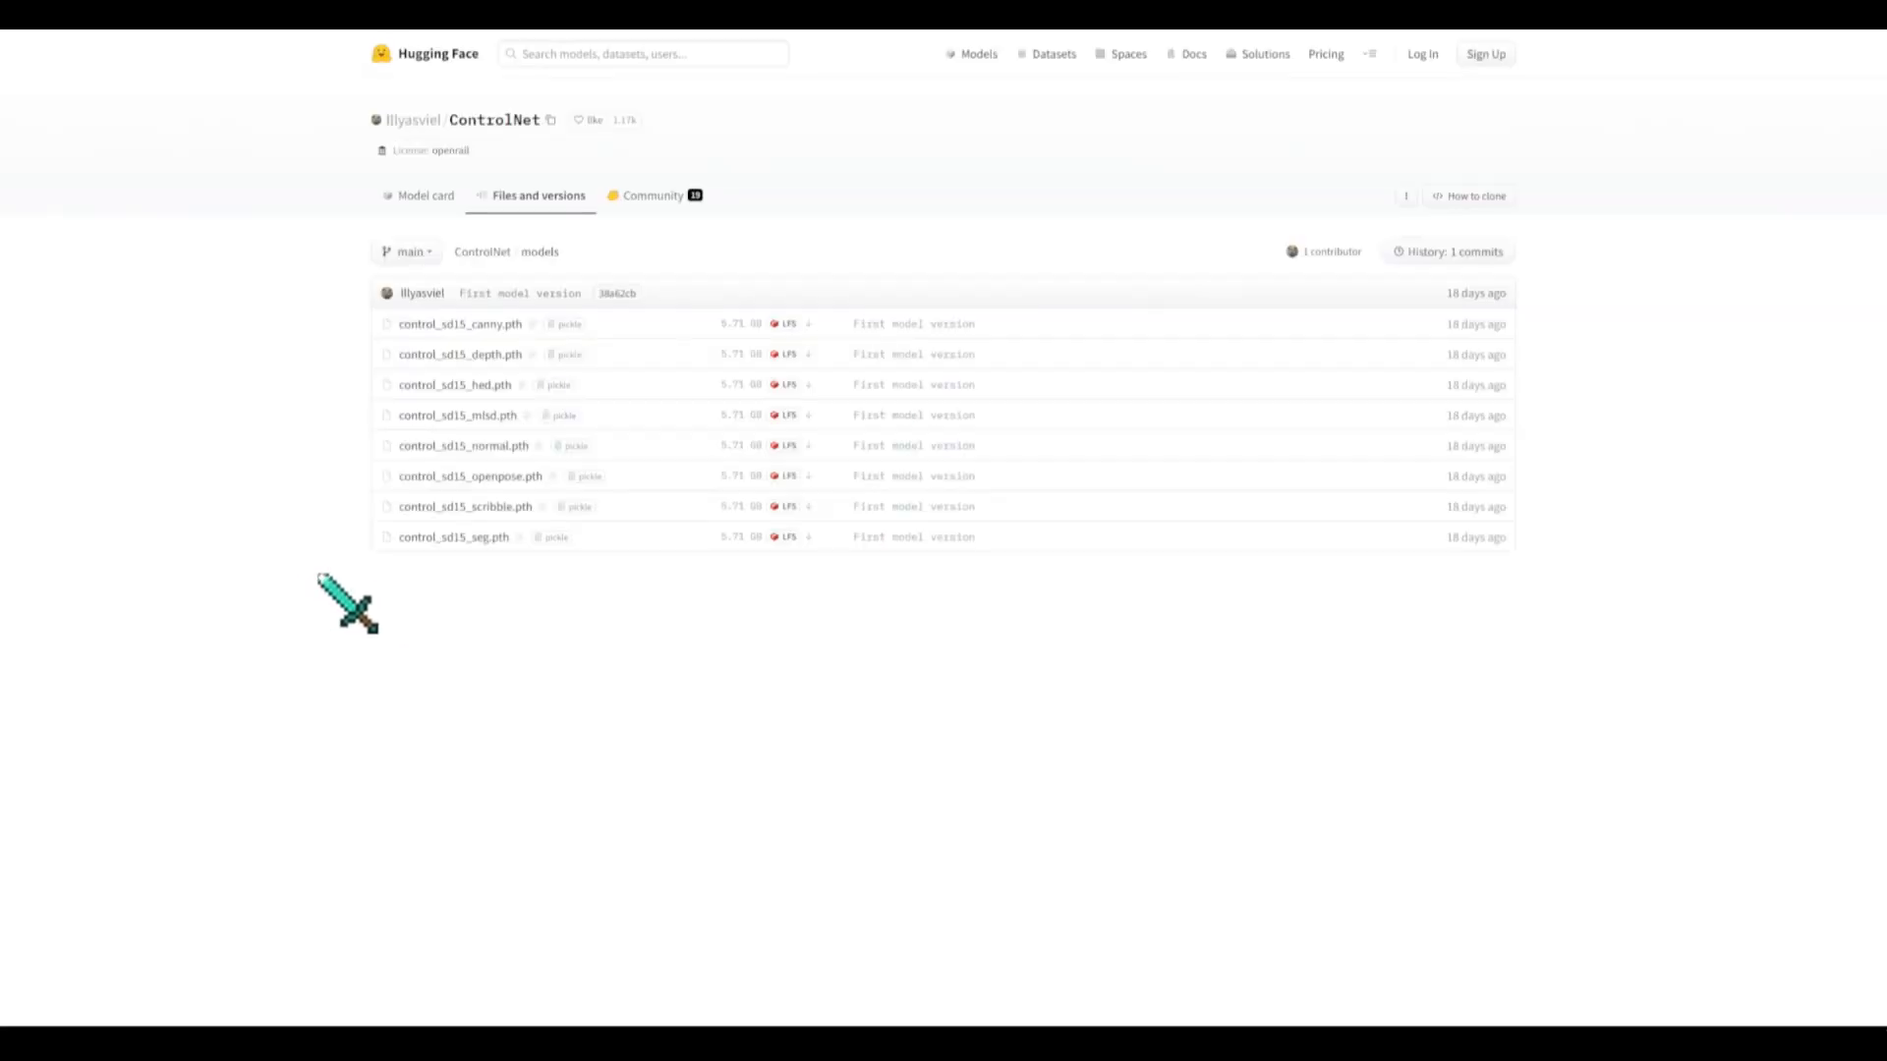
drag(317, 574, 974, 622)
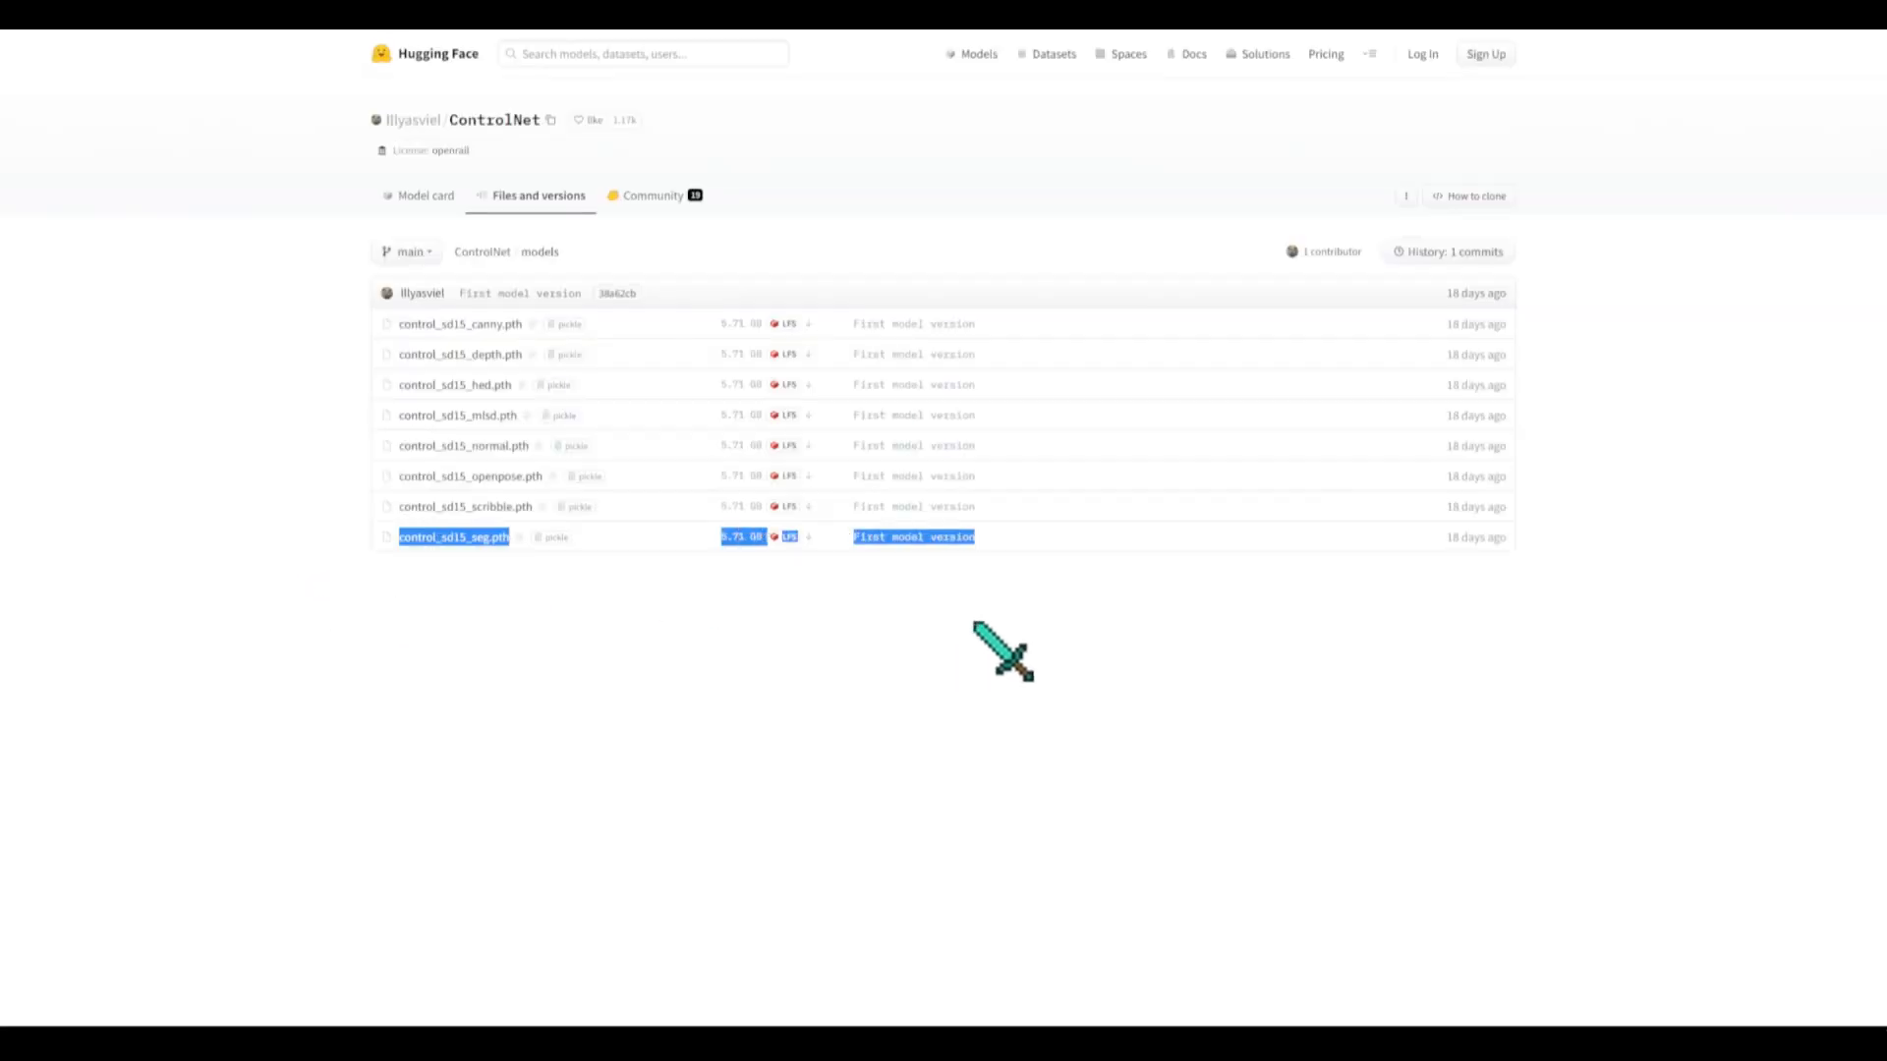
click(978, 649)
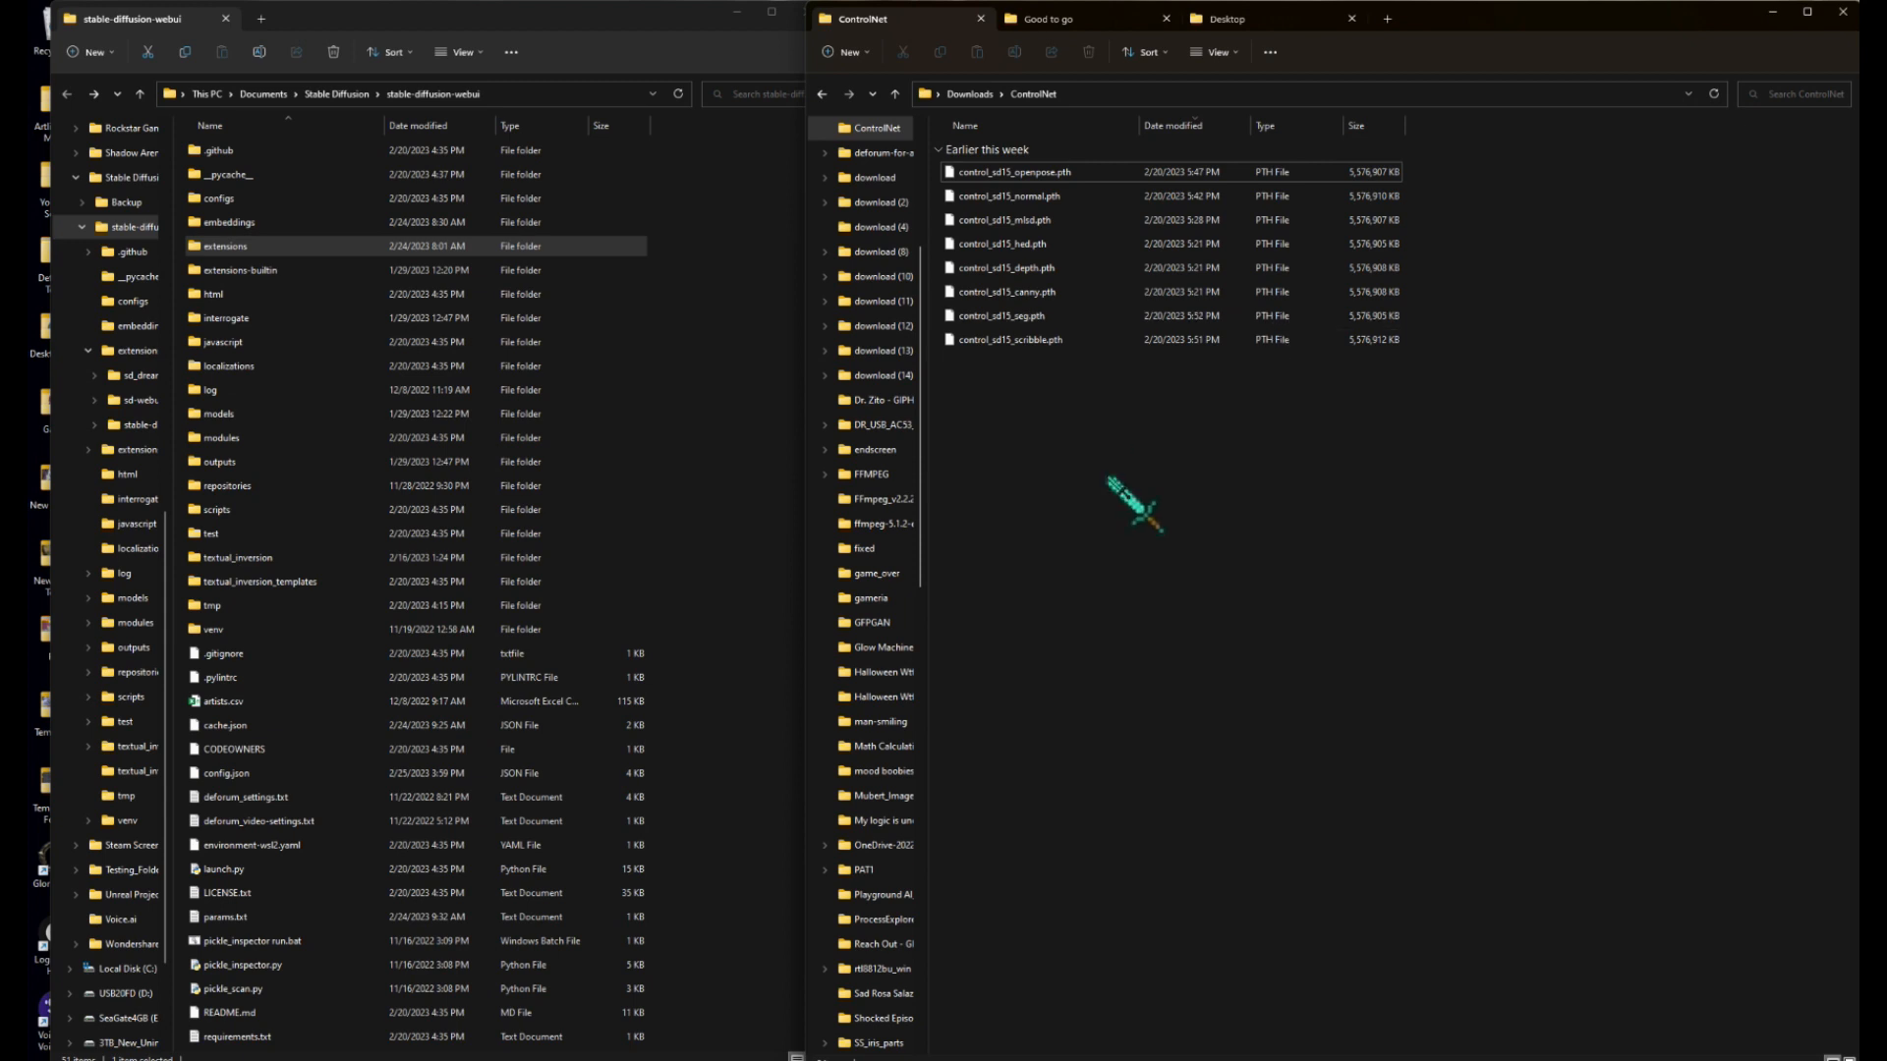
- Move the downloaded control_sd15 model files from Downloads/ControlNet into stable-diffusion-webui/extensions/sd-webui-controlnet/models
double_click(280, 248)
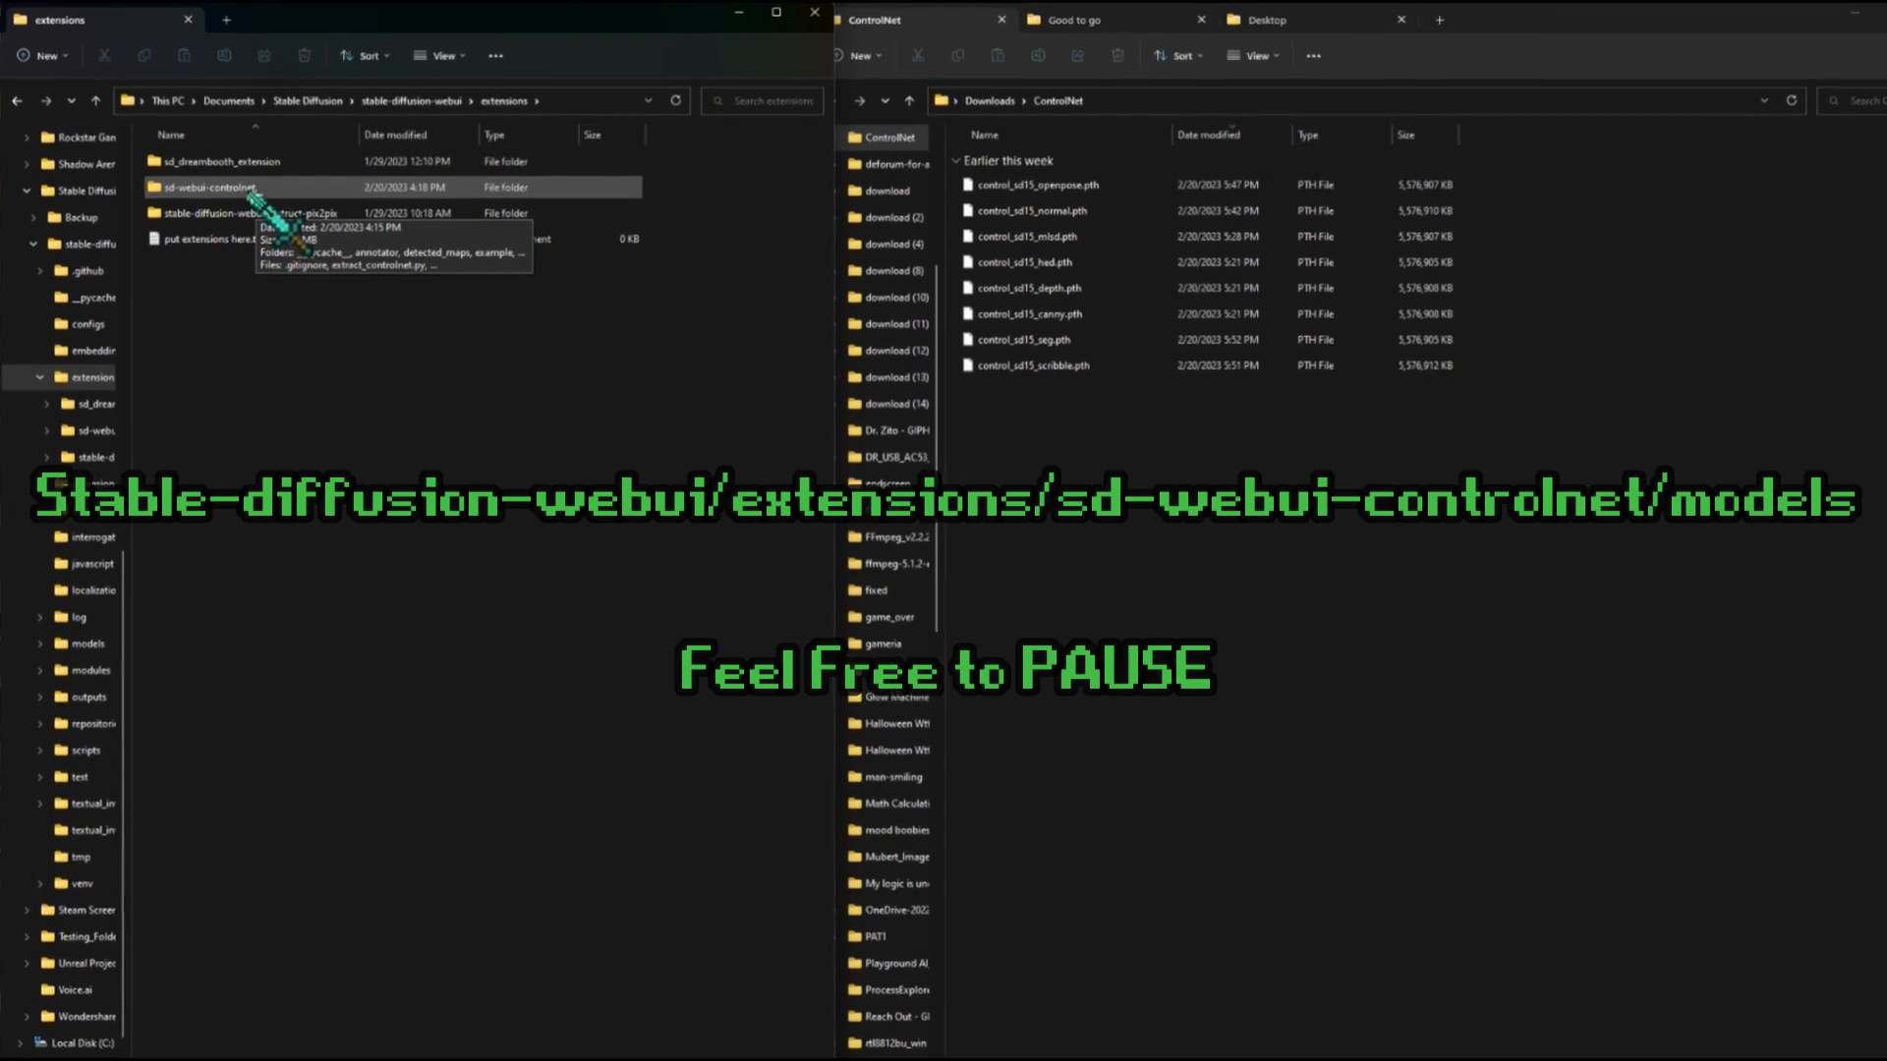
double_click(282, 178)
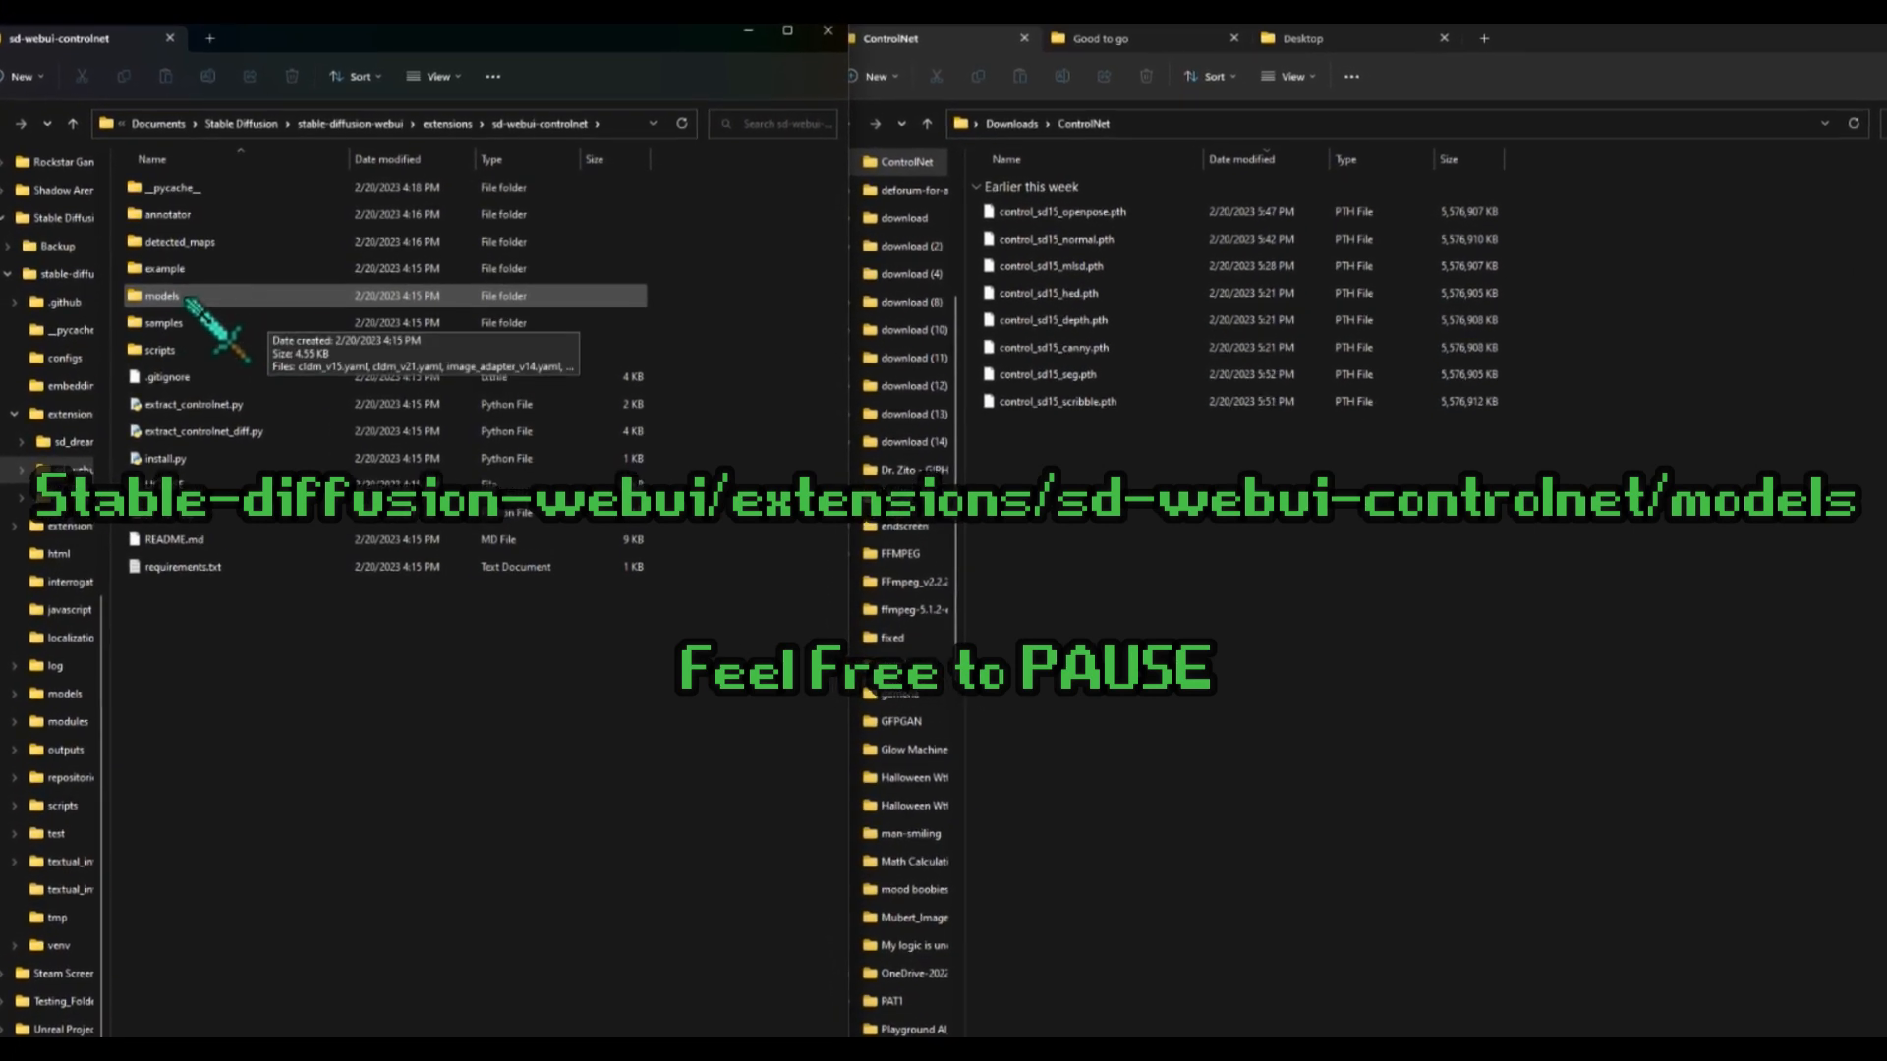
double_click(181, 308)
drag(1637, 825, 1042, 271)
drag(1352, 425, 374, 572)
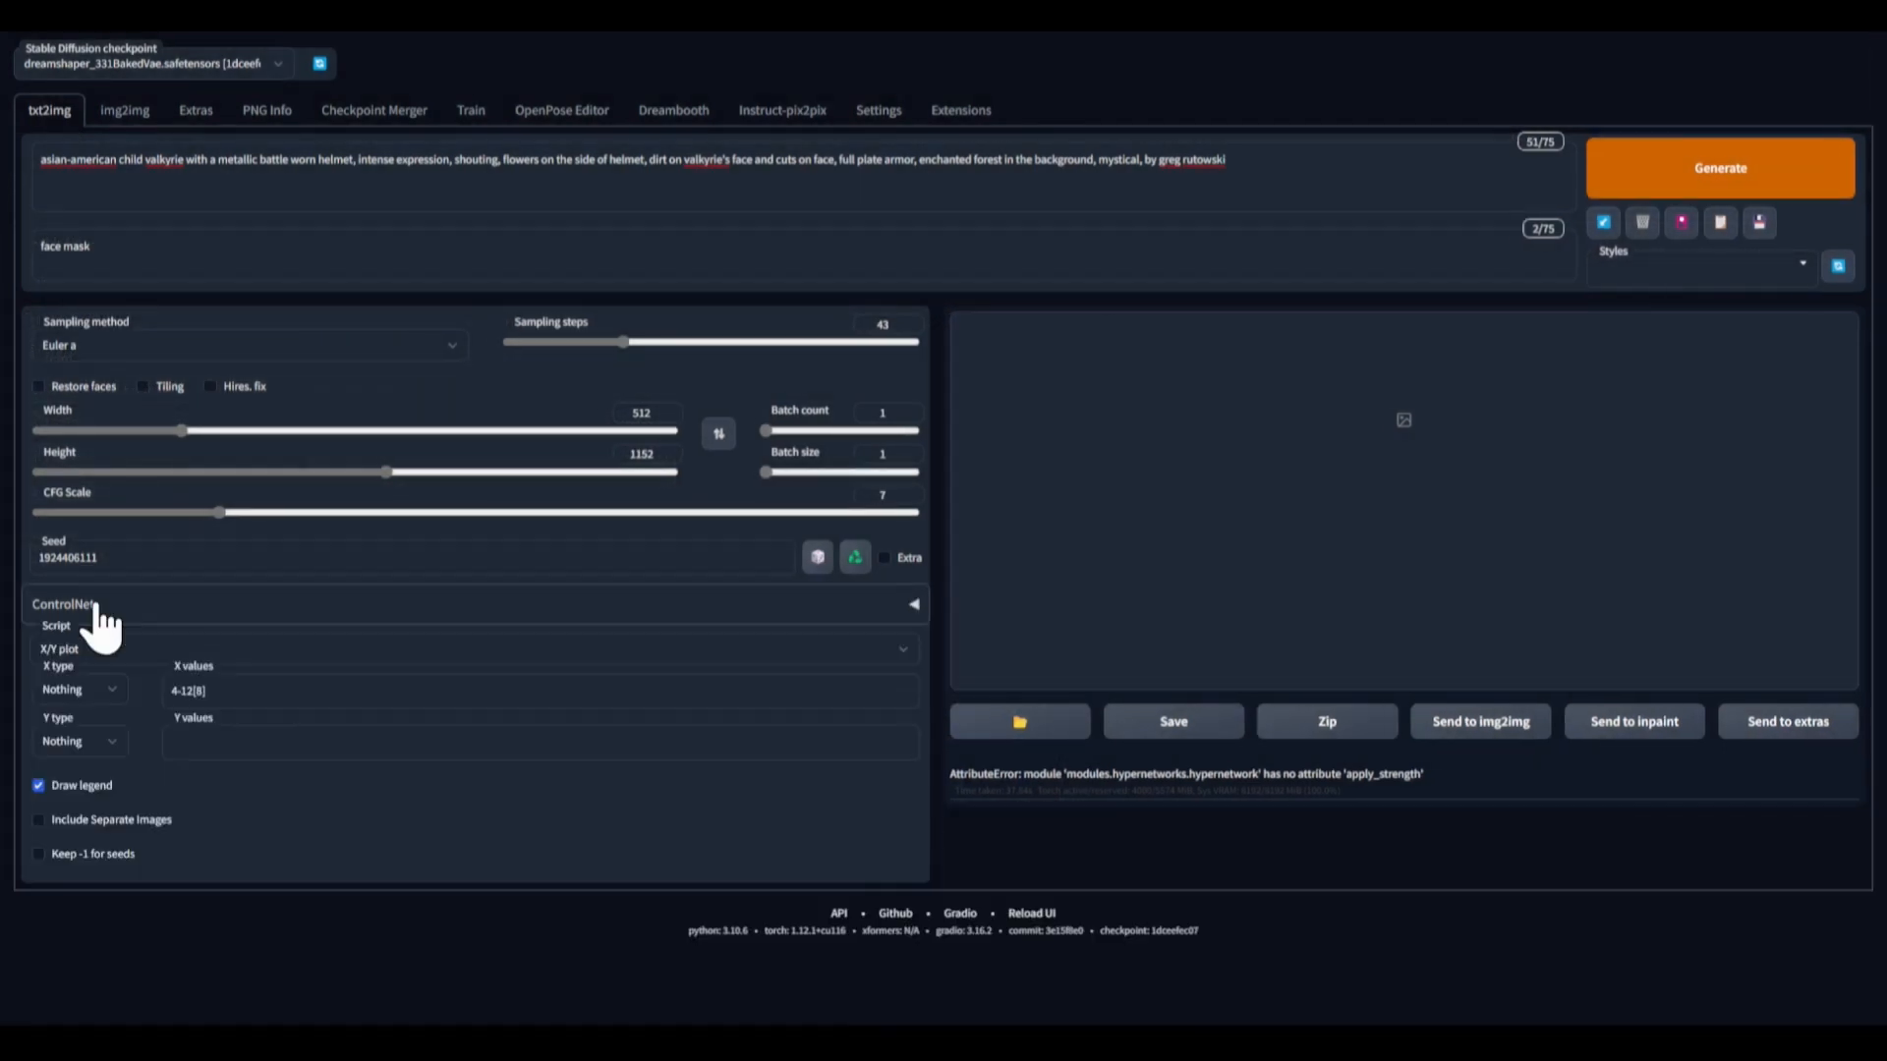
- Compare the sd-webui-controlnet extension repository with the original ControlNet repository on GitHub, examining their files and contributors
scroll(565, 565, down, 3)
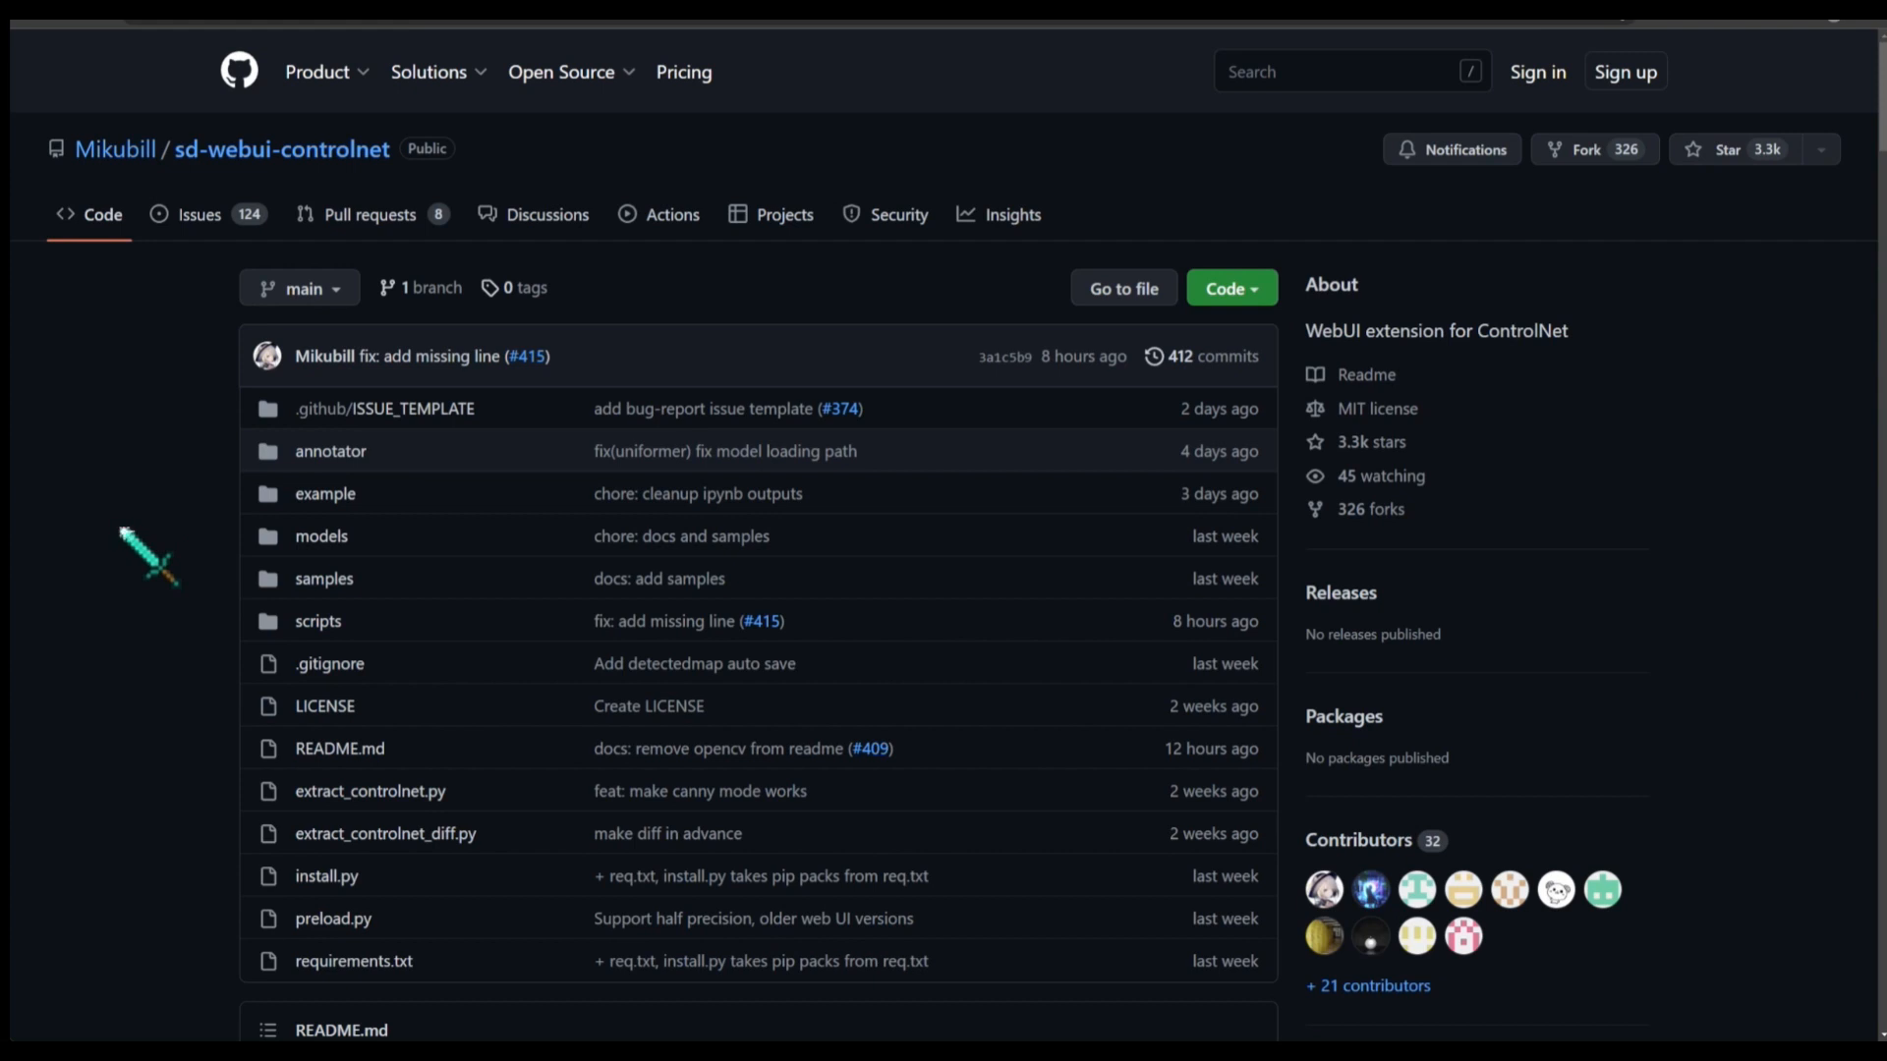
scroll(125, 532, down, 2)
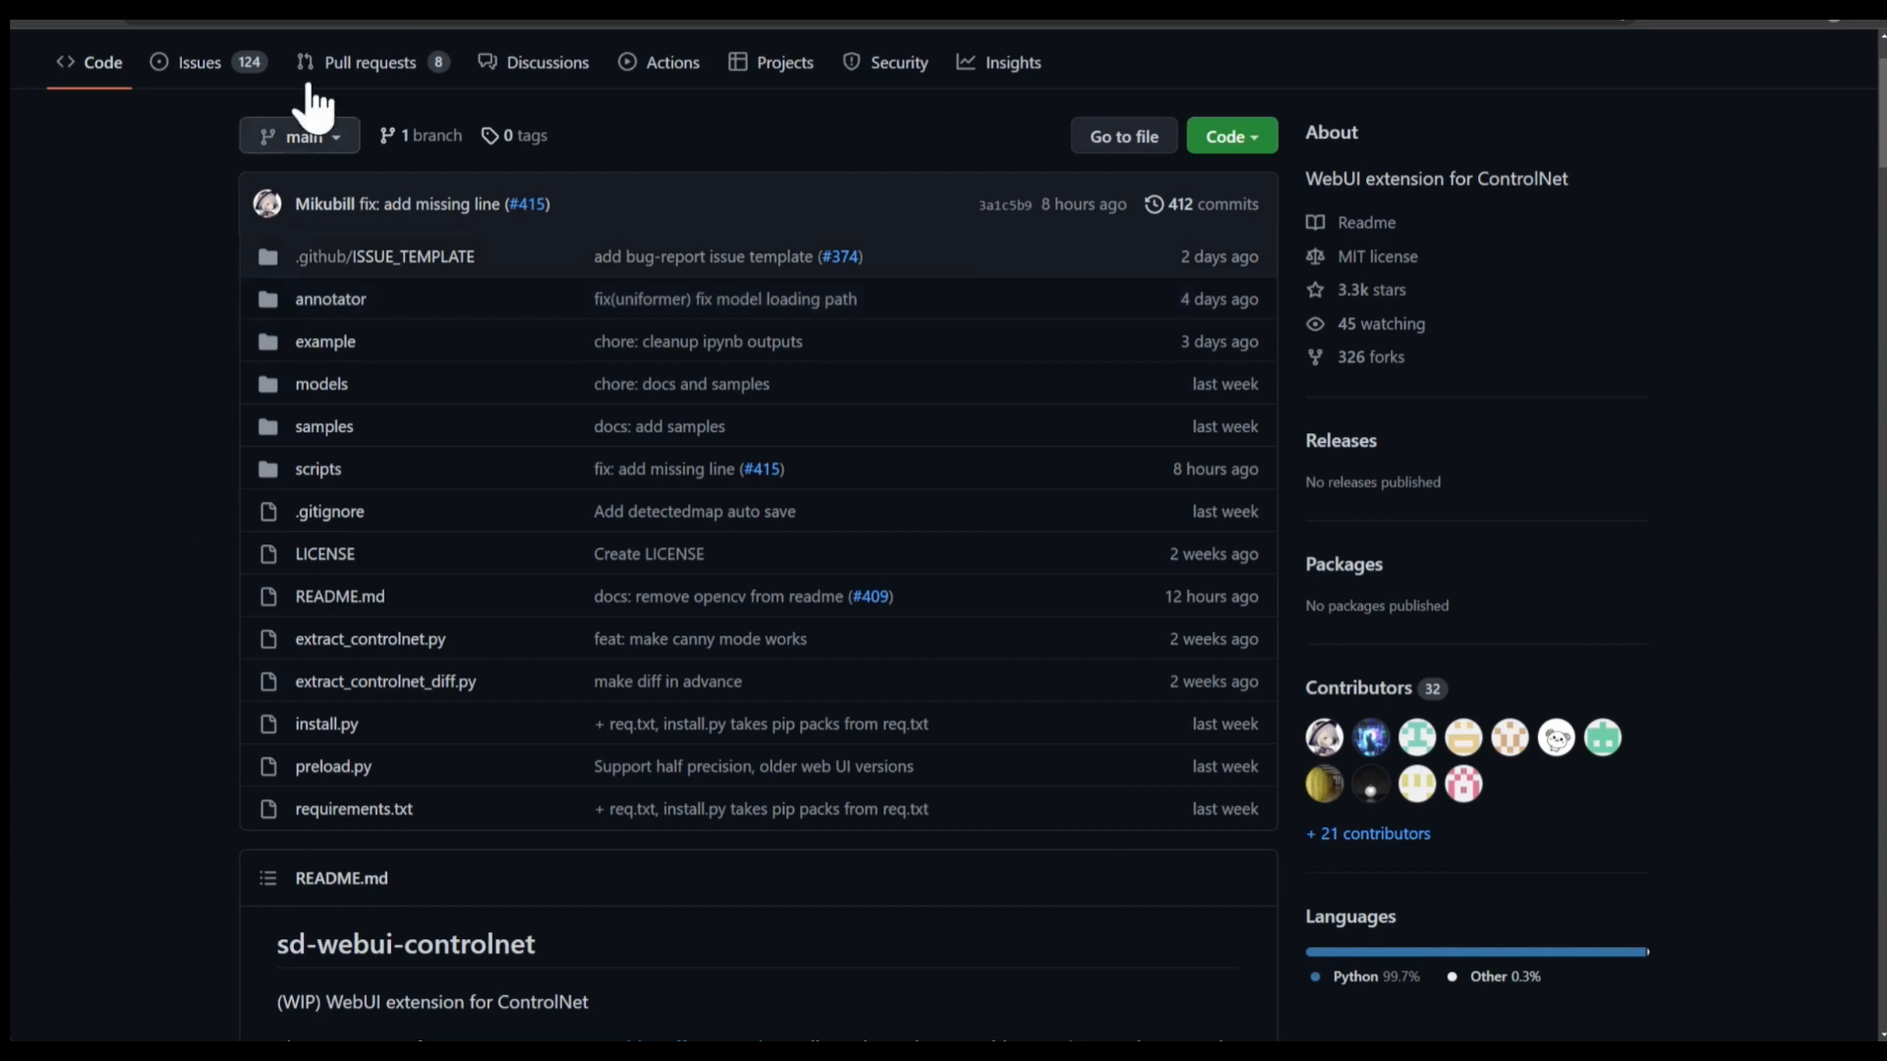
click(328, 2)
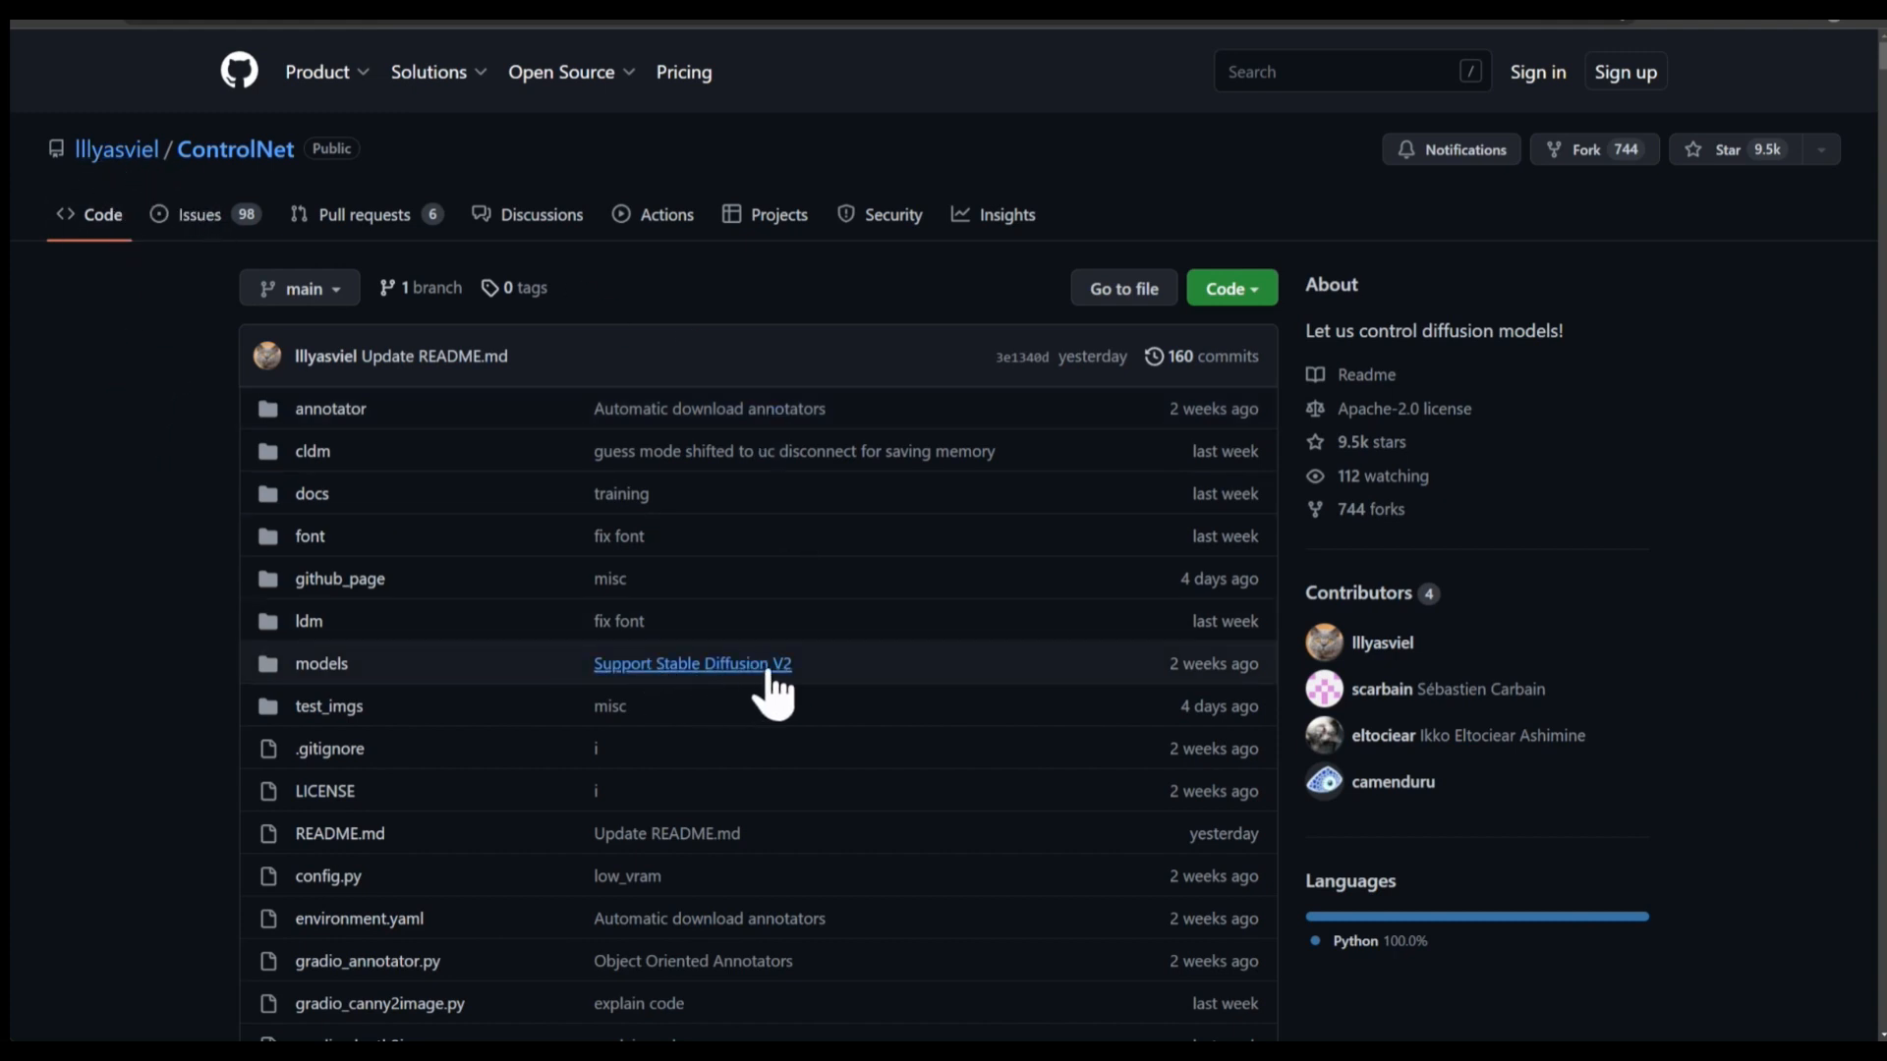
scroll(772, 671, down, 6)
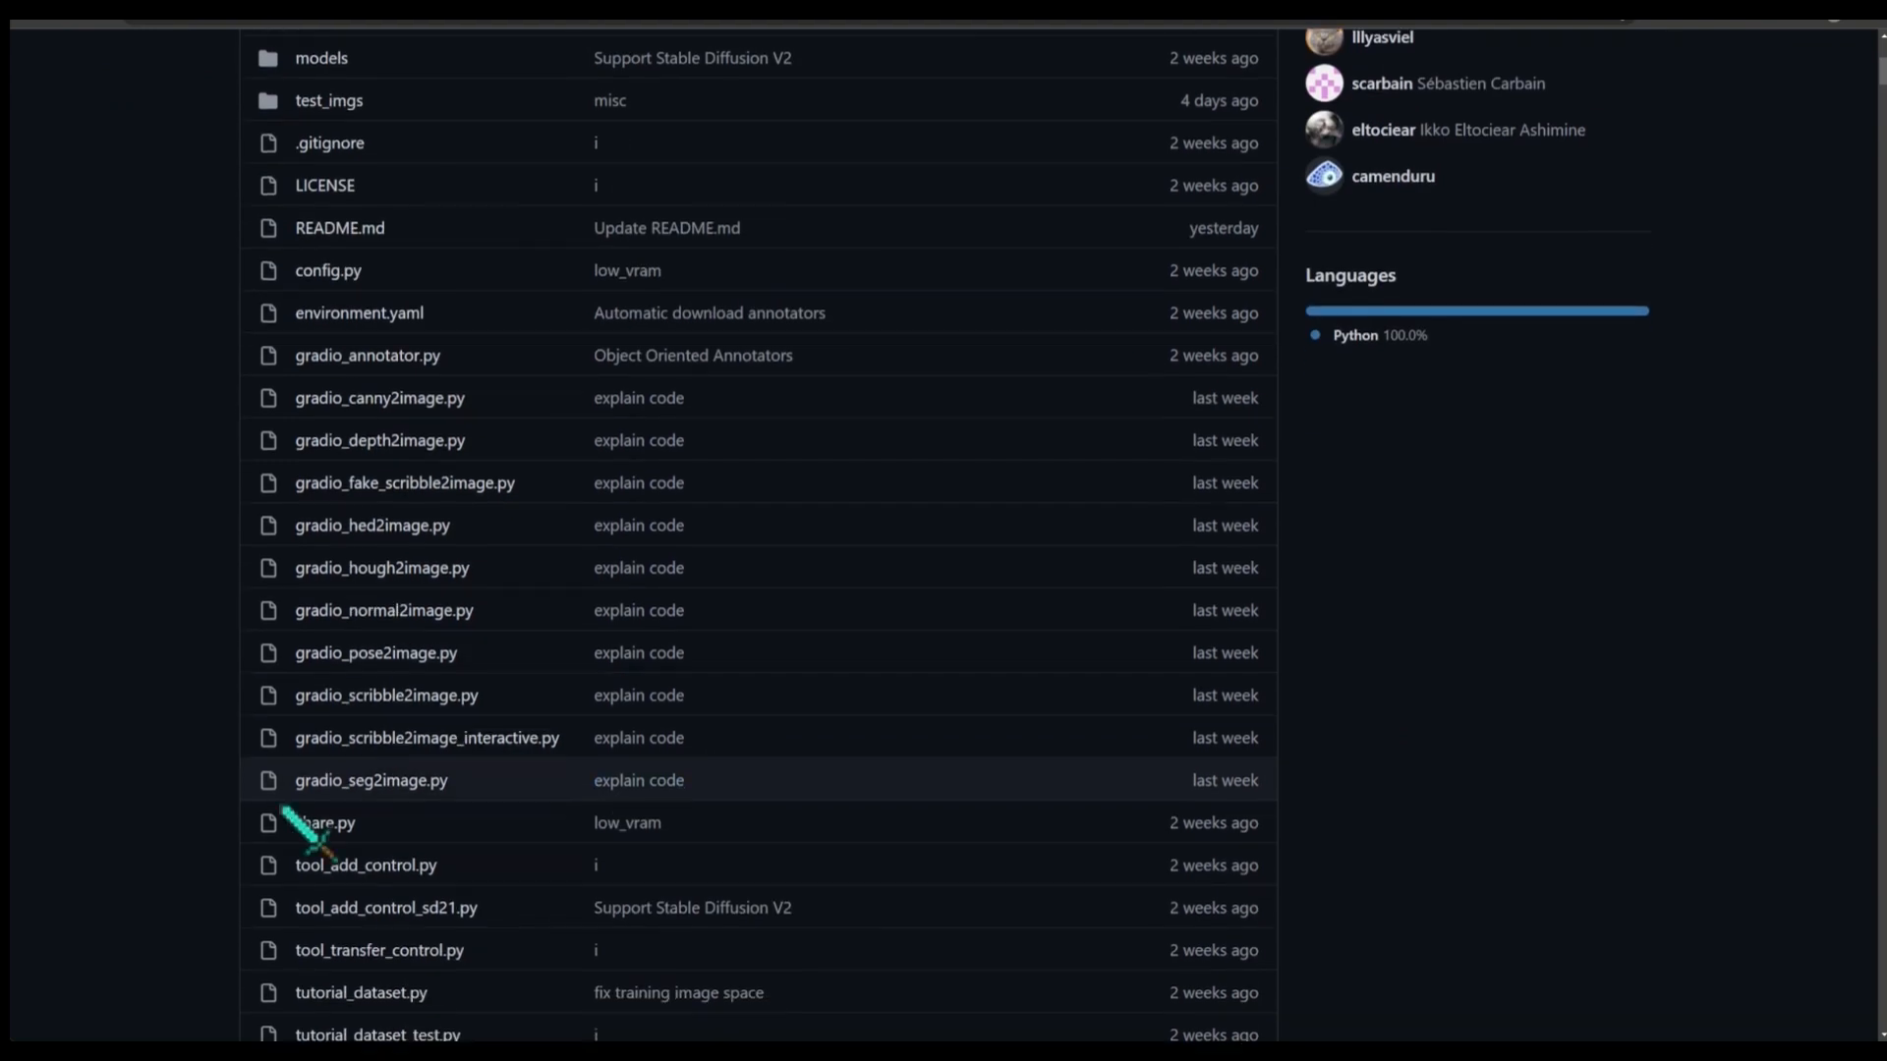
scroll(1592, 718, up, 5)
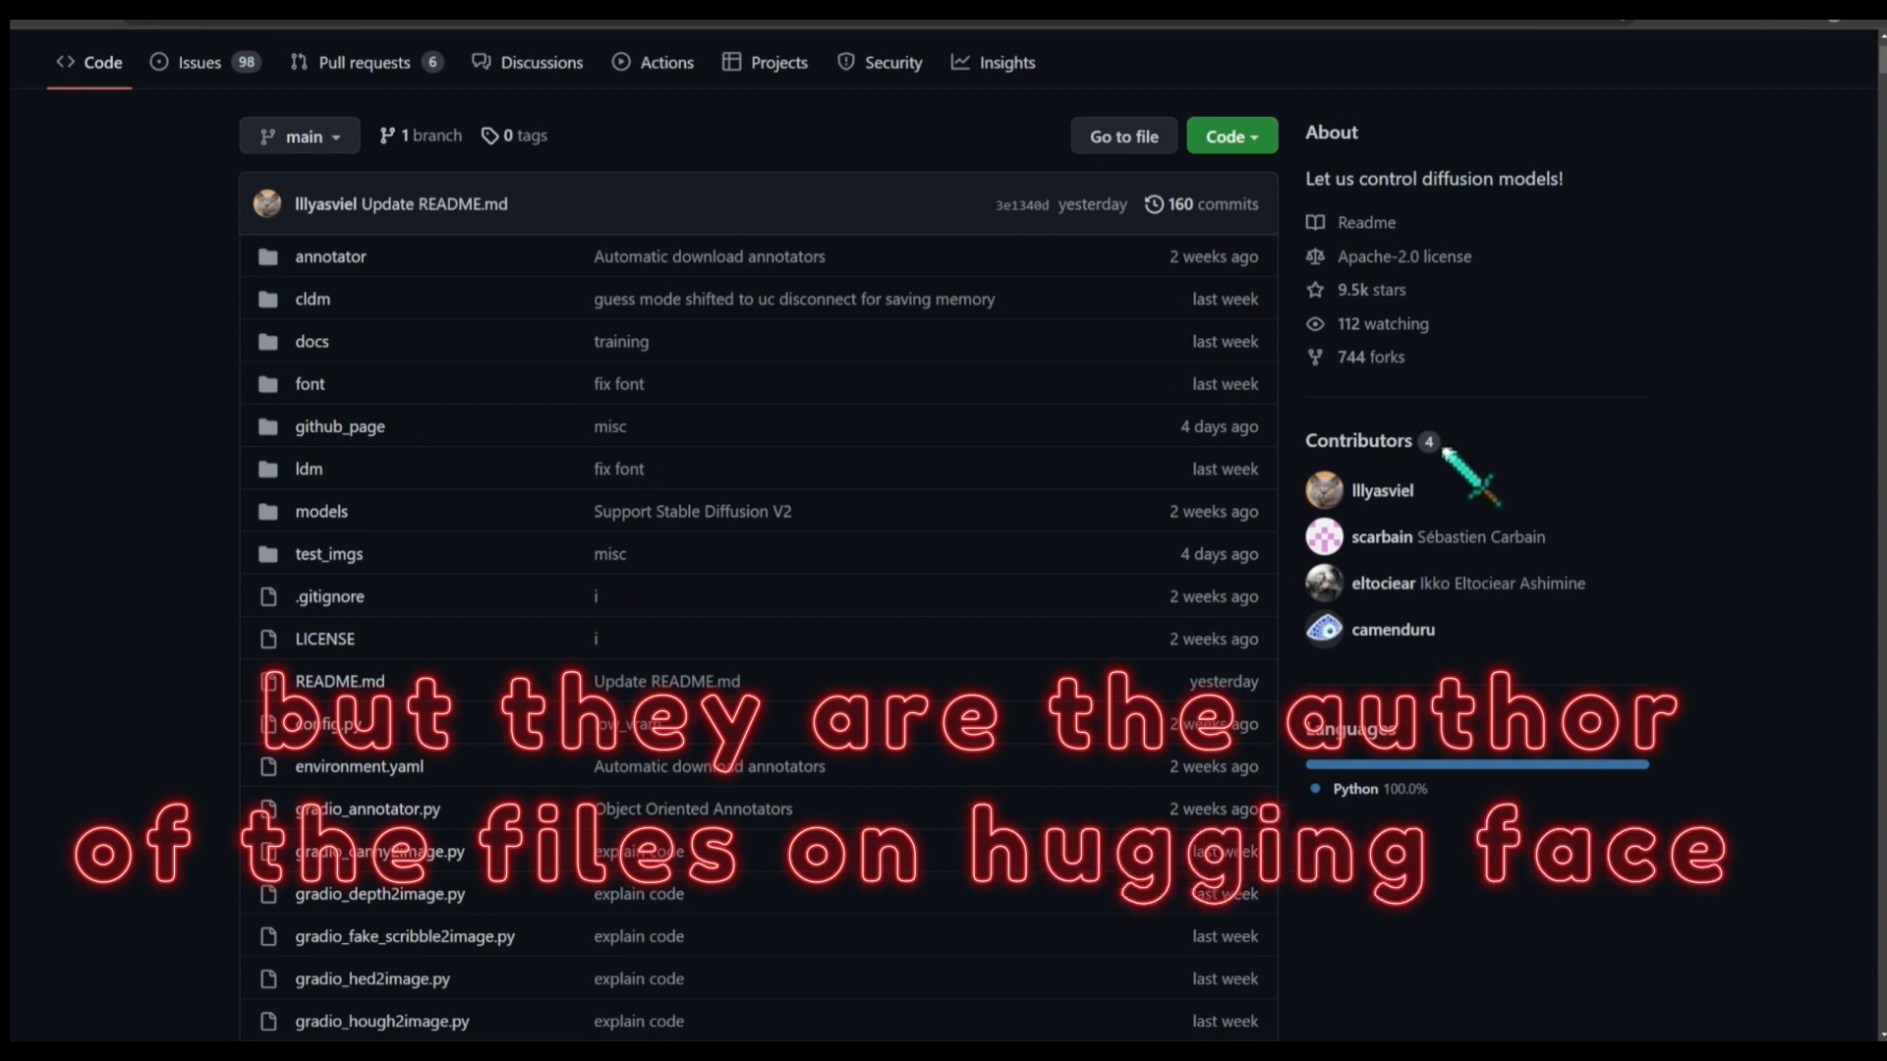
click(539, 14)
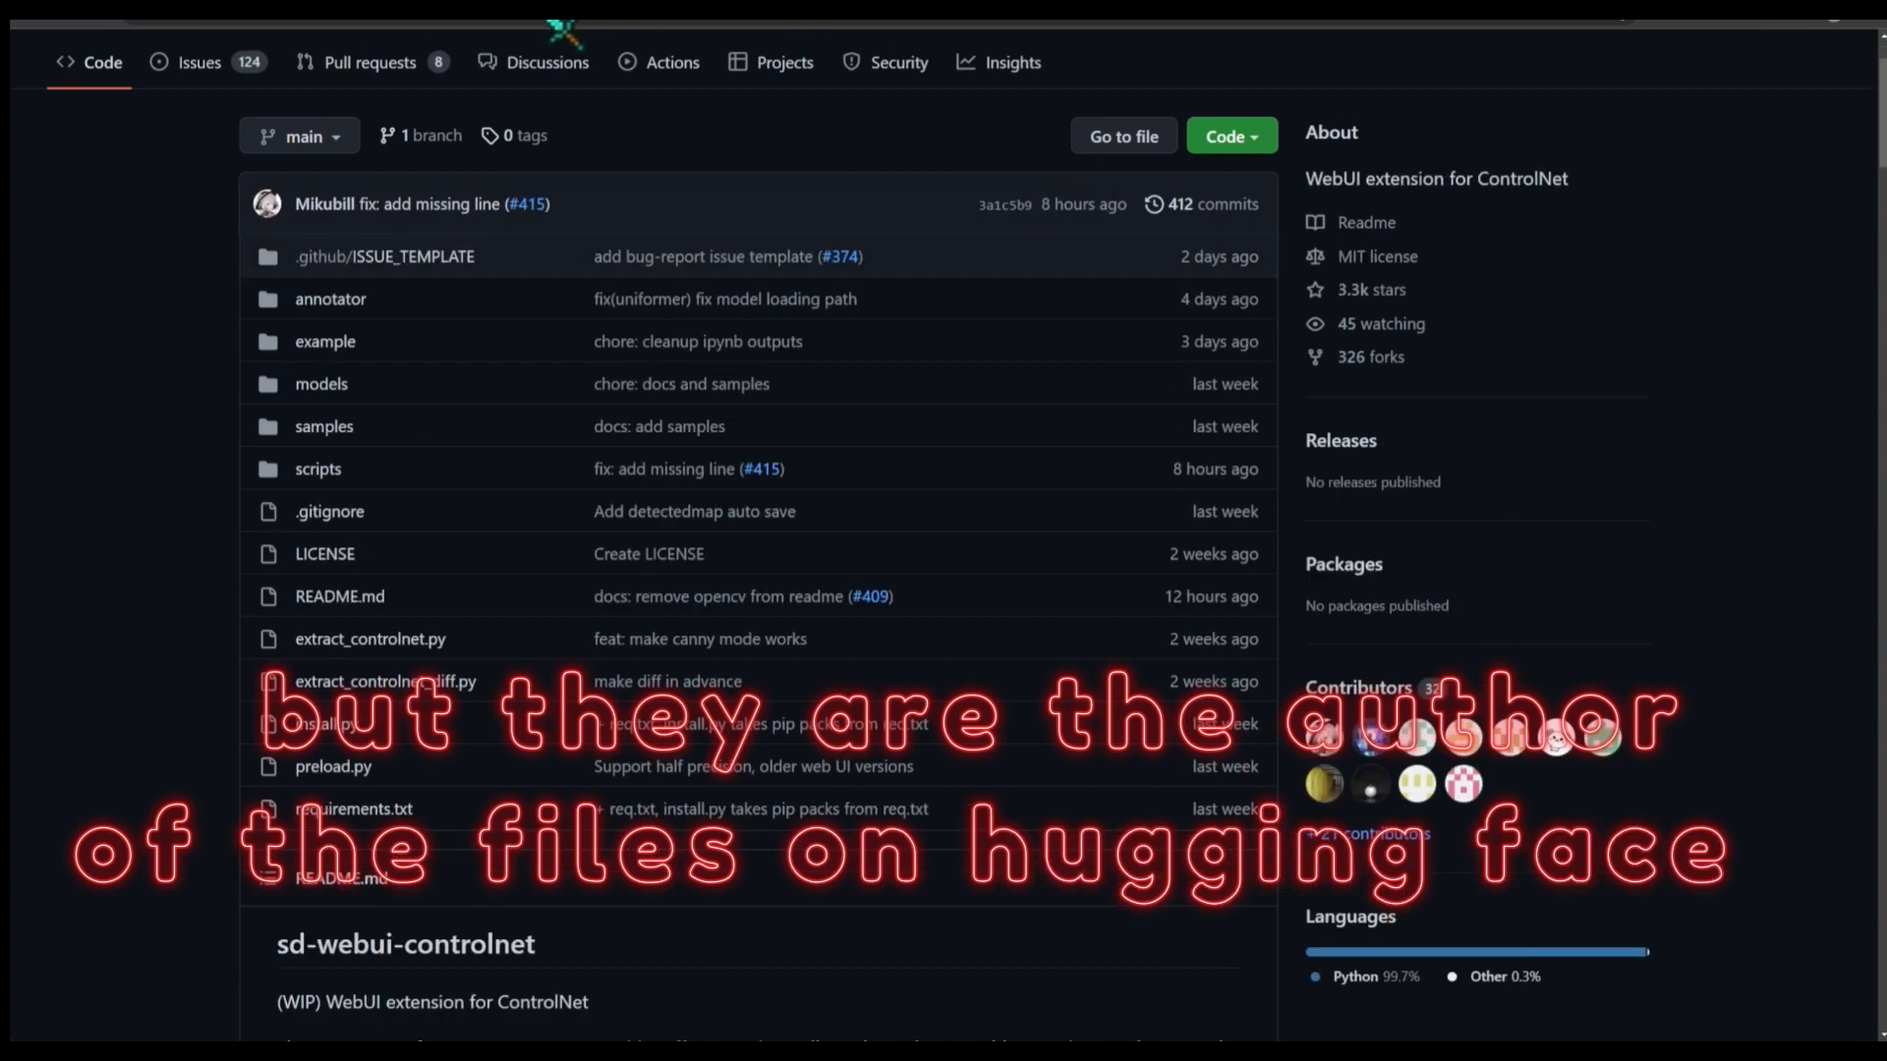
click(417, 14)
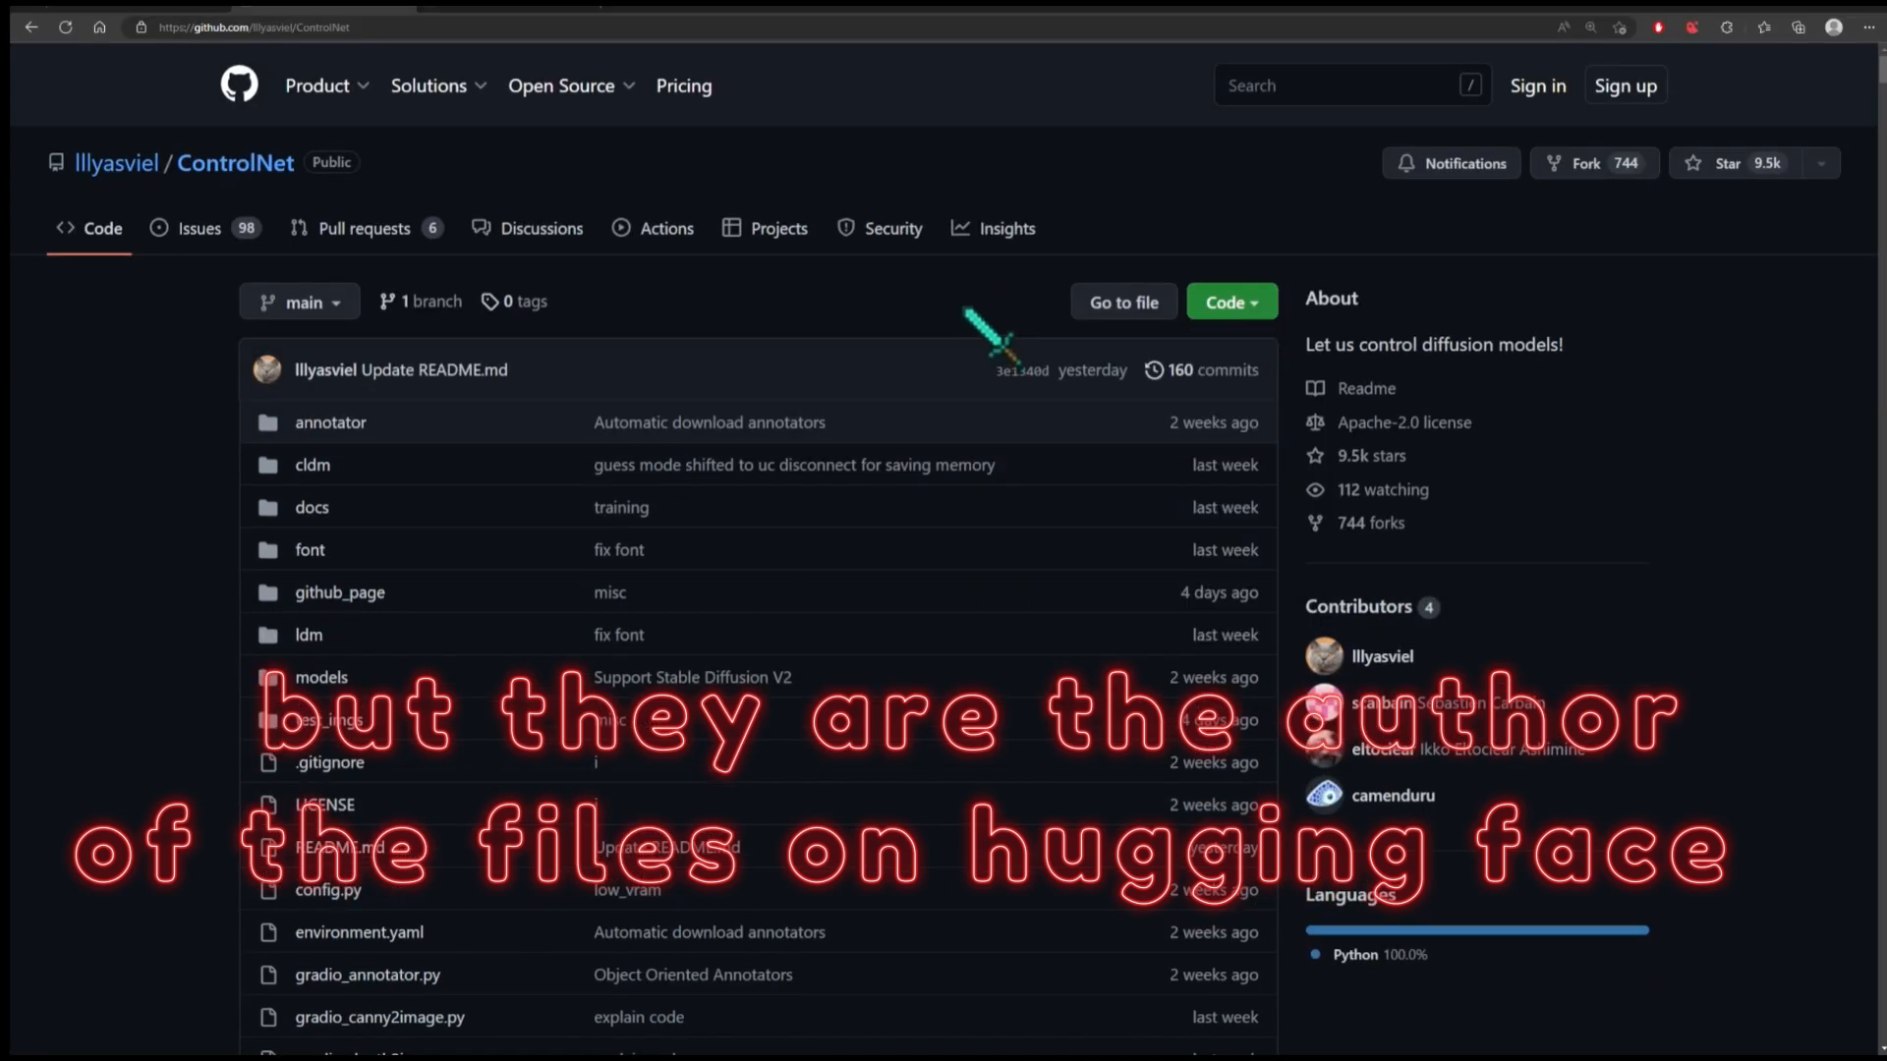
click(1229, 302)
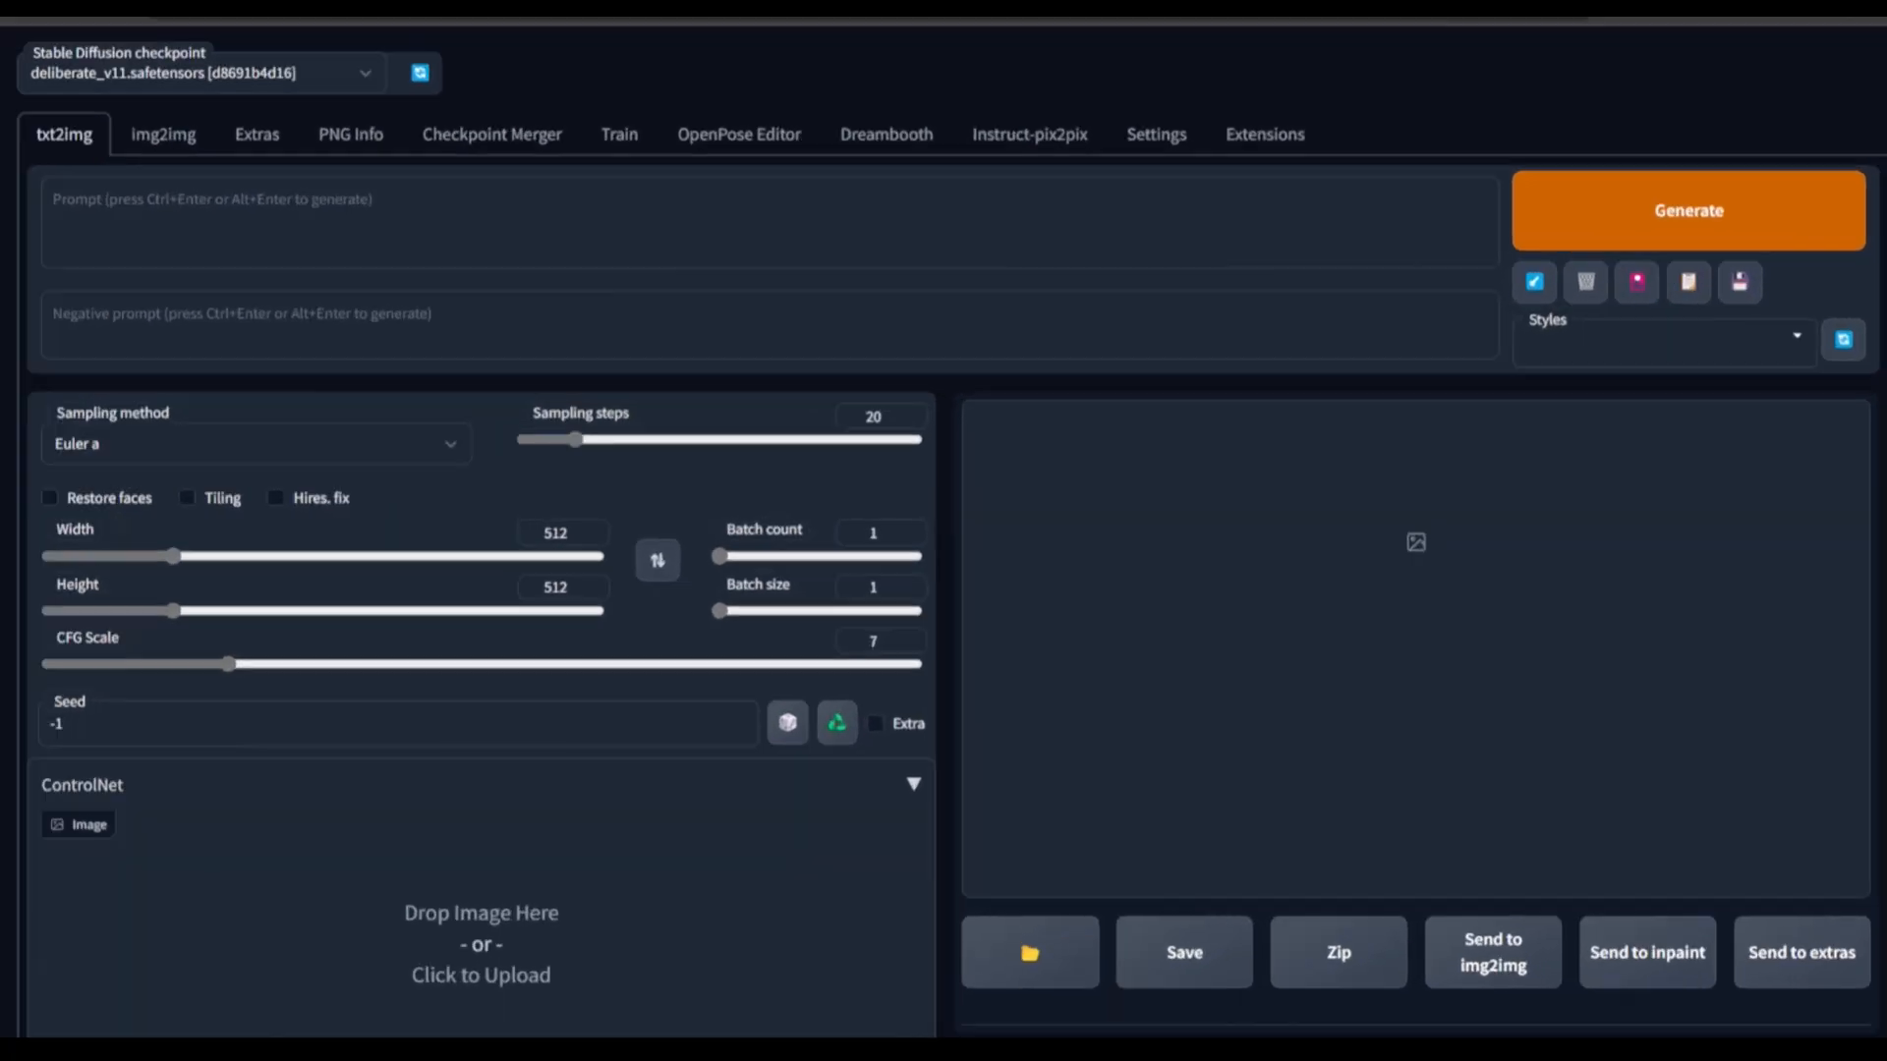
- Enable ControlNet in txt2img with the canny preprocessor and the control_sd15_canny model
scroll(944, 531, down, 3)
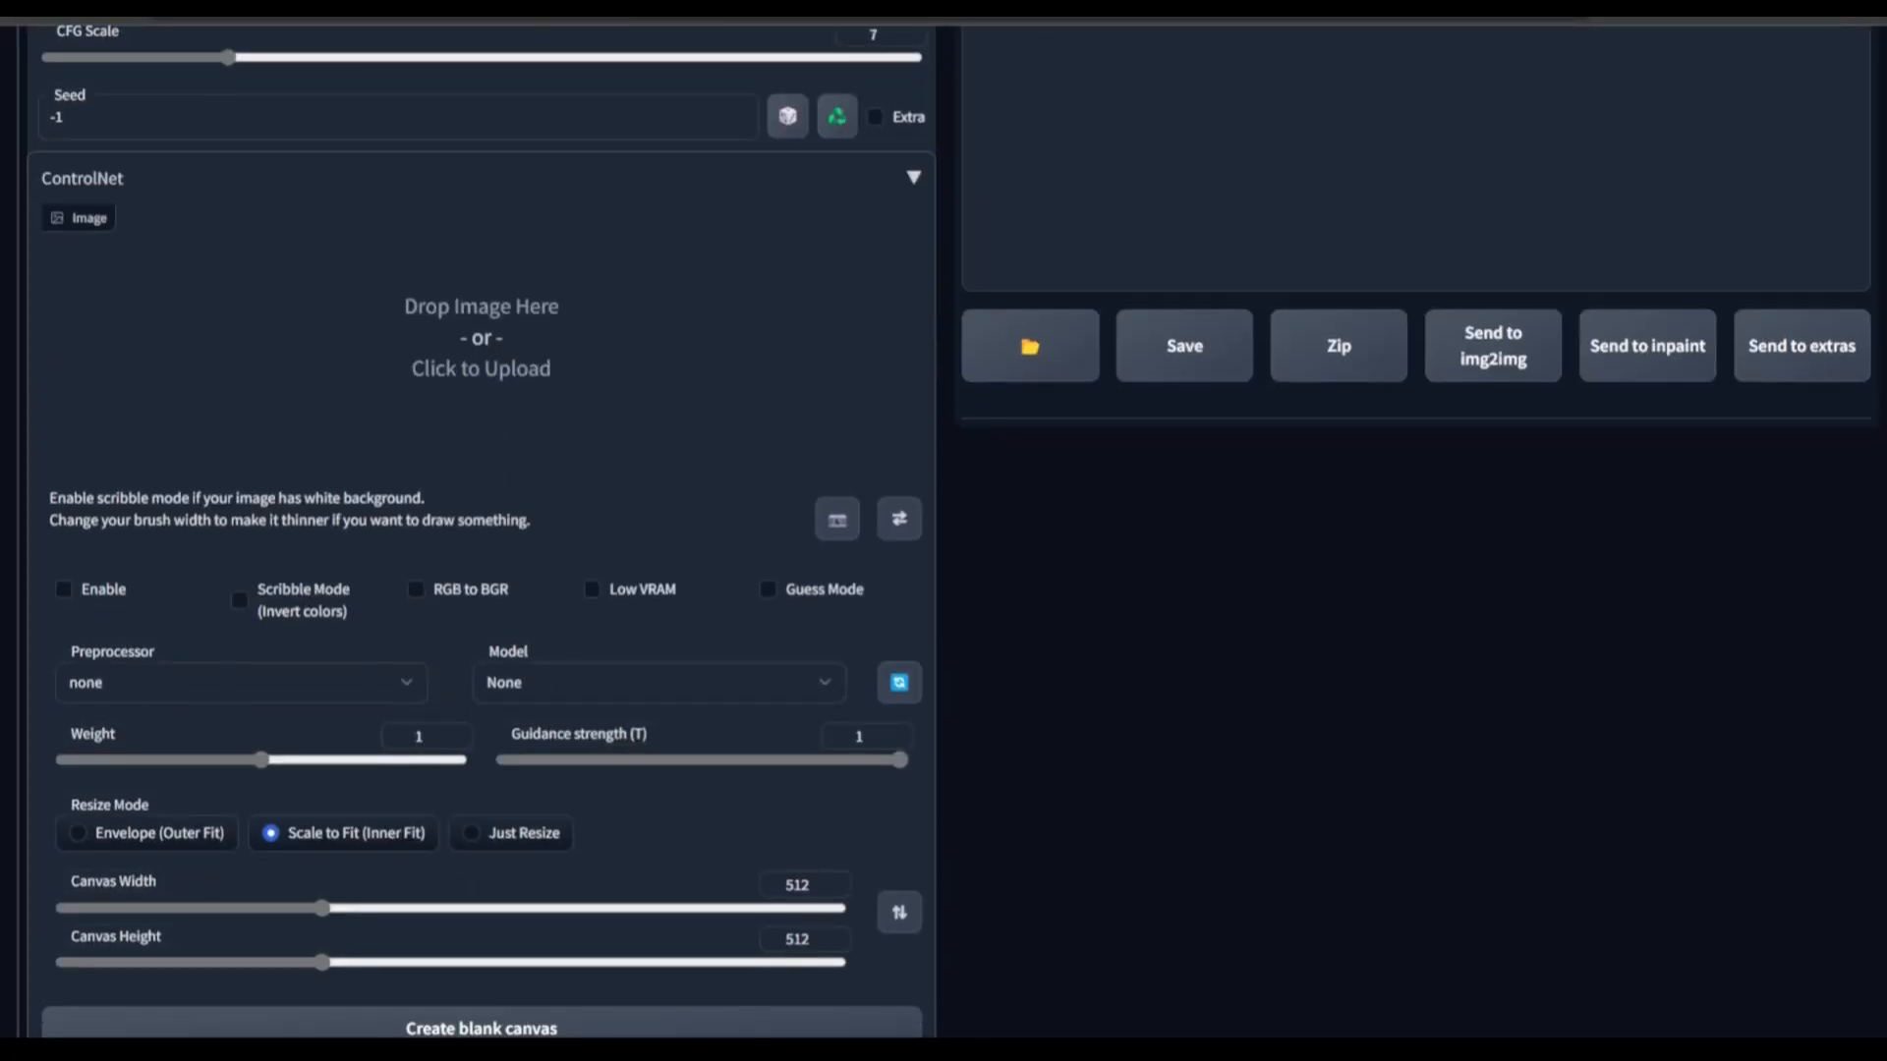
click(64, 590)
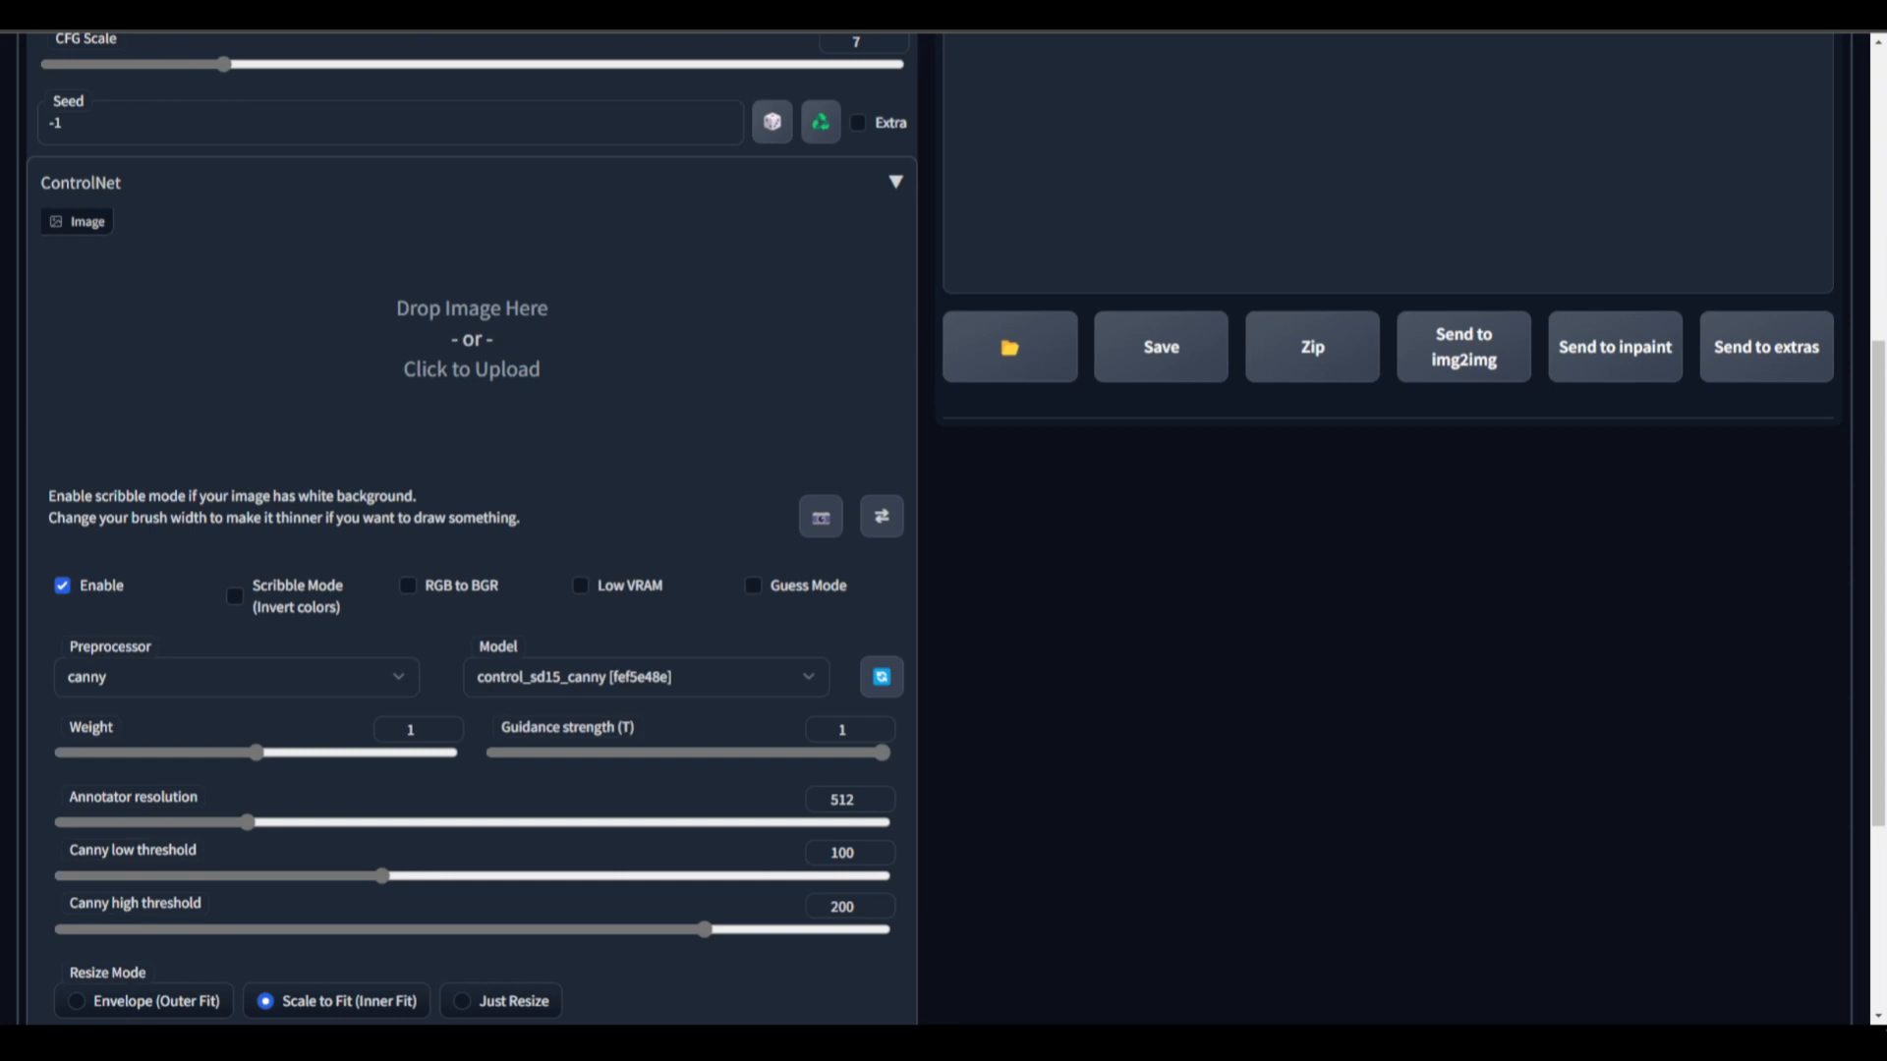
- Check the installed extensions for updates, then apply the updates and restart the web UI
scroll(944, 531, up, 6)
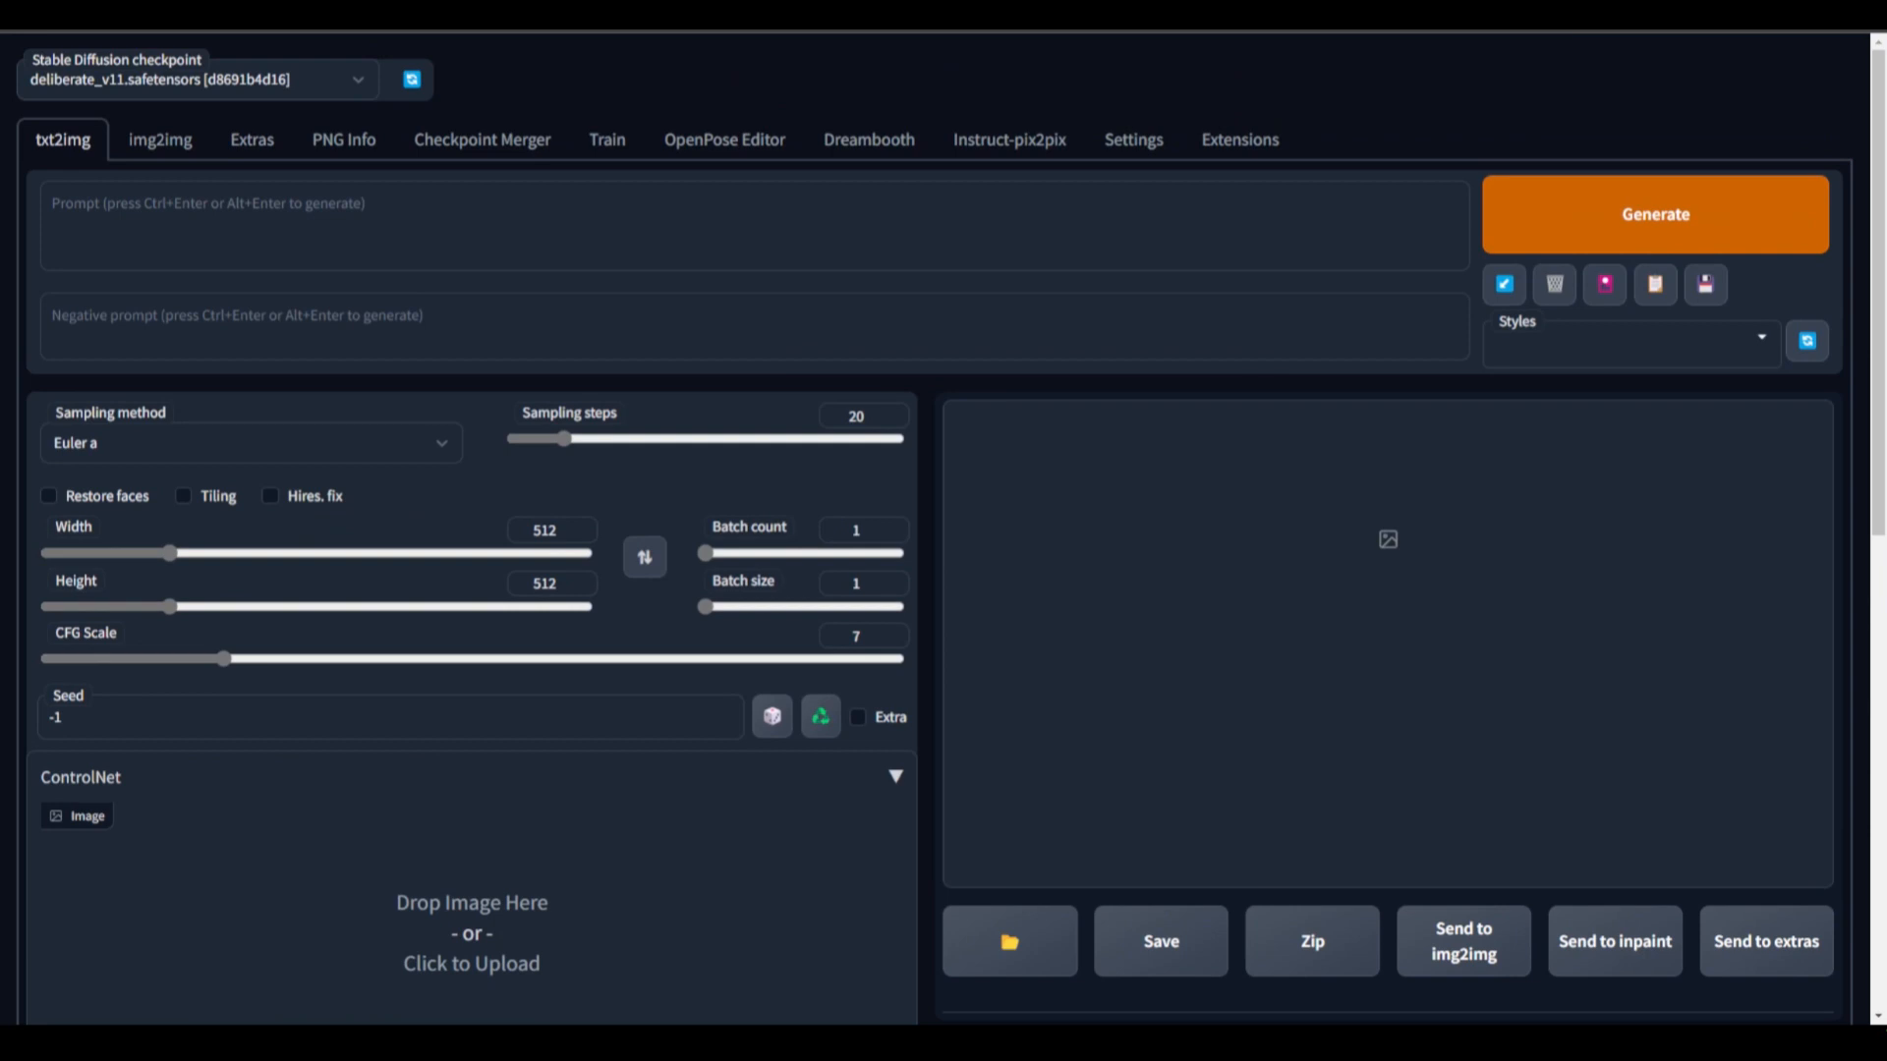
click(1244, 145)
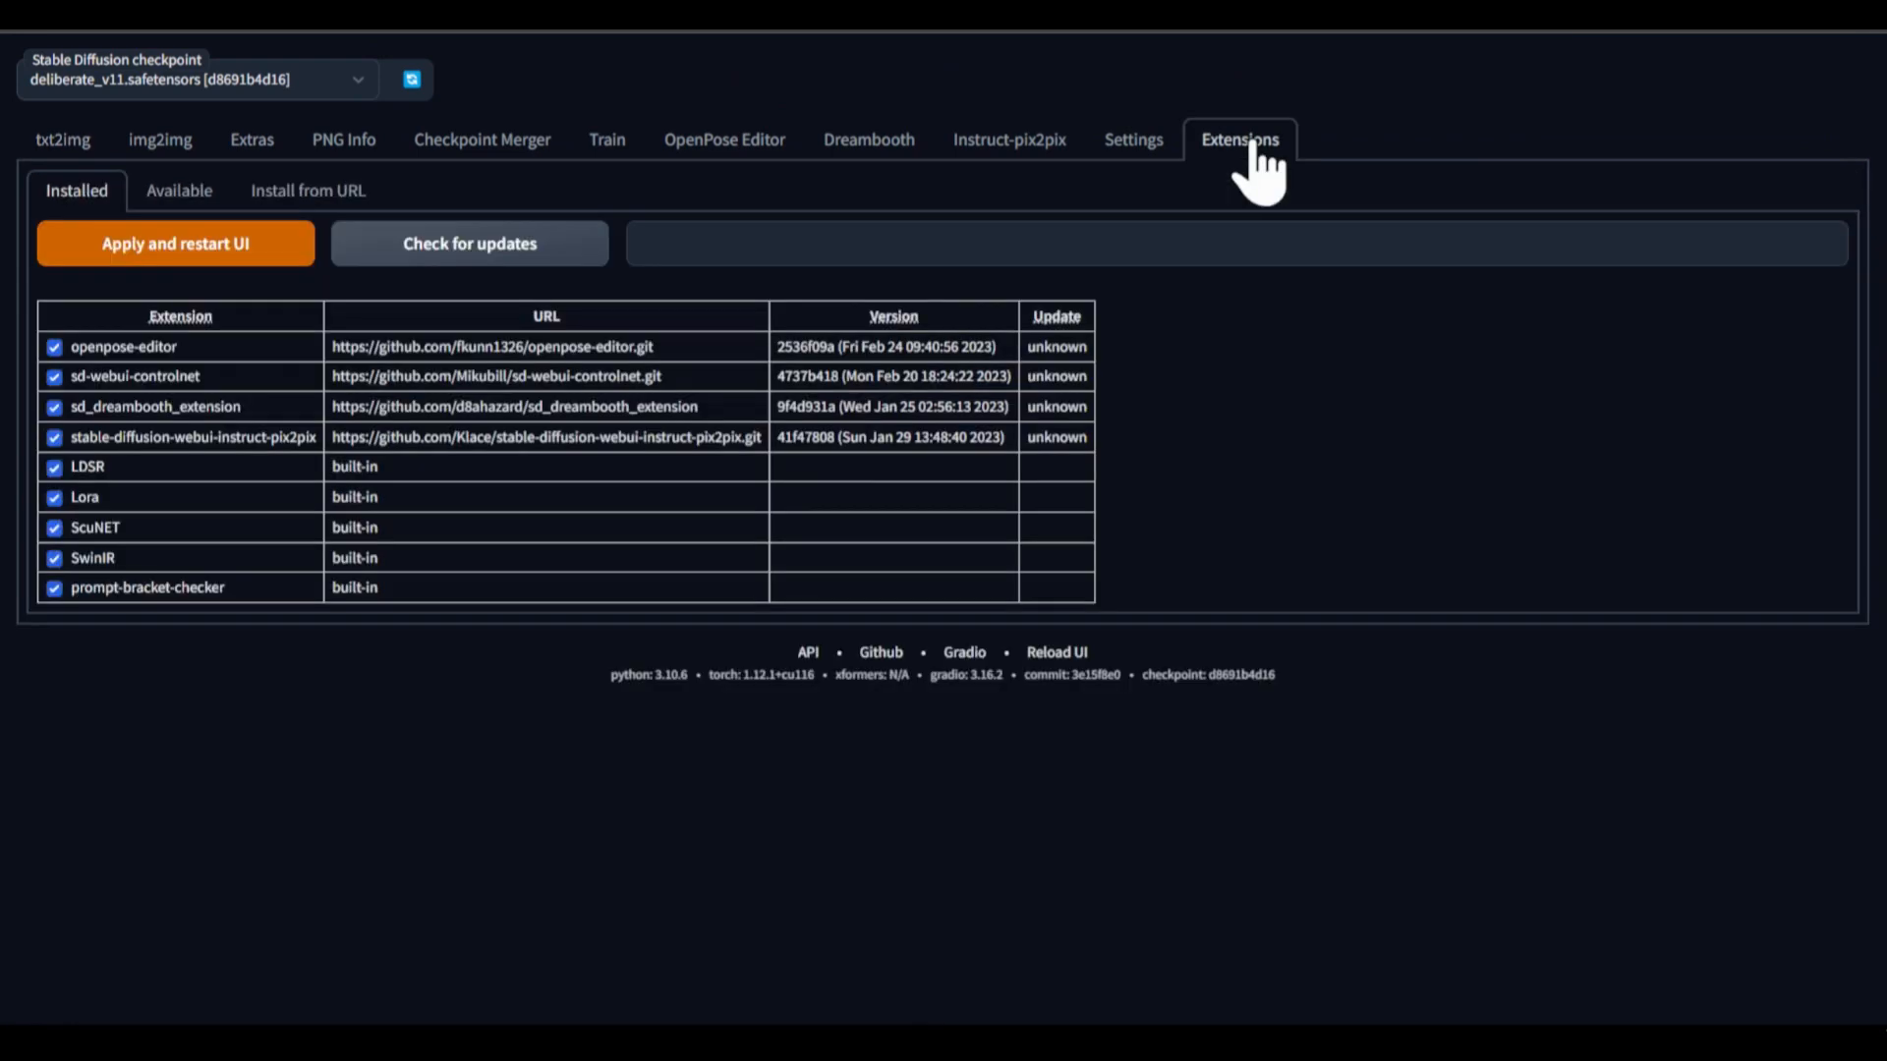
click(487, 252)
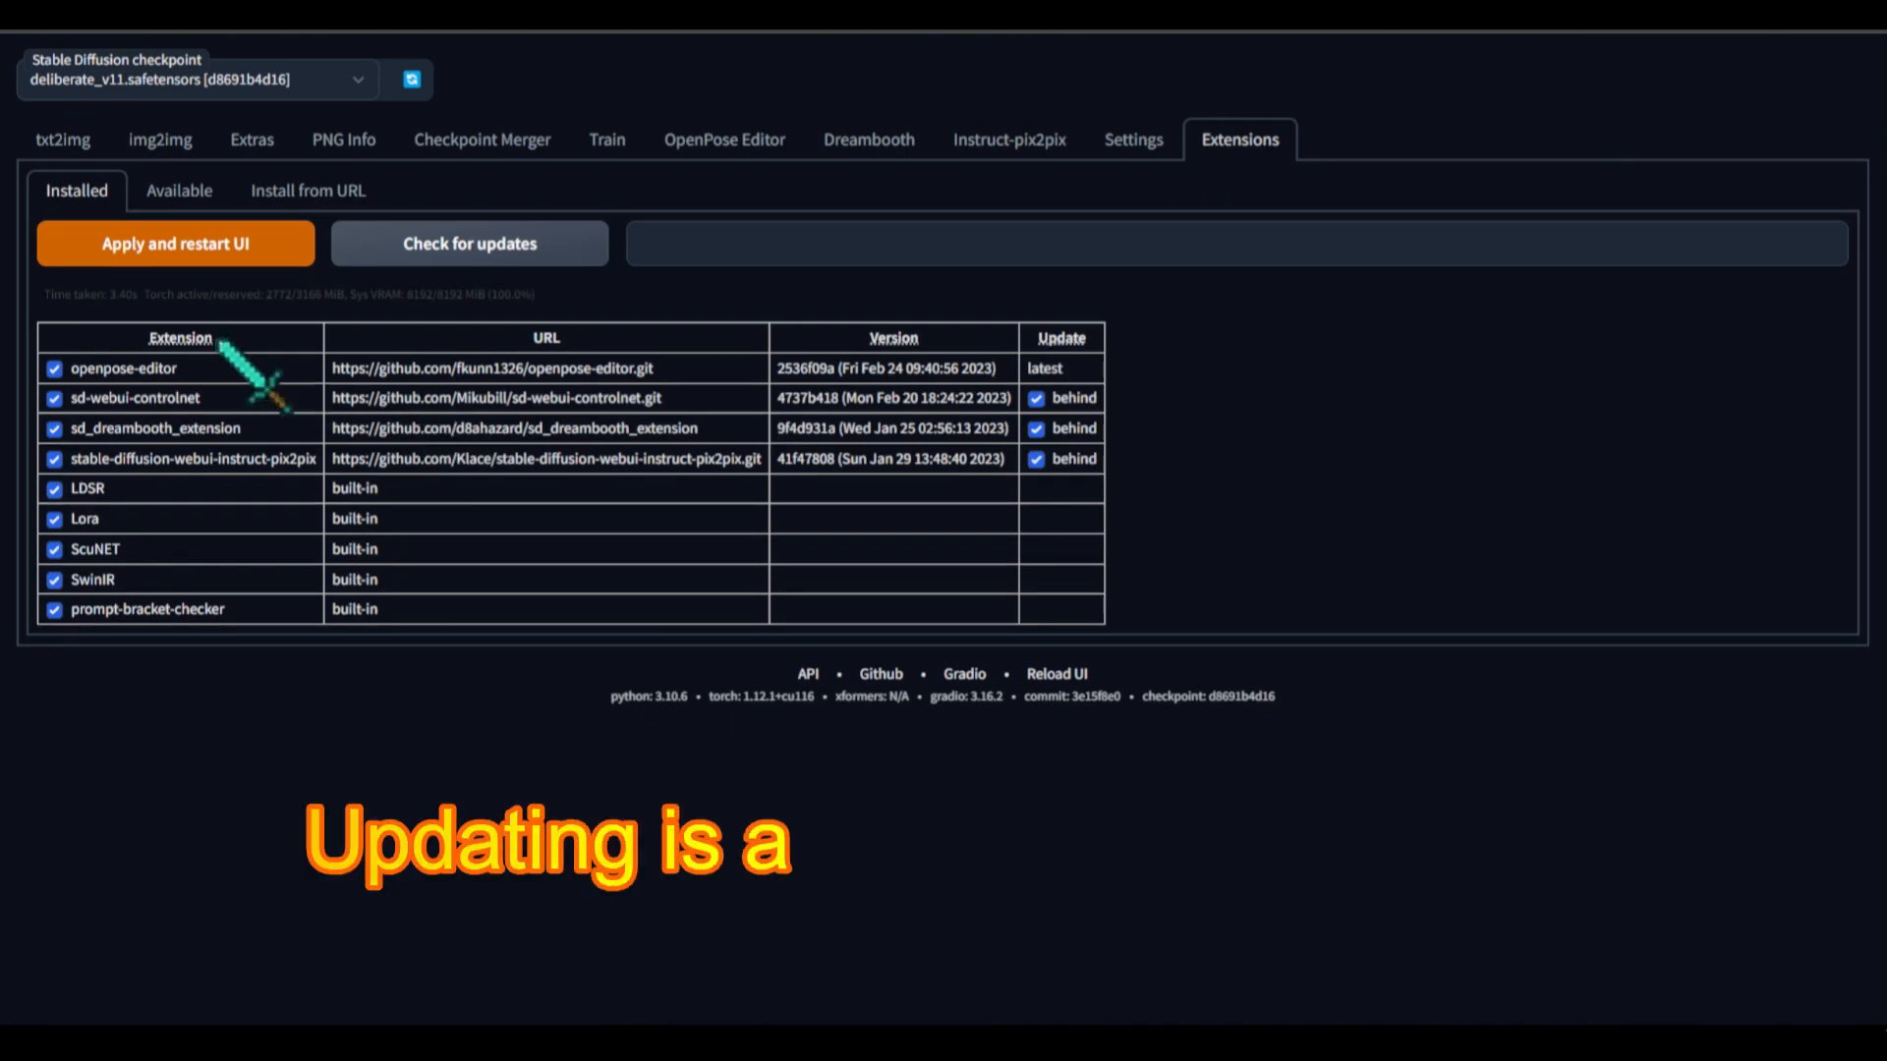
click(227, 251)
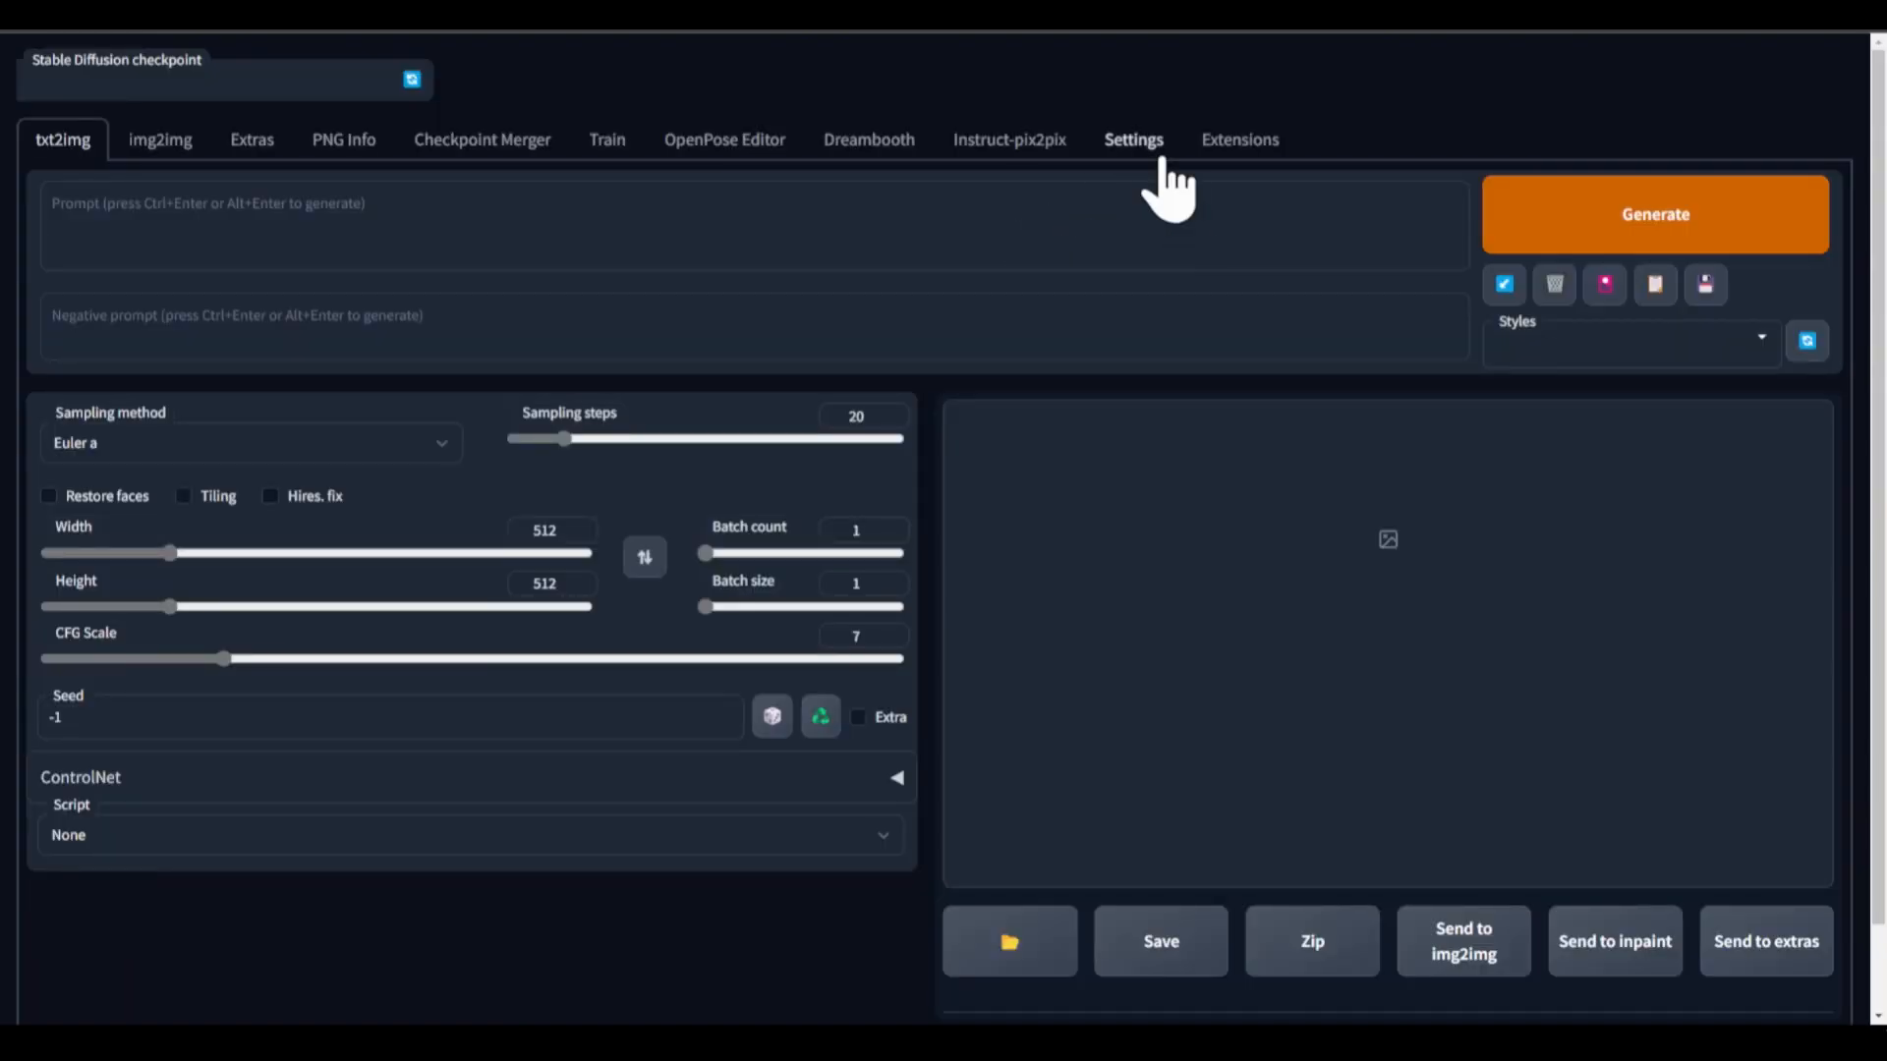
- Set the maximum Multi ControlNet models amount to 3 in the ControlNet settings
click(1140, 145)
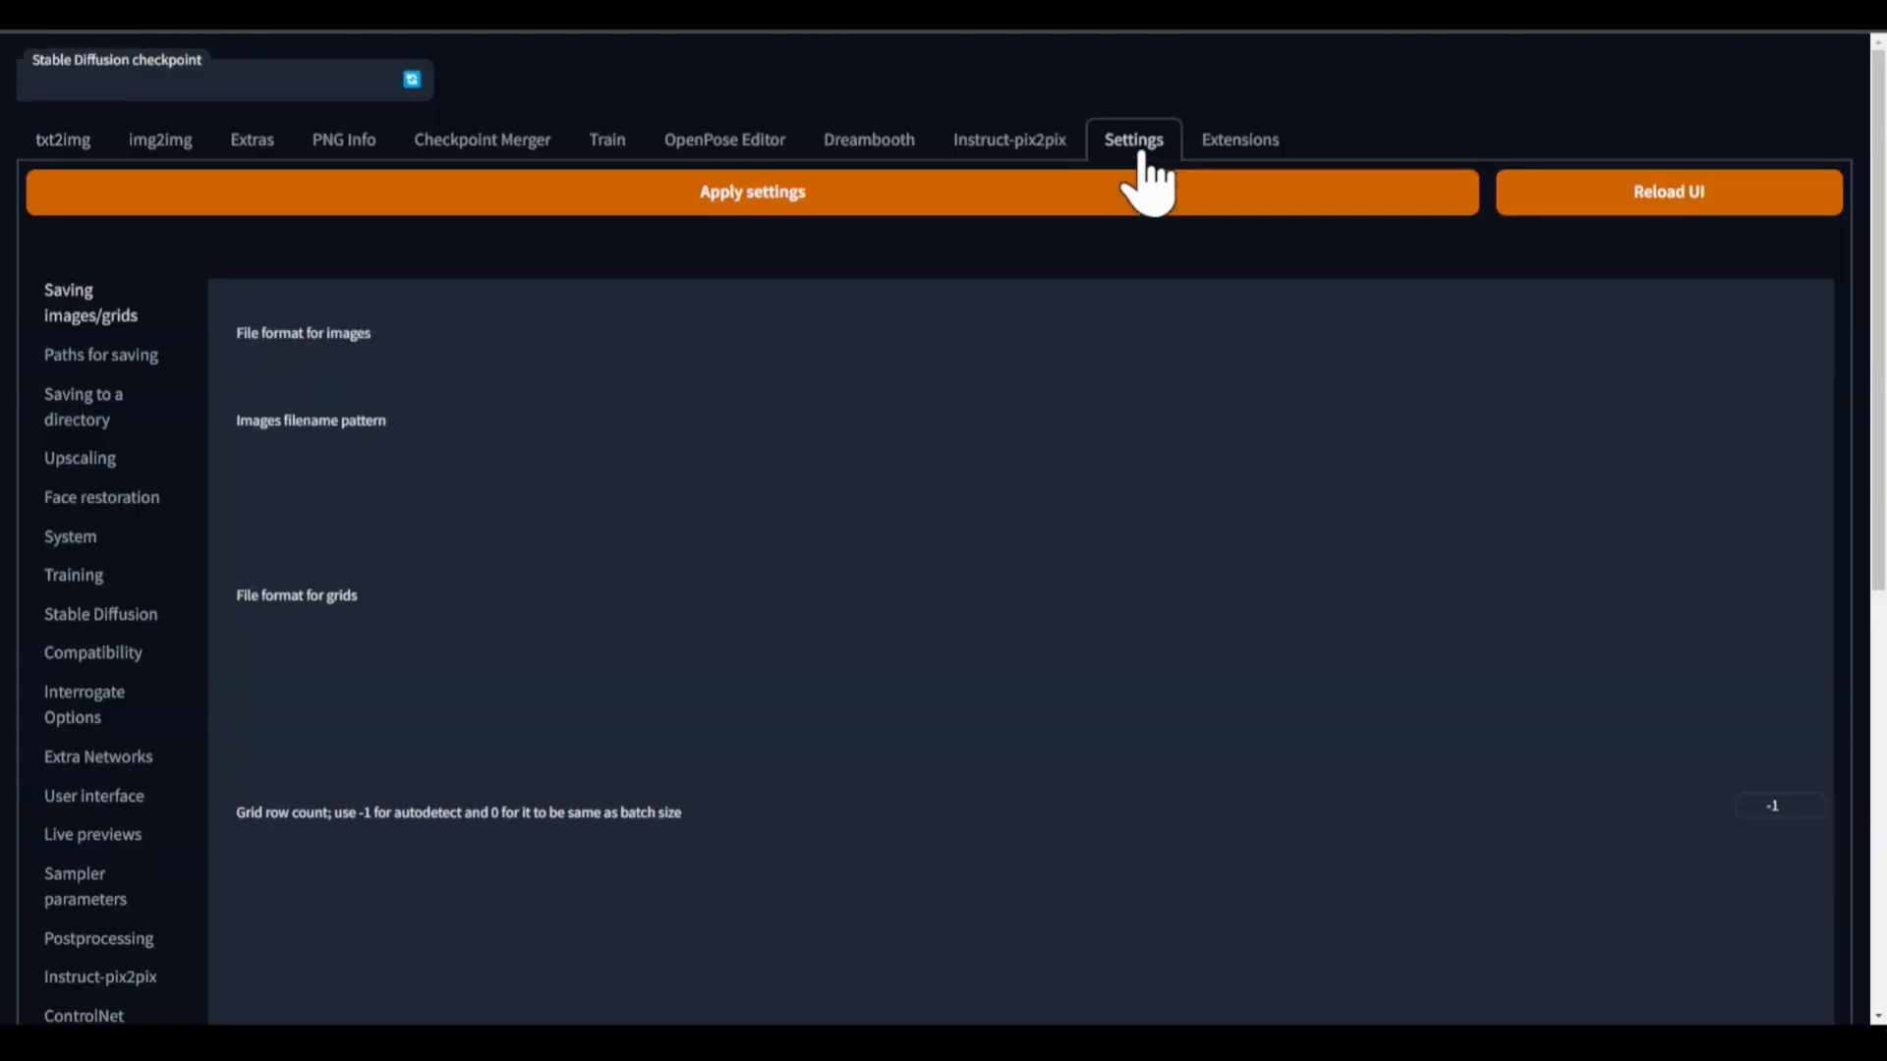
scroll(63, 674, down, 5)
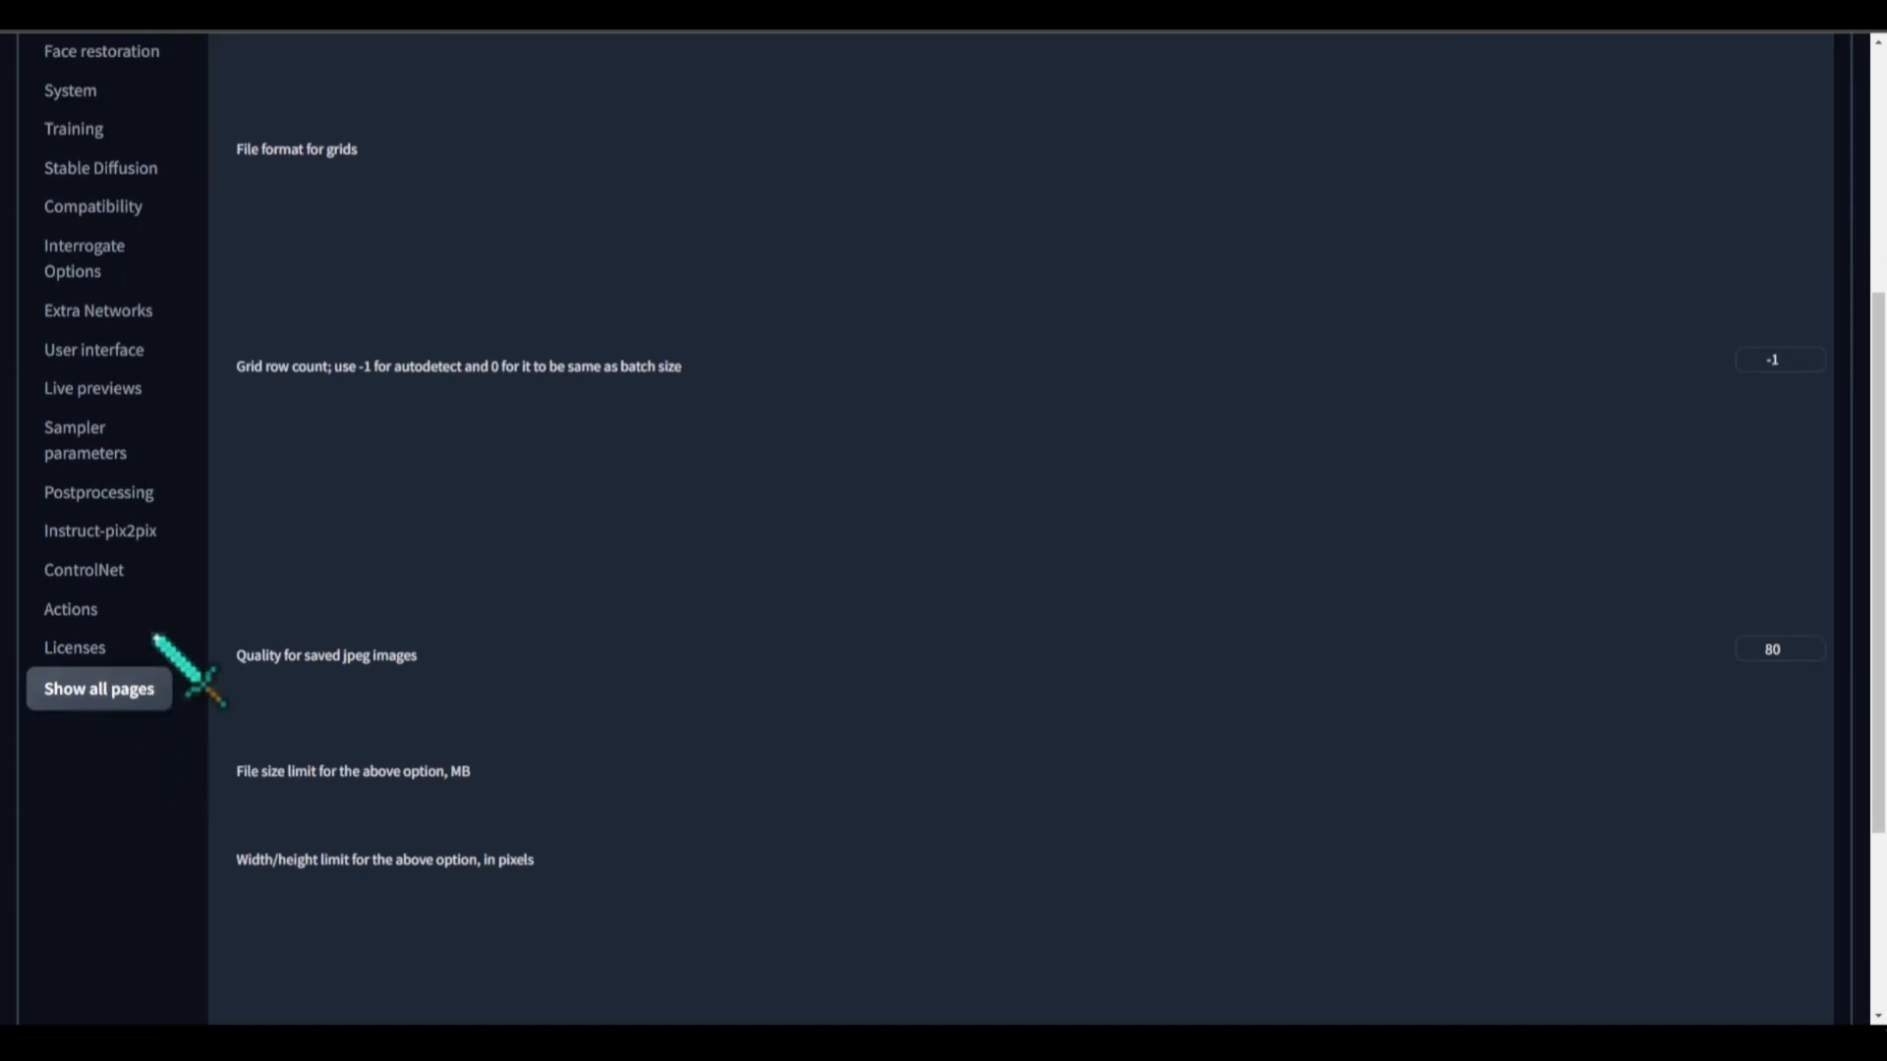
click(120, 575)
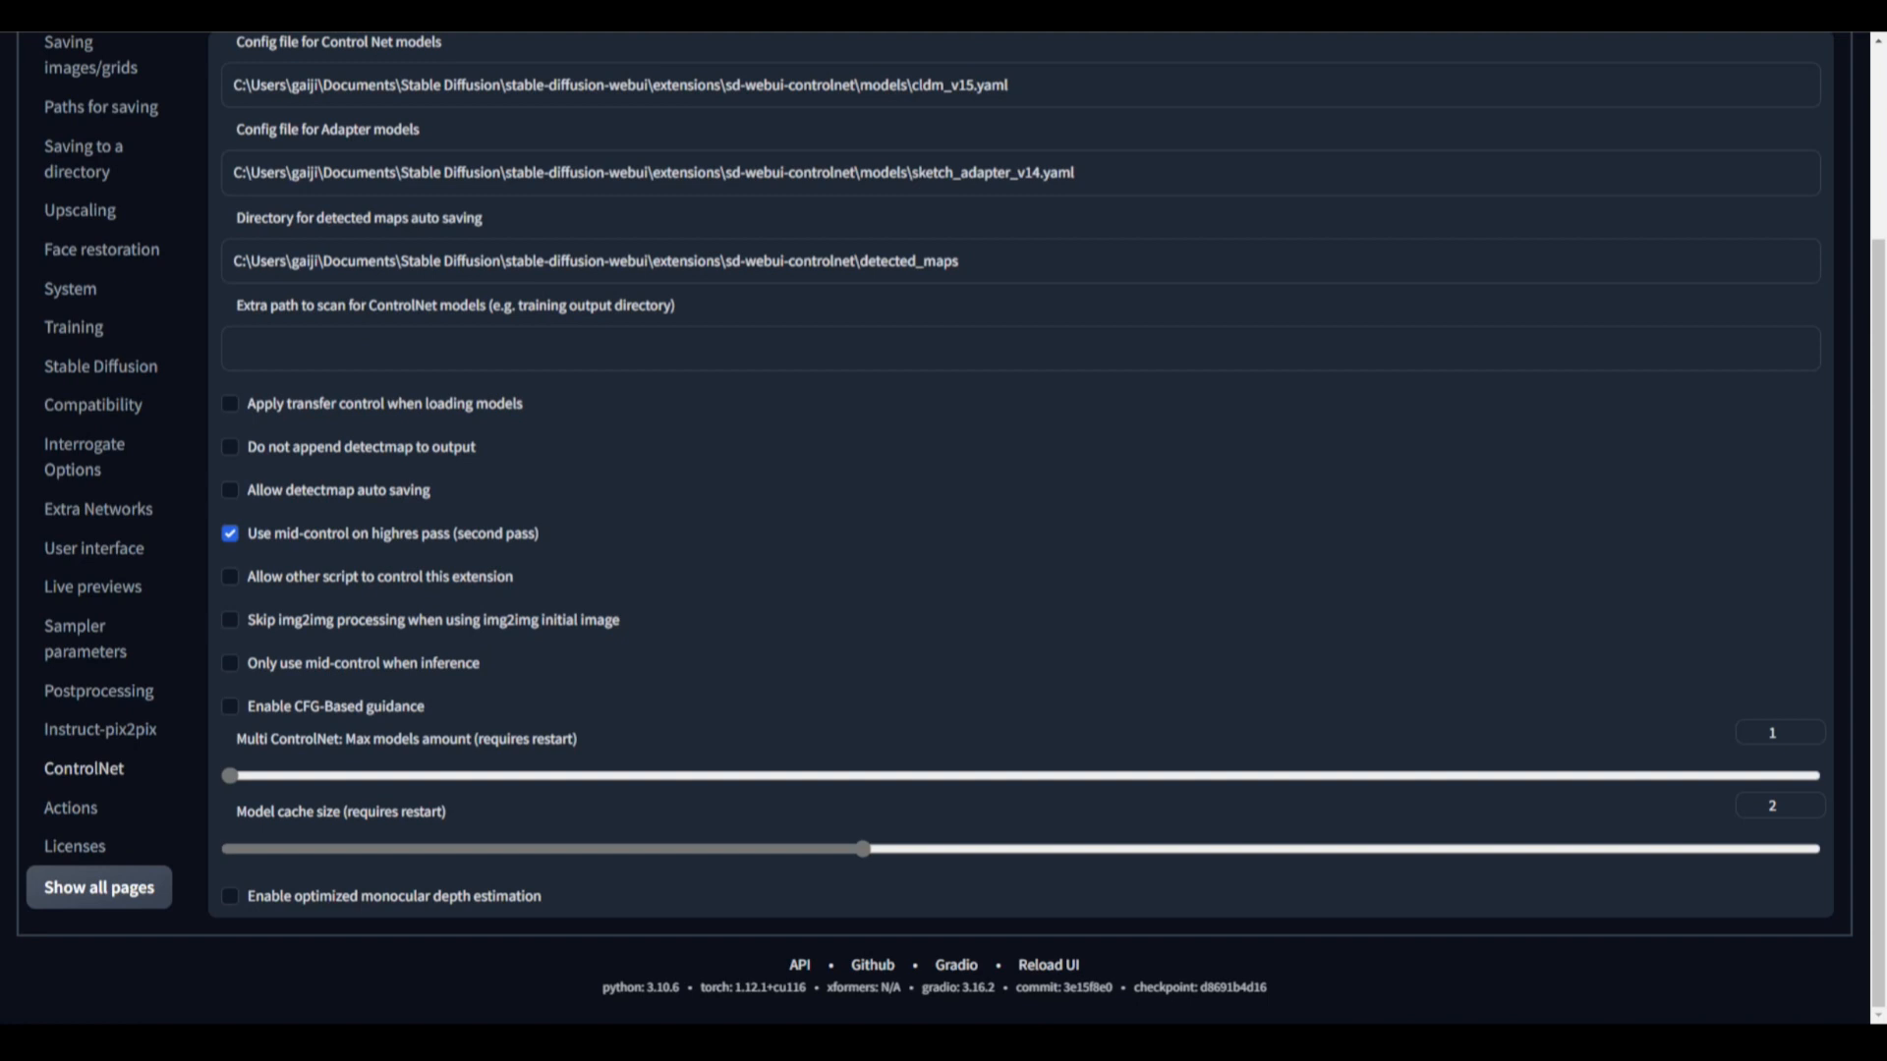
scroll(944, 531, up, 3)
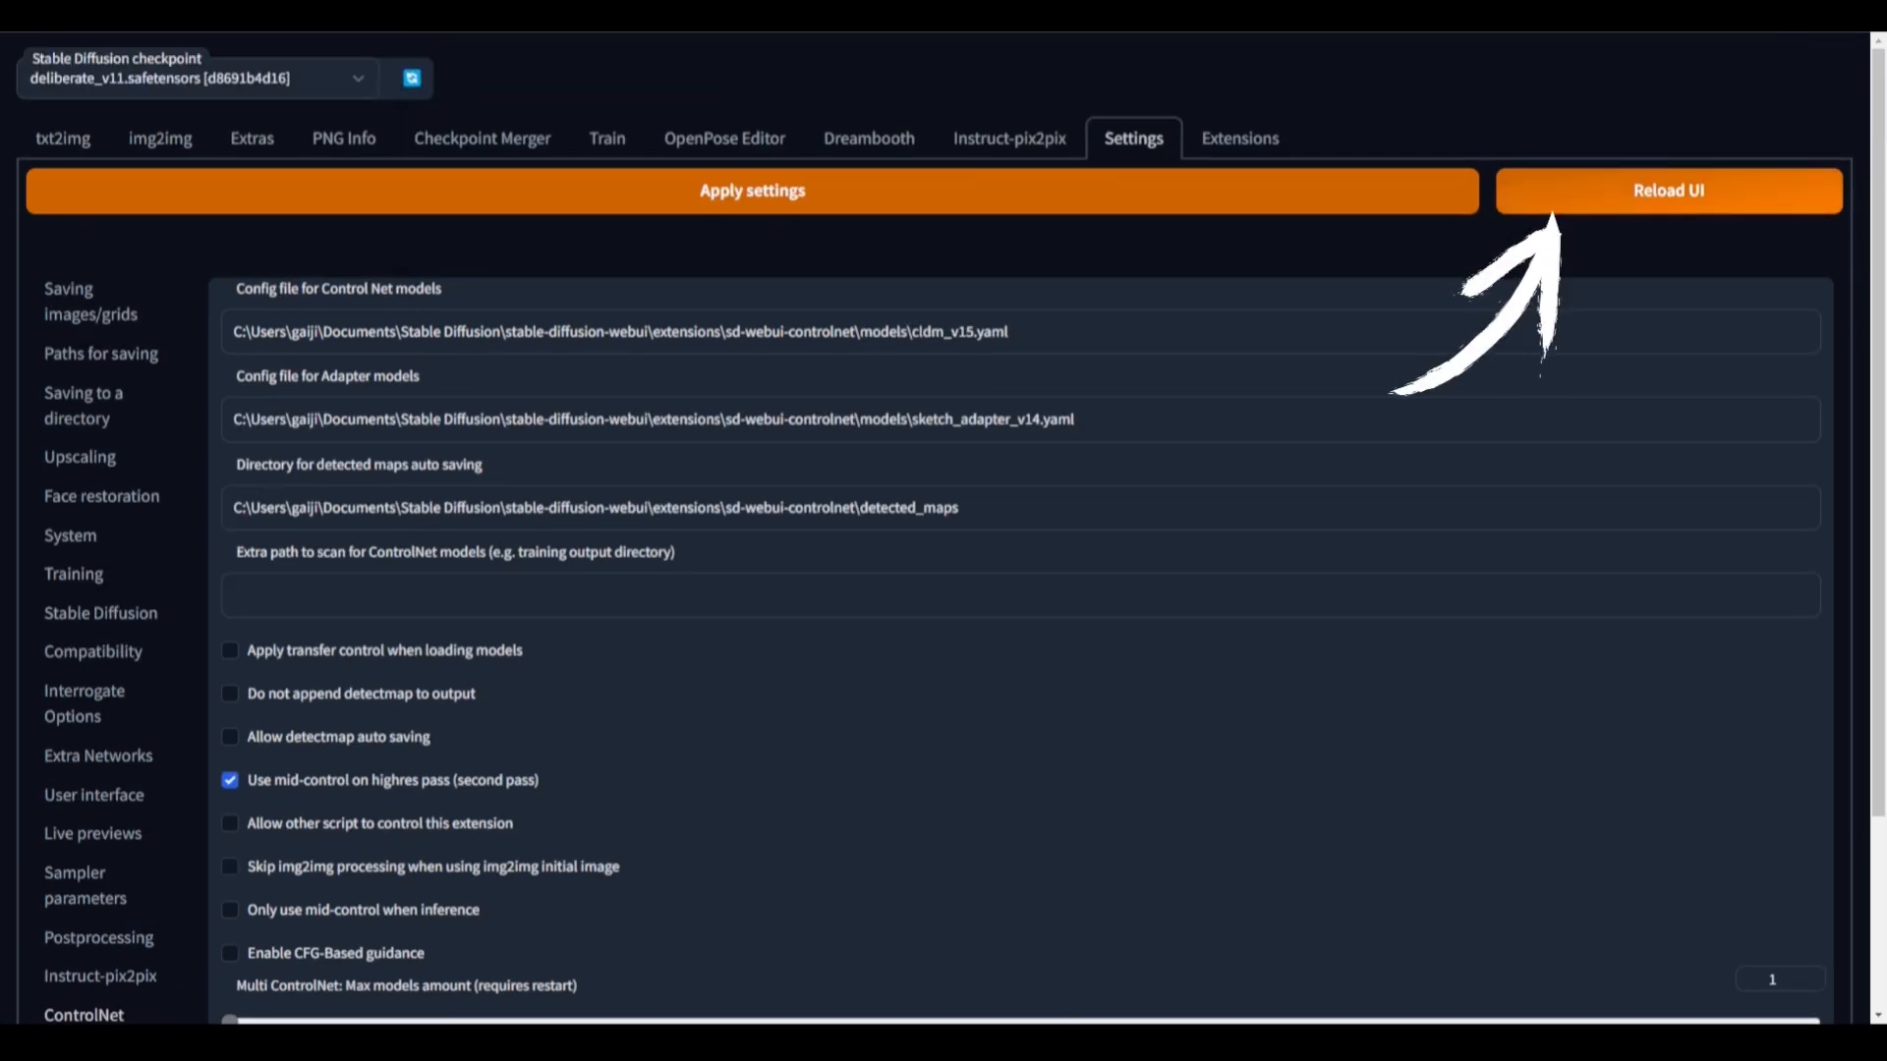
scroll(944, 531, down, 3)
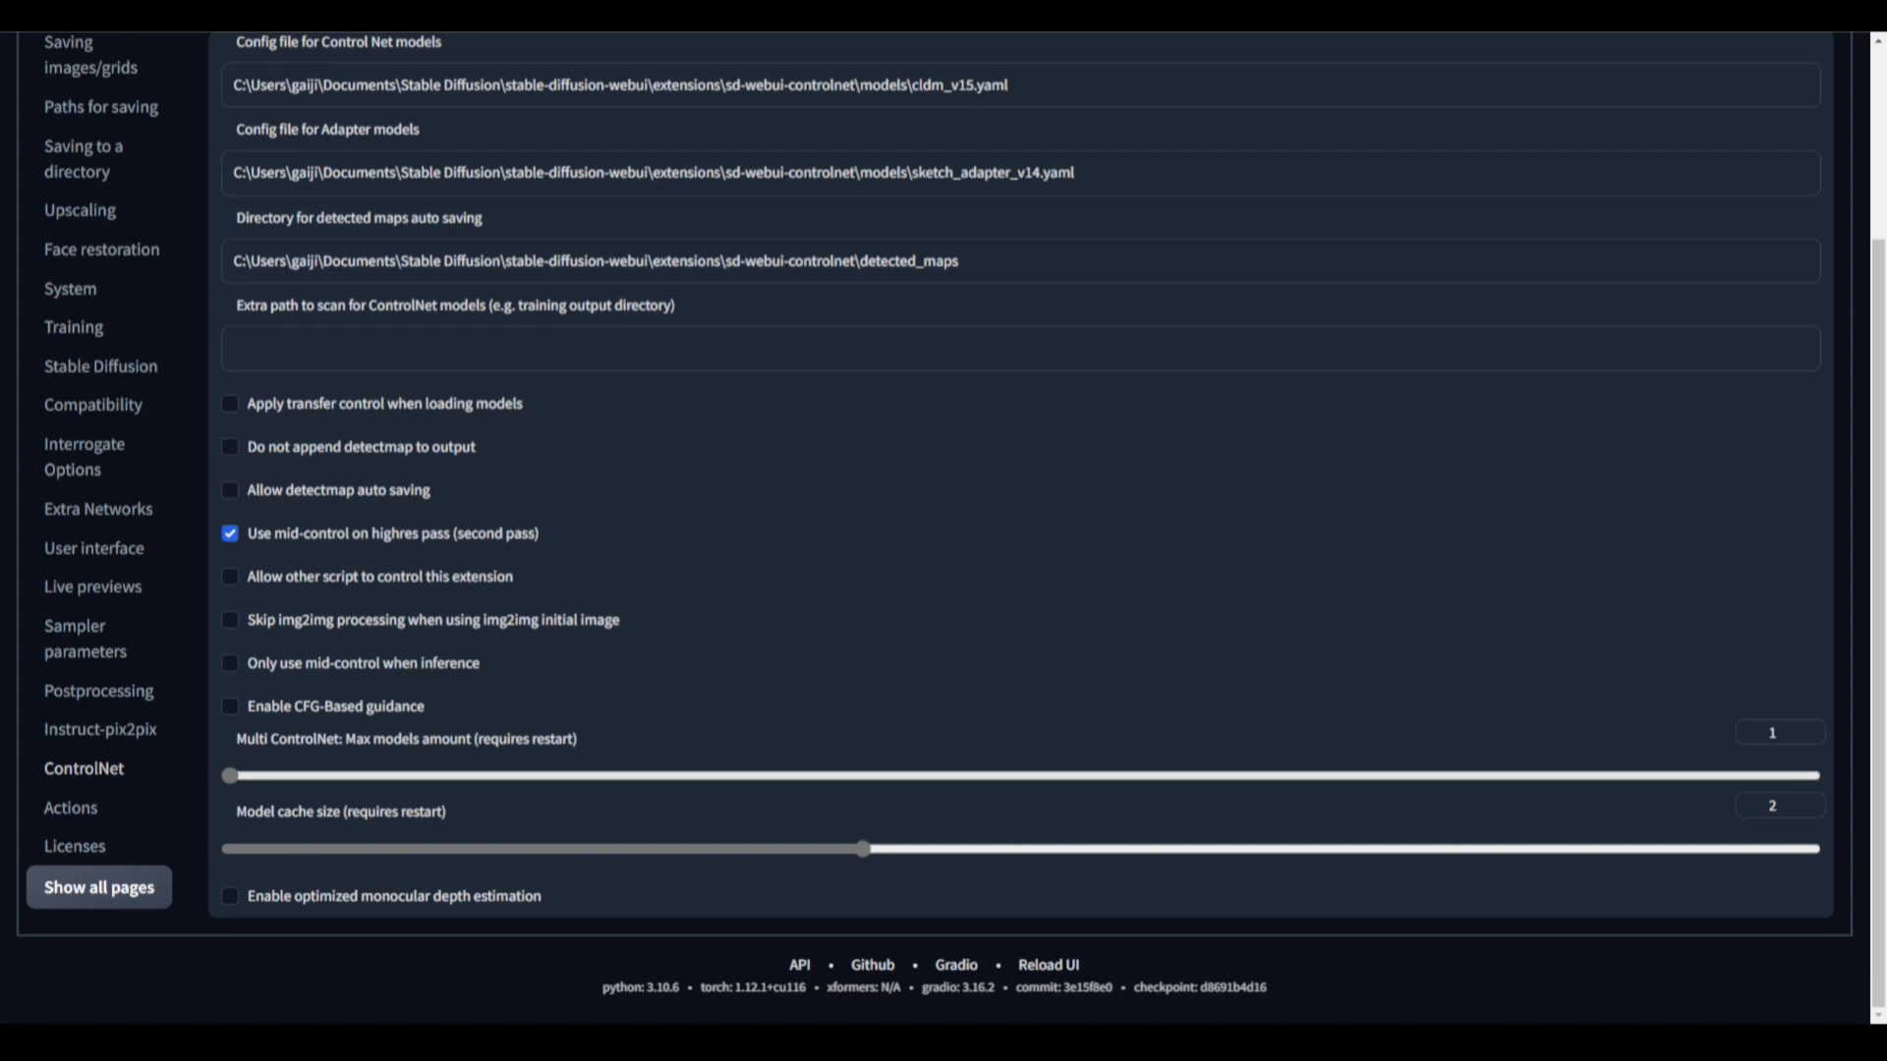
drag(364, 776, 609, 779)
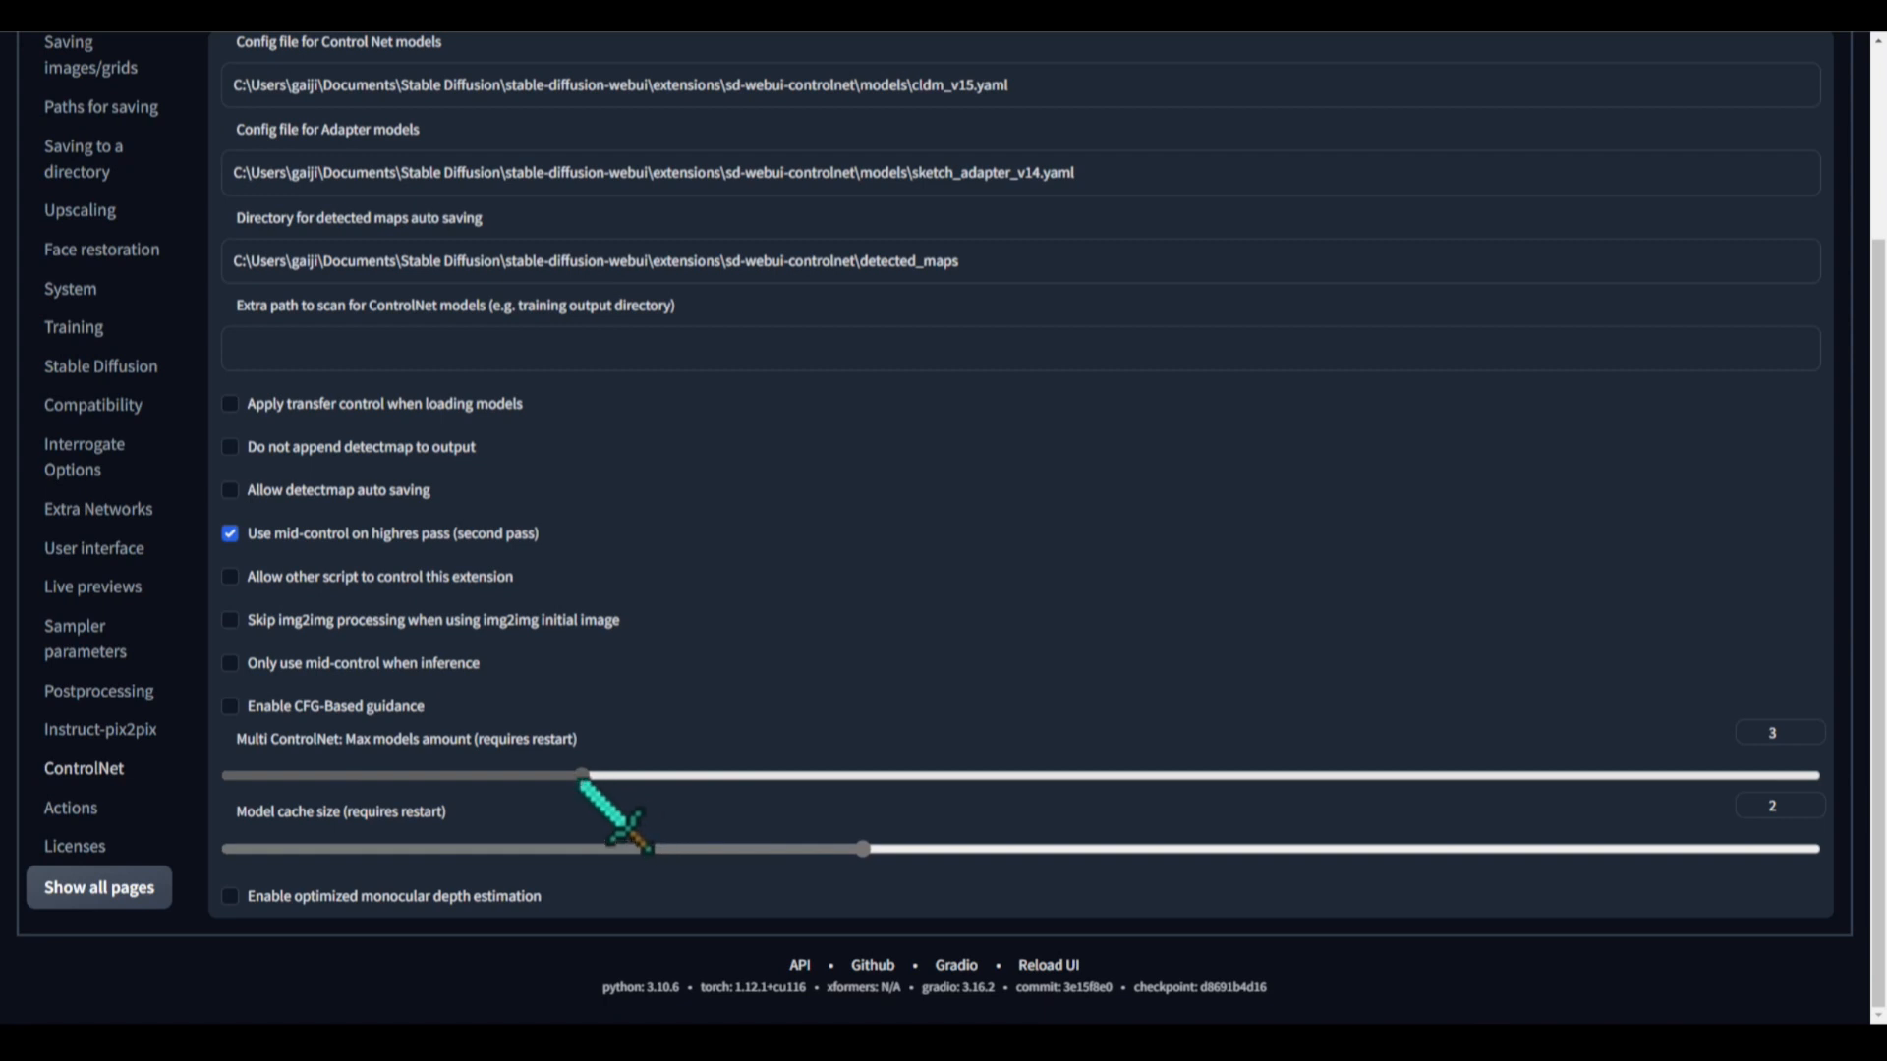
- Apply the changed ControlNet settings and reload the web UI
scroll(629, 688, up, 3)
click(678, 188)
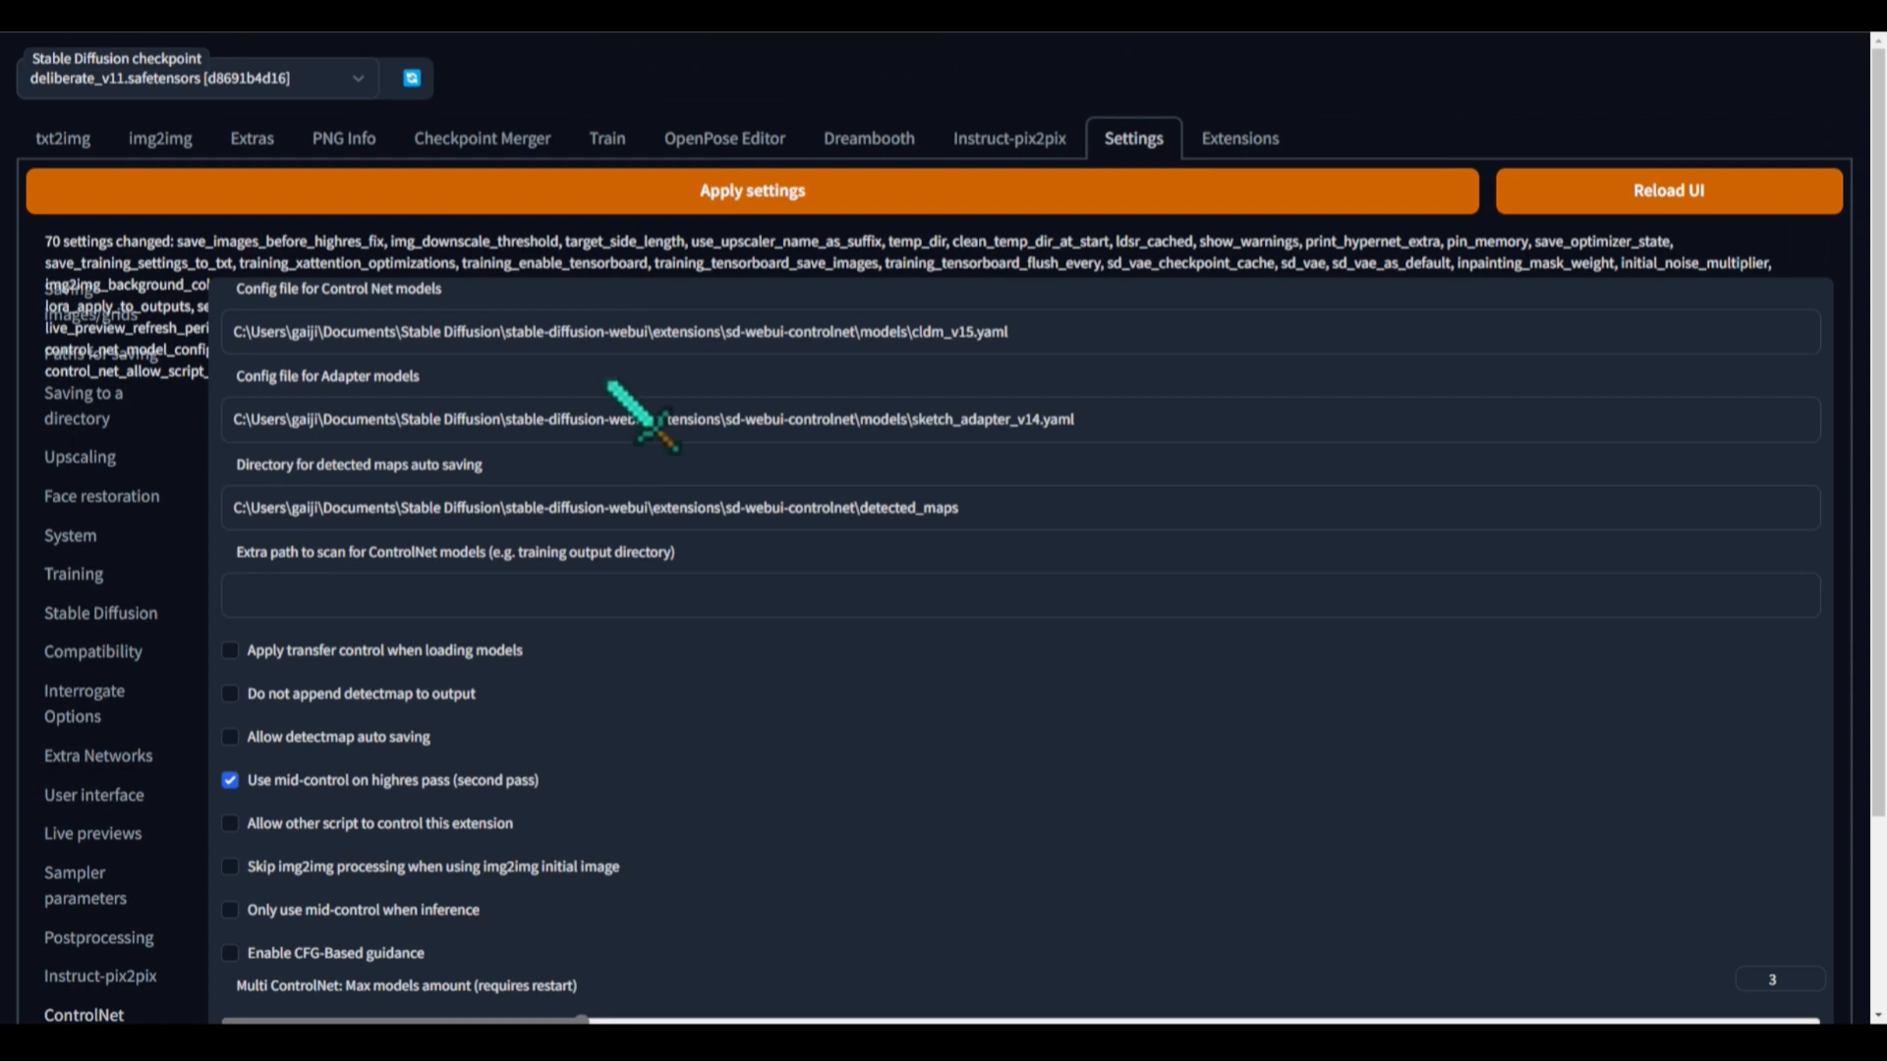
click(1722, 189)
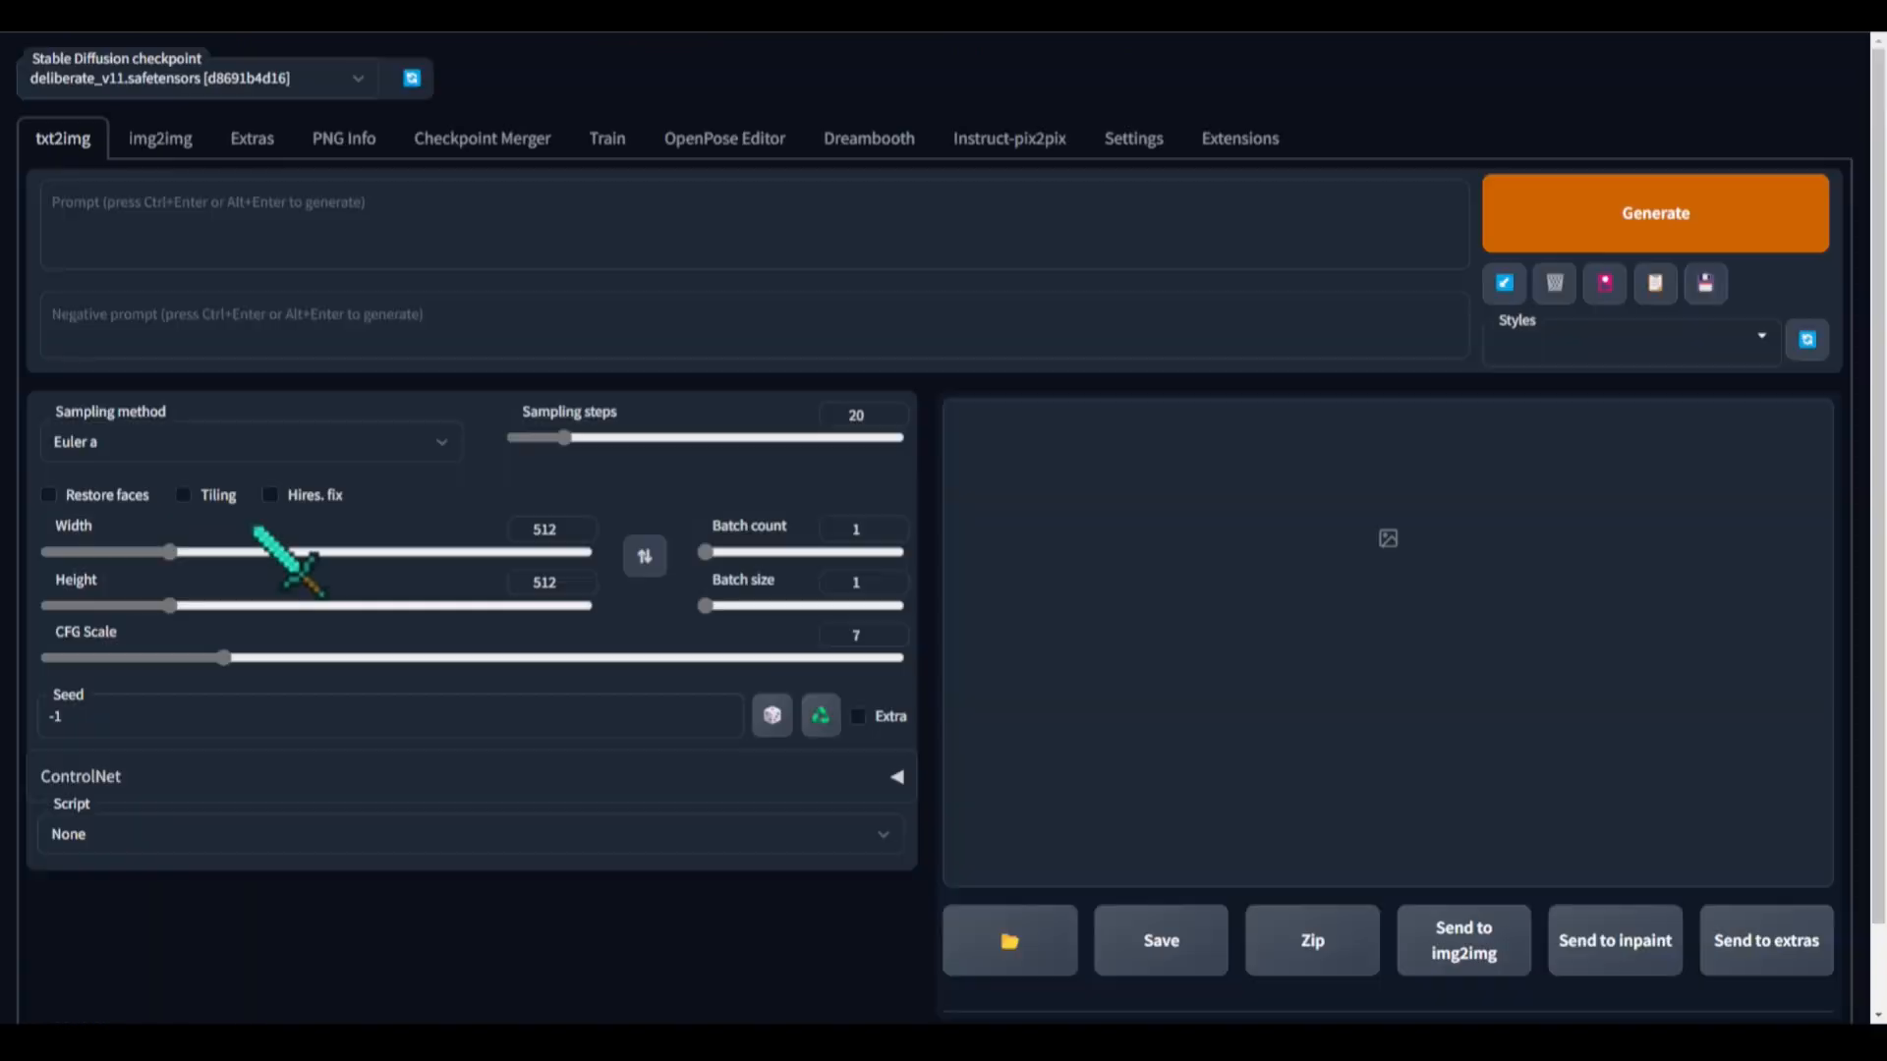
- Expand the ControlNet section in txt2img and look over its options after the reload
click(138, 777)
scroll(263, 570, down, 9)
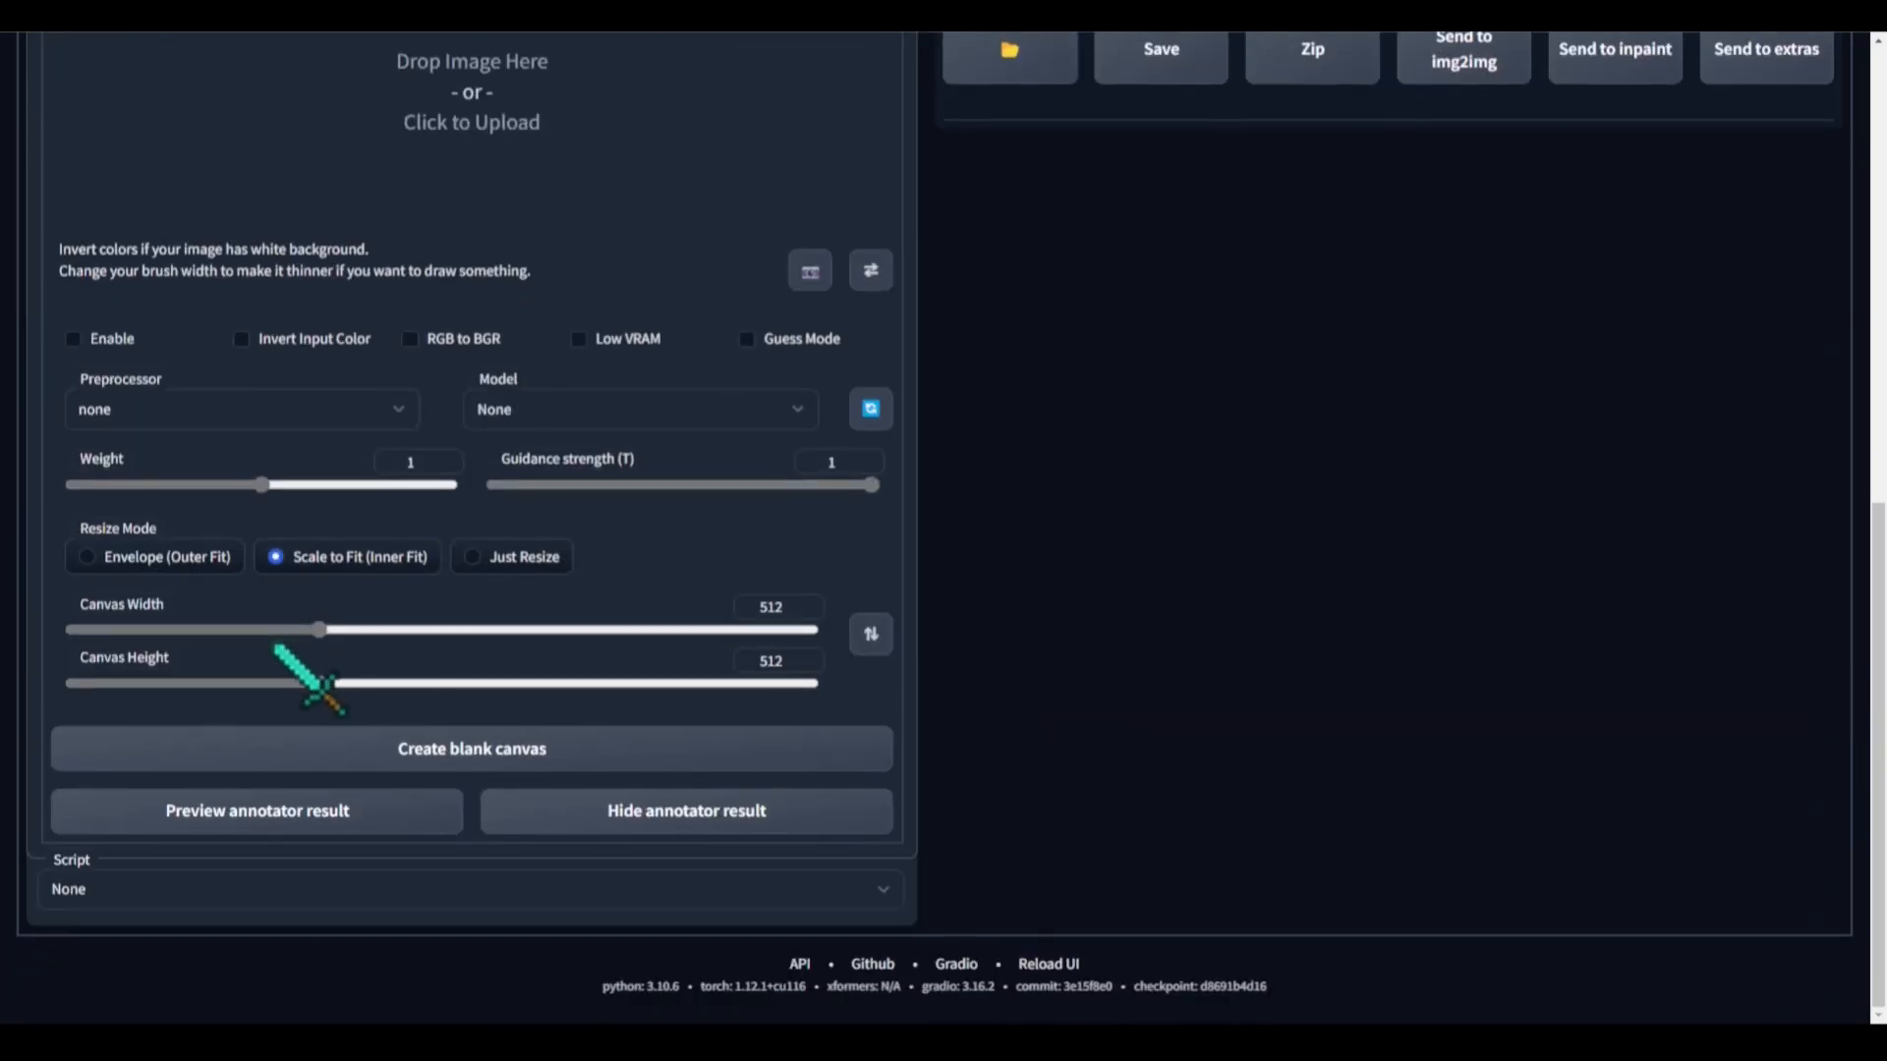
scroll(236, 356, up, 3)
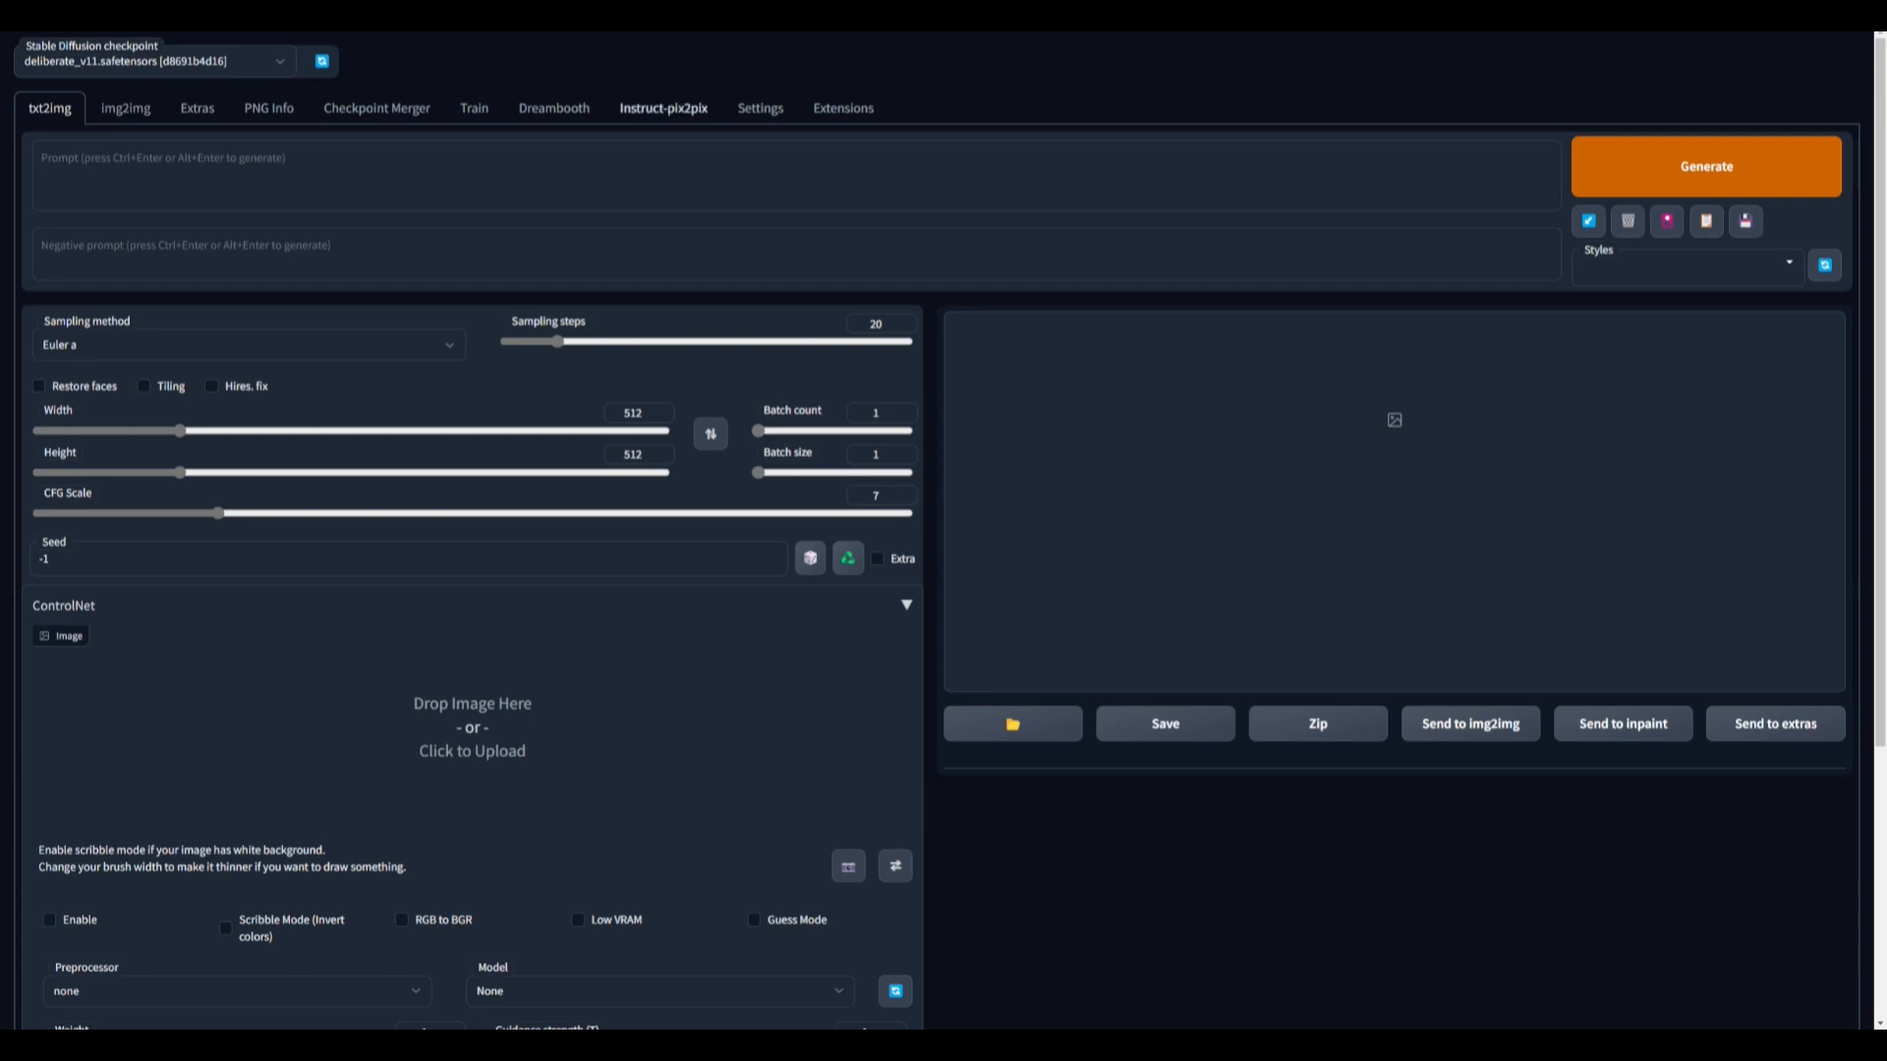
- Install the OpenPose Editor extension from the list of available extensions and restart the web UI
click(842, 108)
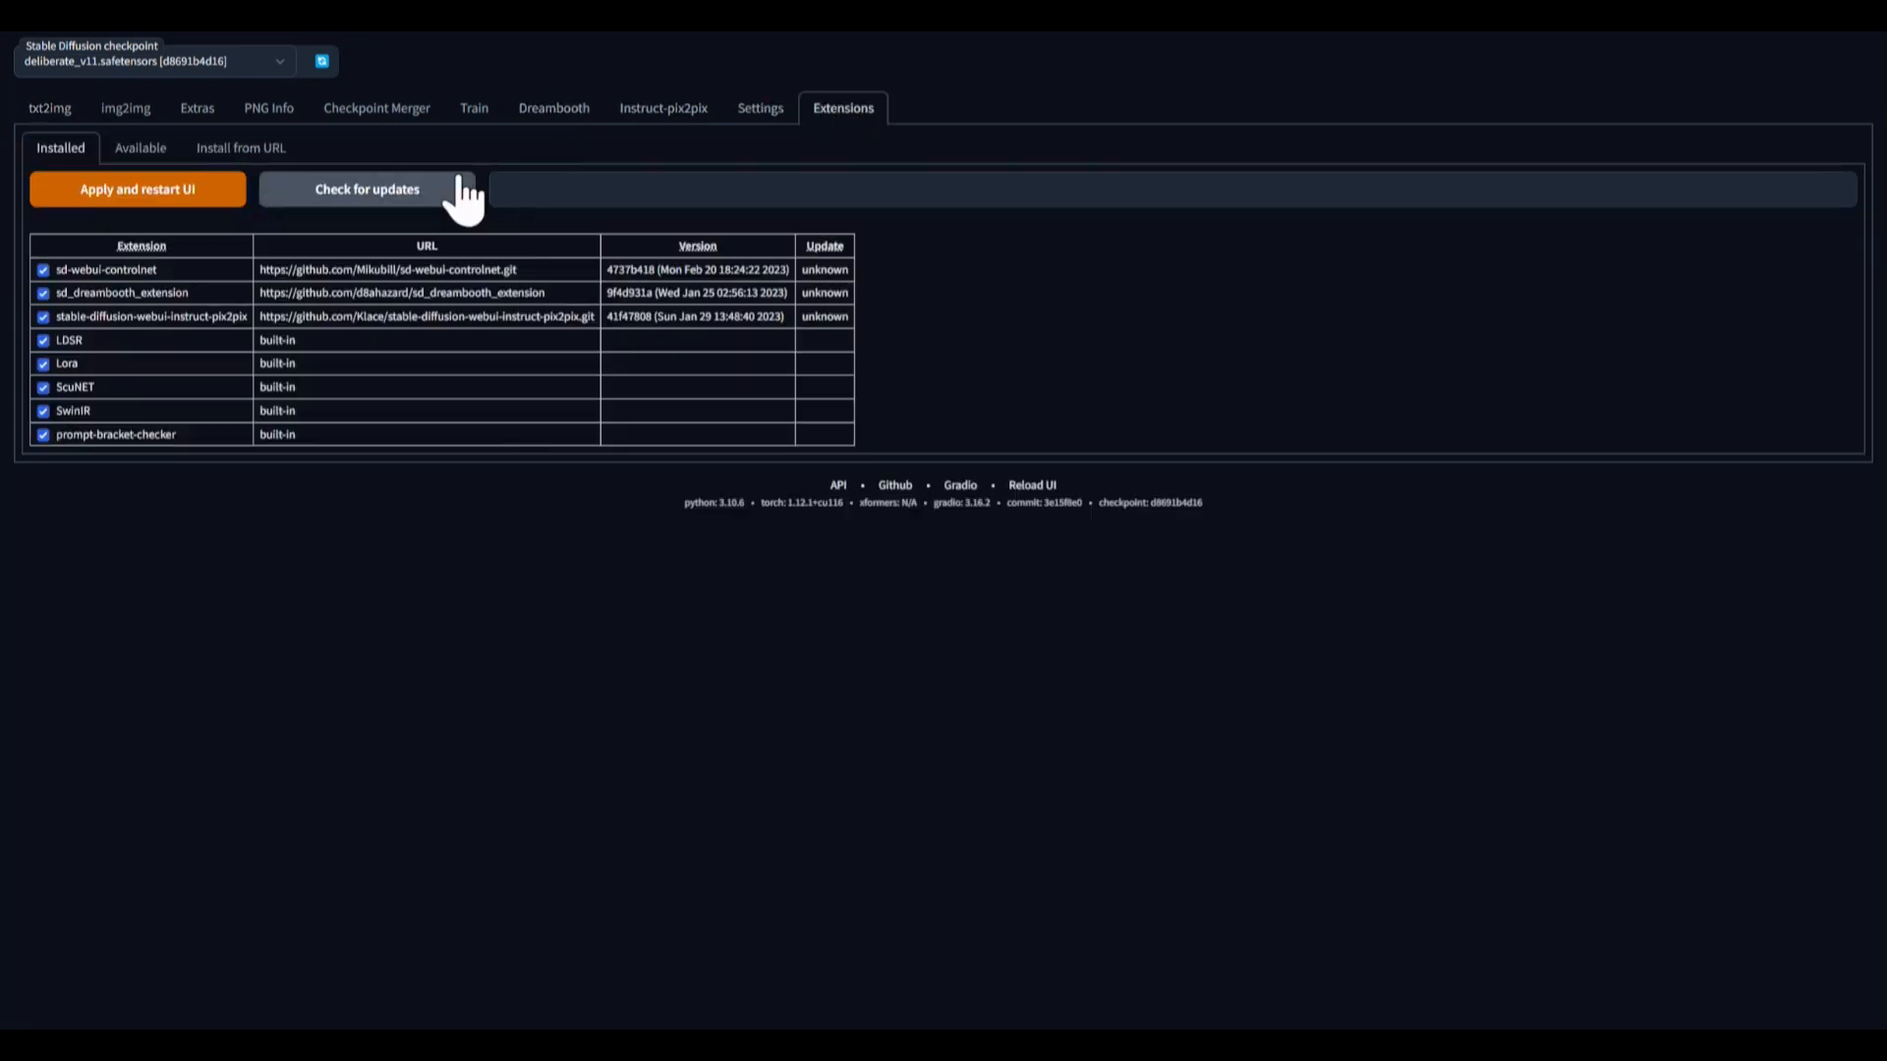
click(153, 149)
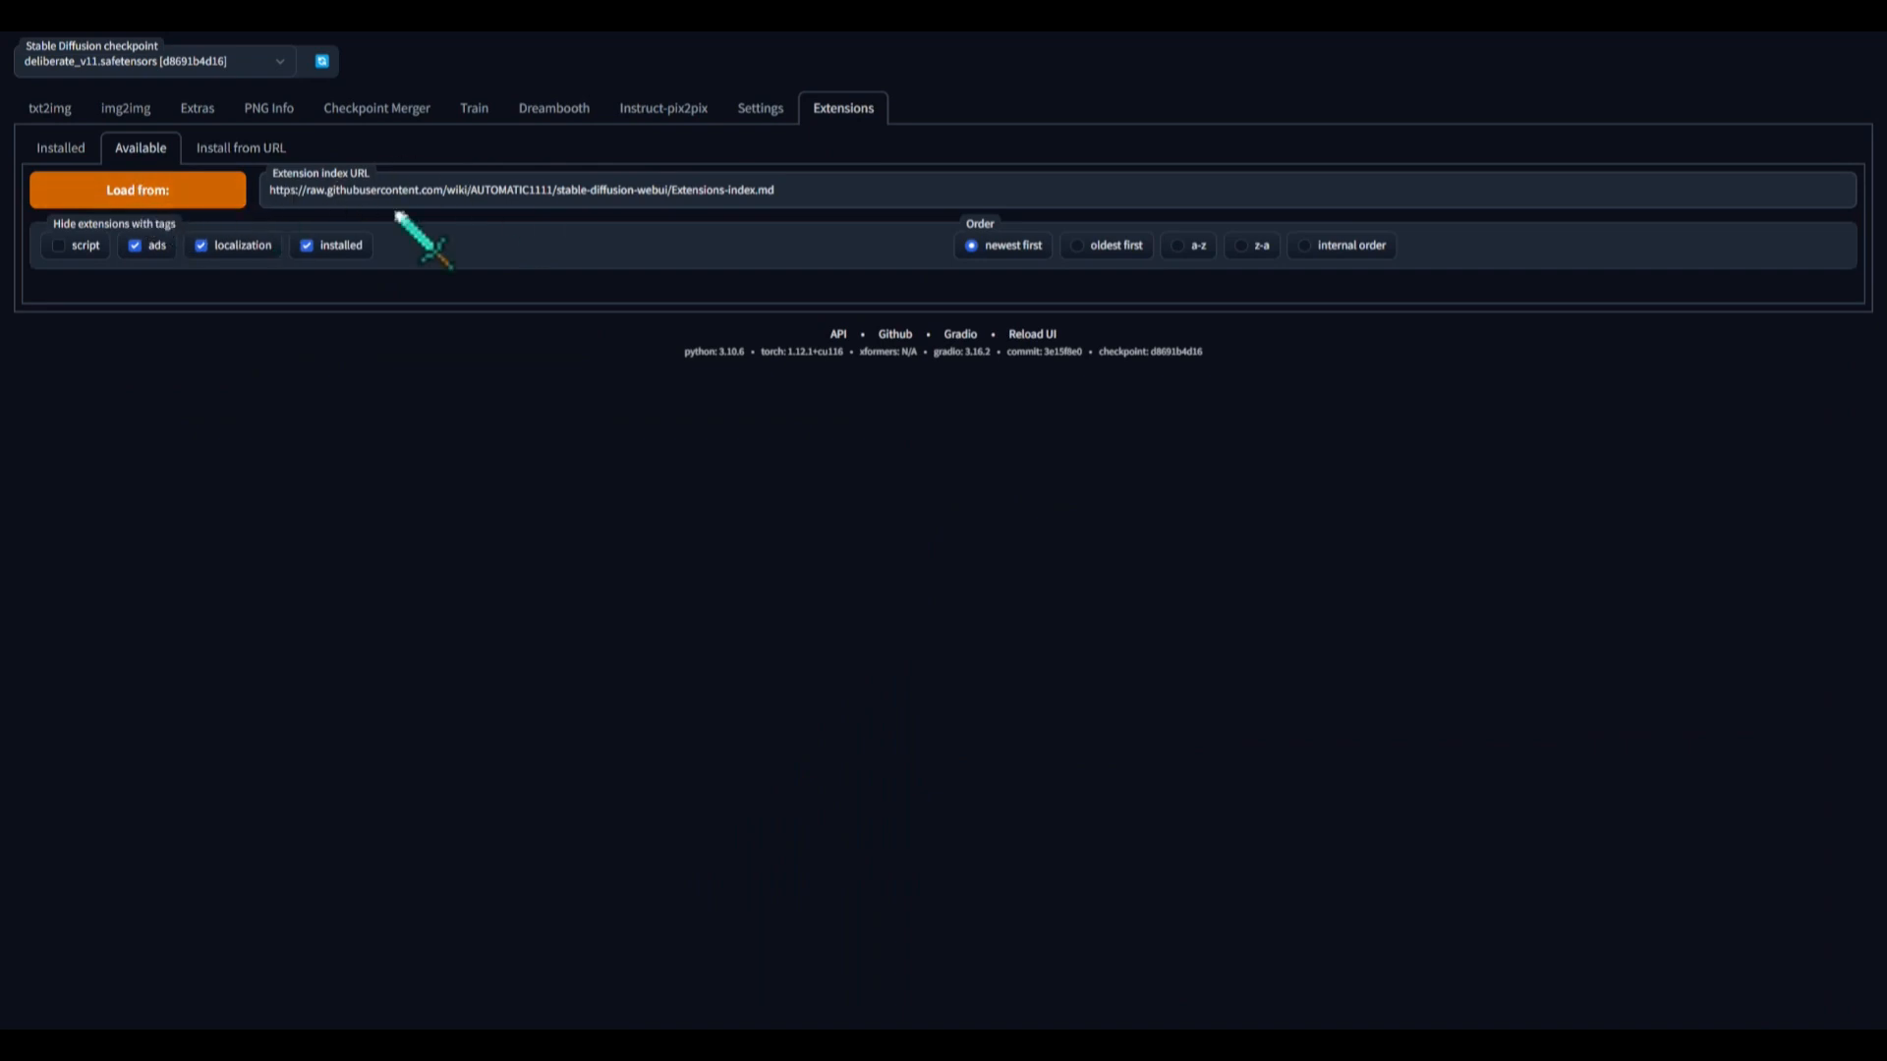
click(167, 195)
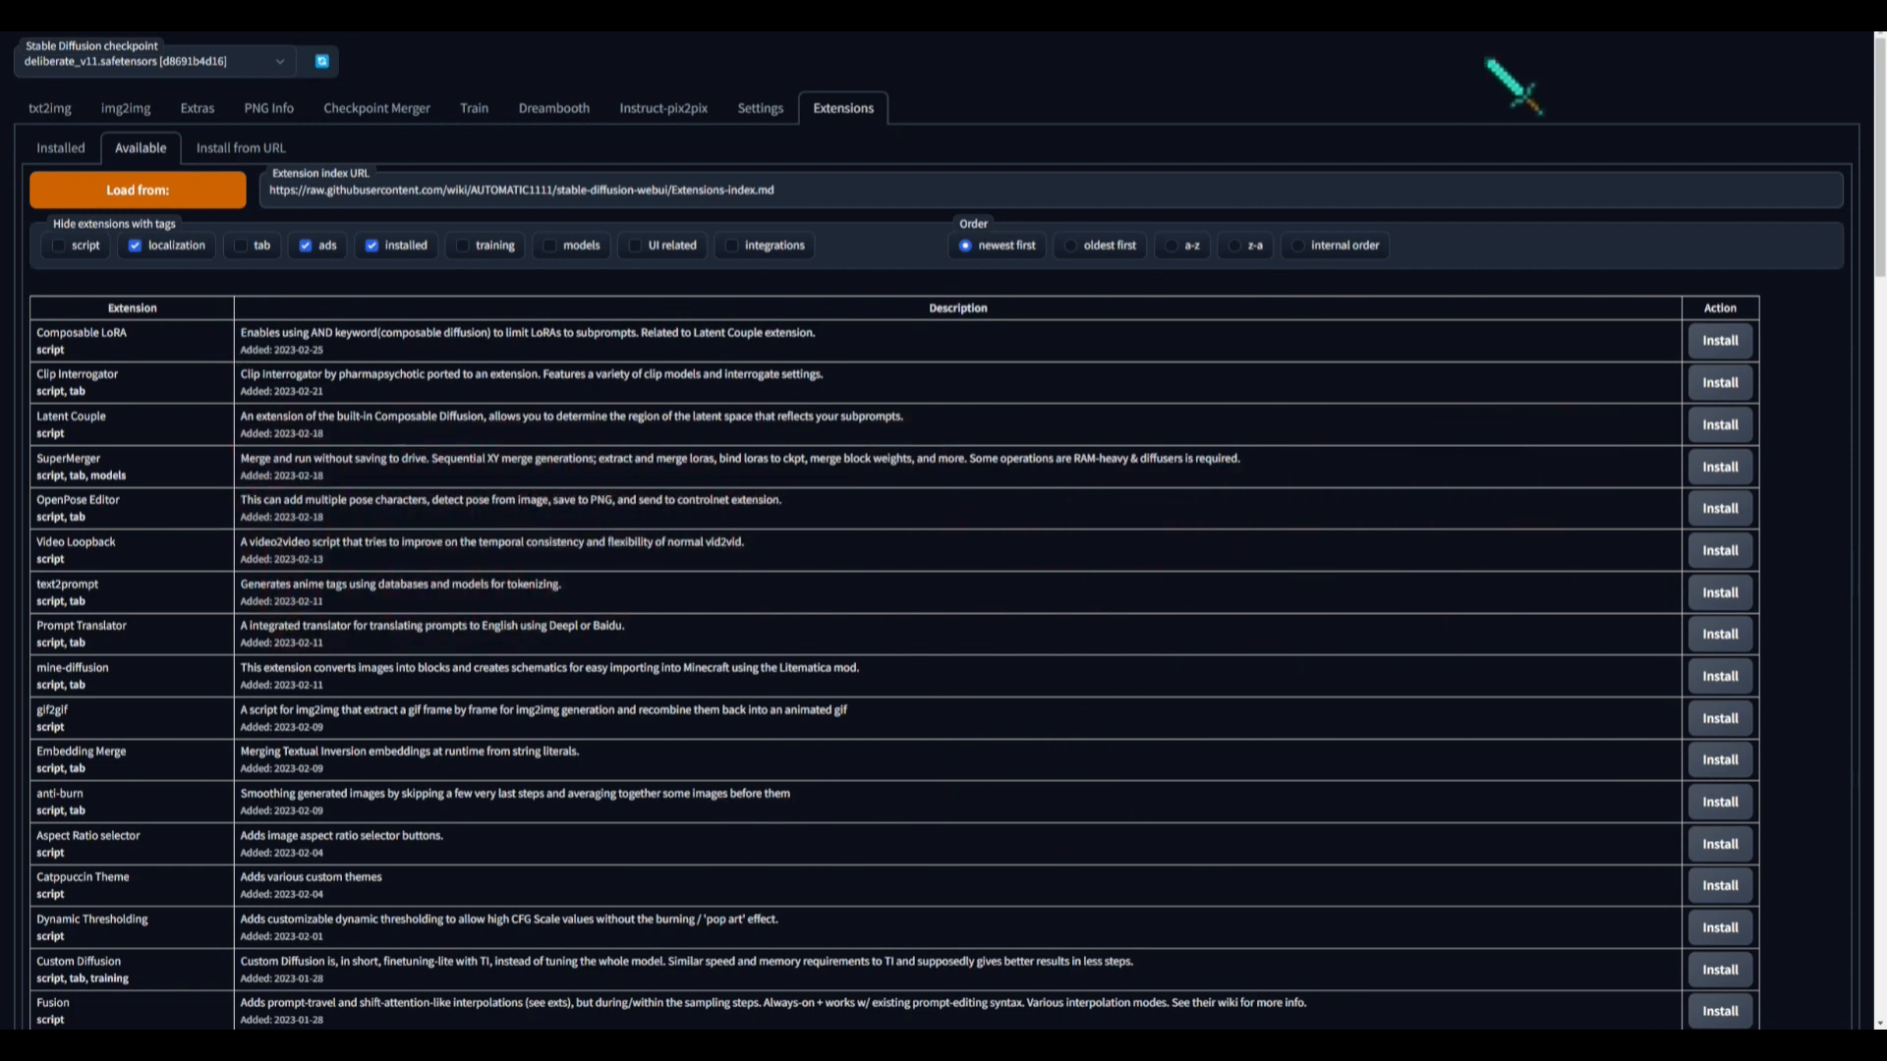
text(Pose)
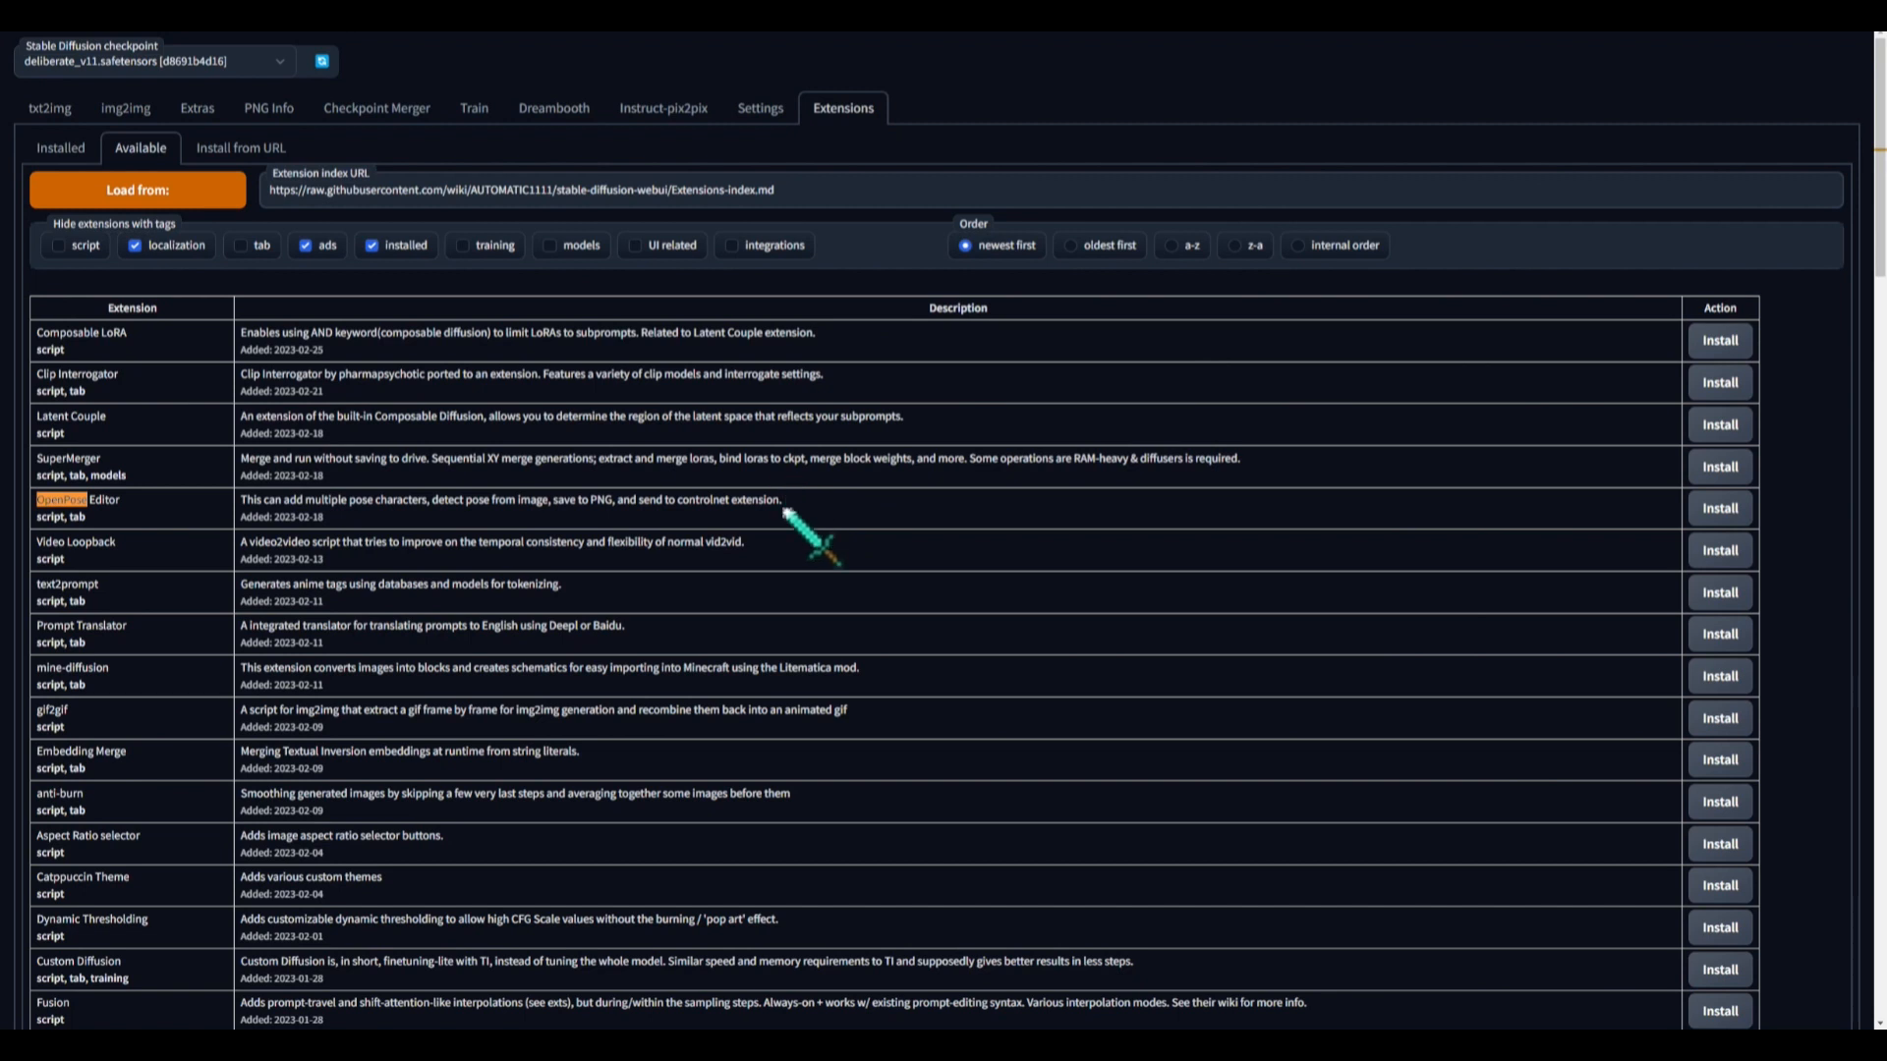
click(1720, 508)
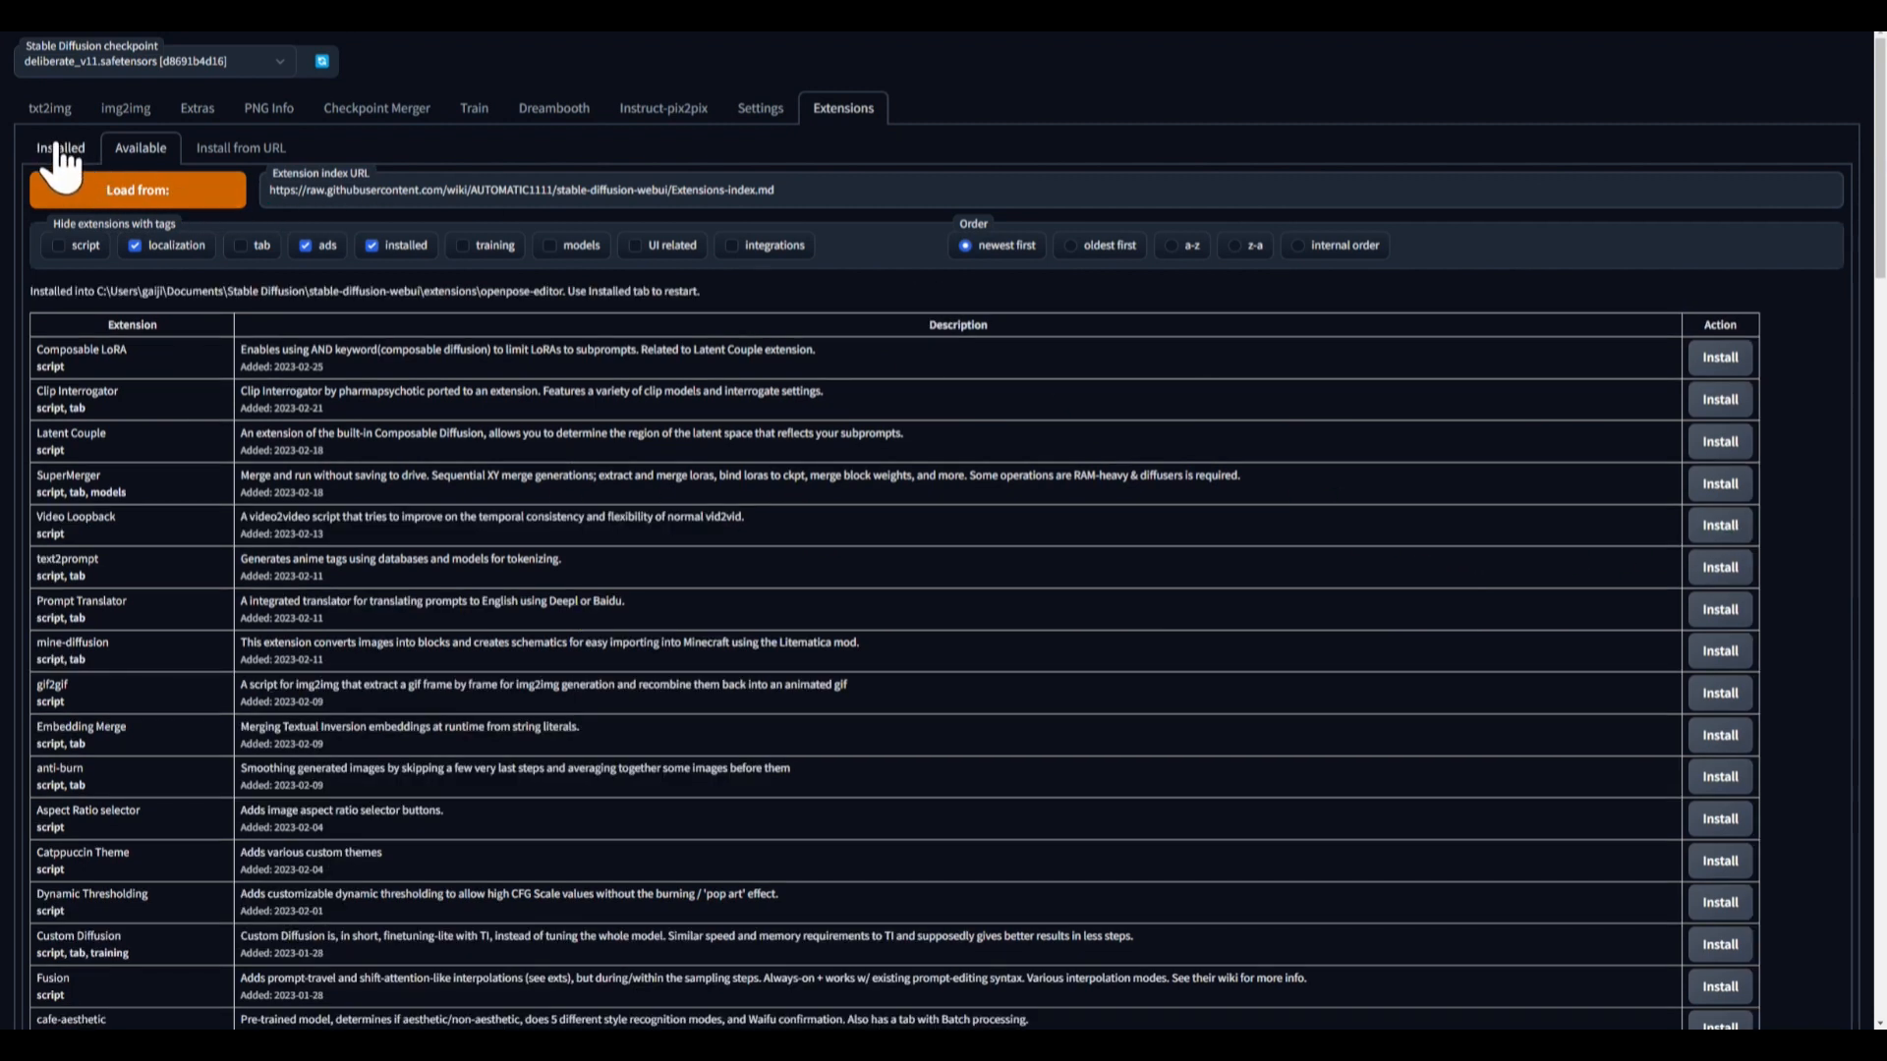
click(61, 149)
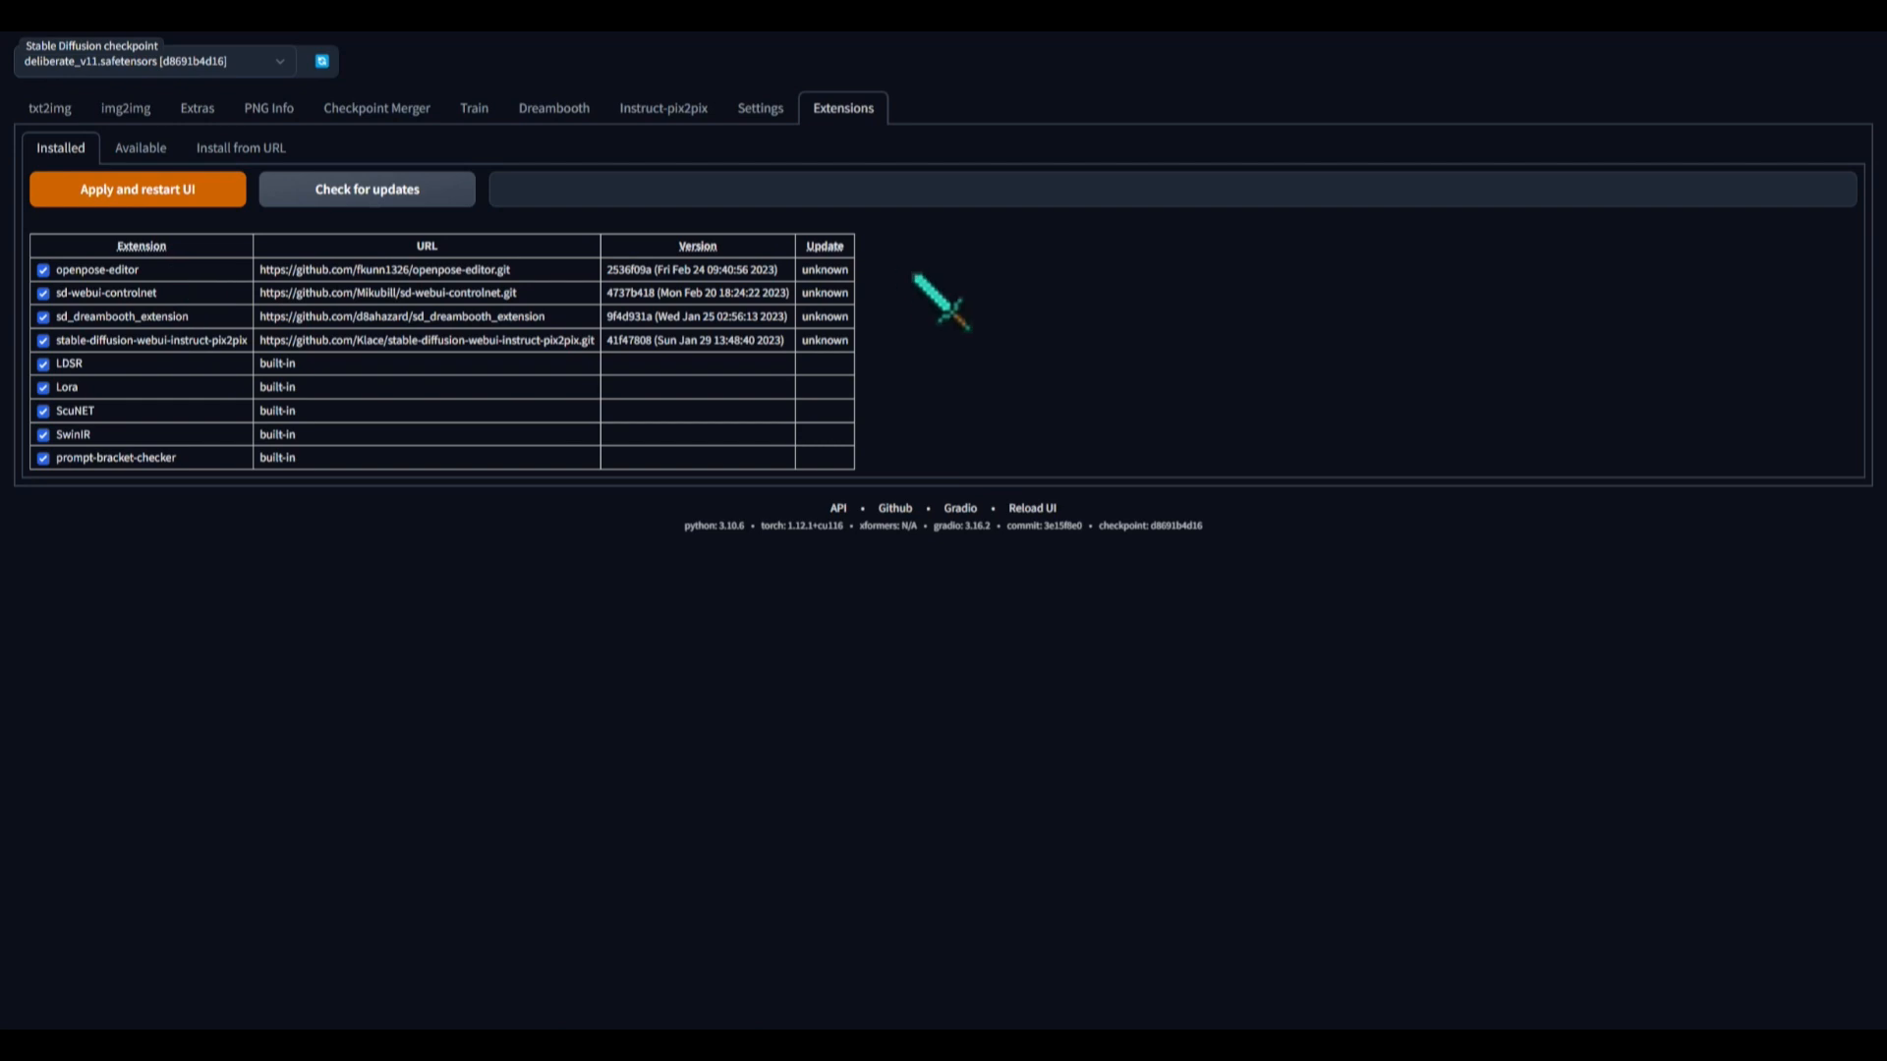
click(199, 194)
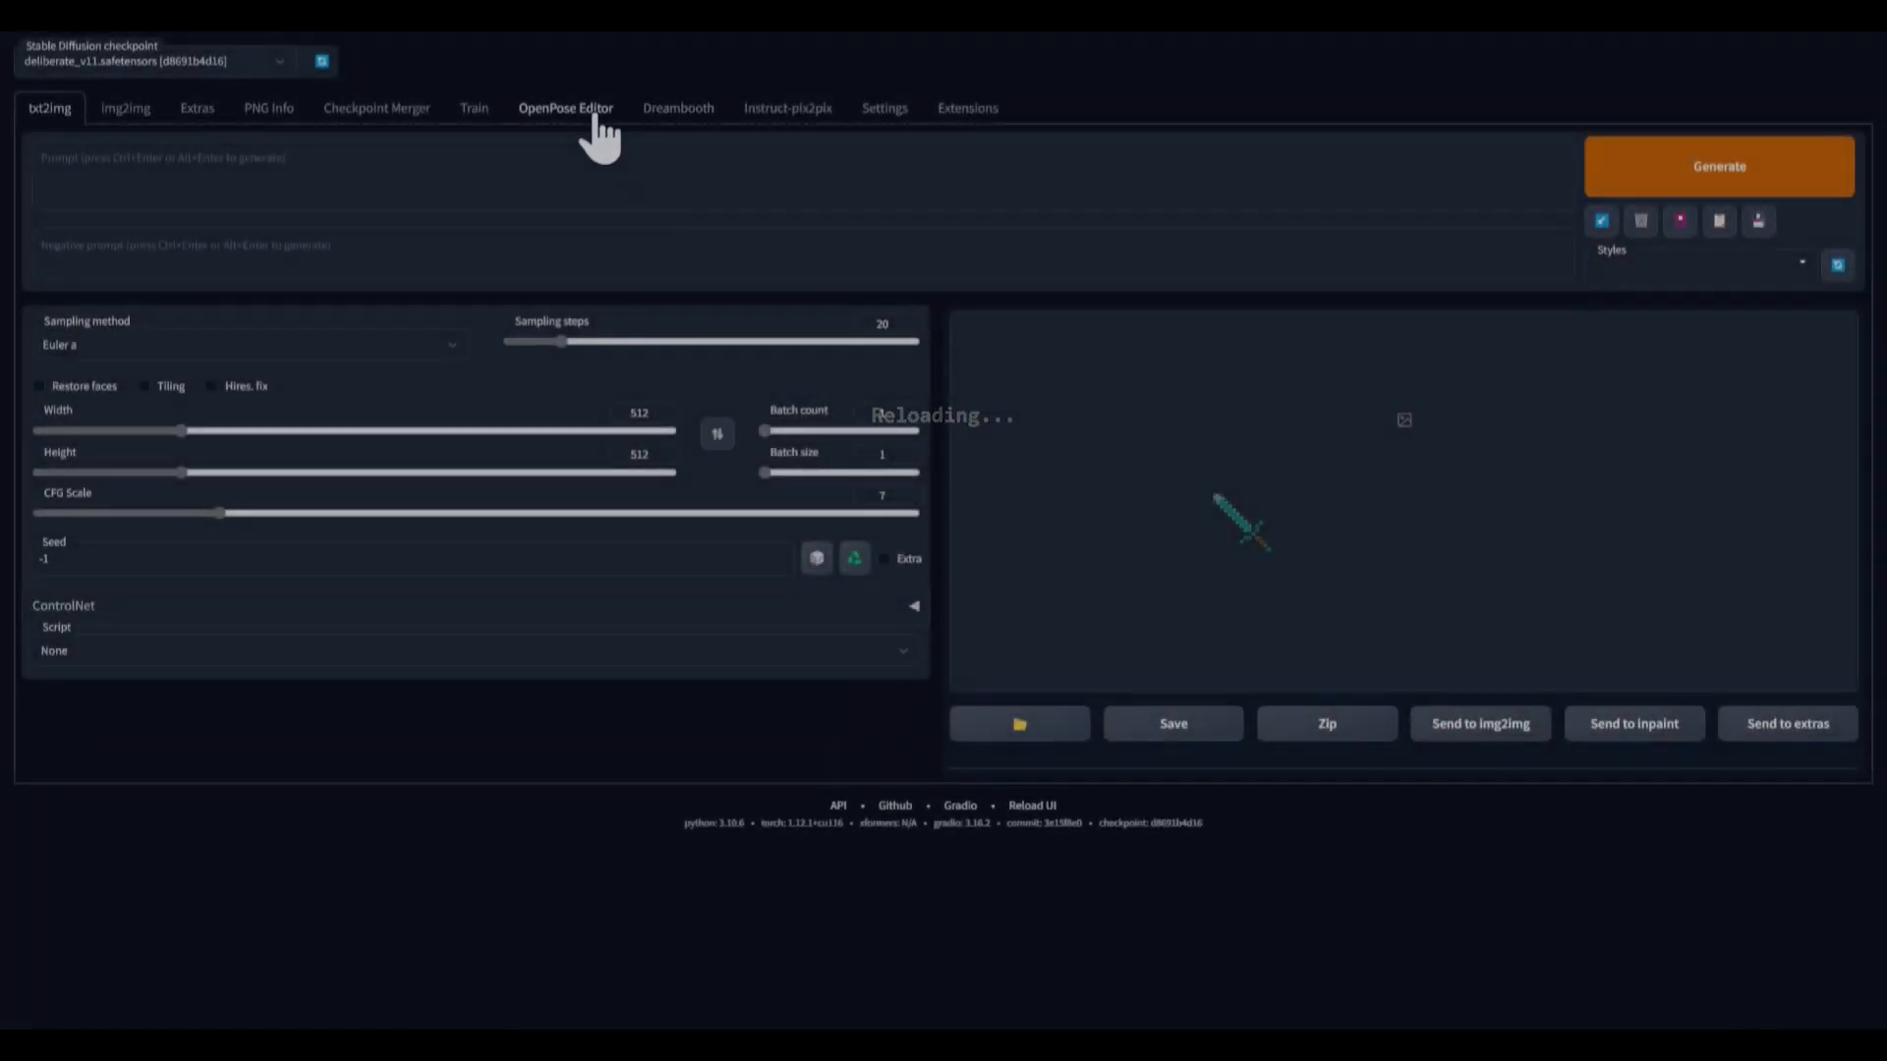
- Open the OpenPose Editor and repose the skeleton, raising the wrist of the orange-yellow arm and shifting the green leg's hip joint outward
click(570, 110)
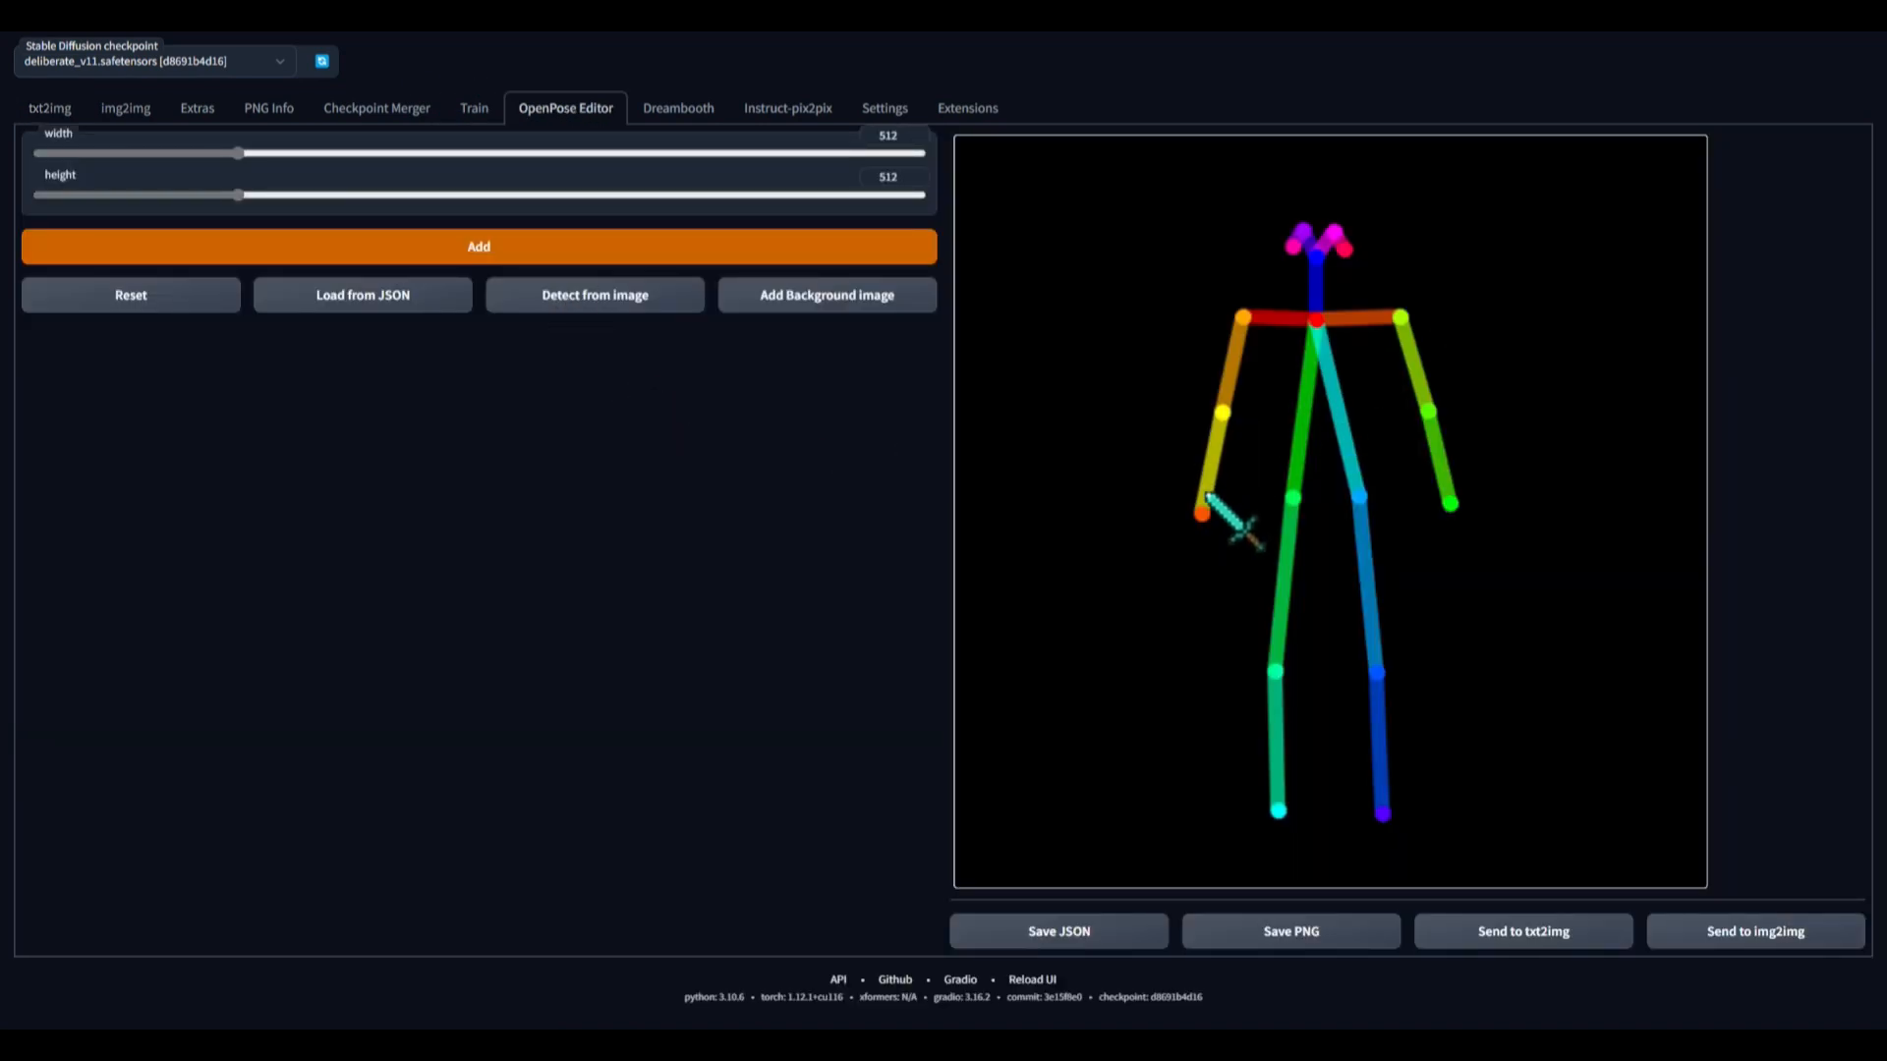
drag(1200, 510, 1080, 325)
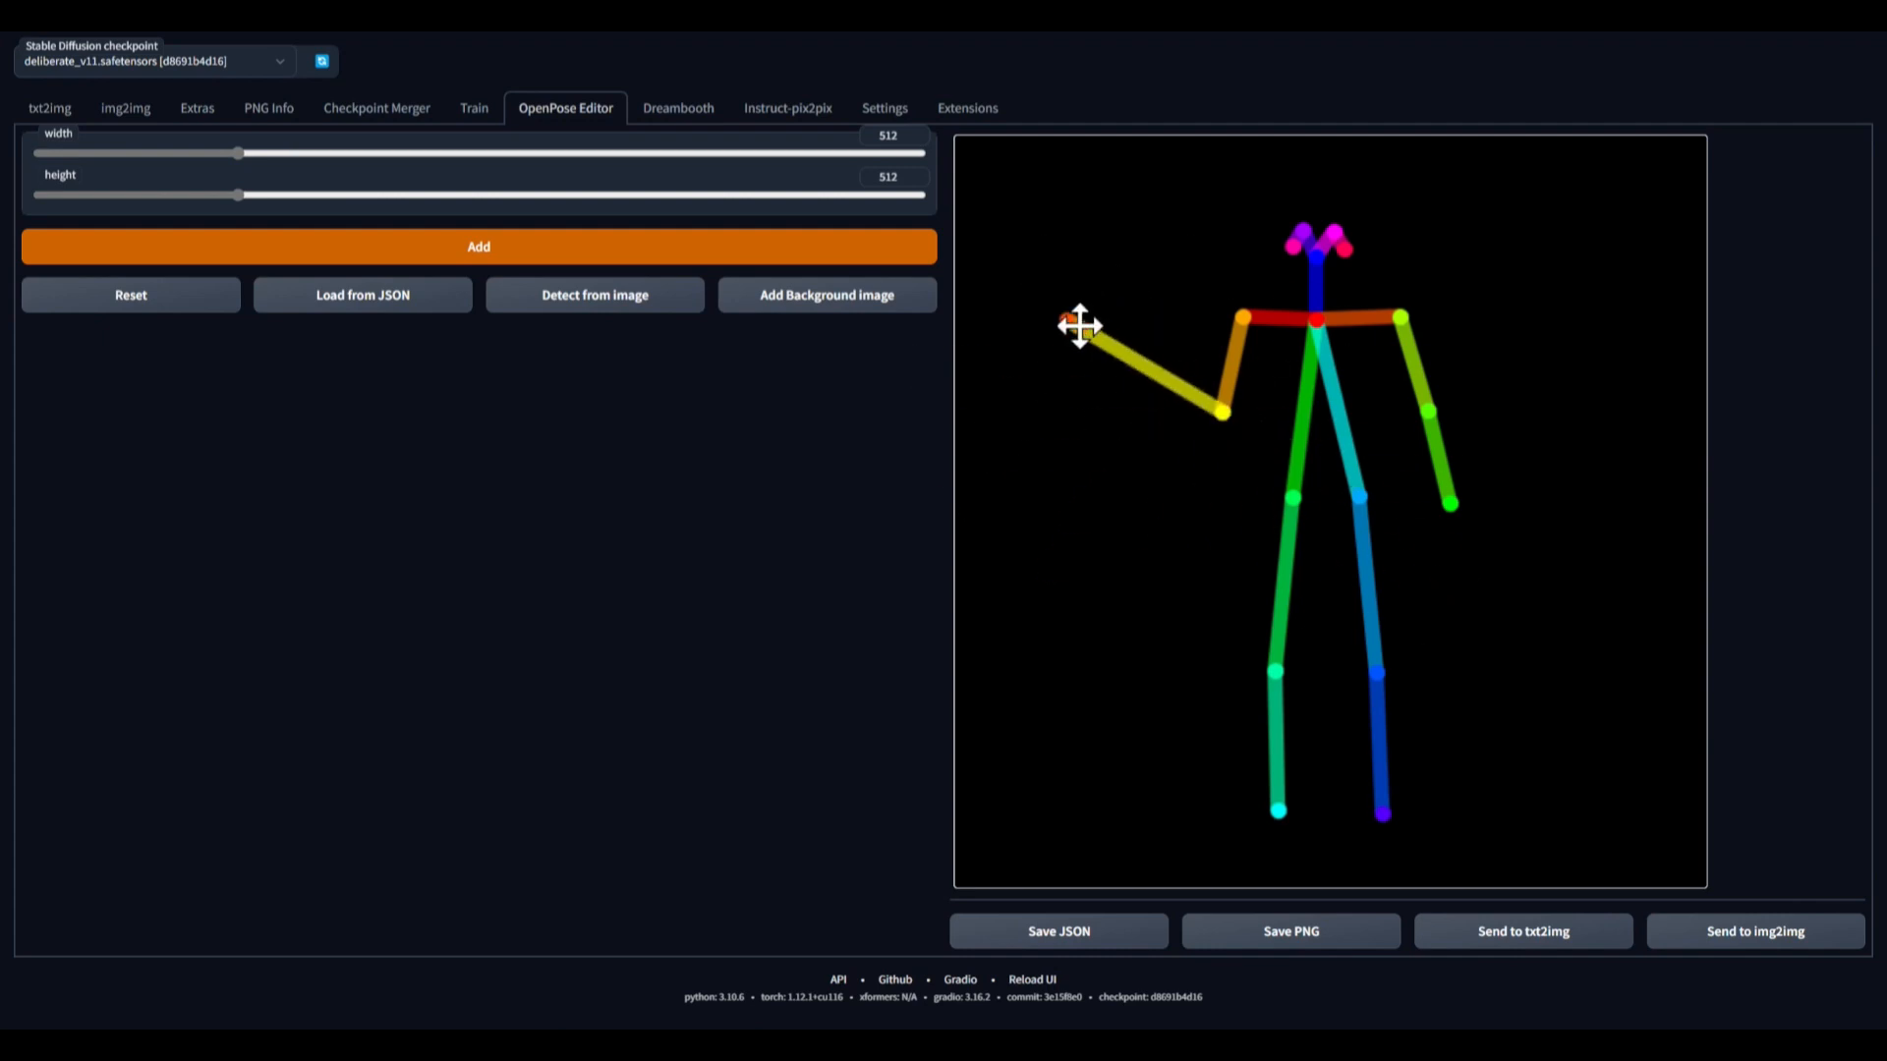
drag(1293, 498, 1186, 611)
drag(1137, 209, 1076, 266)
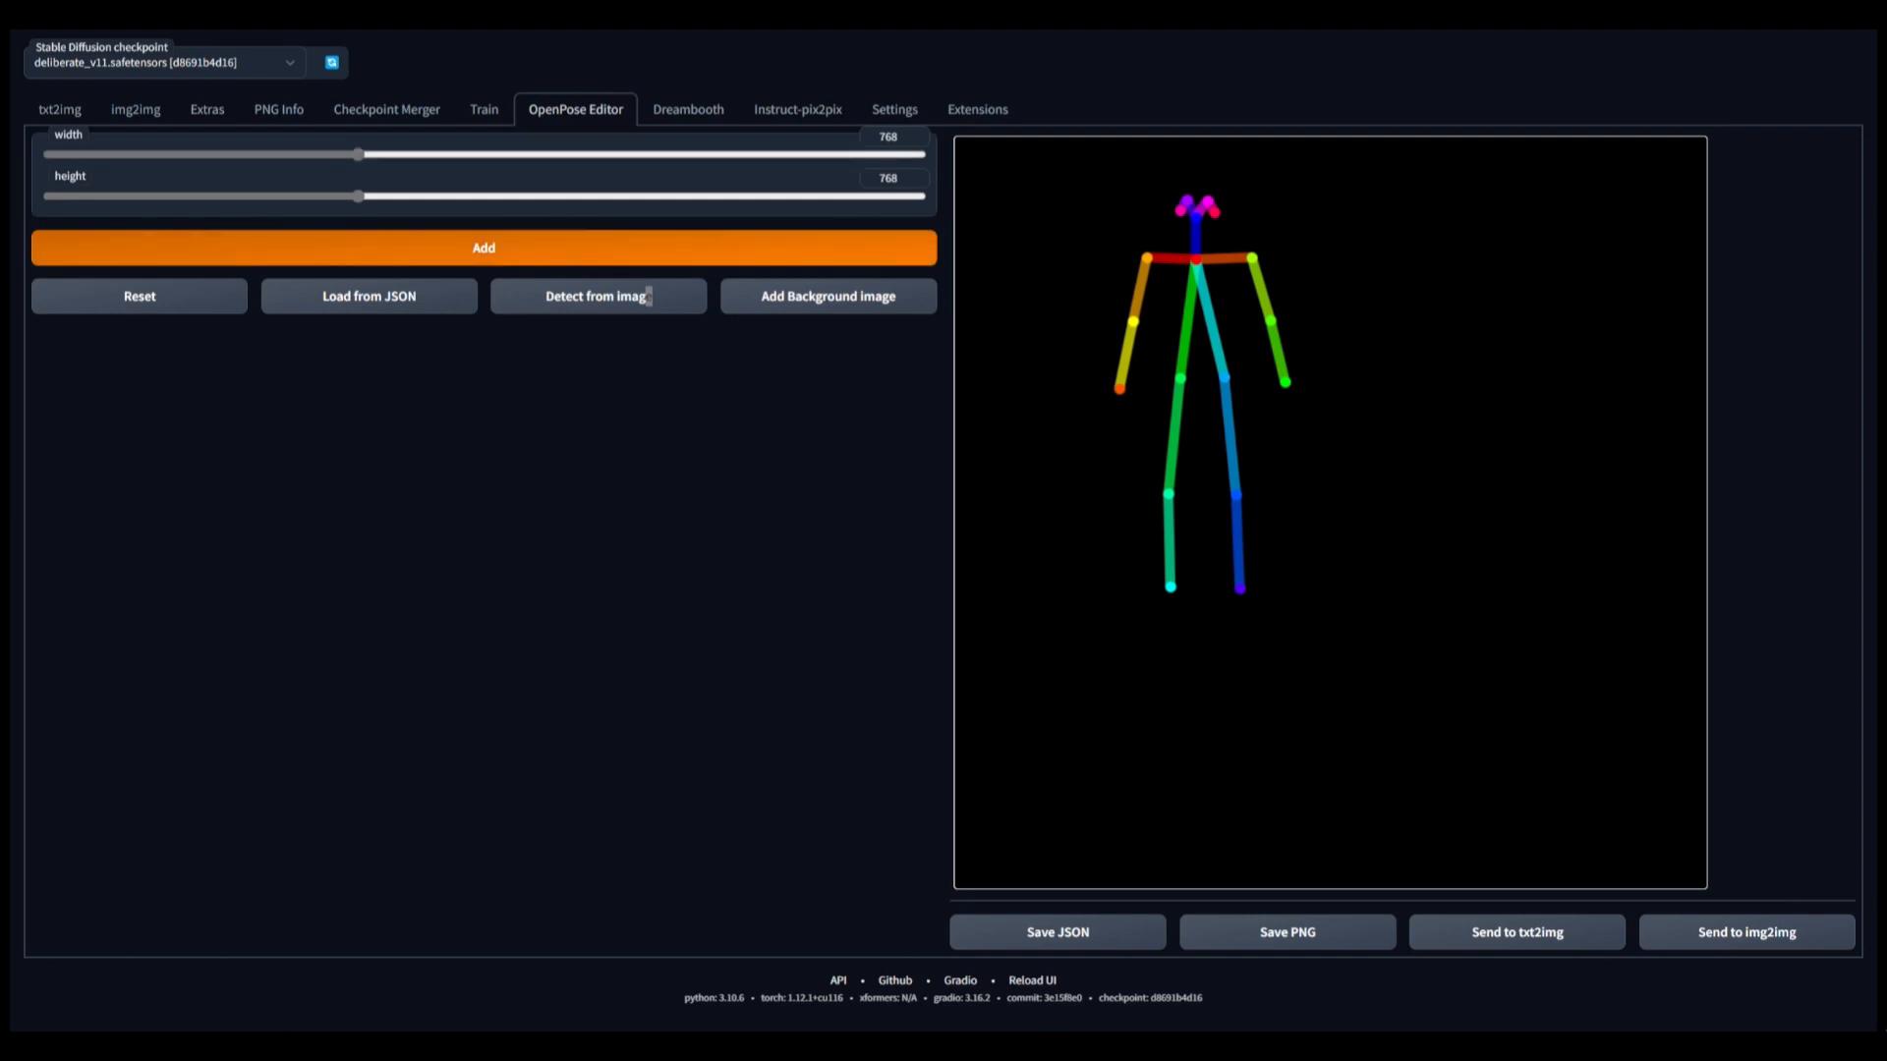
- Try adding a second skeleton beside the first and displacing the first one's neck joint, then reset the canvas
click(496, 251)
drag(1205, 304, 1546, 338)
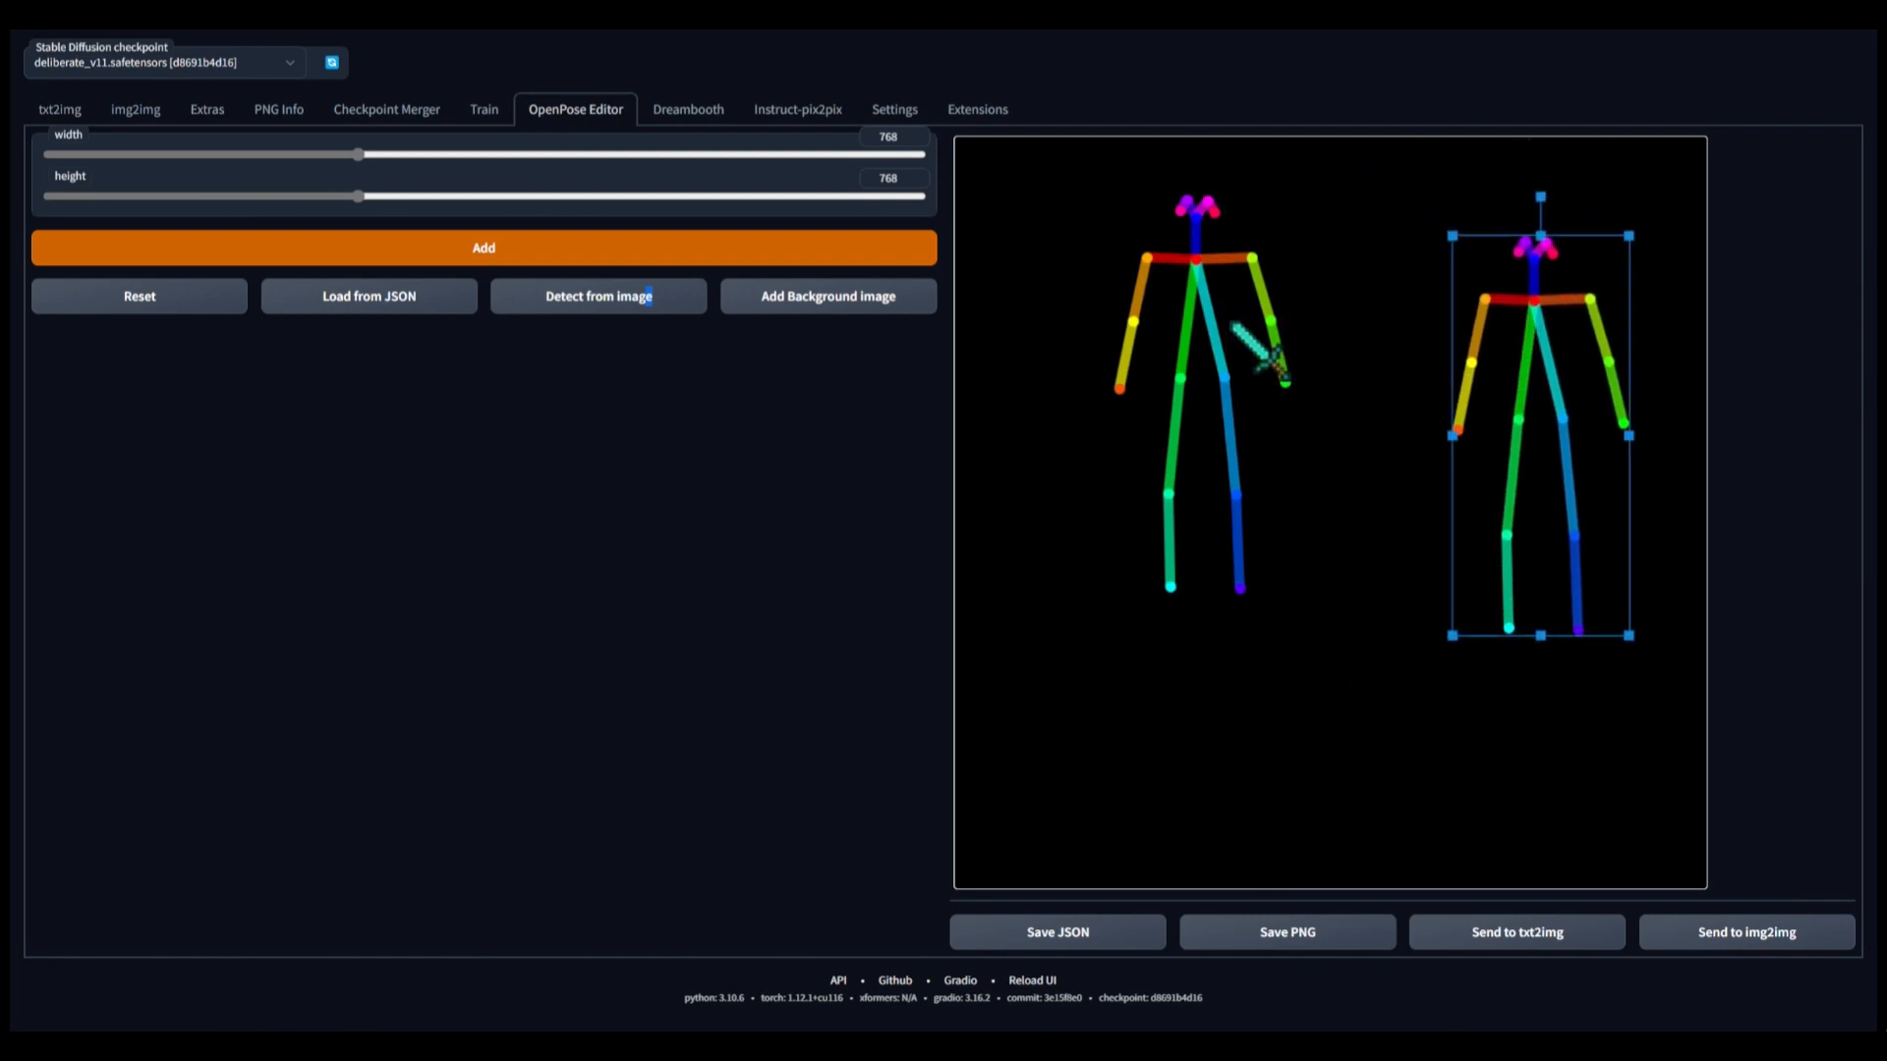
drag(1196, 258, 1050, 335)
click(1226, 380)
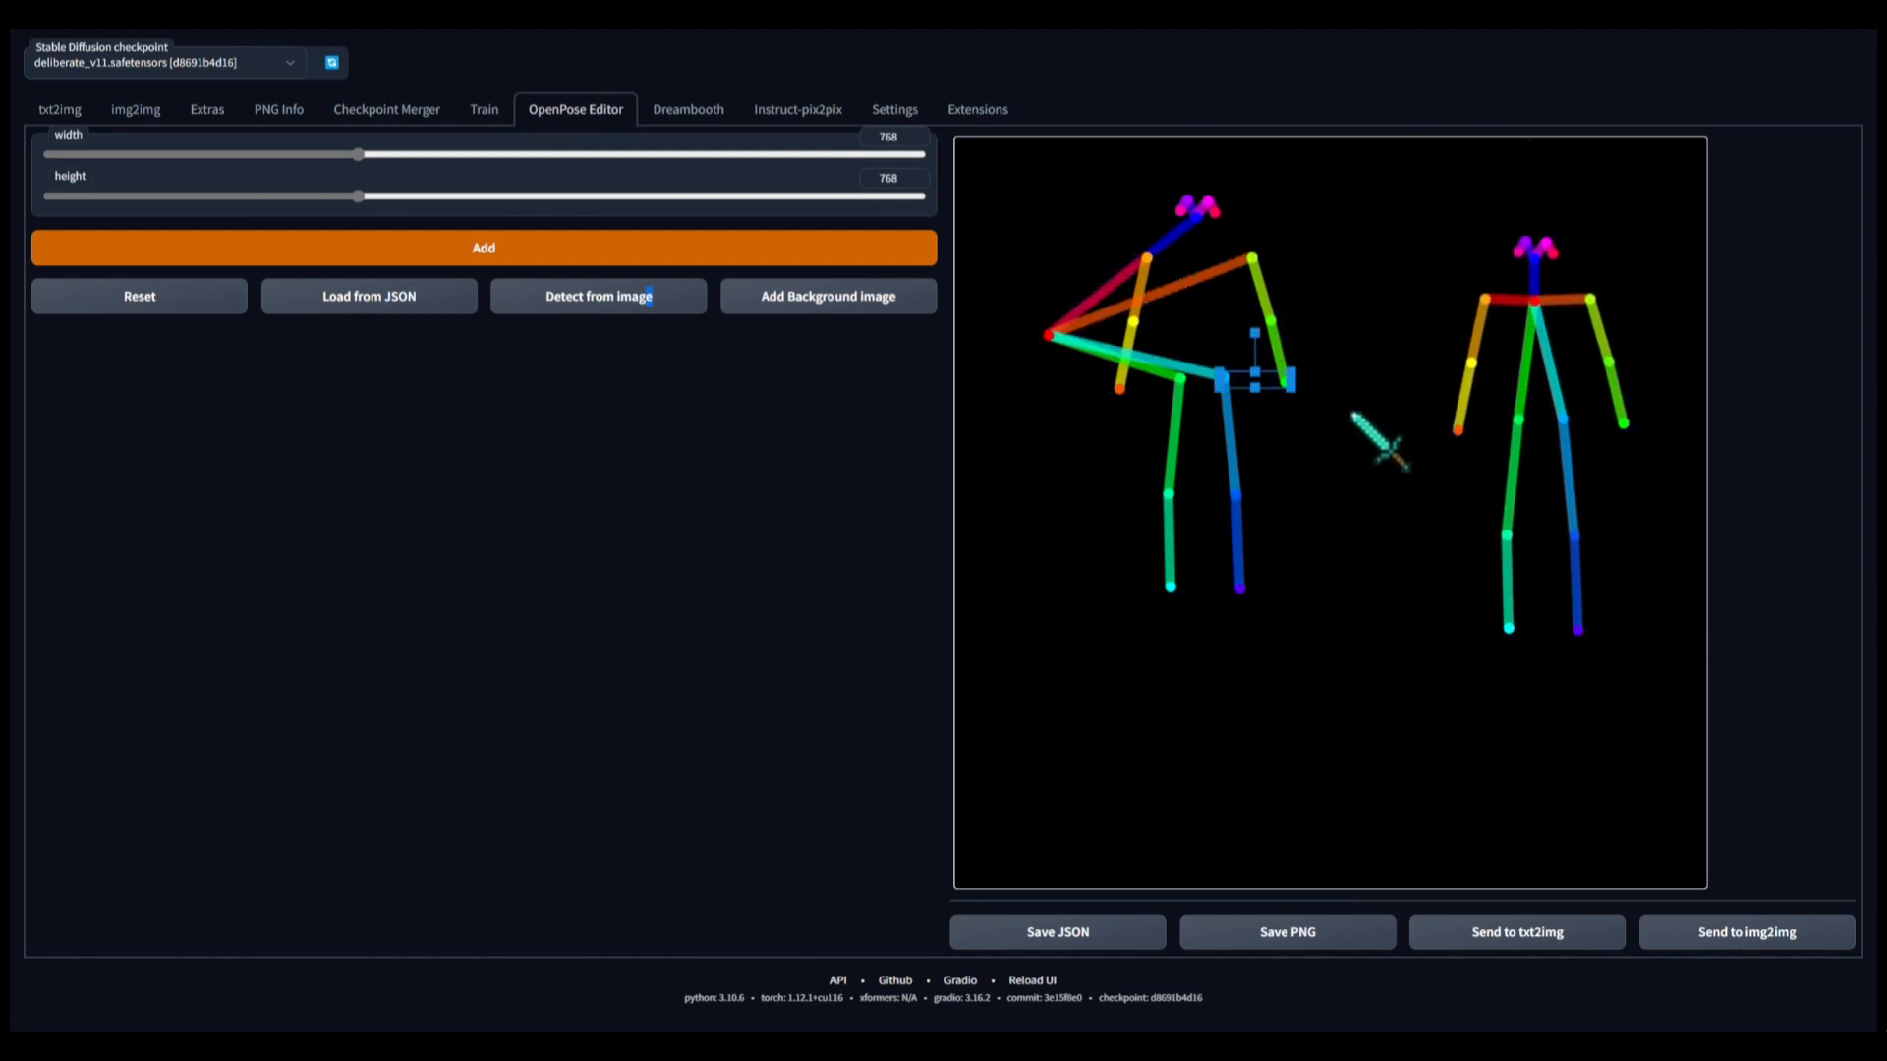
click(134, 305)
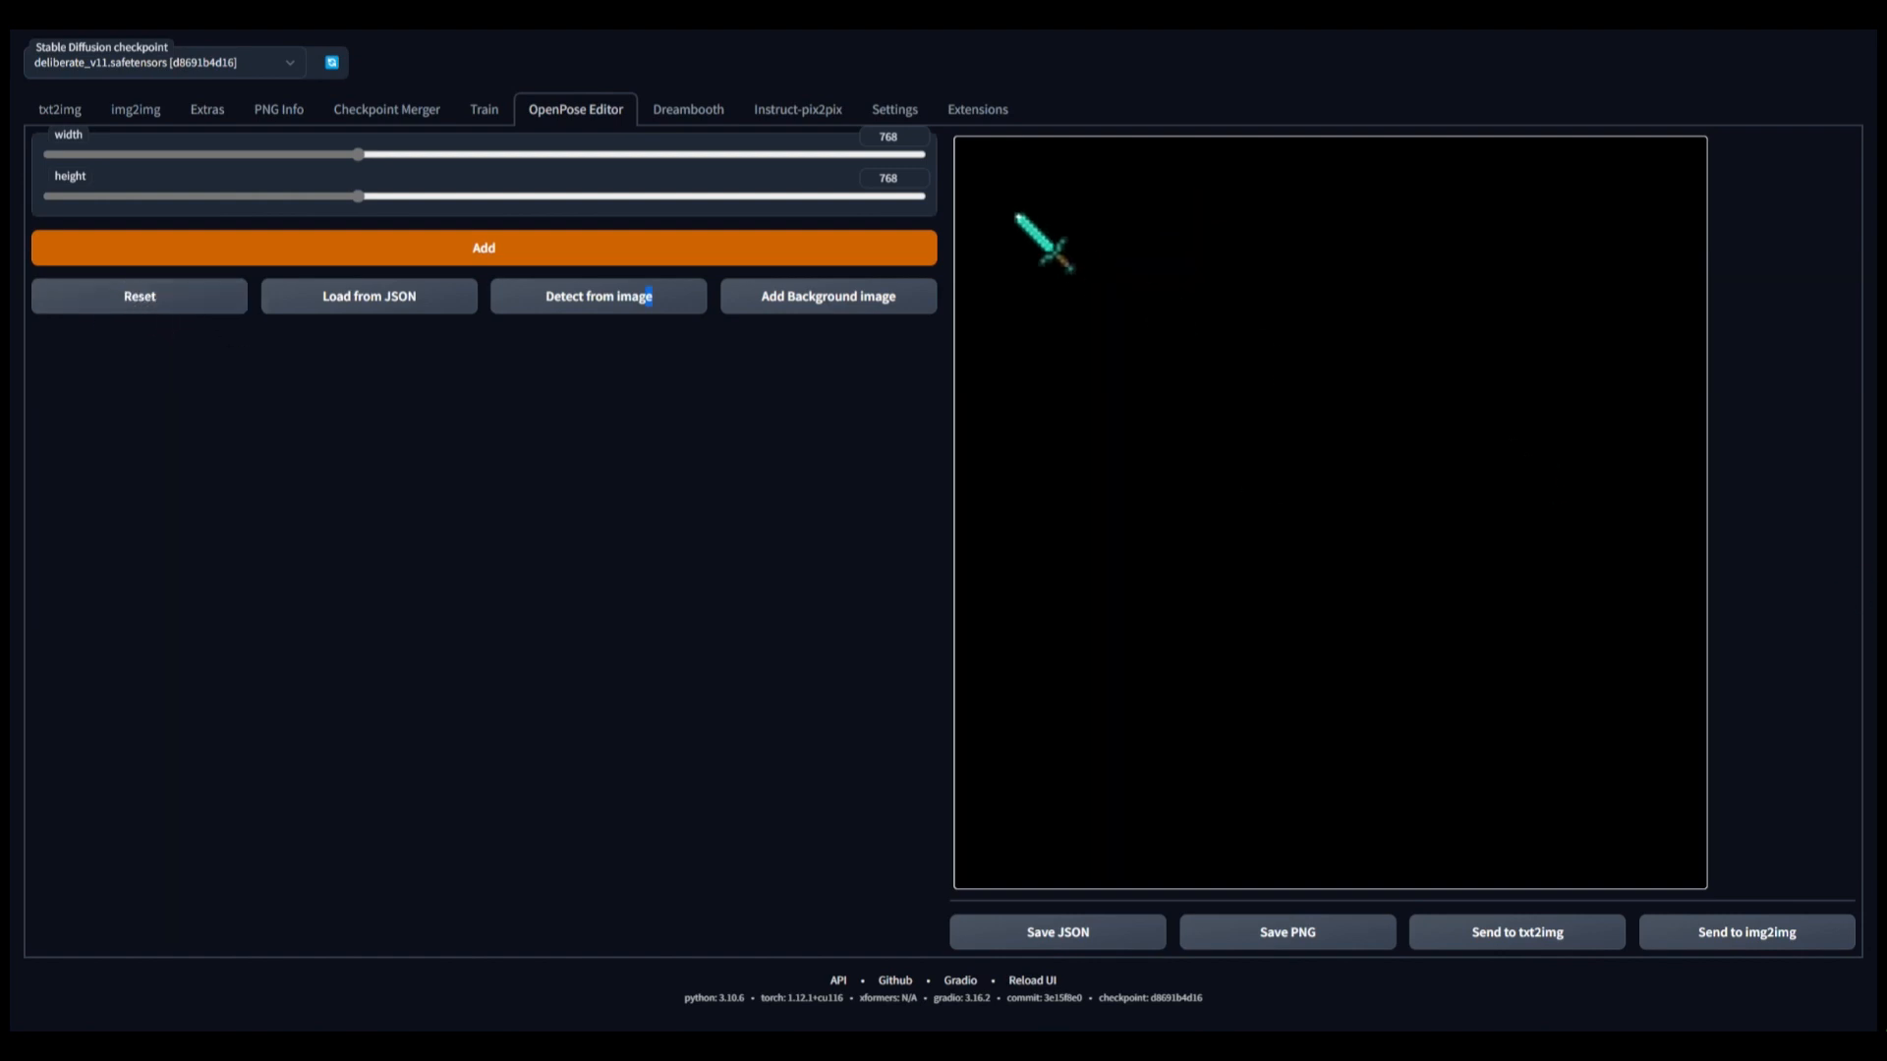
- Add a pose skeleton over the beach background photo and move it around near the standing man
click(503, 254)
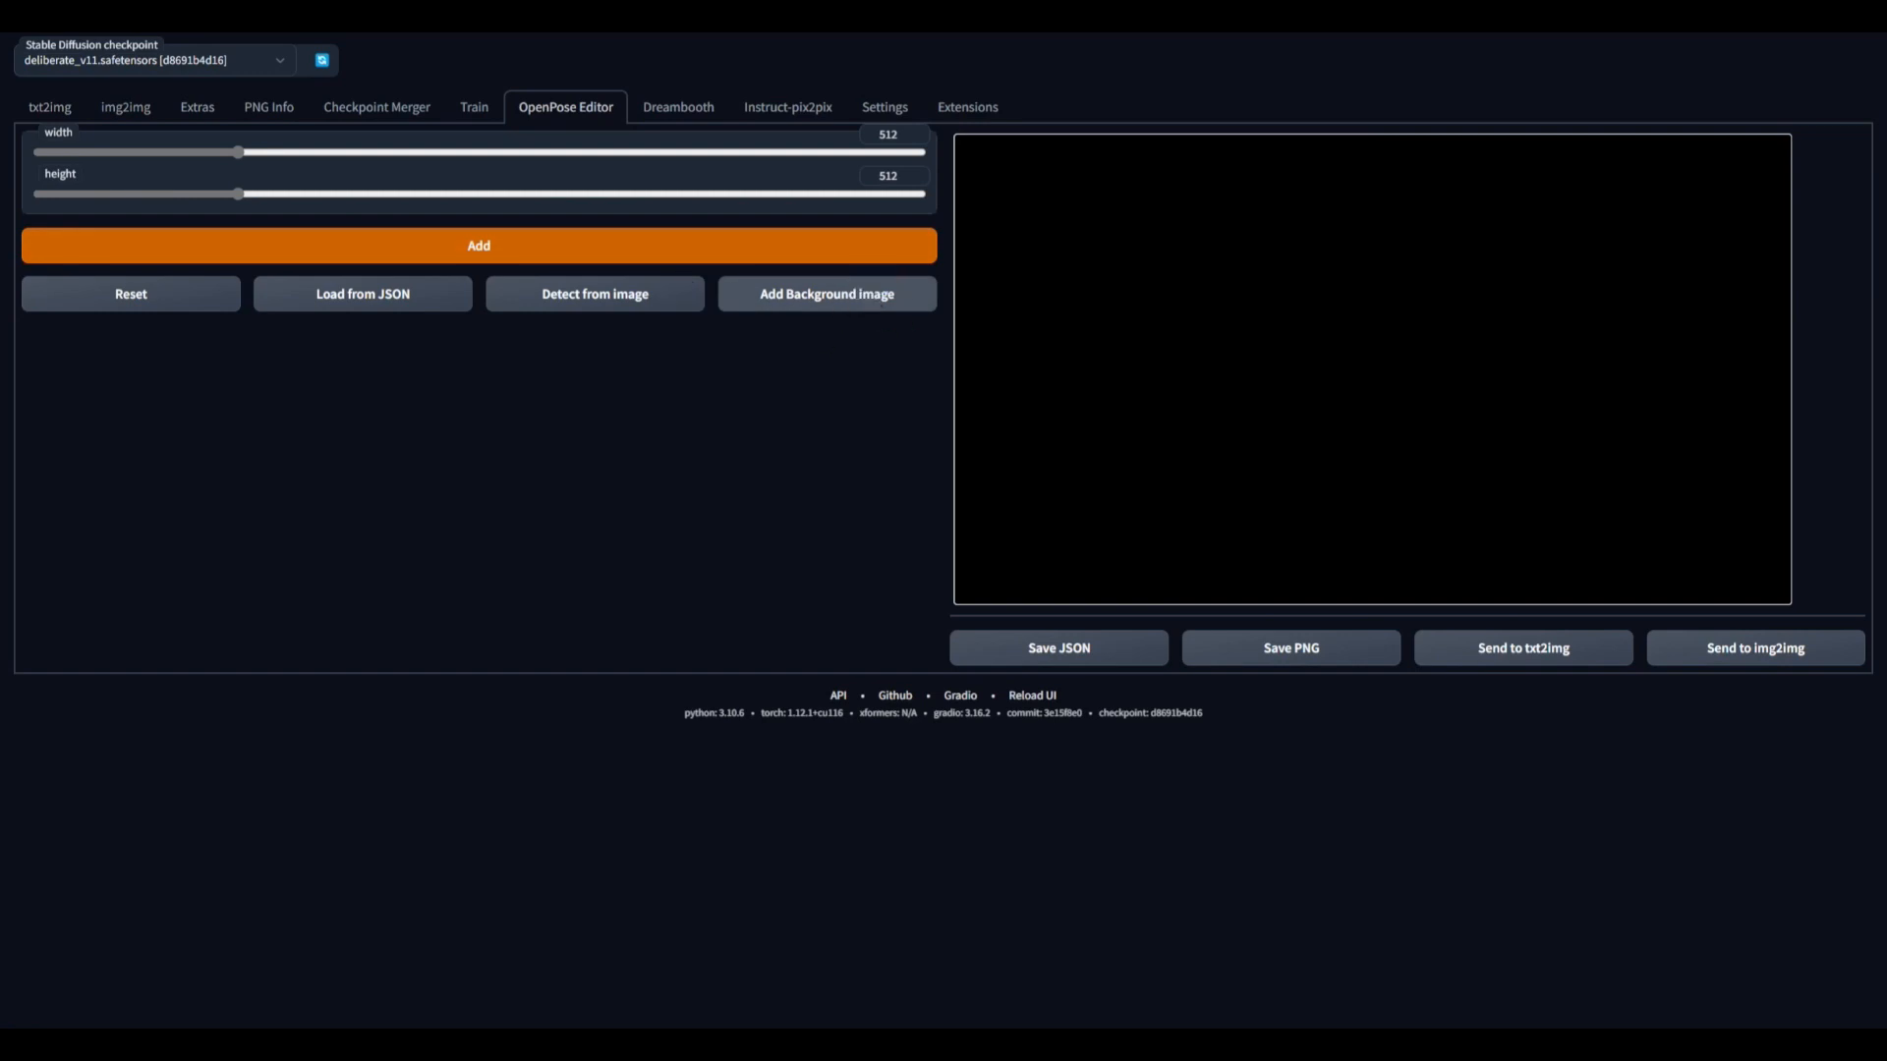
click(493, 261)
drag(1451, 442, 1322, 388)
drag(1461, 160, 1366, 372)
drag(1276, 534, 1234, 338)
drag(1302, 232, 1288, 261)
drag(1179, 404, 1234, 348)
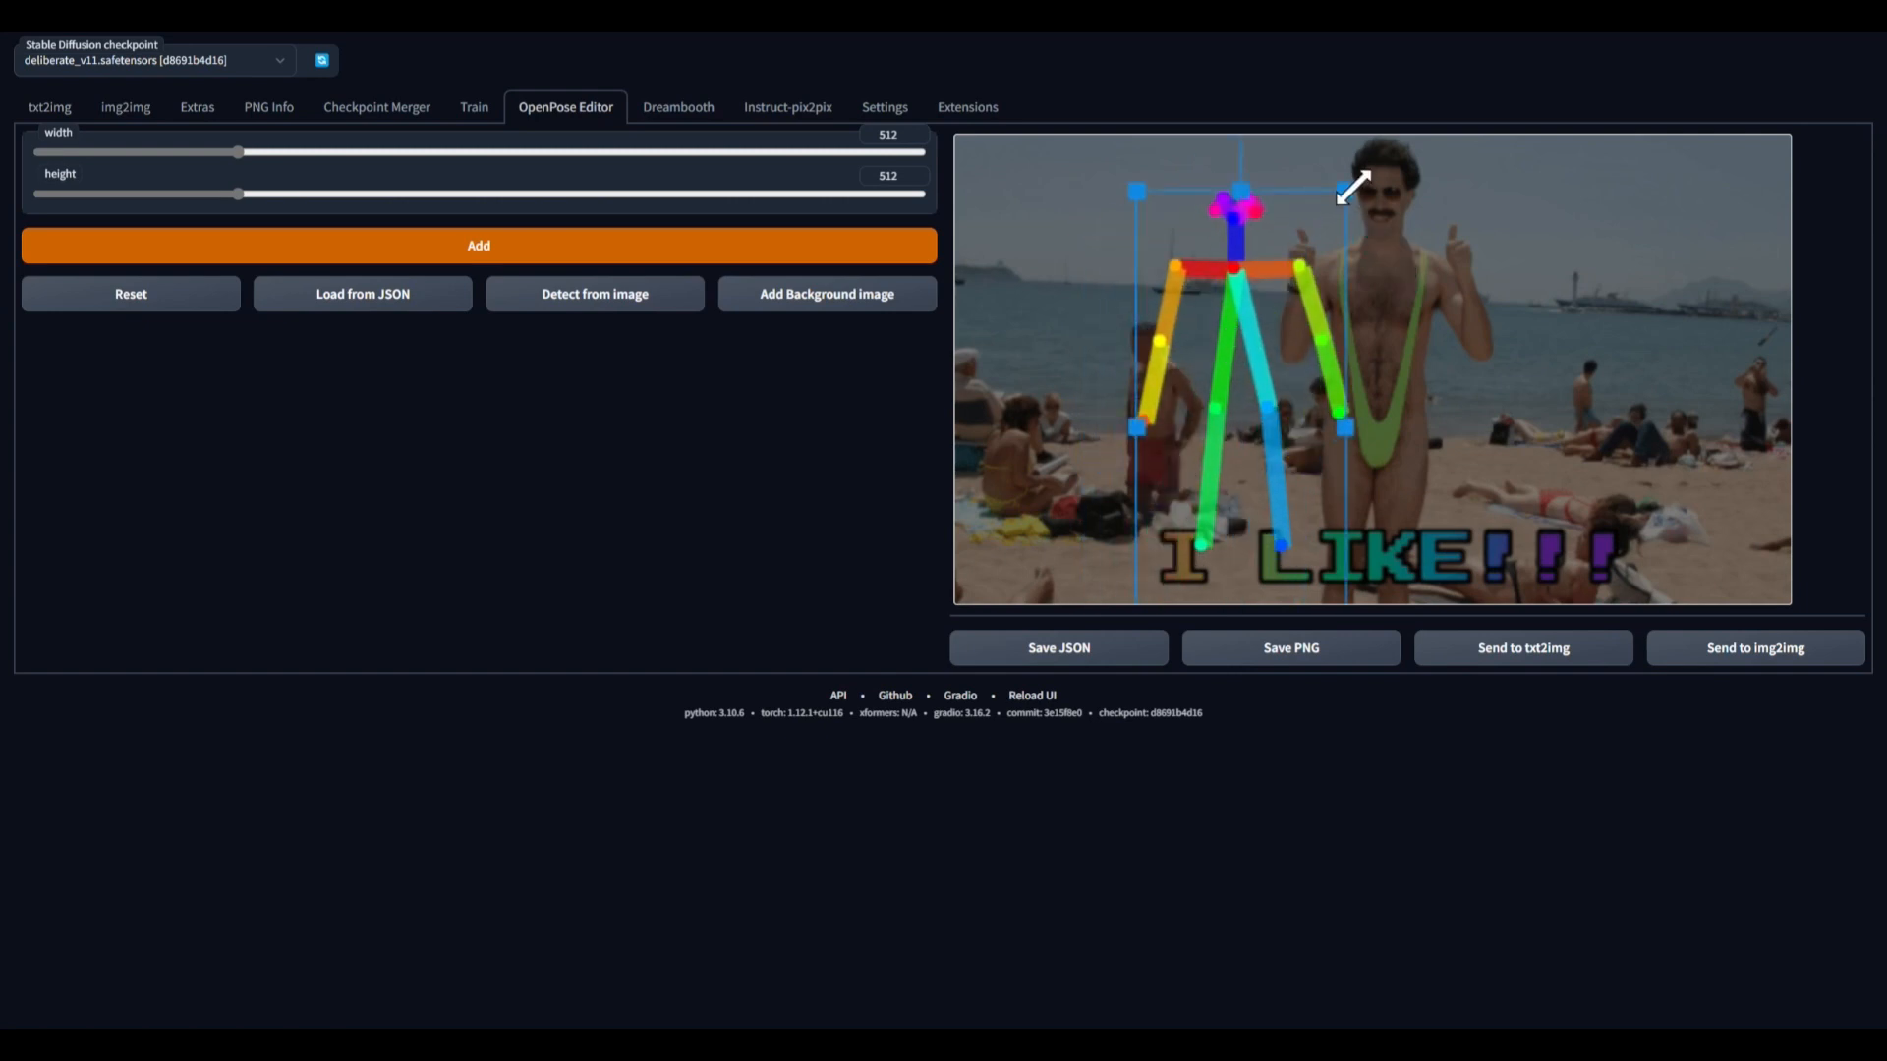
- Enlarge and reposition the skeleton over the background photo, then send the two-figure pose to img2img
drag(1345, 192, 1380, 116)
drag(1272, 232, 1248, 356)
drag(1356, 240, 1288, 385)
drag(1237, 506, 1251, 349)
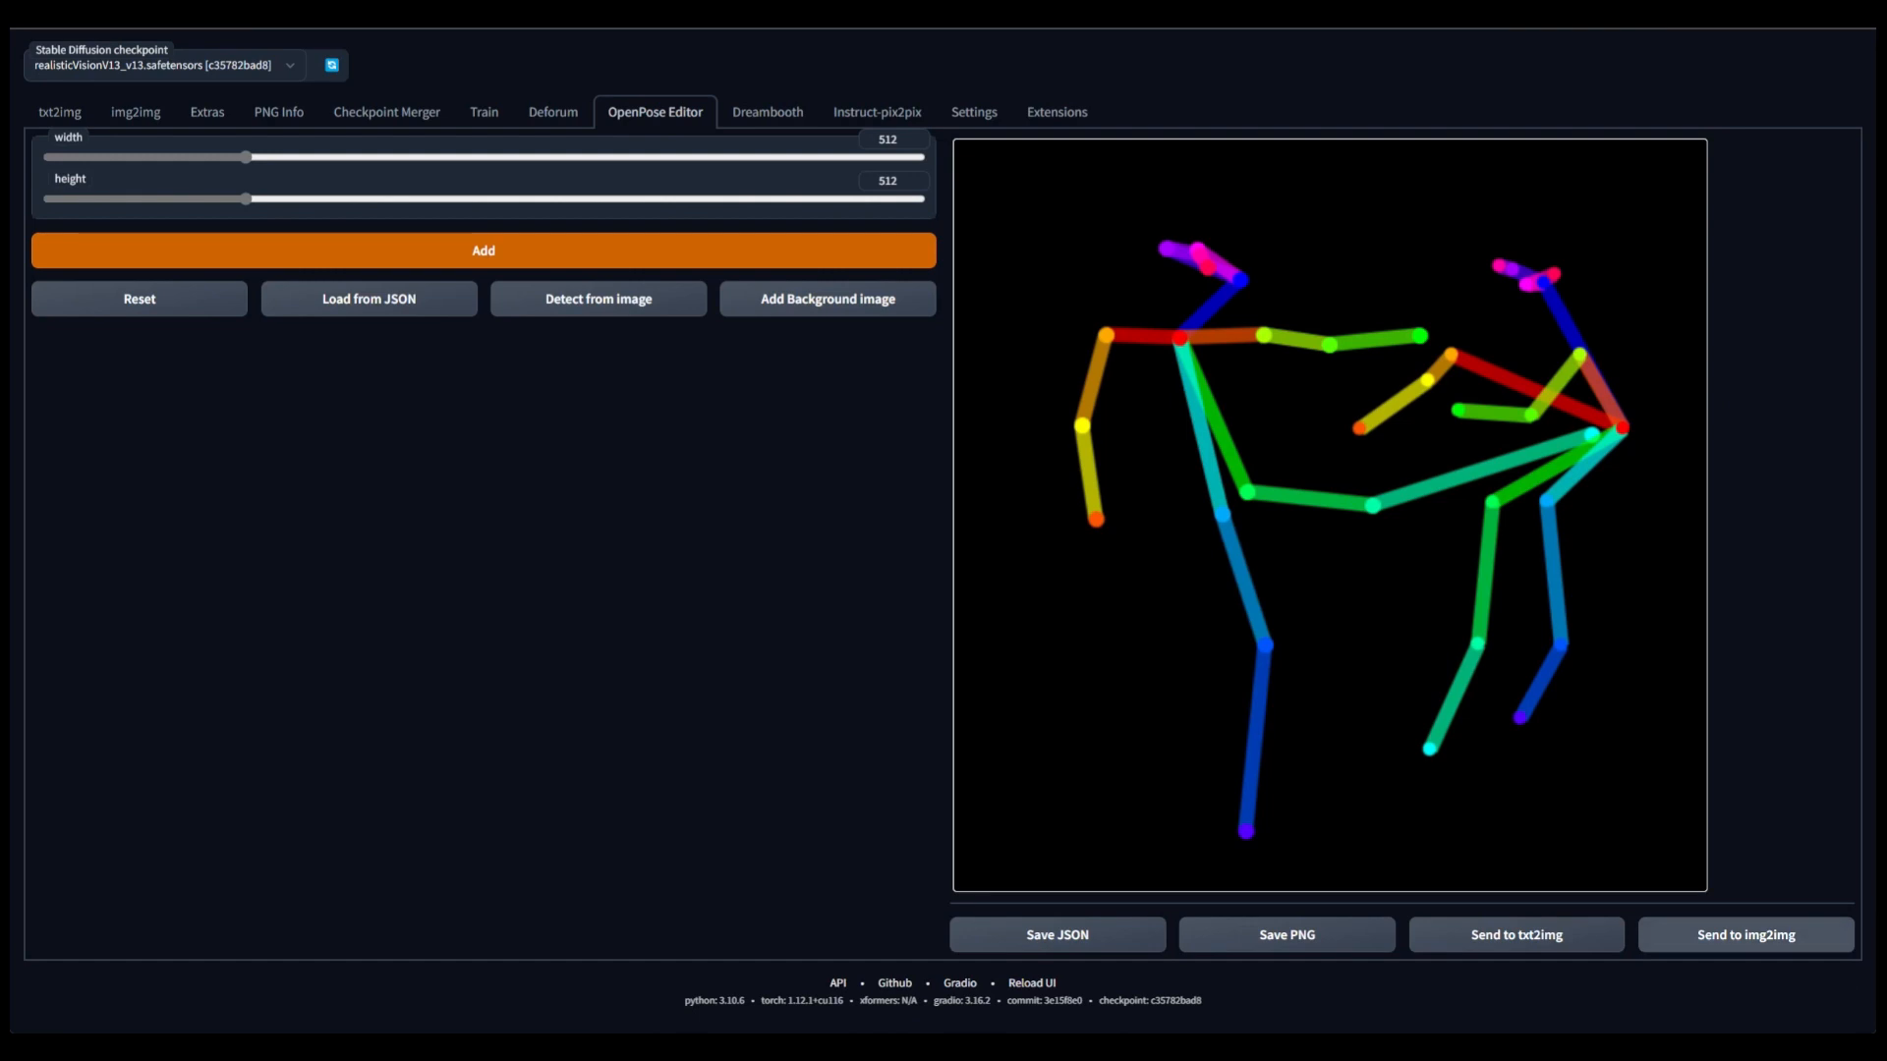
click(1750, 935)
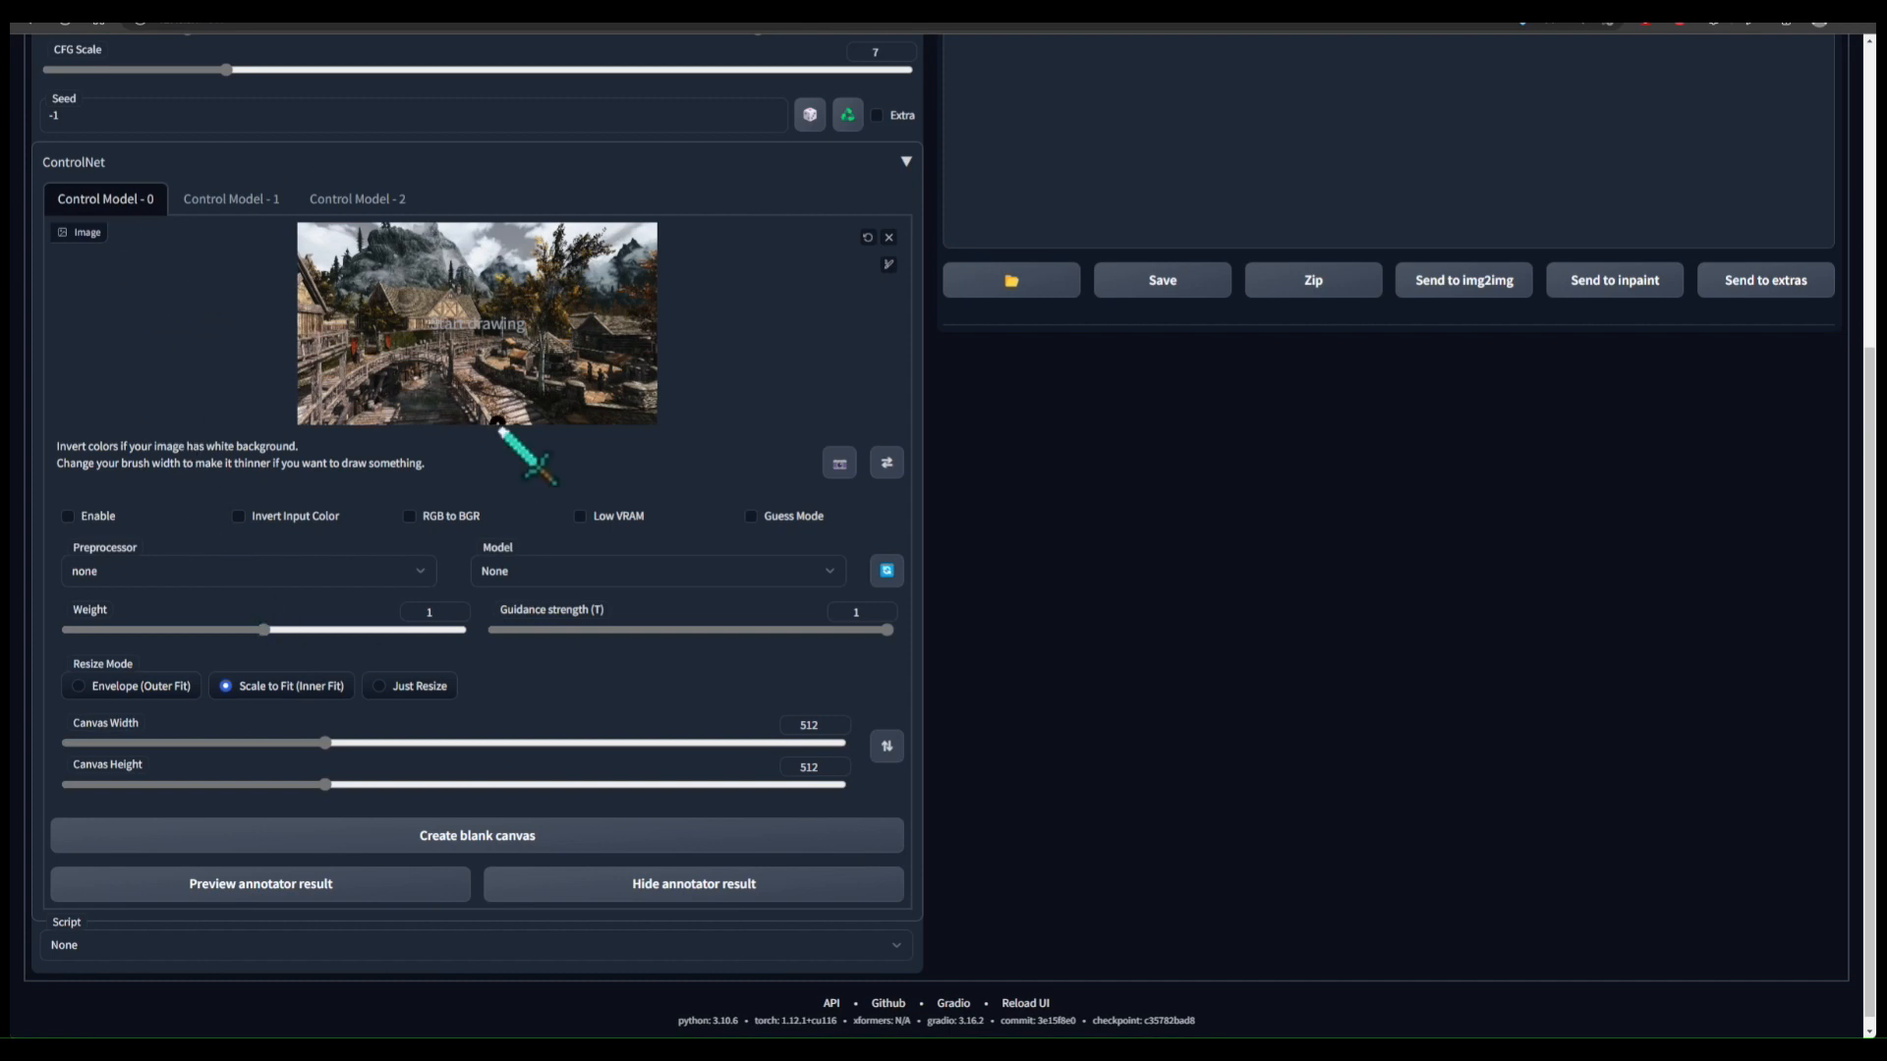
- Look through the Control Model 0, 1 and 2 units and leave Control Model - 0 disabled
scroll(212, 306, down, 1)
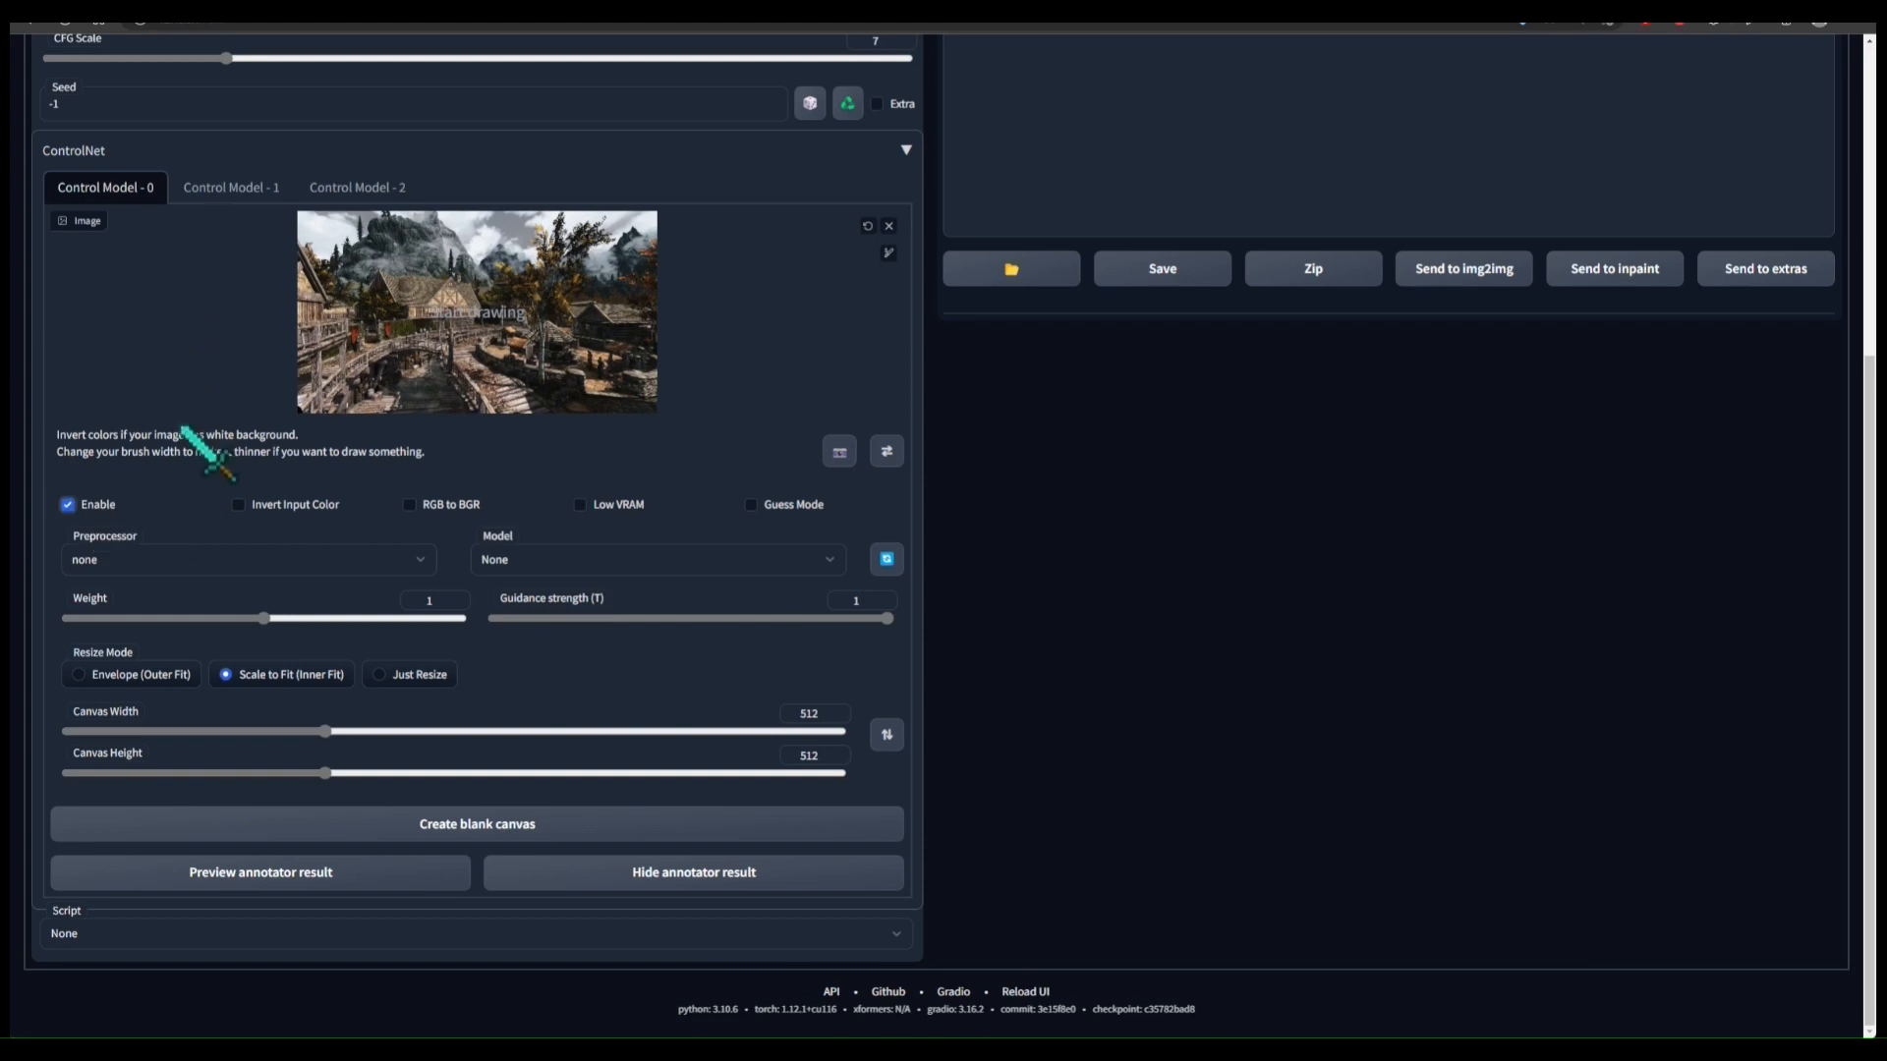
click(232, 189)
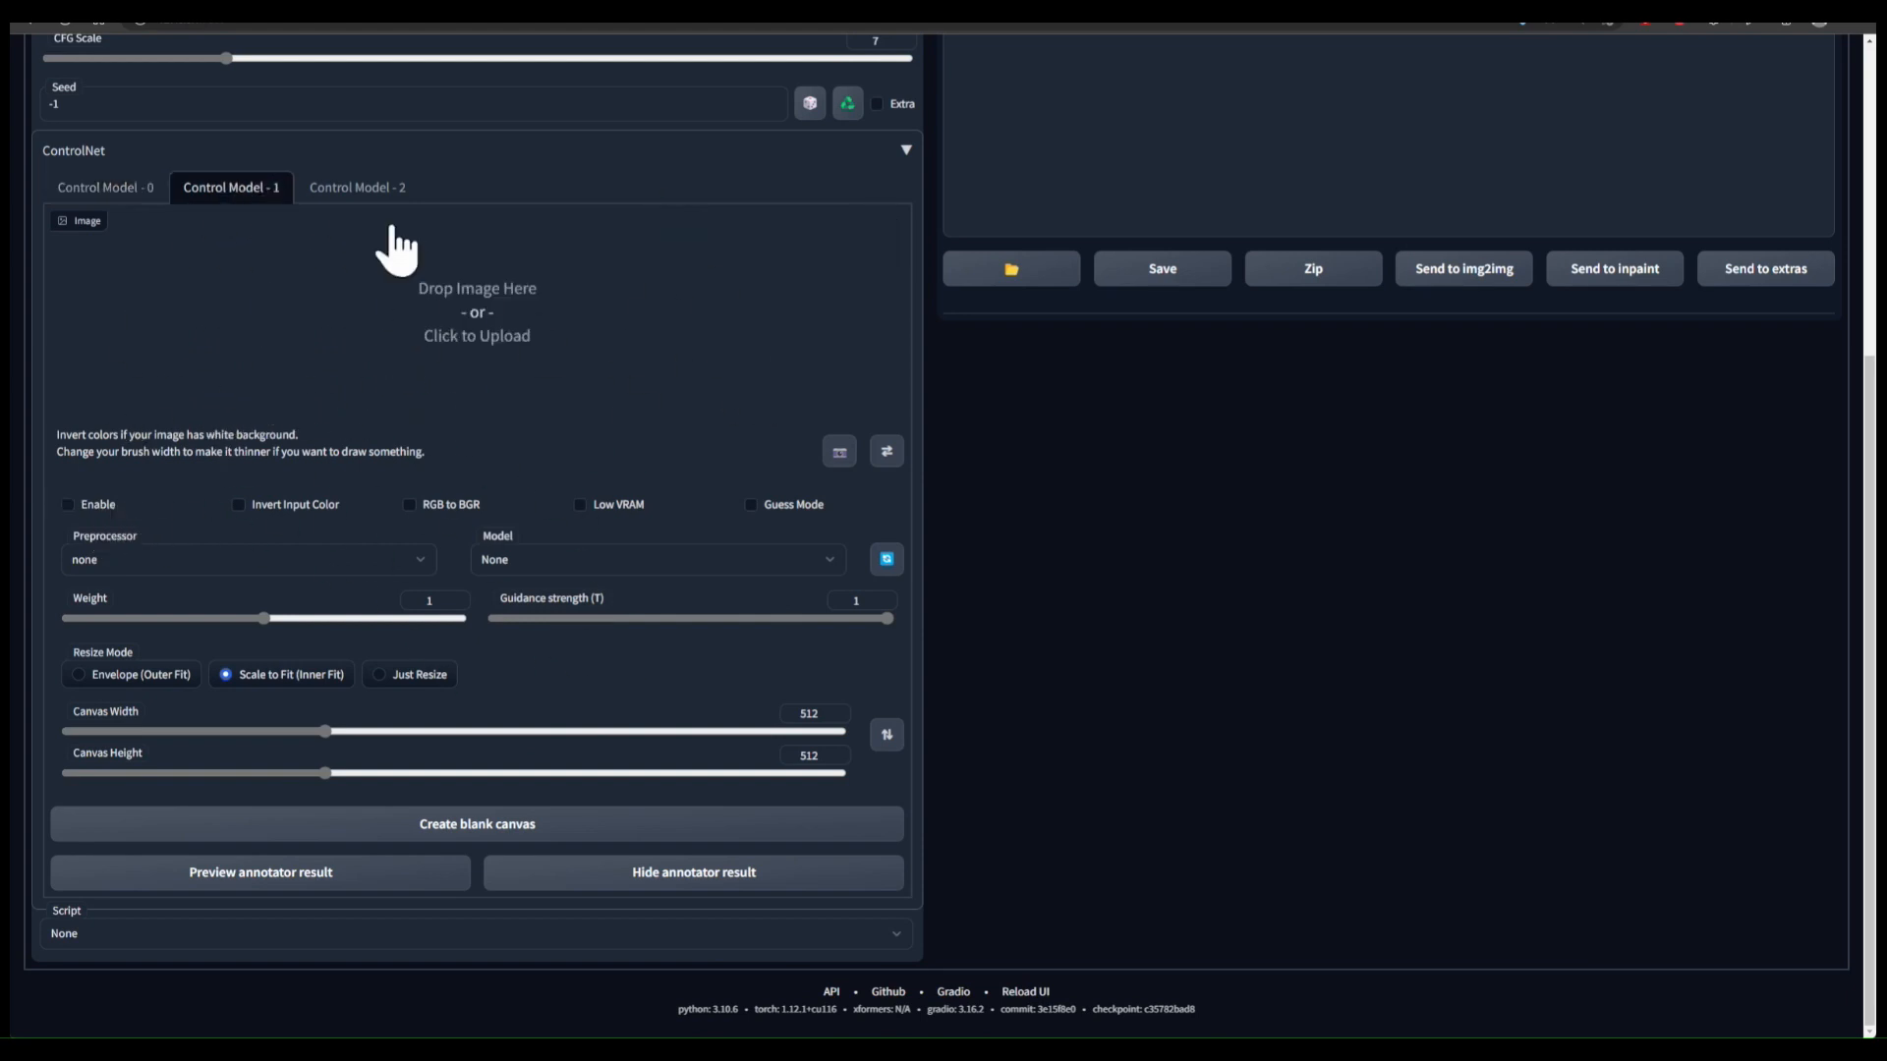
click(136, 191)
click(379, 191)
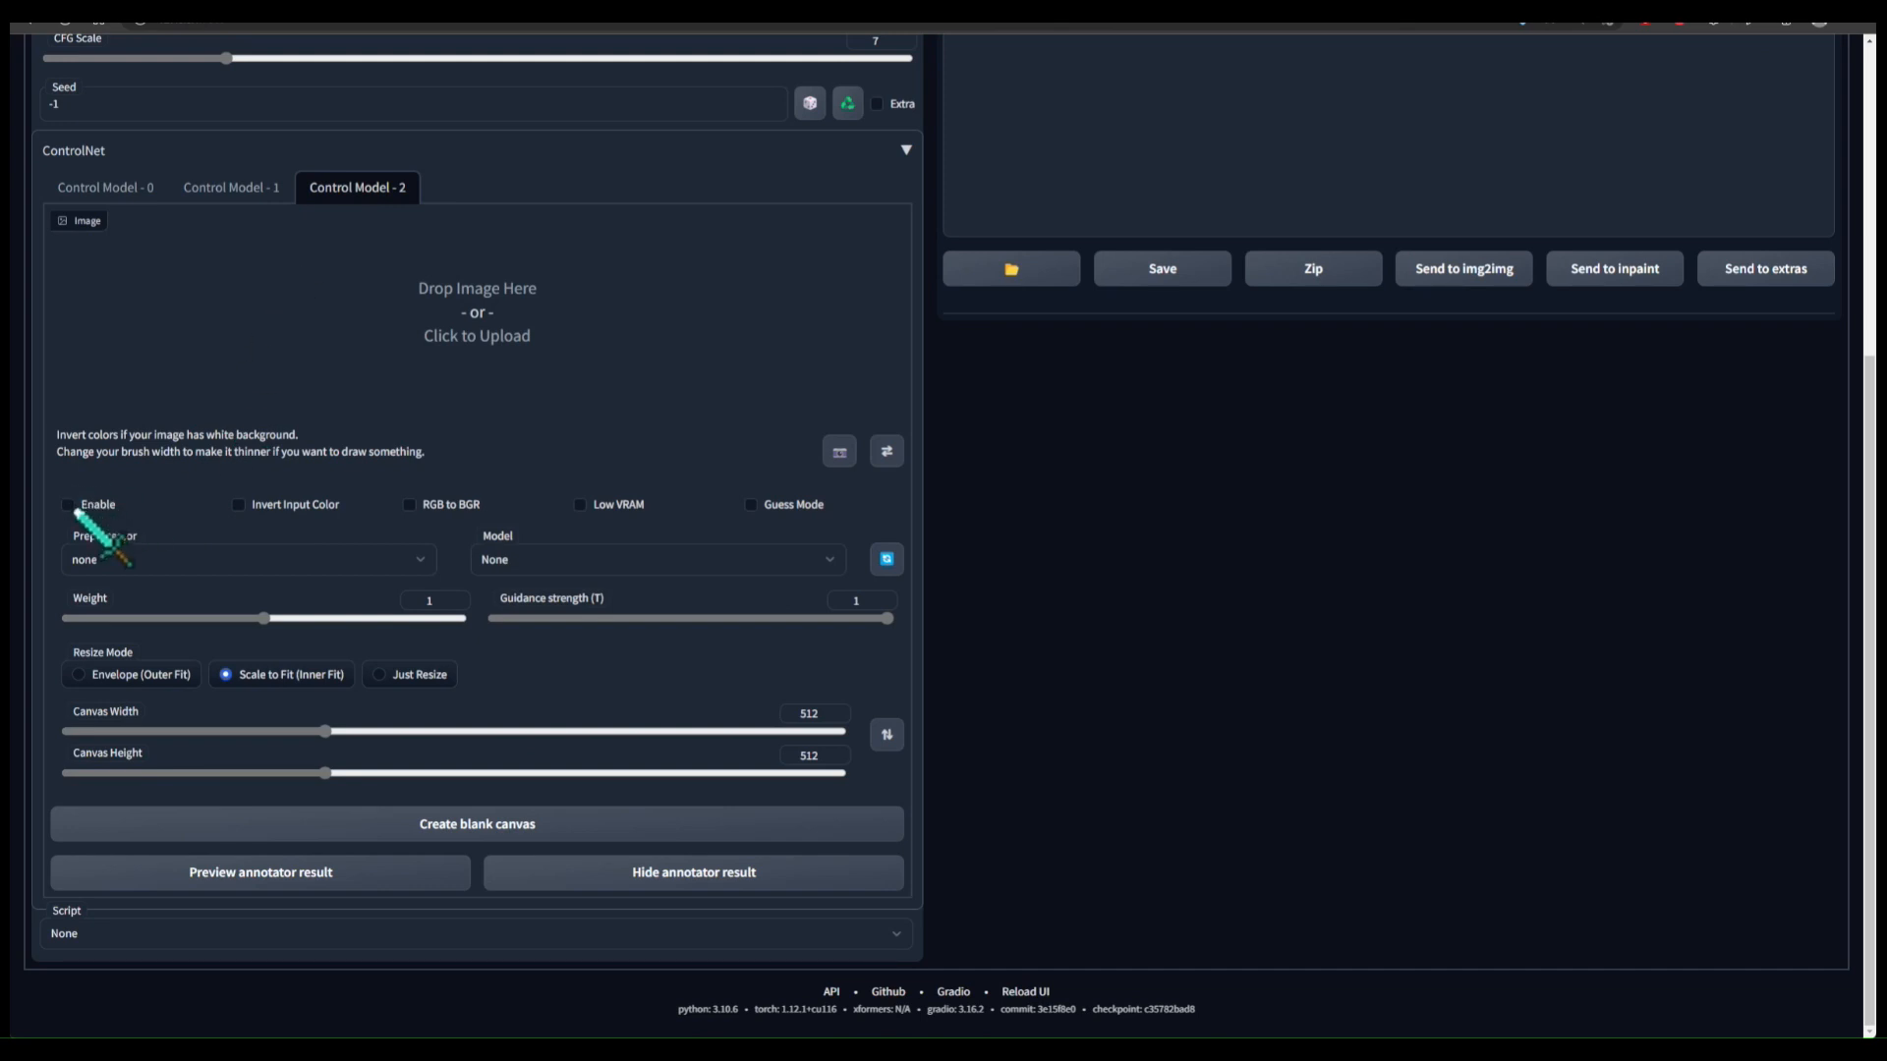
click(255, 192)
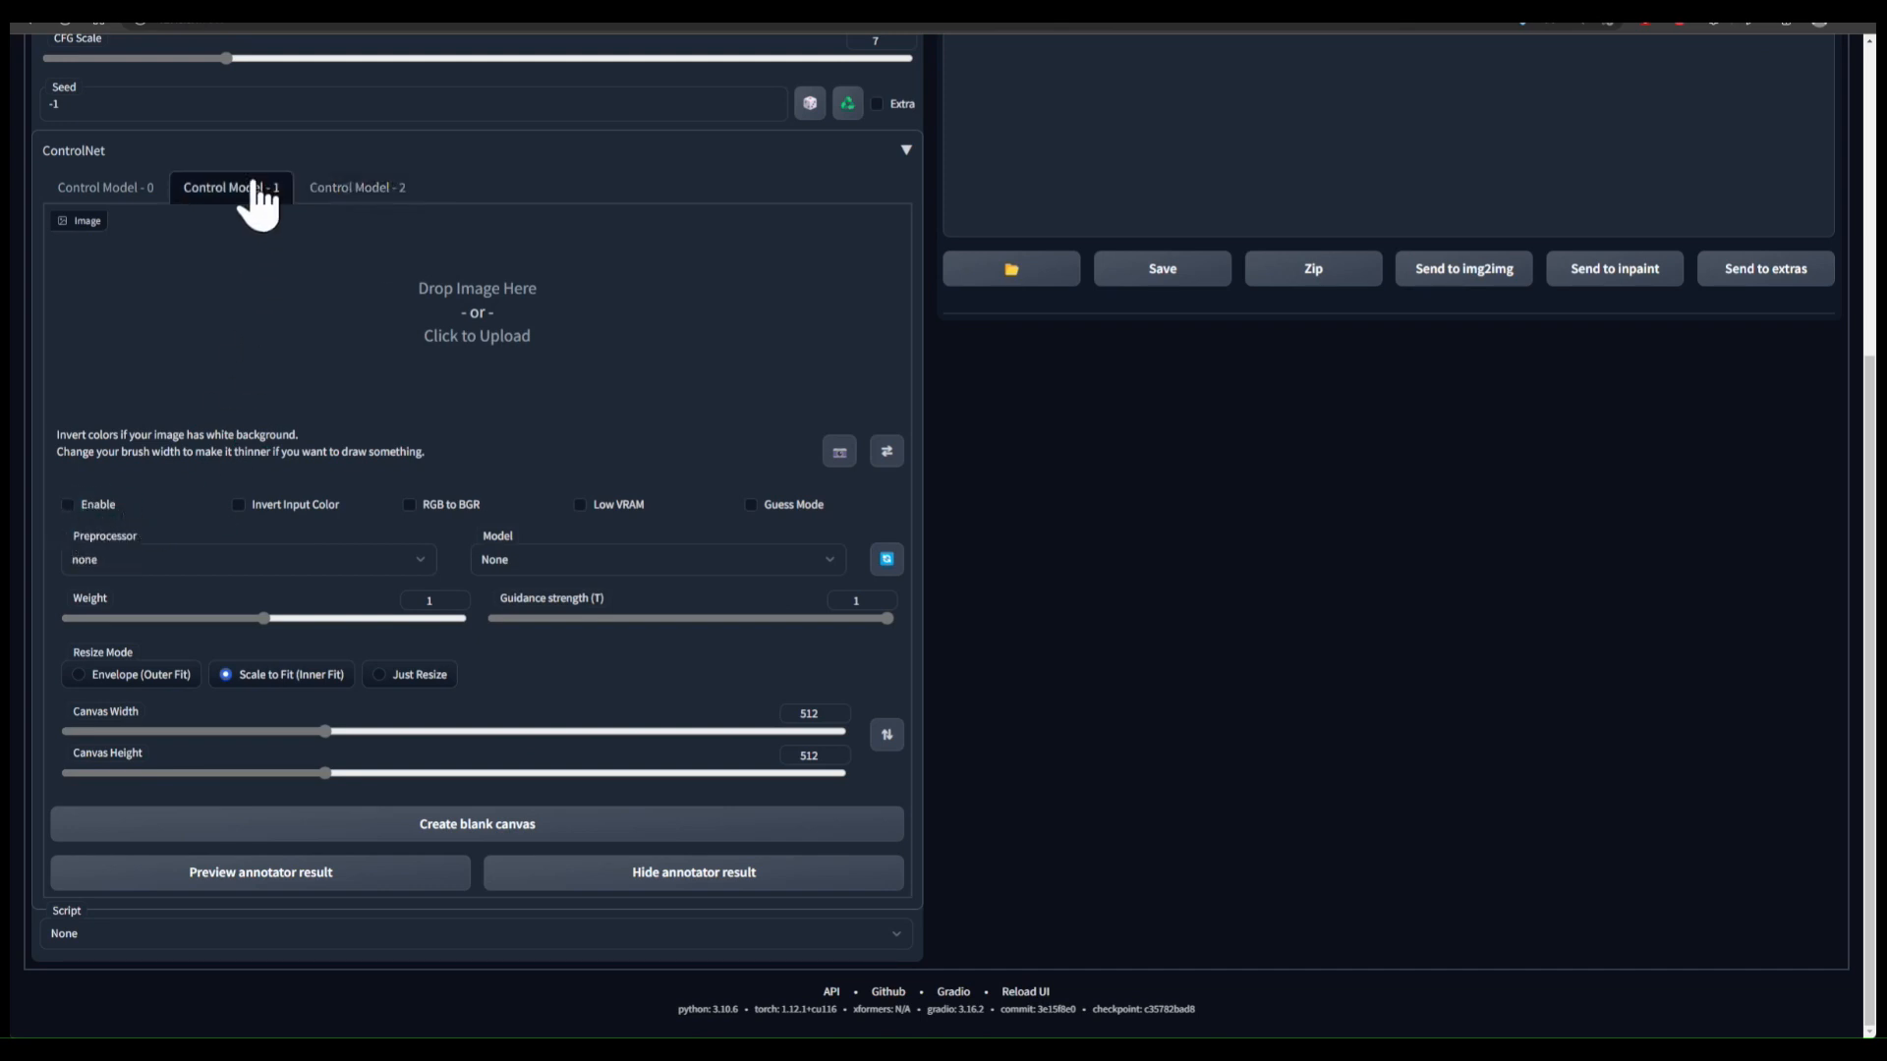
click(126, 189)
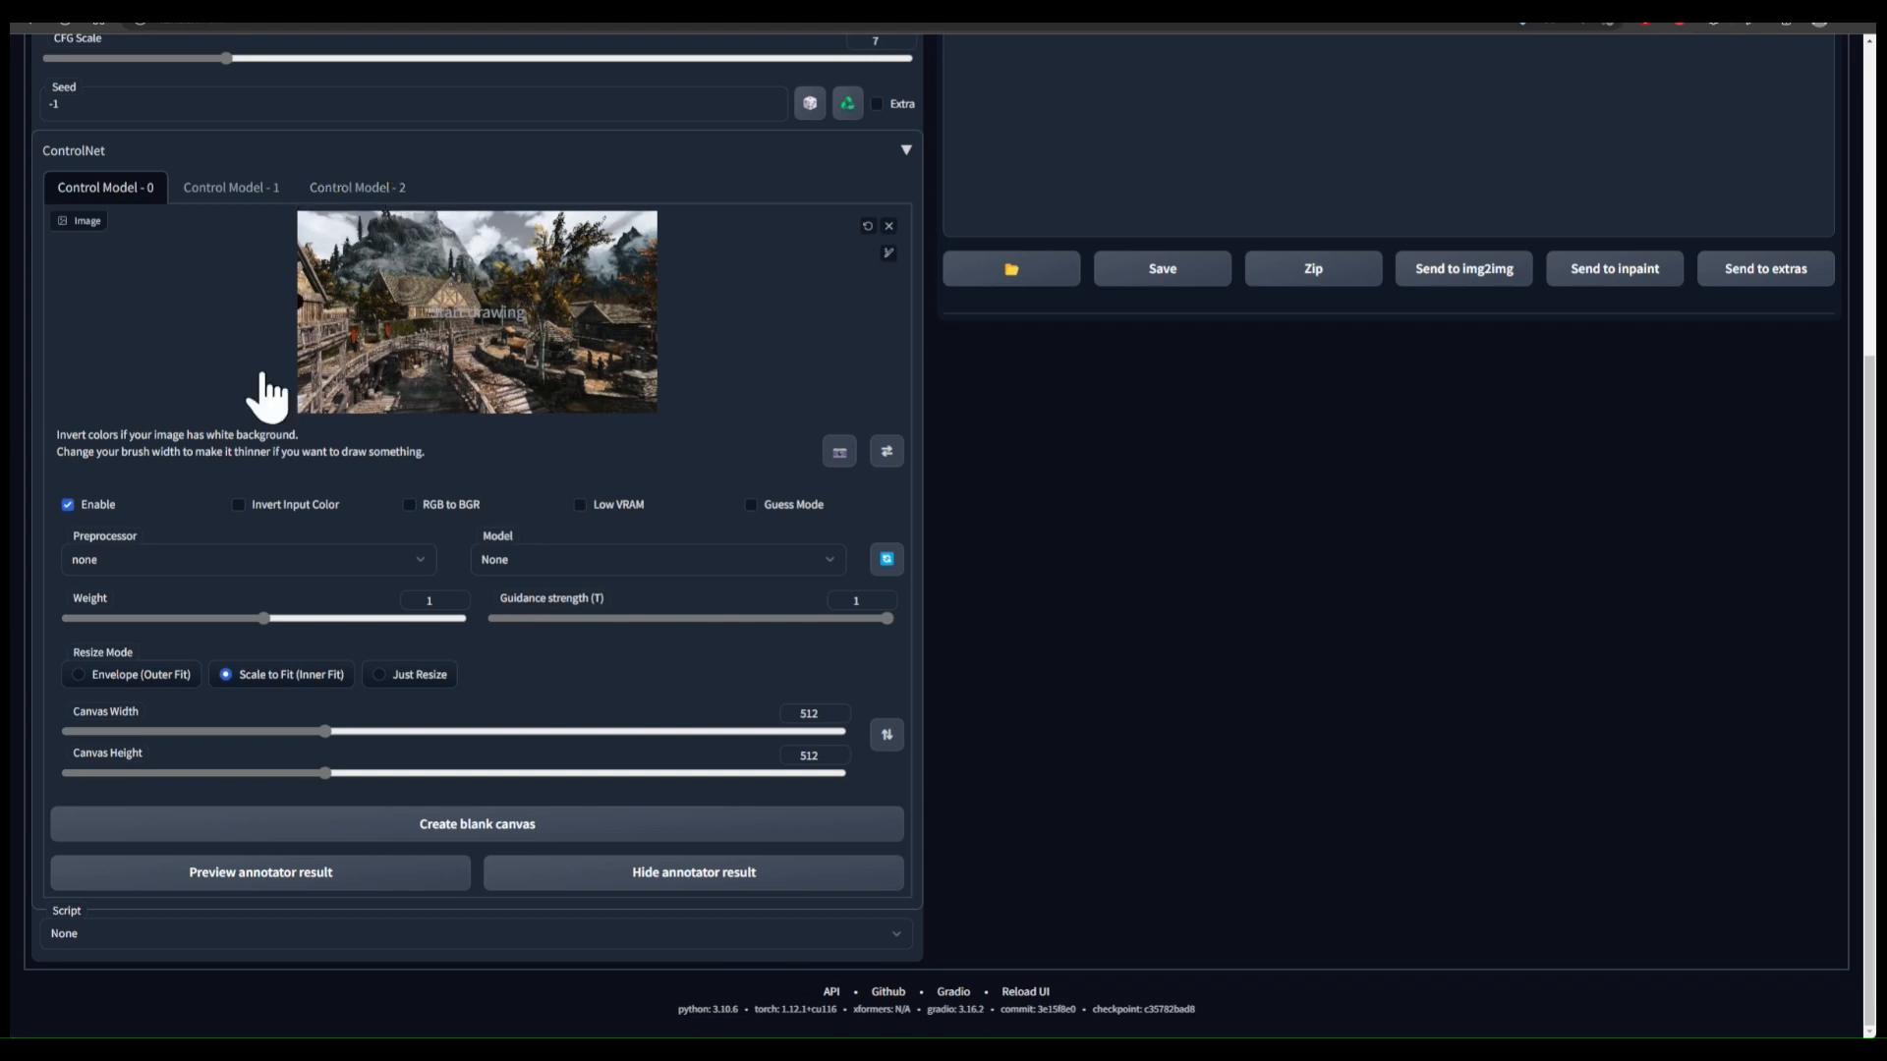
click(135, 511)
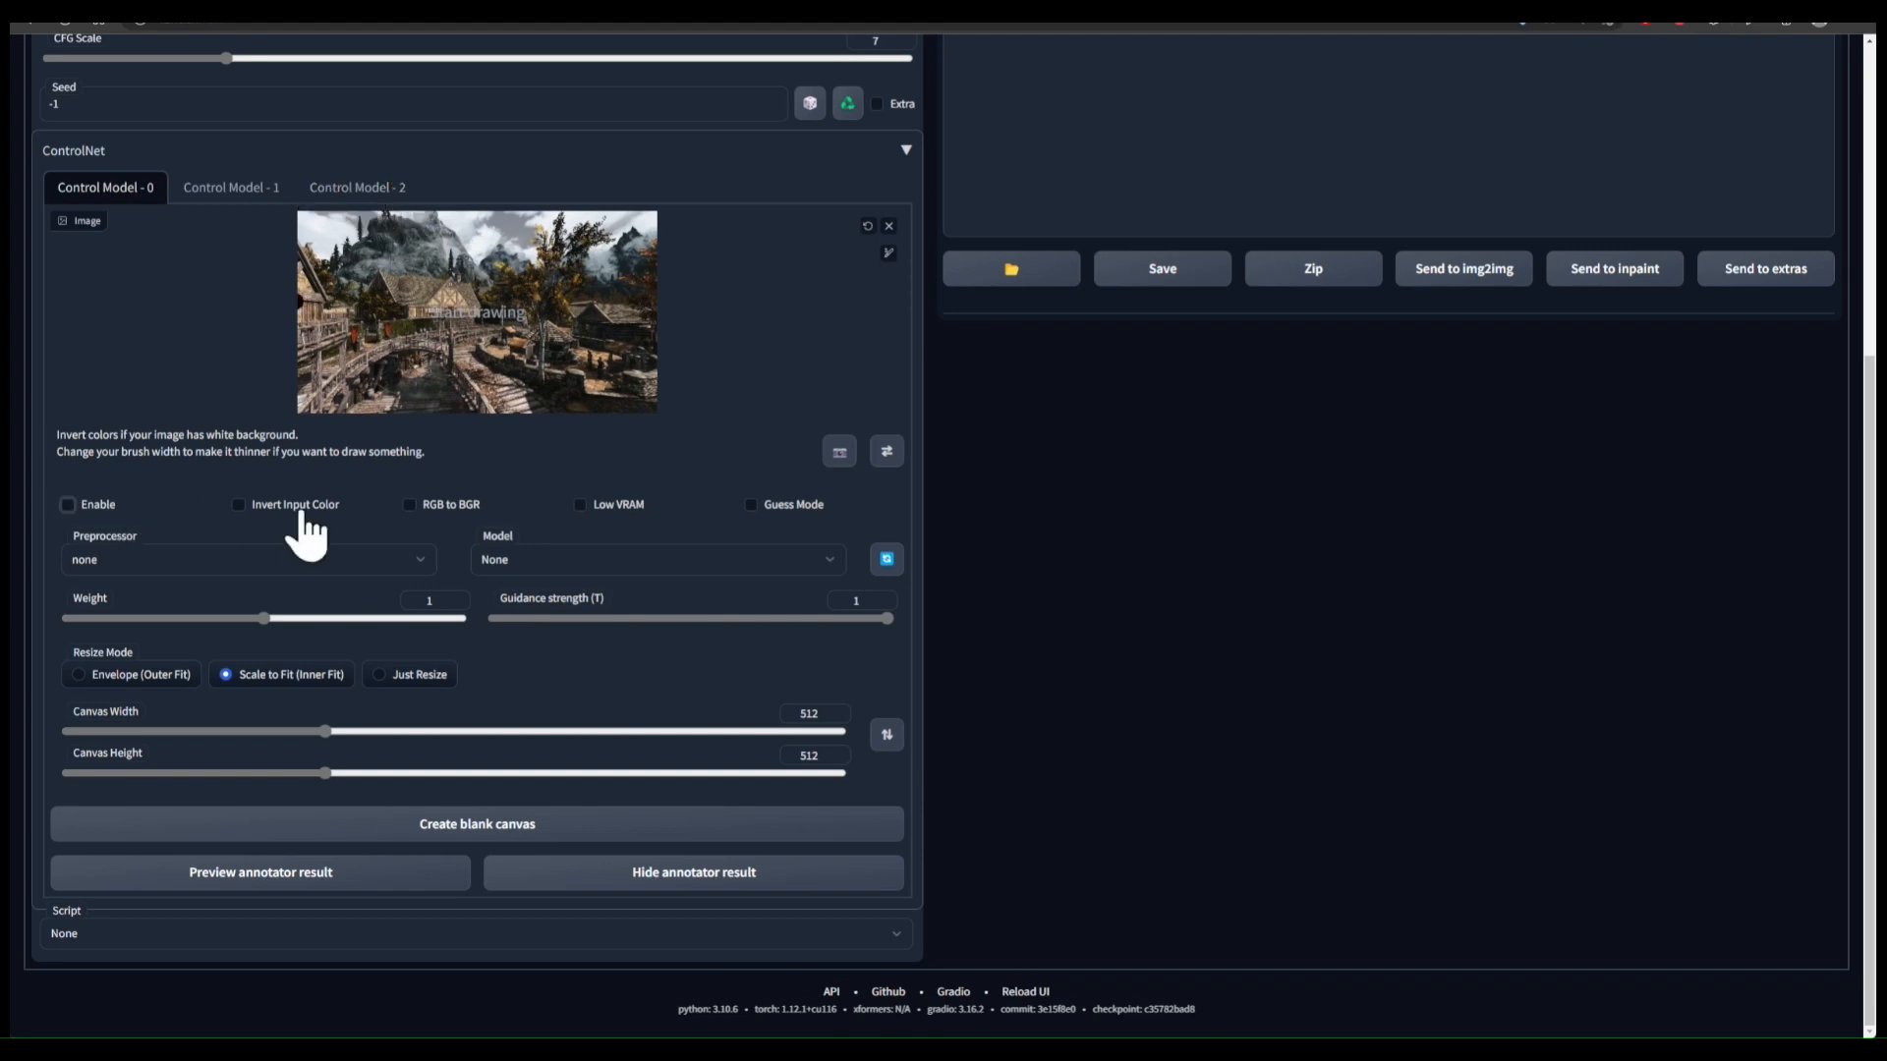
- Try the Low VRAM and Guess Mode options on Control Model - 0 and turn both back off
click(619, 507)
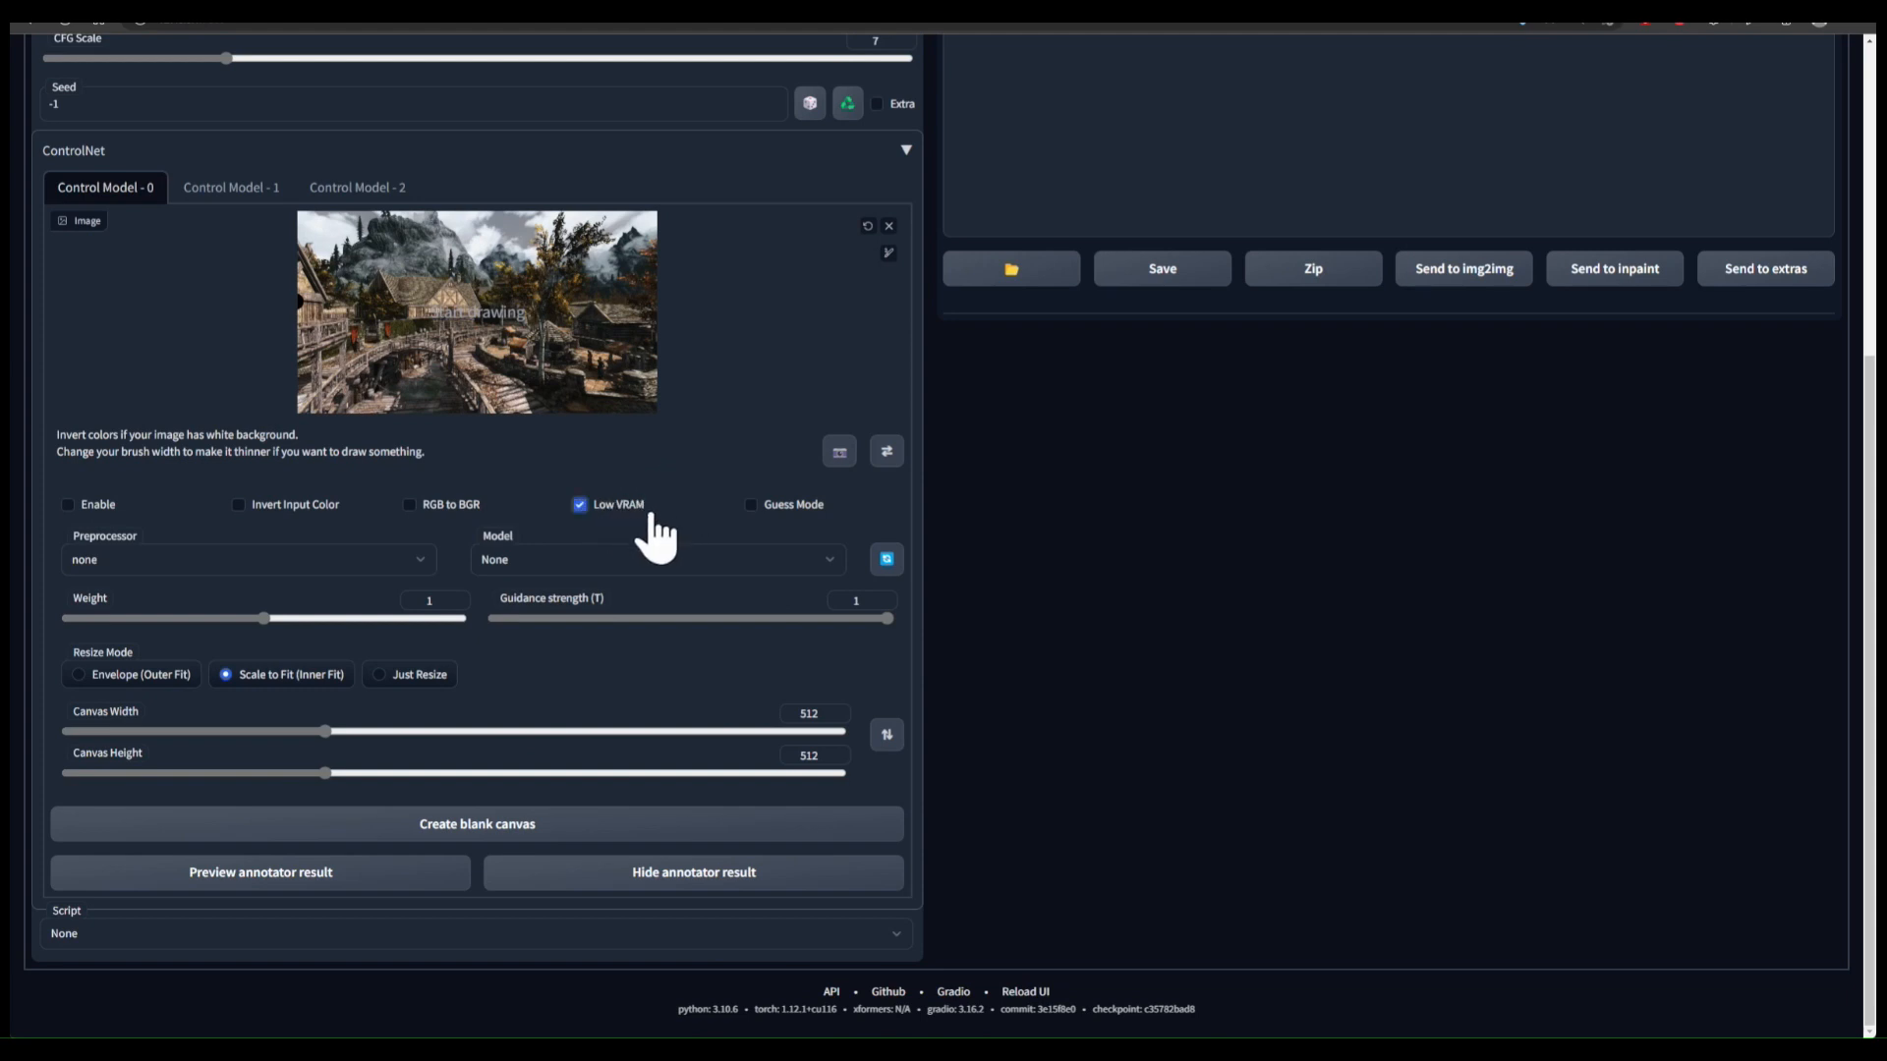
click(619, 509)
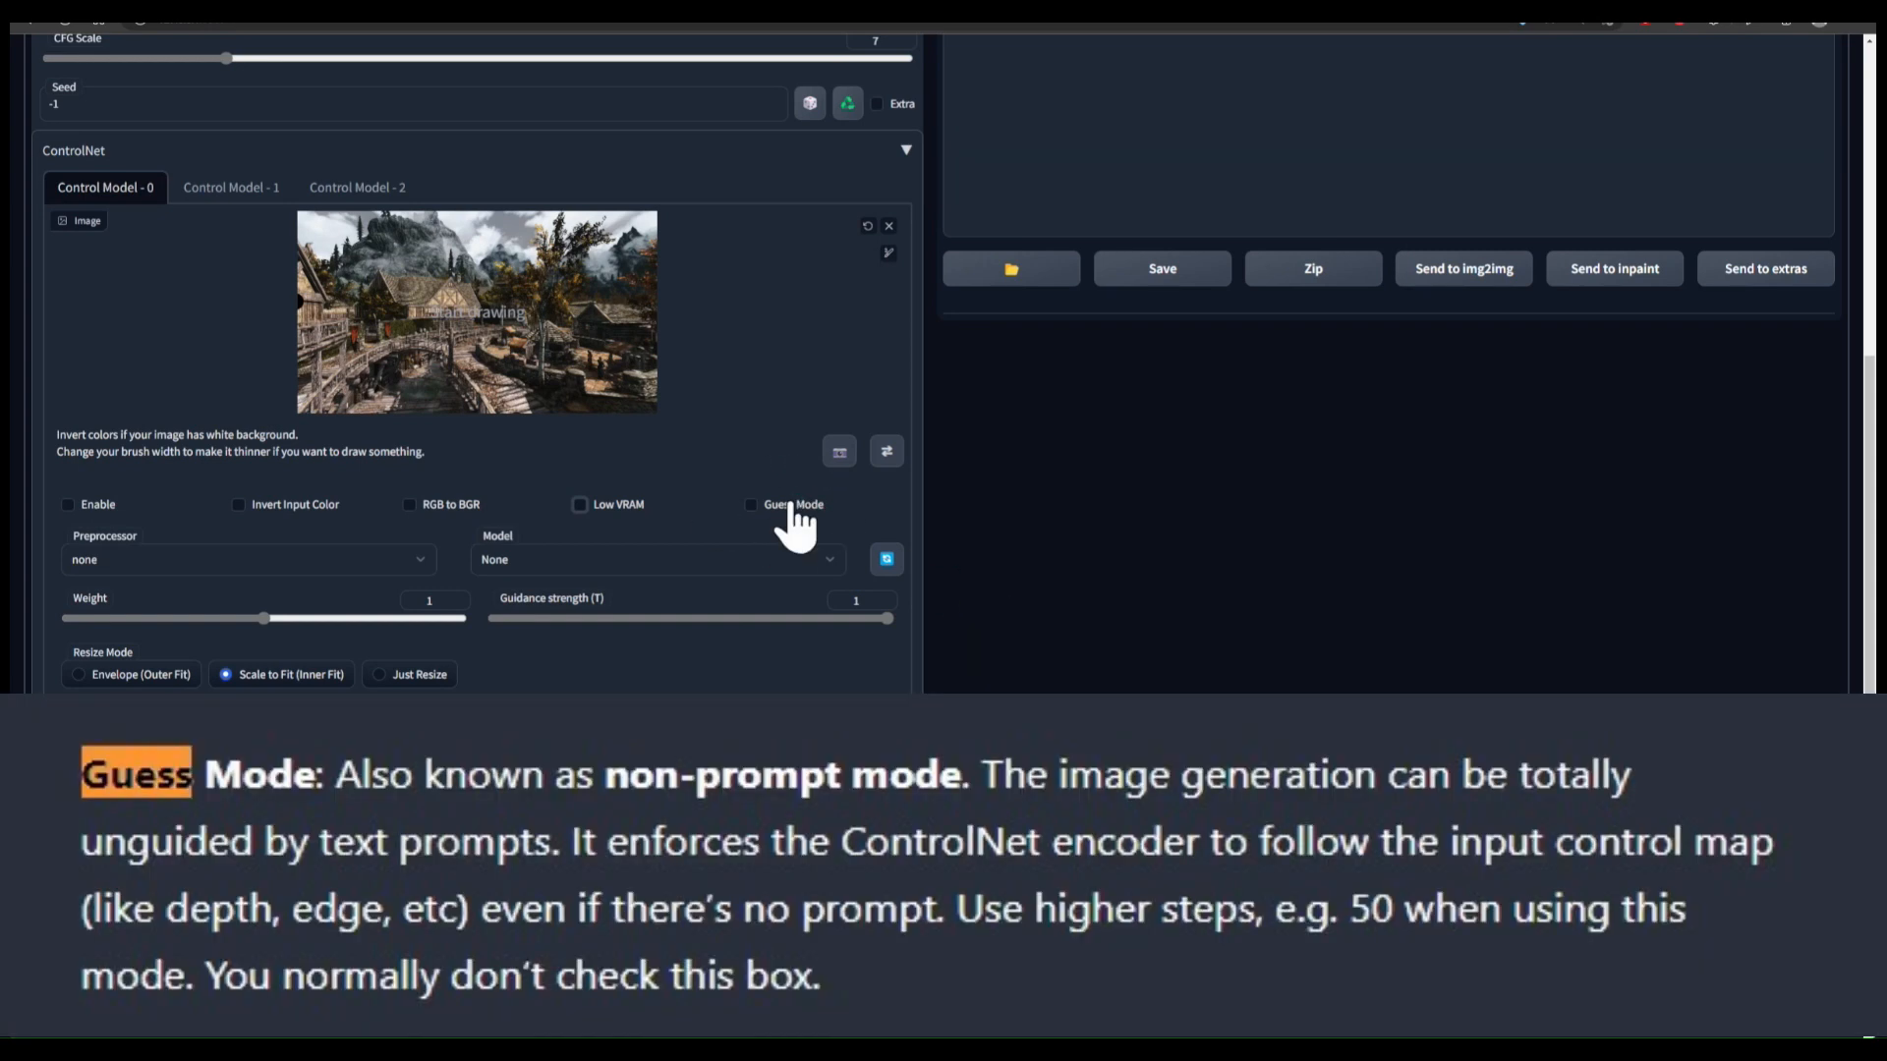
scroll(470, 308, up, 5)
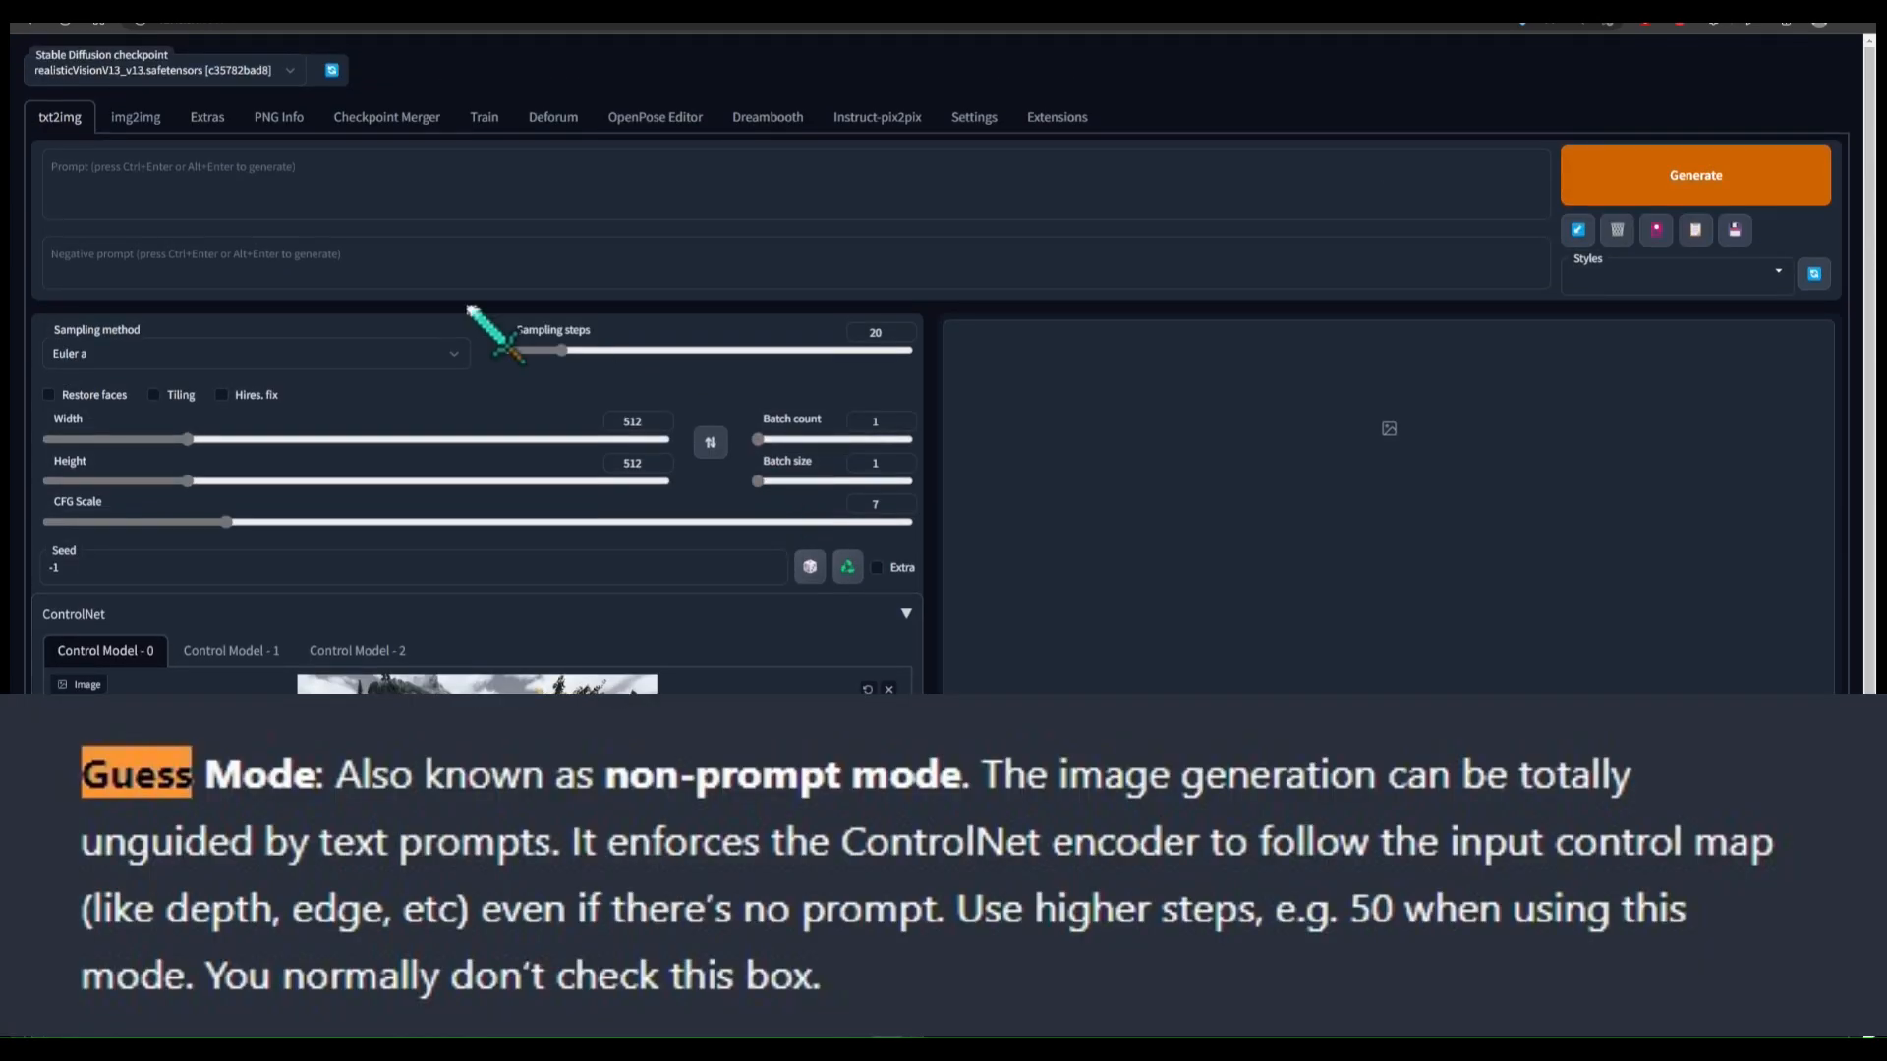
scroll(826, 590, down, 5)
click(766, 517)
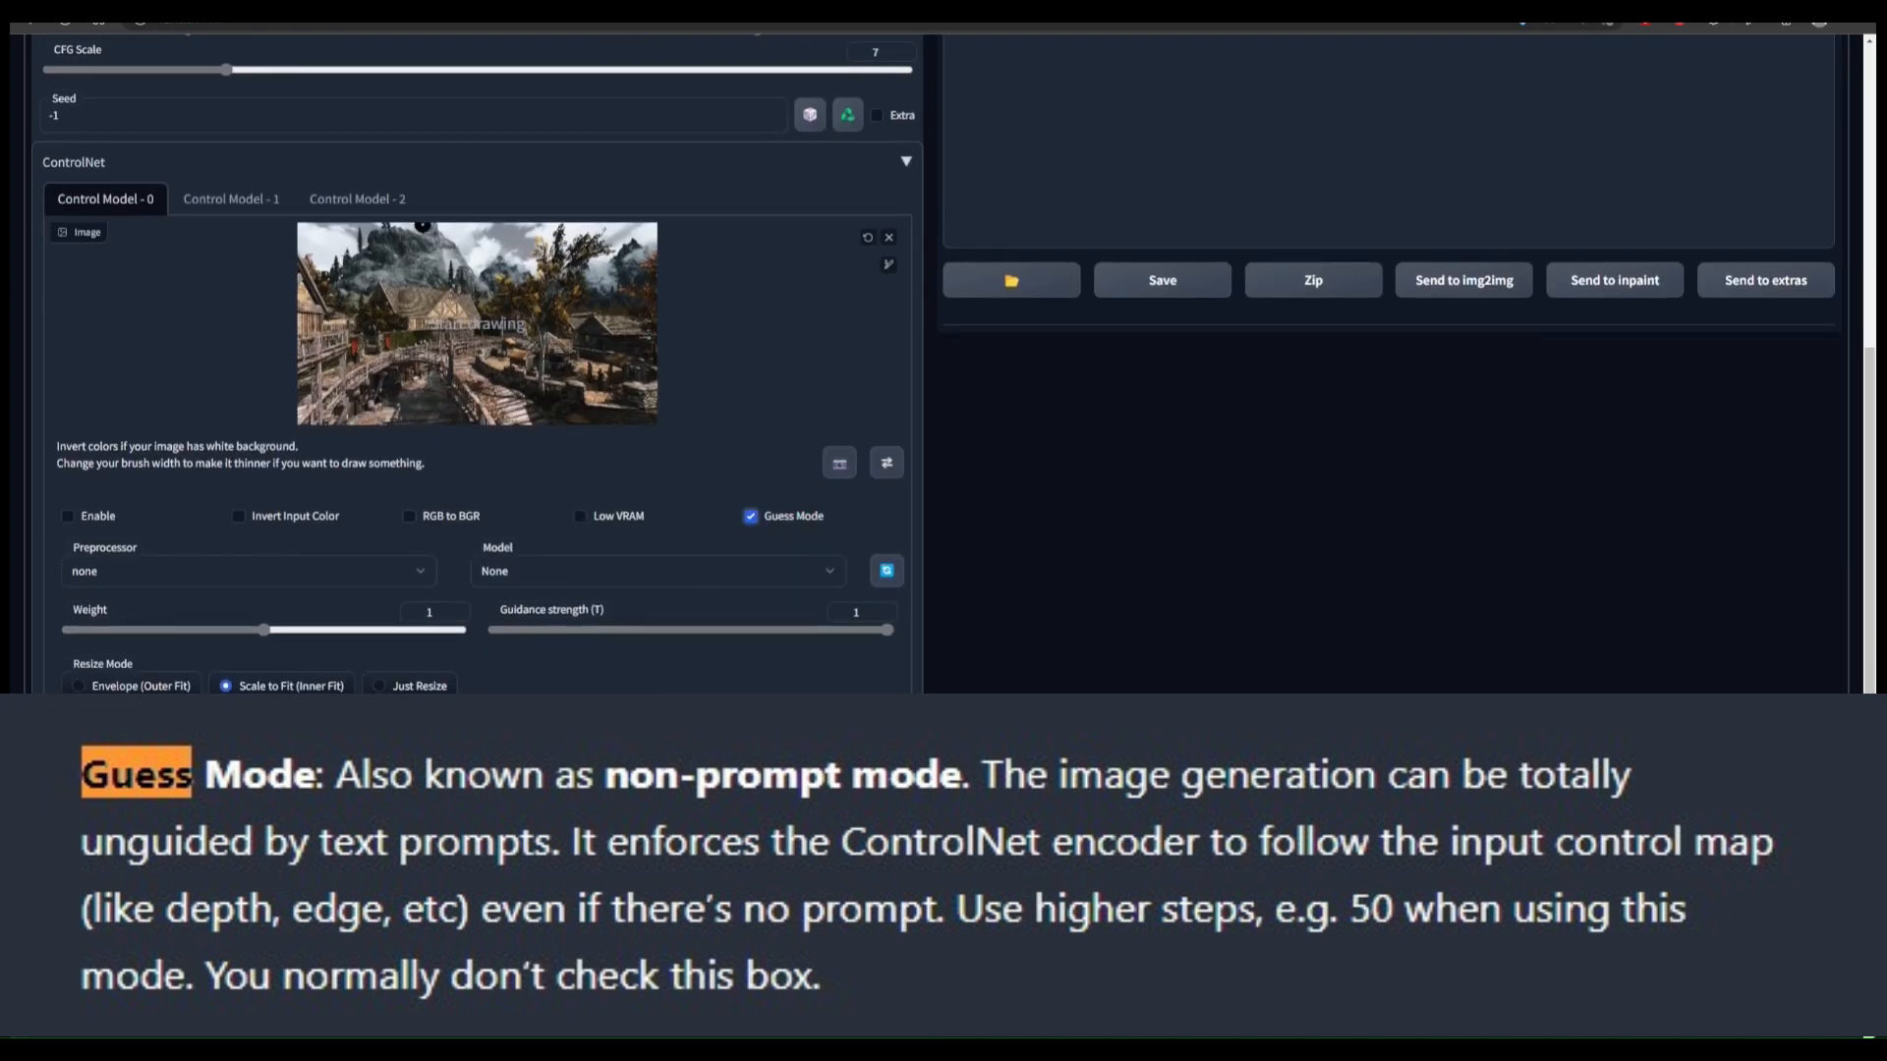
scroll(501, 472, up, 3)
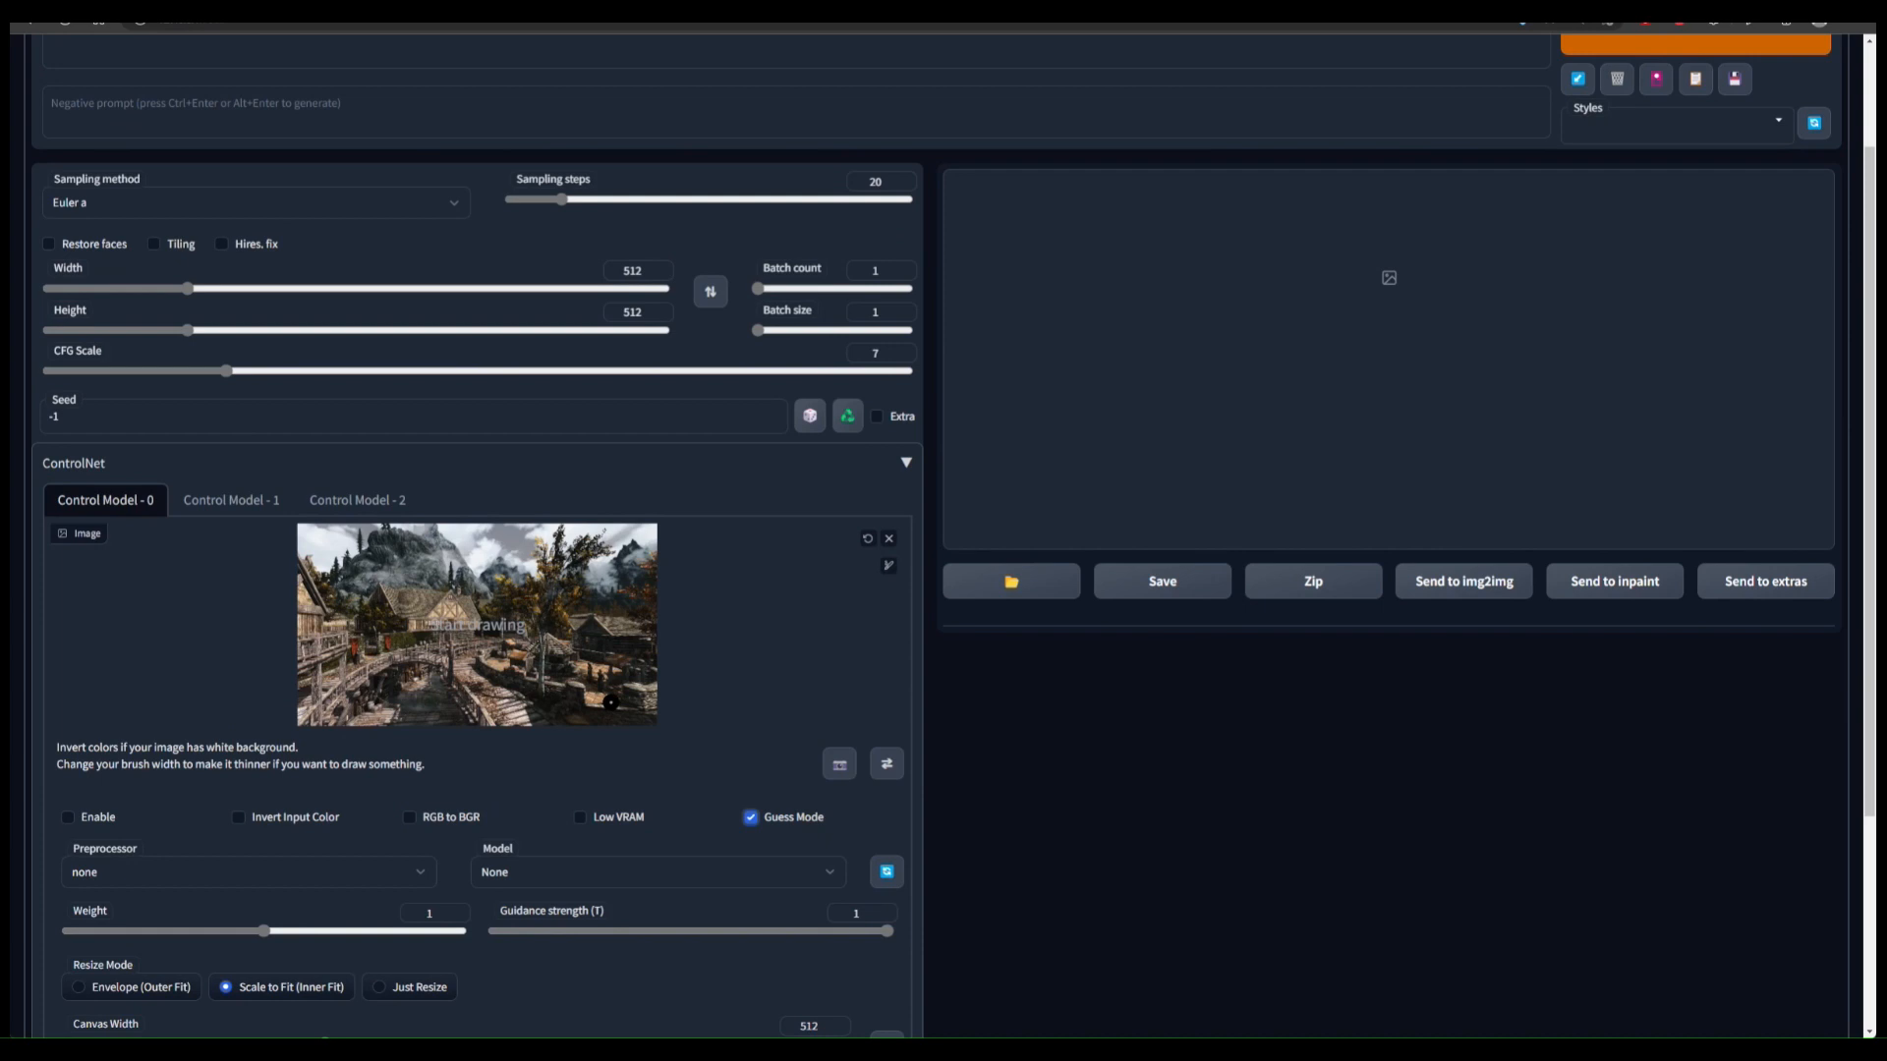
scroll(747, 708, down, 2)
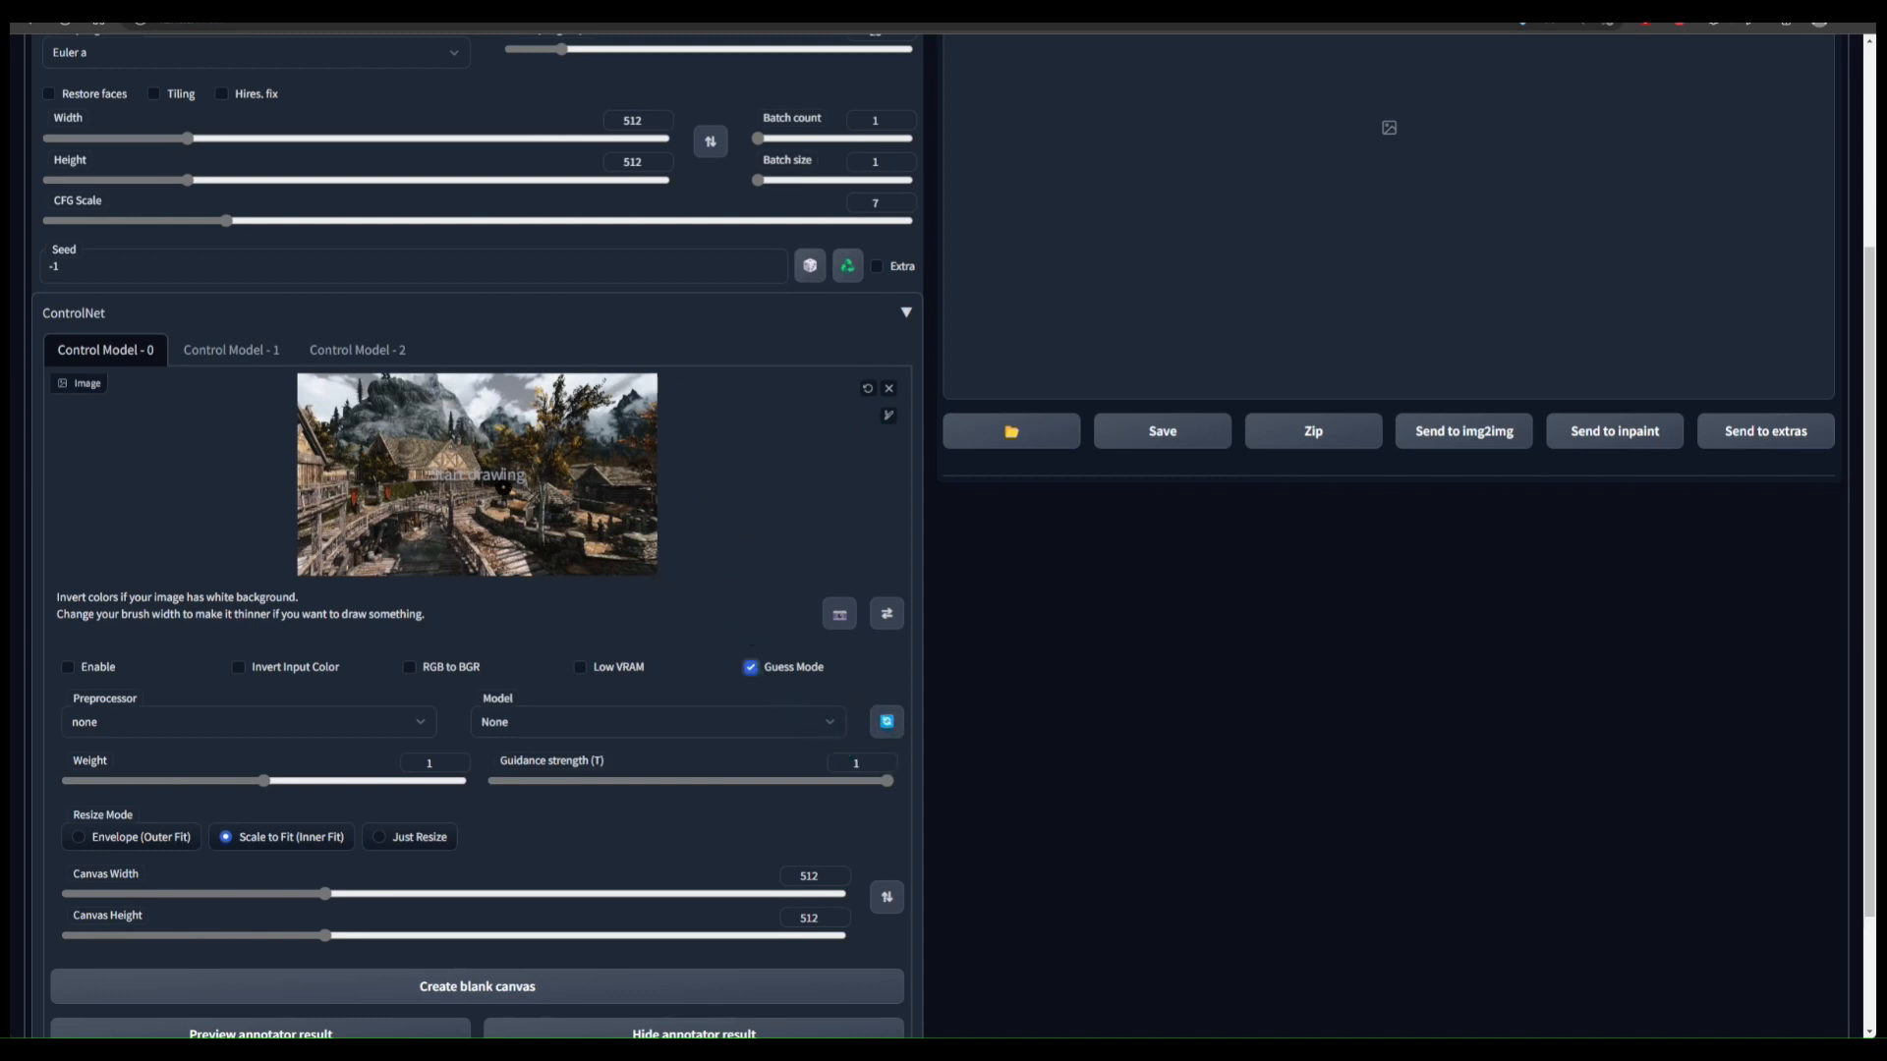
click(753, 668)
- Set Control Model - 0 to the mlsd preprocessor with the control_sd15_mlsd model
scroll(344, 607, down, 2)
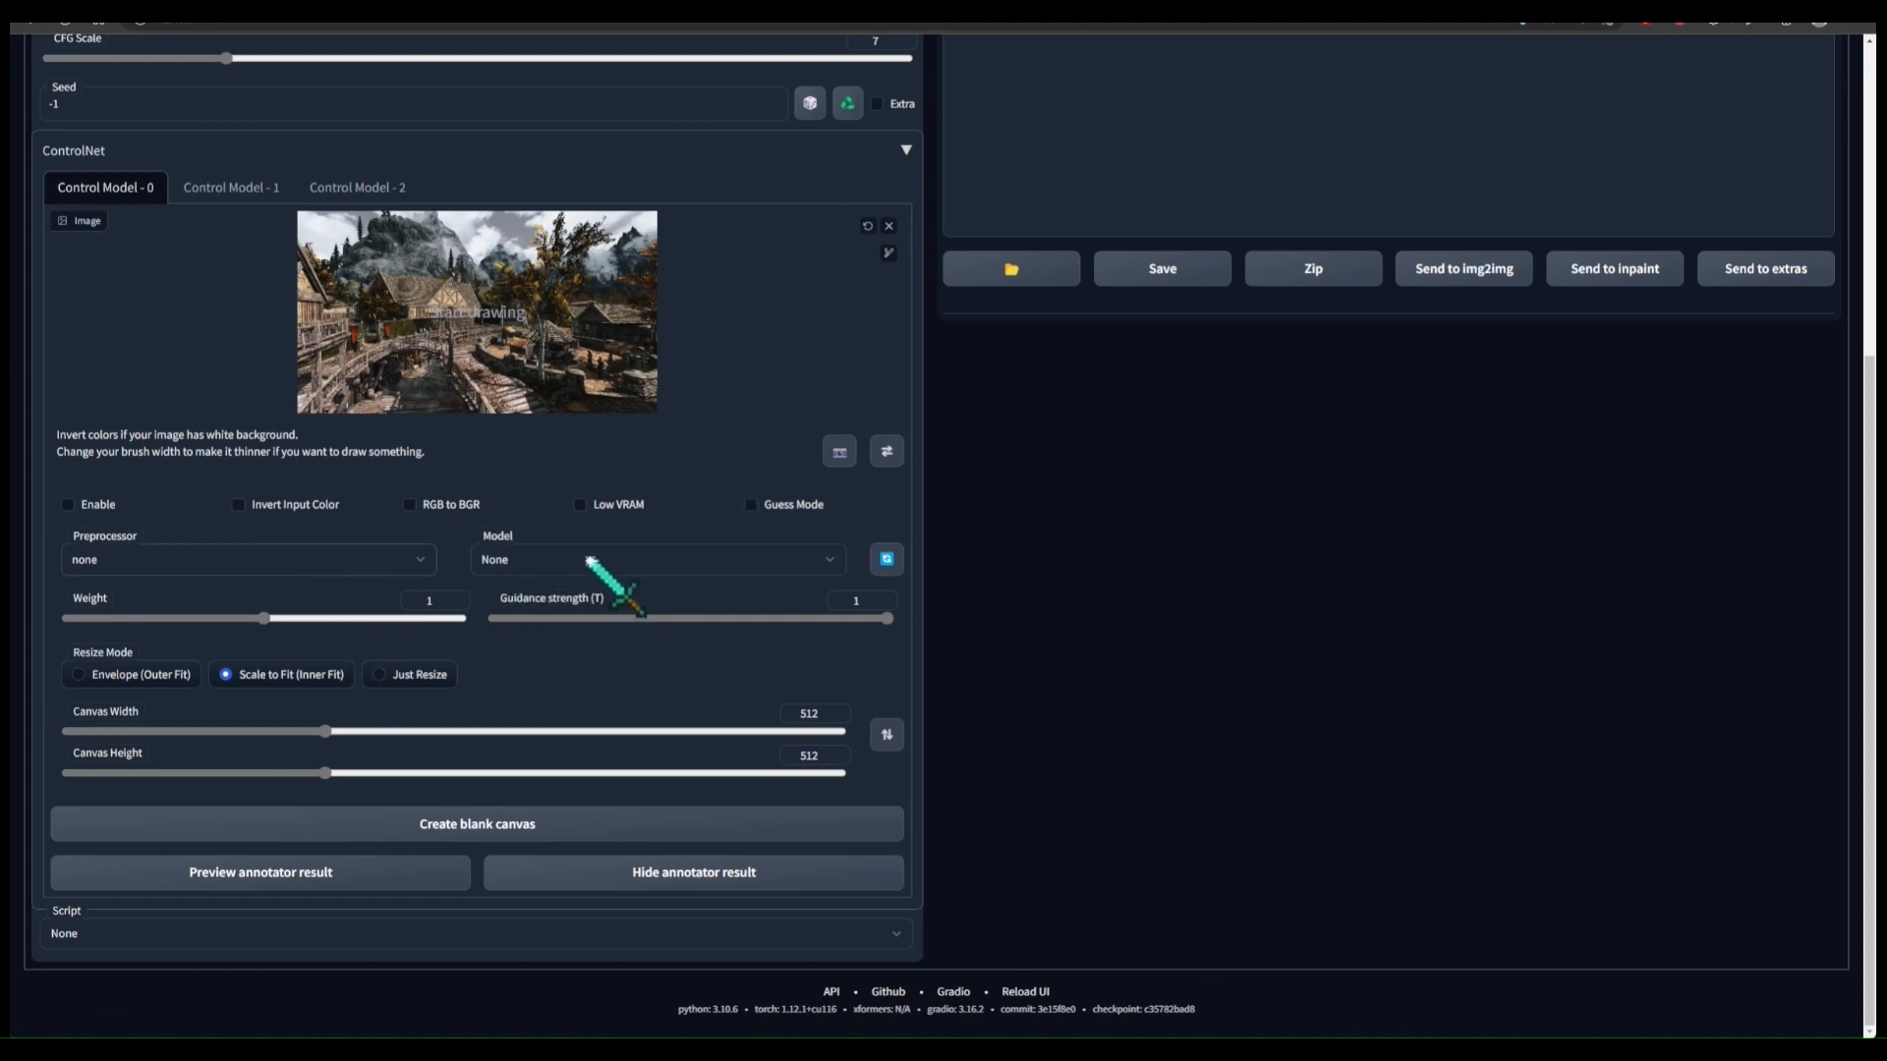
click(339, 670)
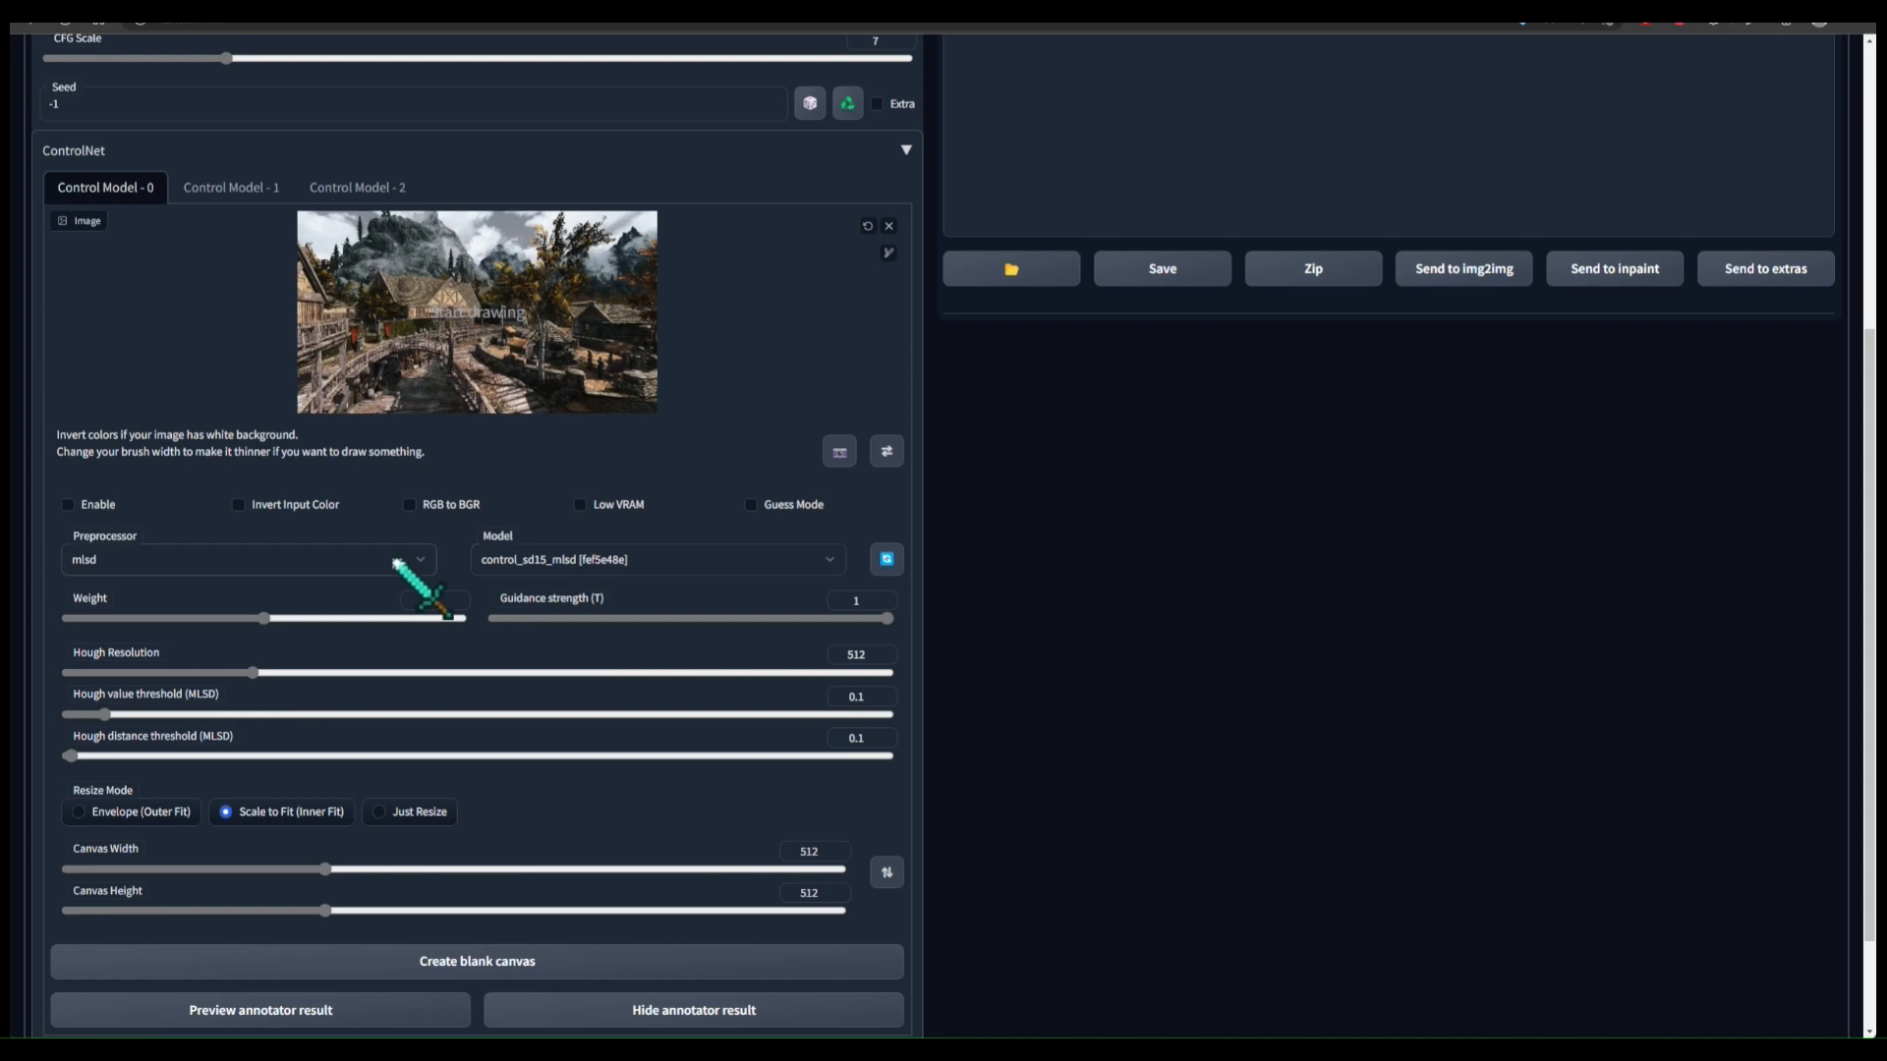
- Set Control Model - 0 to the openpose preprocessor with the control_sd15_openpose model
click(261, 653)
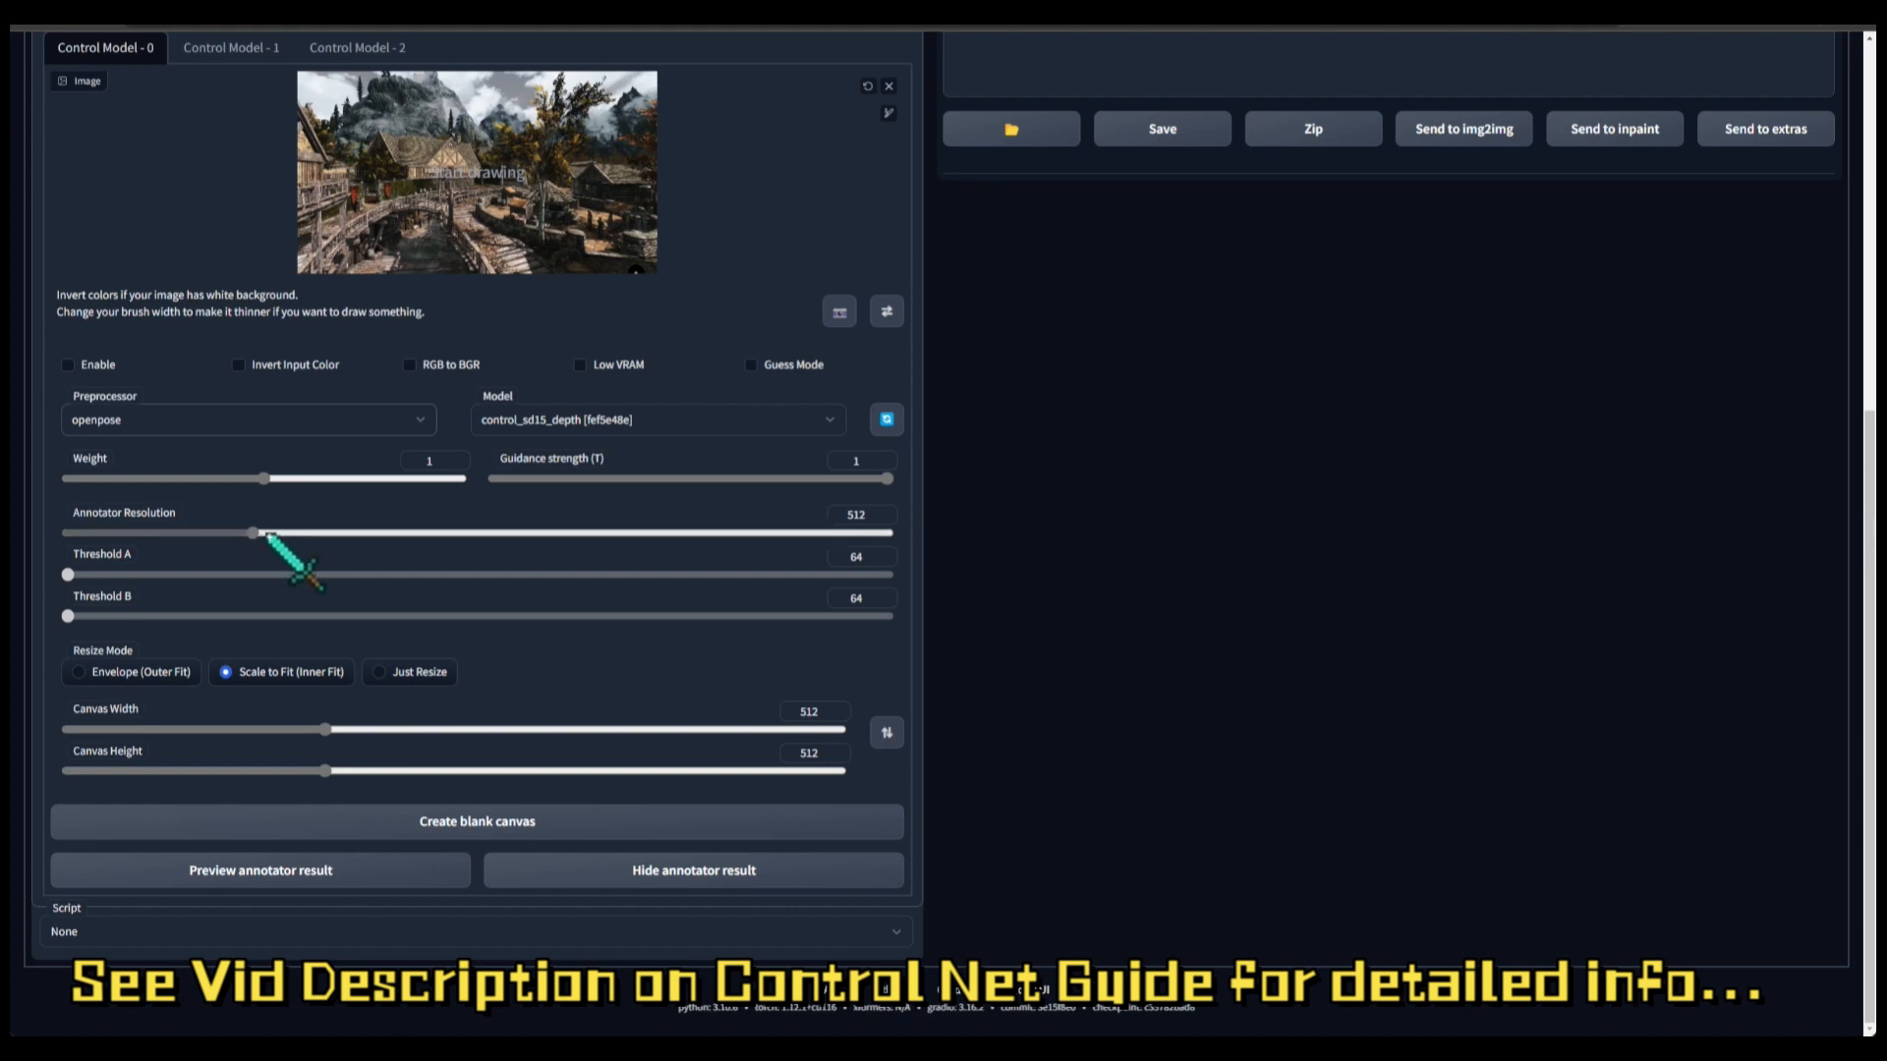
click(603, 423)
click(614, 551)
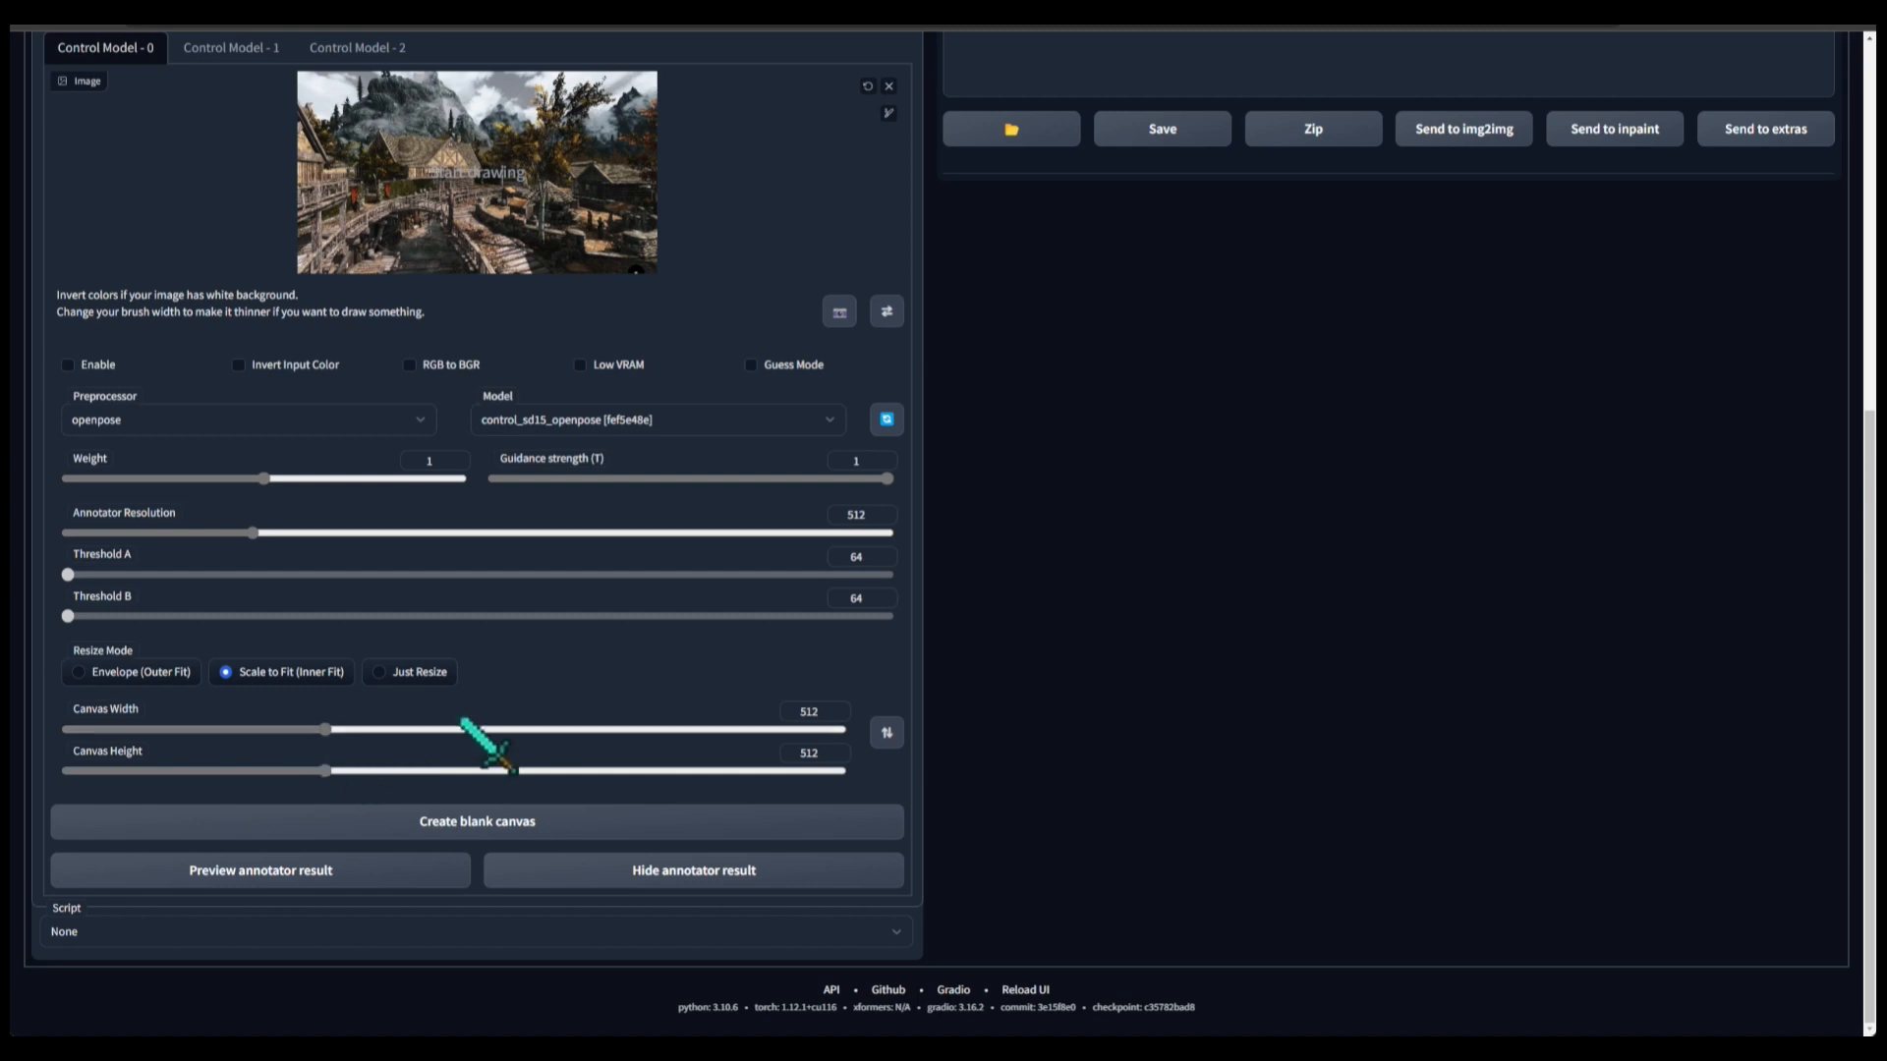
- Set the Control Model - 0 canvas width to 896 and create a blank canvas from it
scroll(460, 664, up, 5)
scroll(393, 550, up, 2)
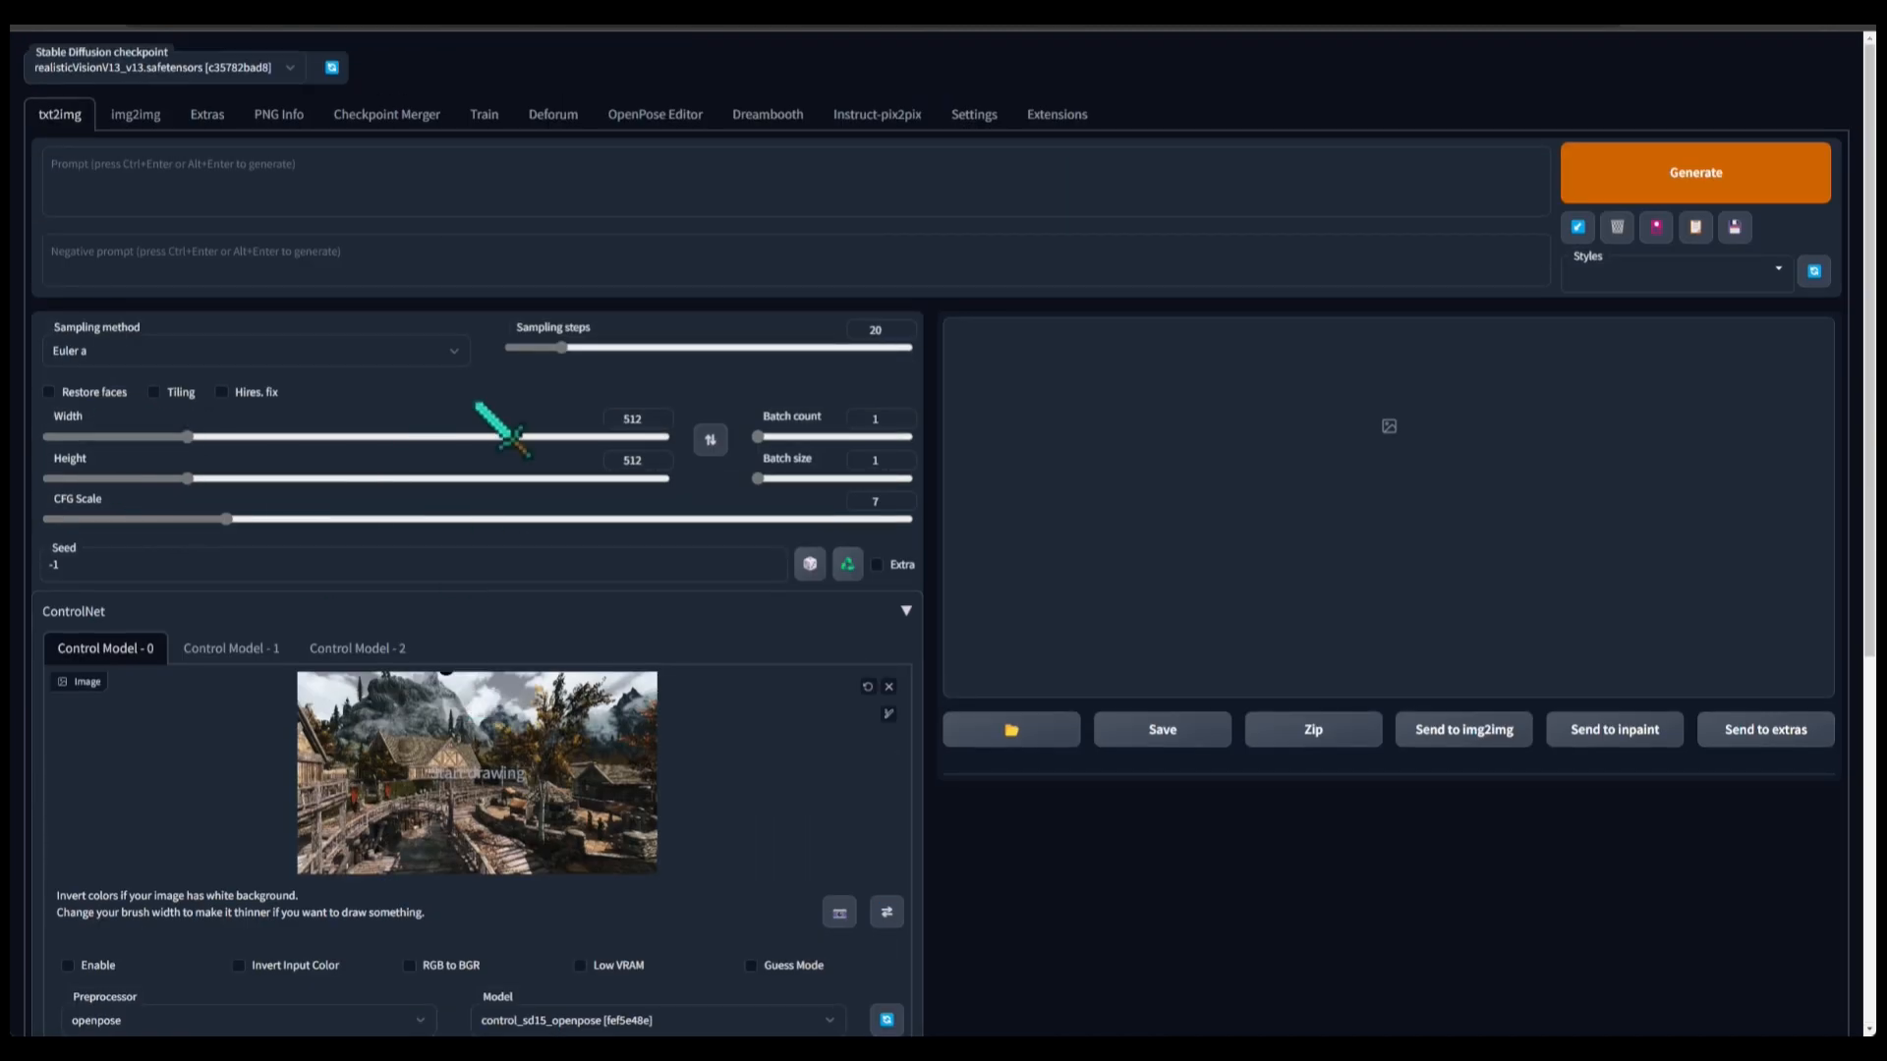
scroll(477, 572, down, 6)
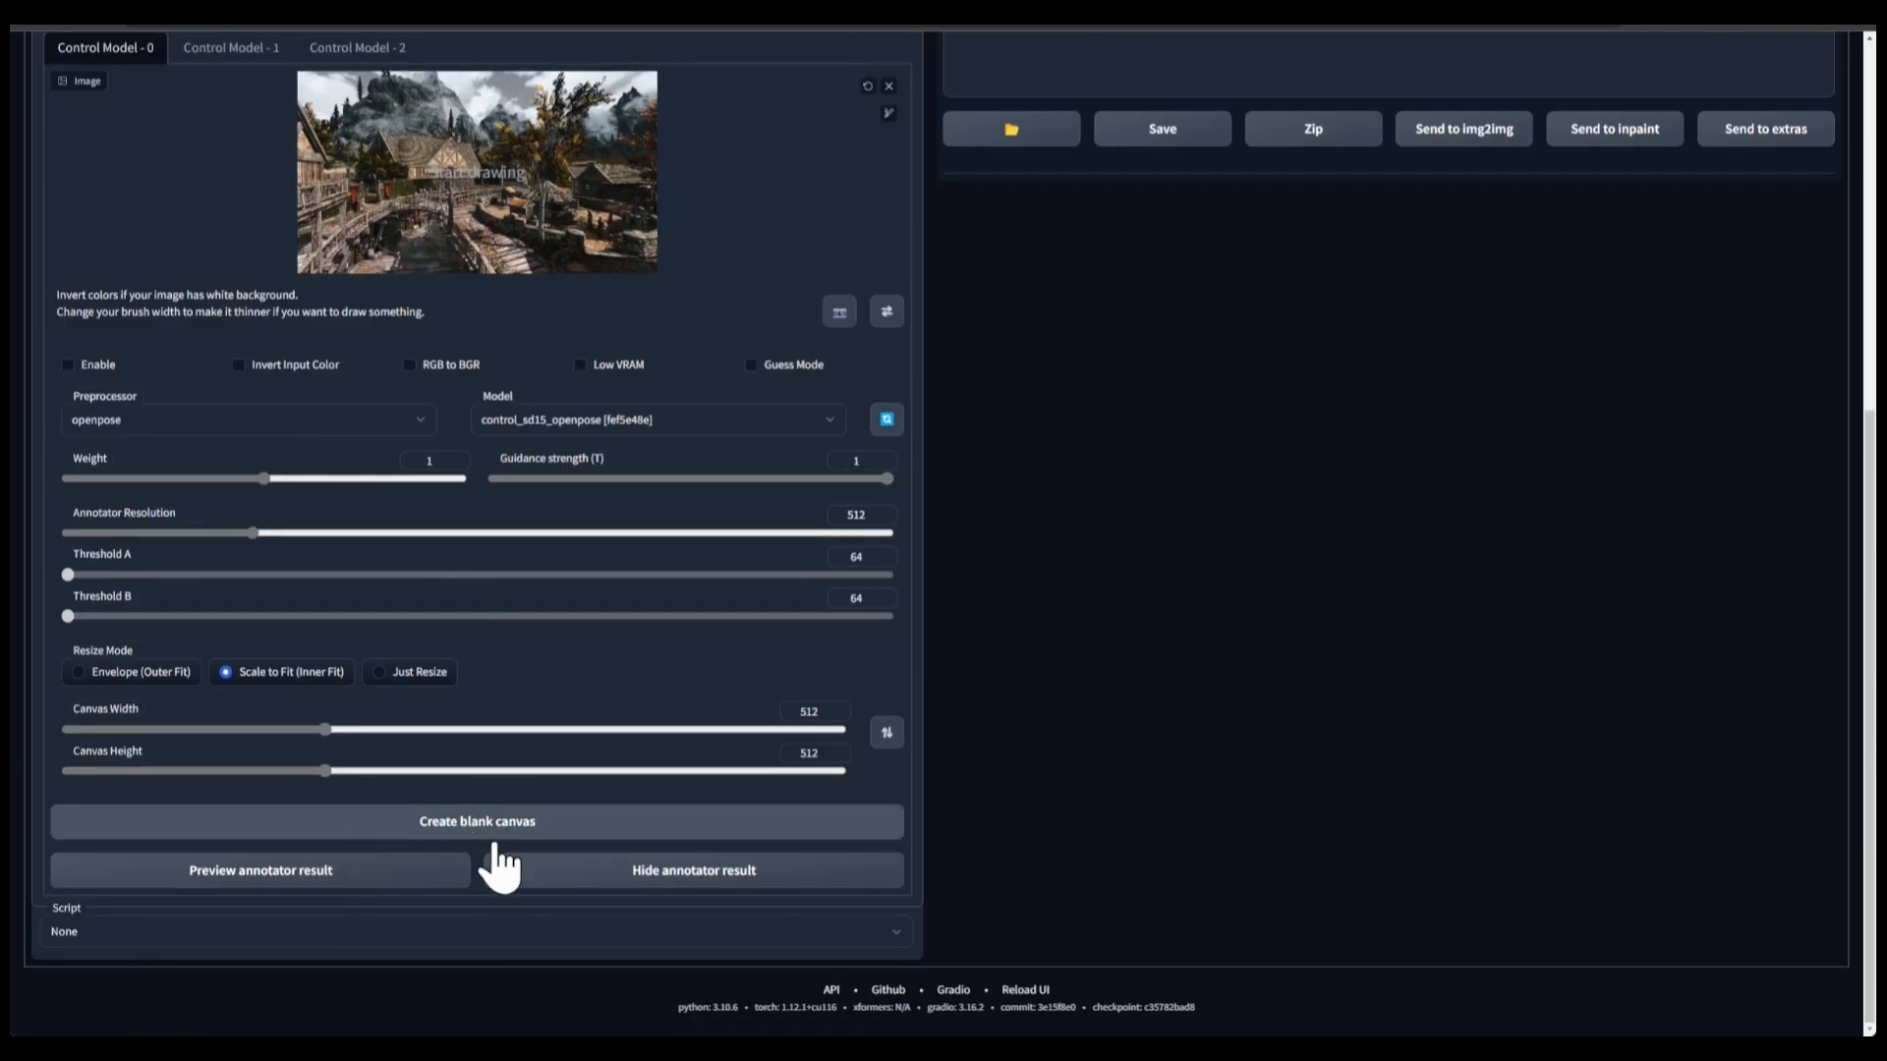
drag(325, 730, 686, 728)
click(565, 816)
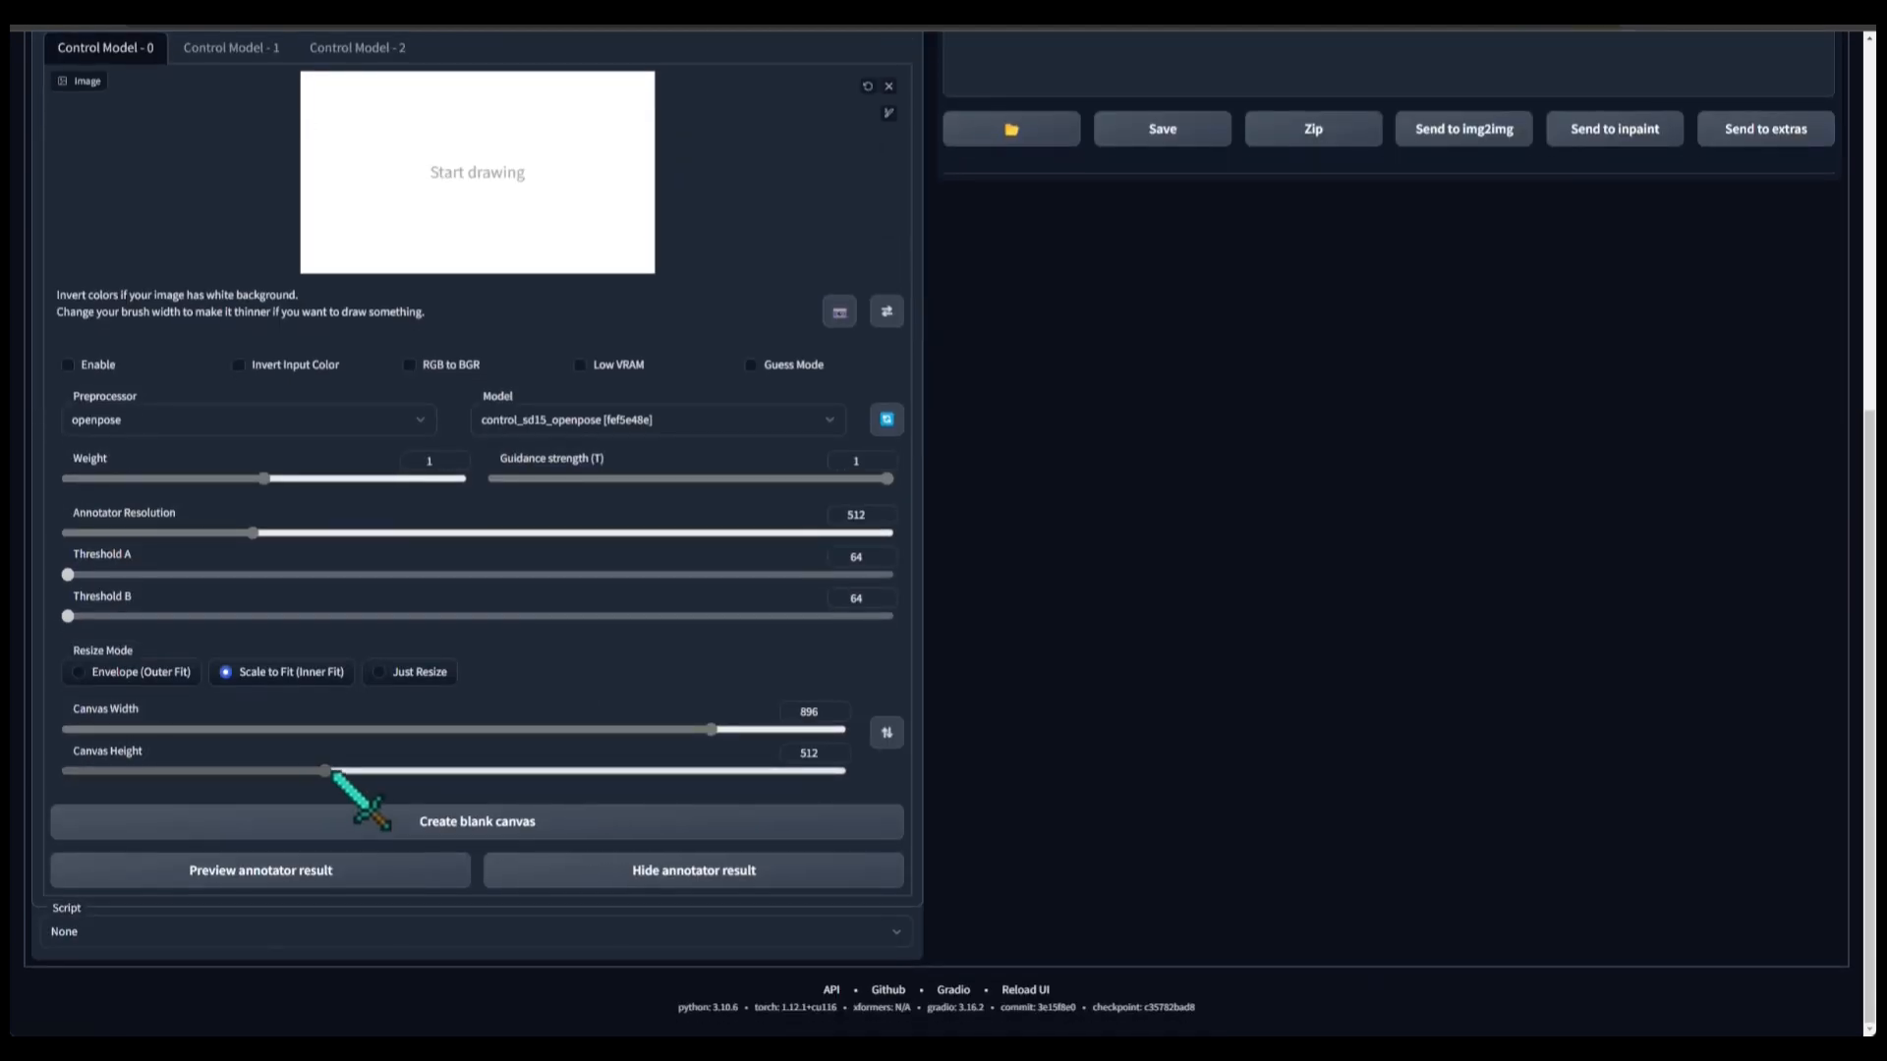
- Create a blank portrait canvas in Control Model - 0 with width 448 and height 640
click(265, 730)
drag(332, 772, 453, 771)
click(539, 821)
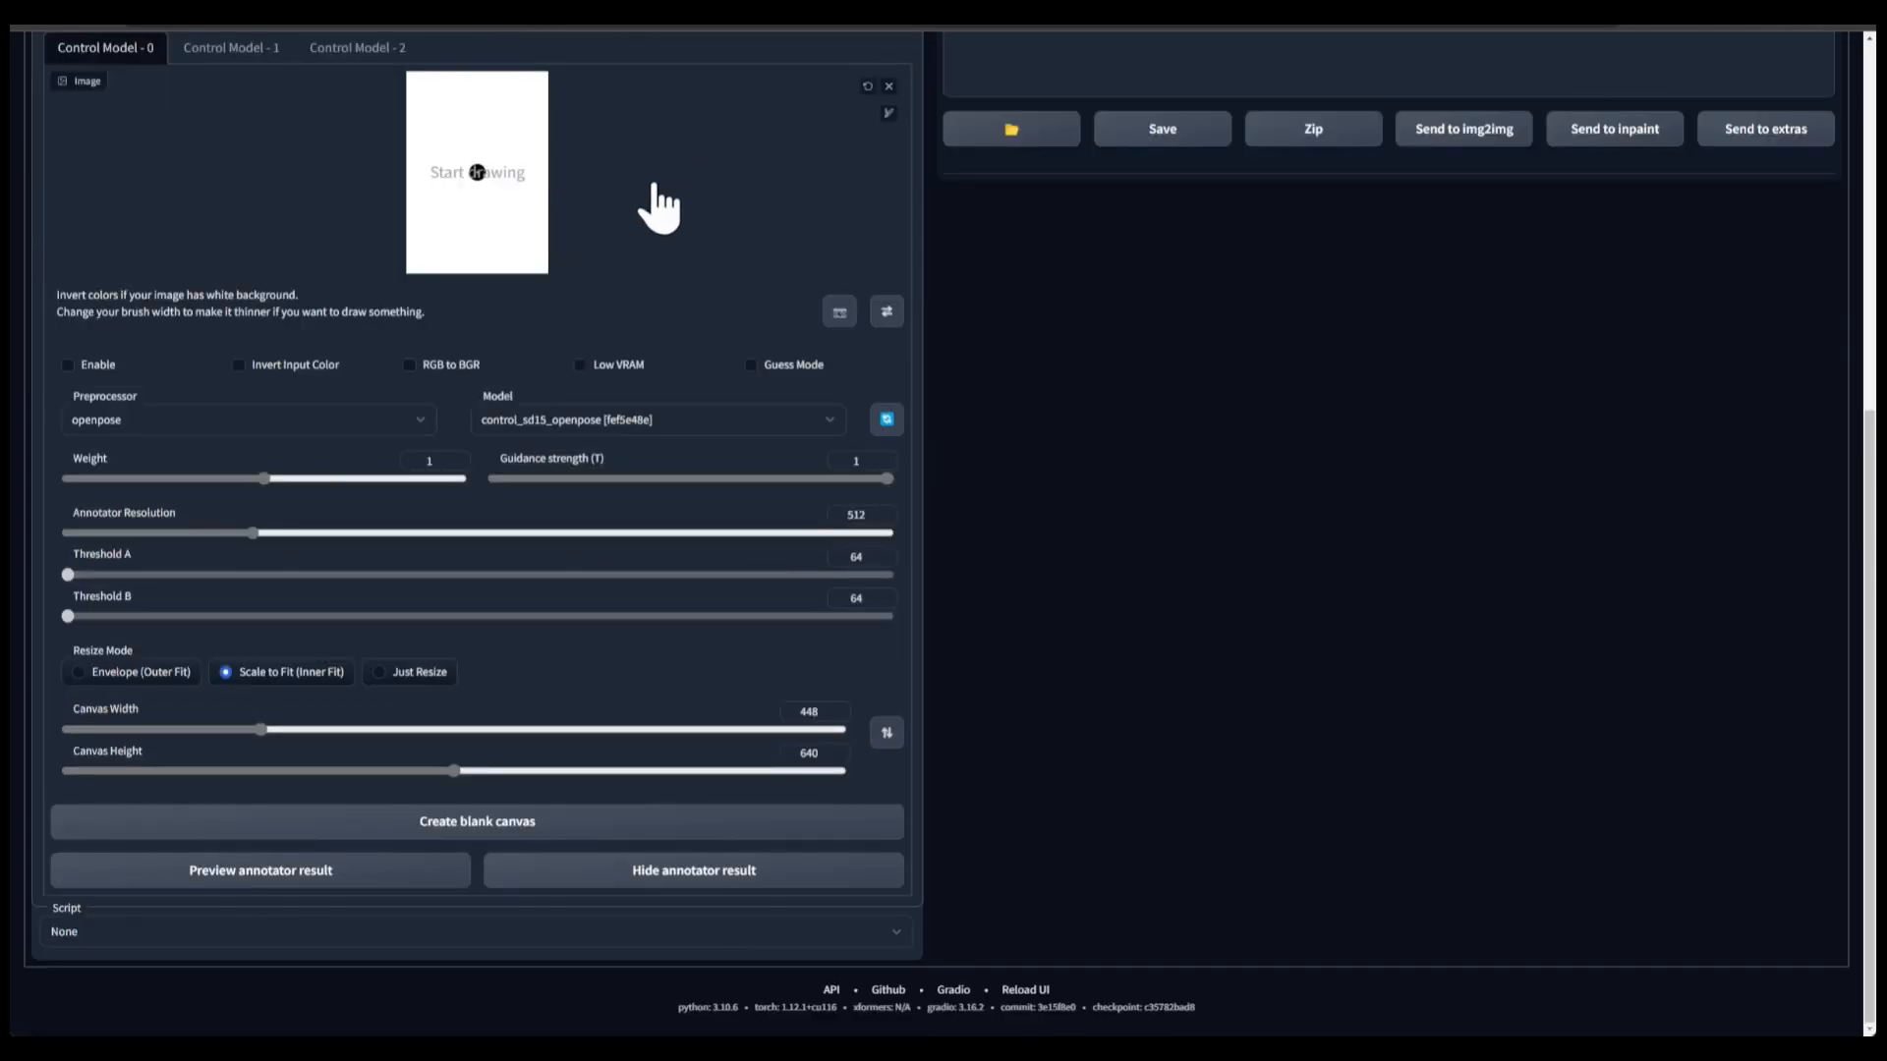
- Scribble a few freehand strokes on the blank canvas of Control Model - 0
scroll(649, 226, up, 2)
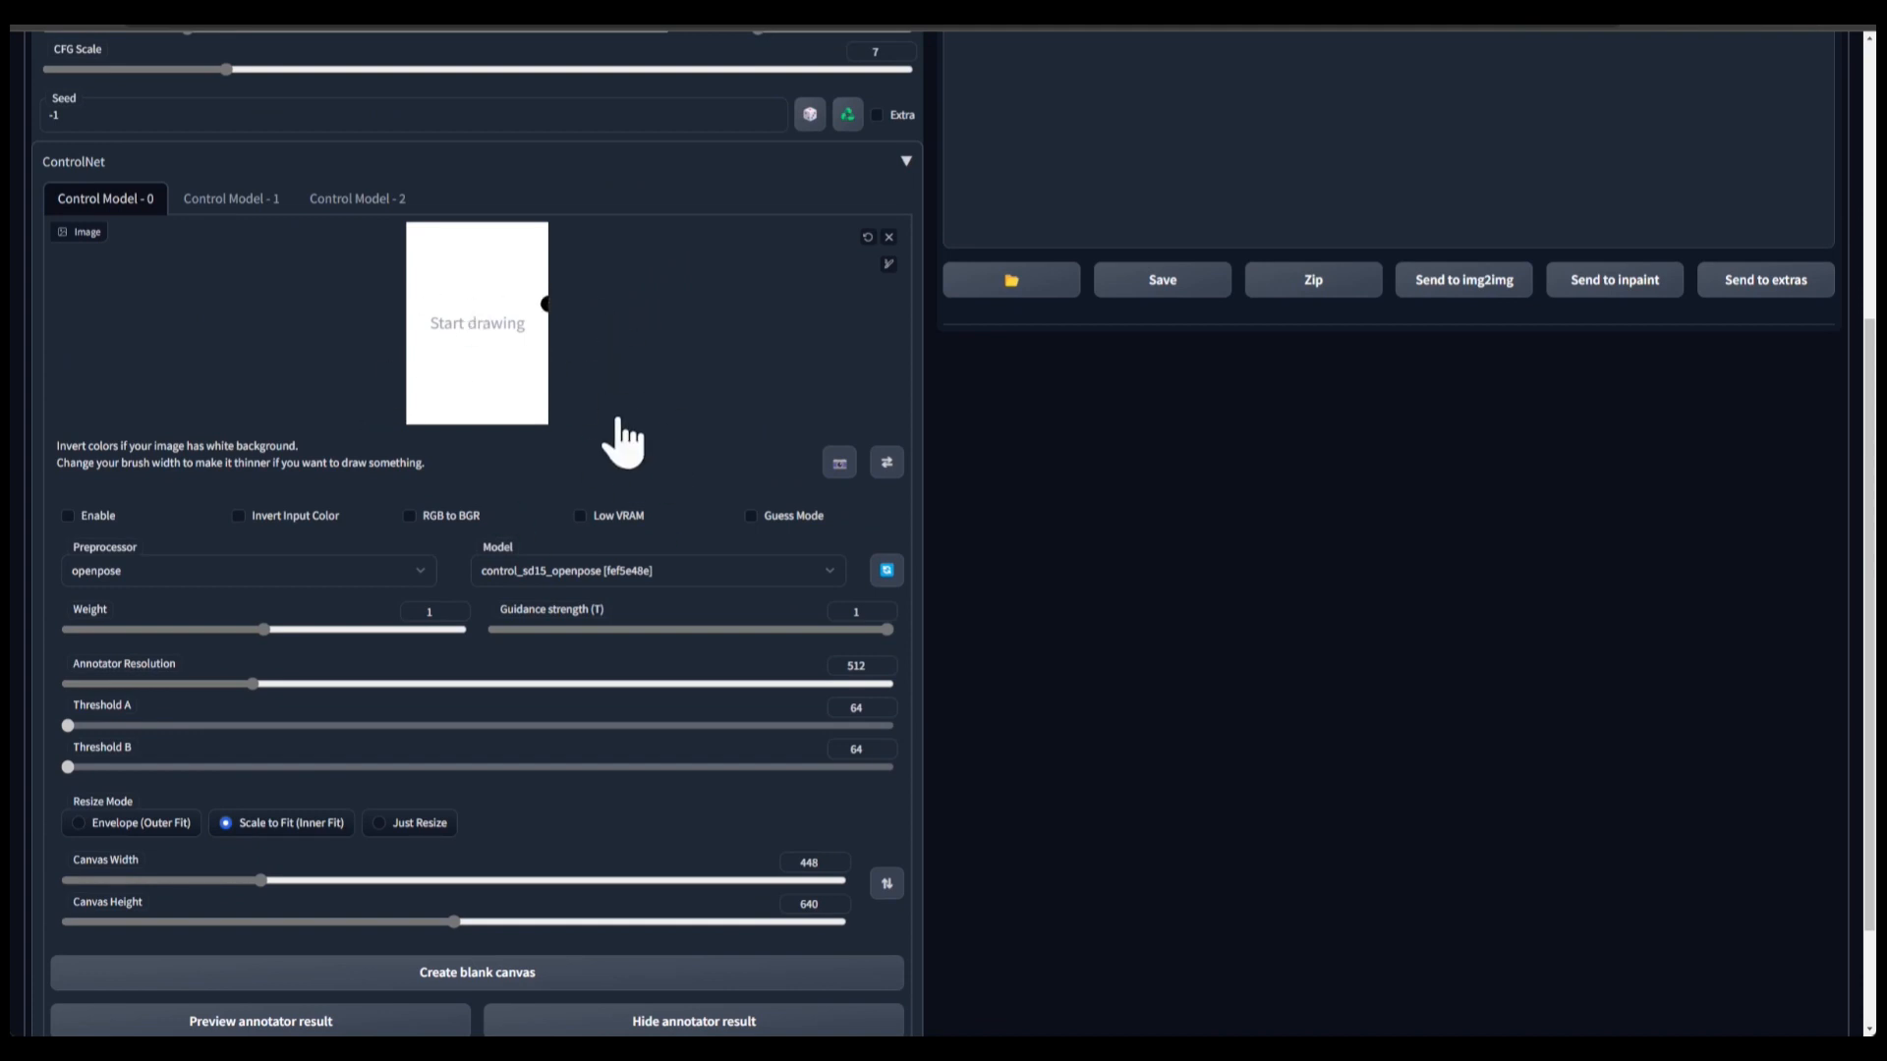
scroll(580, 806, up, 3)
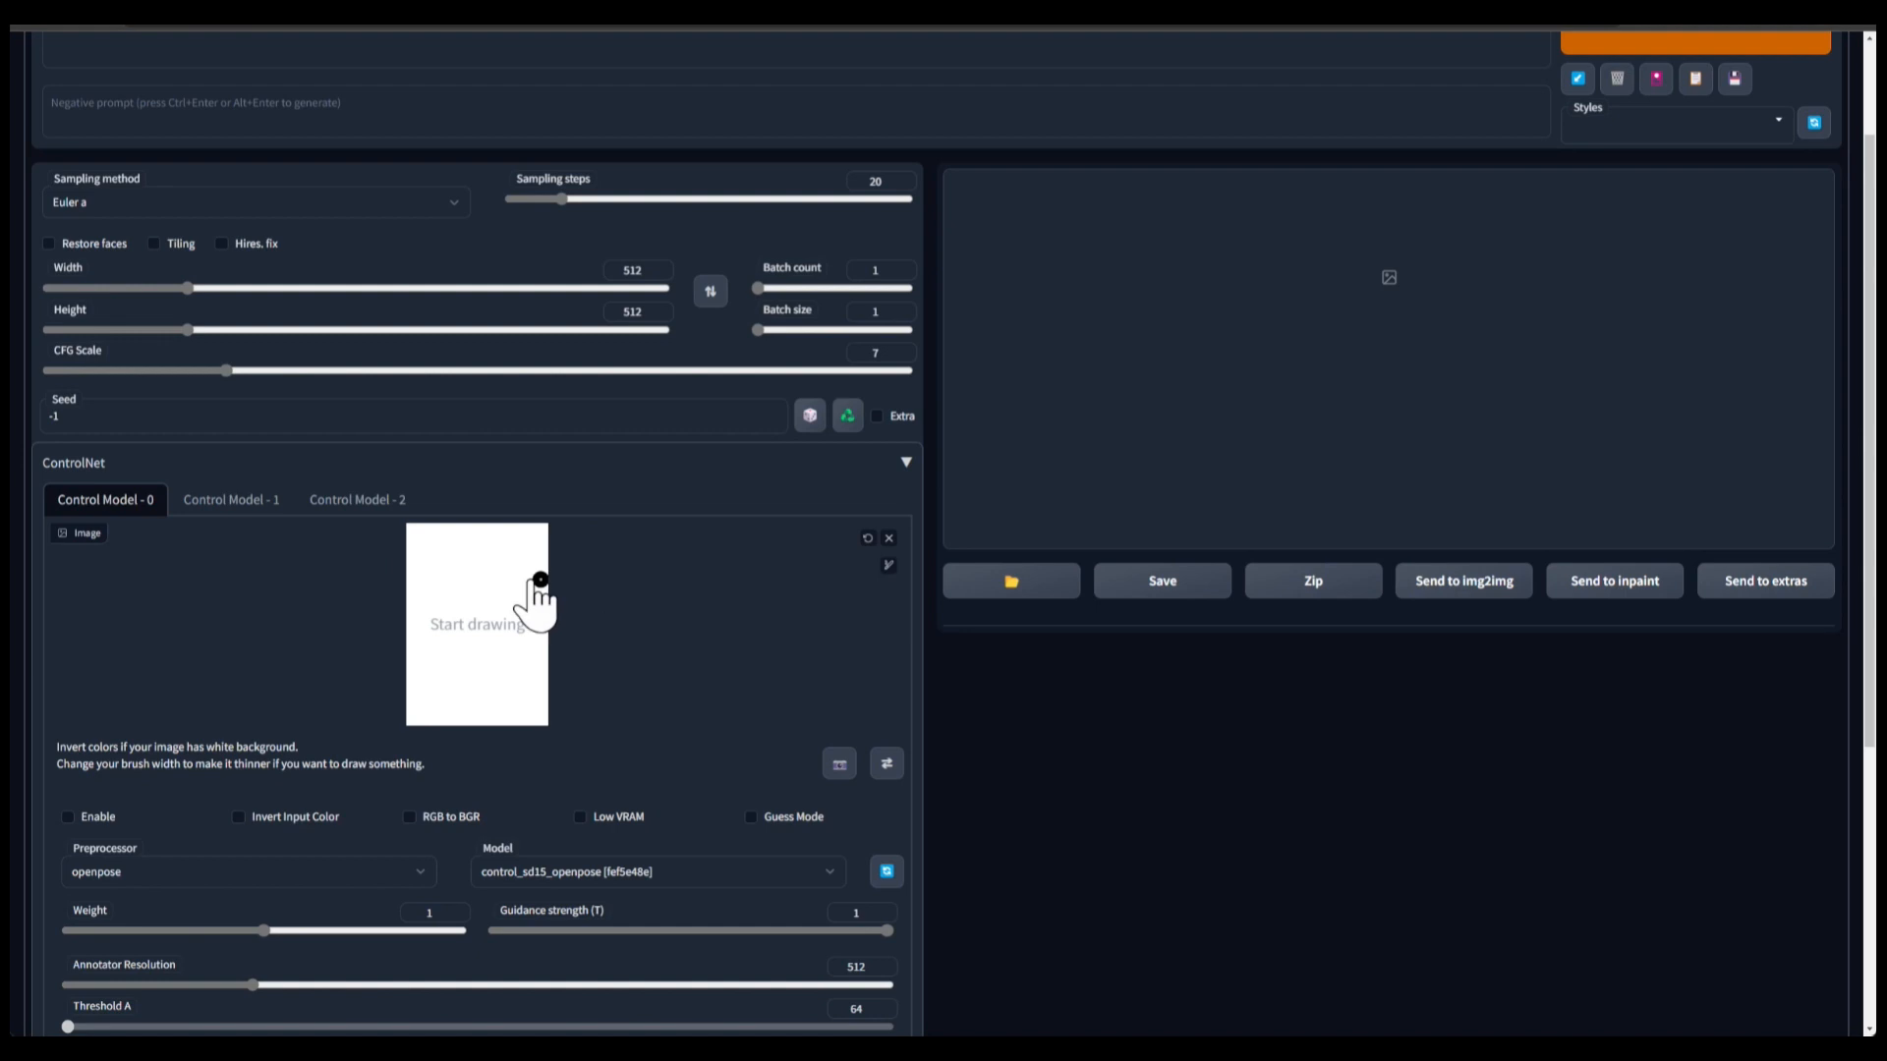
scroll(551, 615, down, 3)
scroll(565, 627, down, 2)
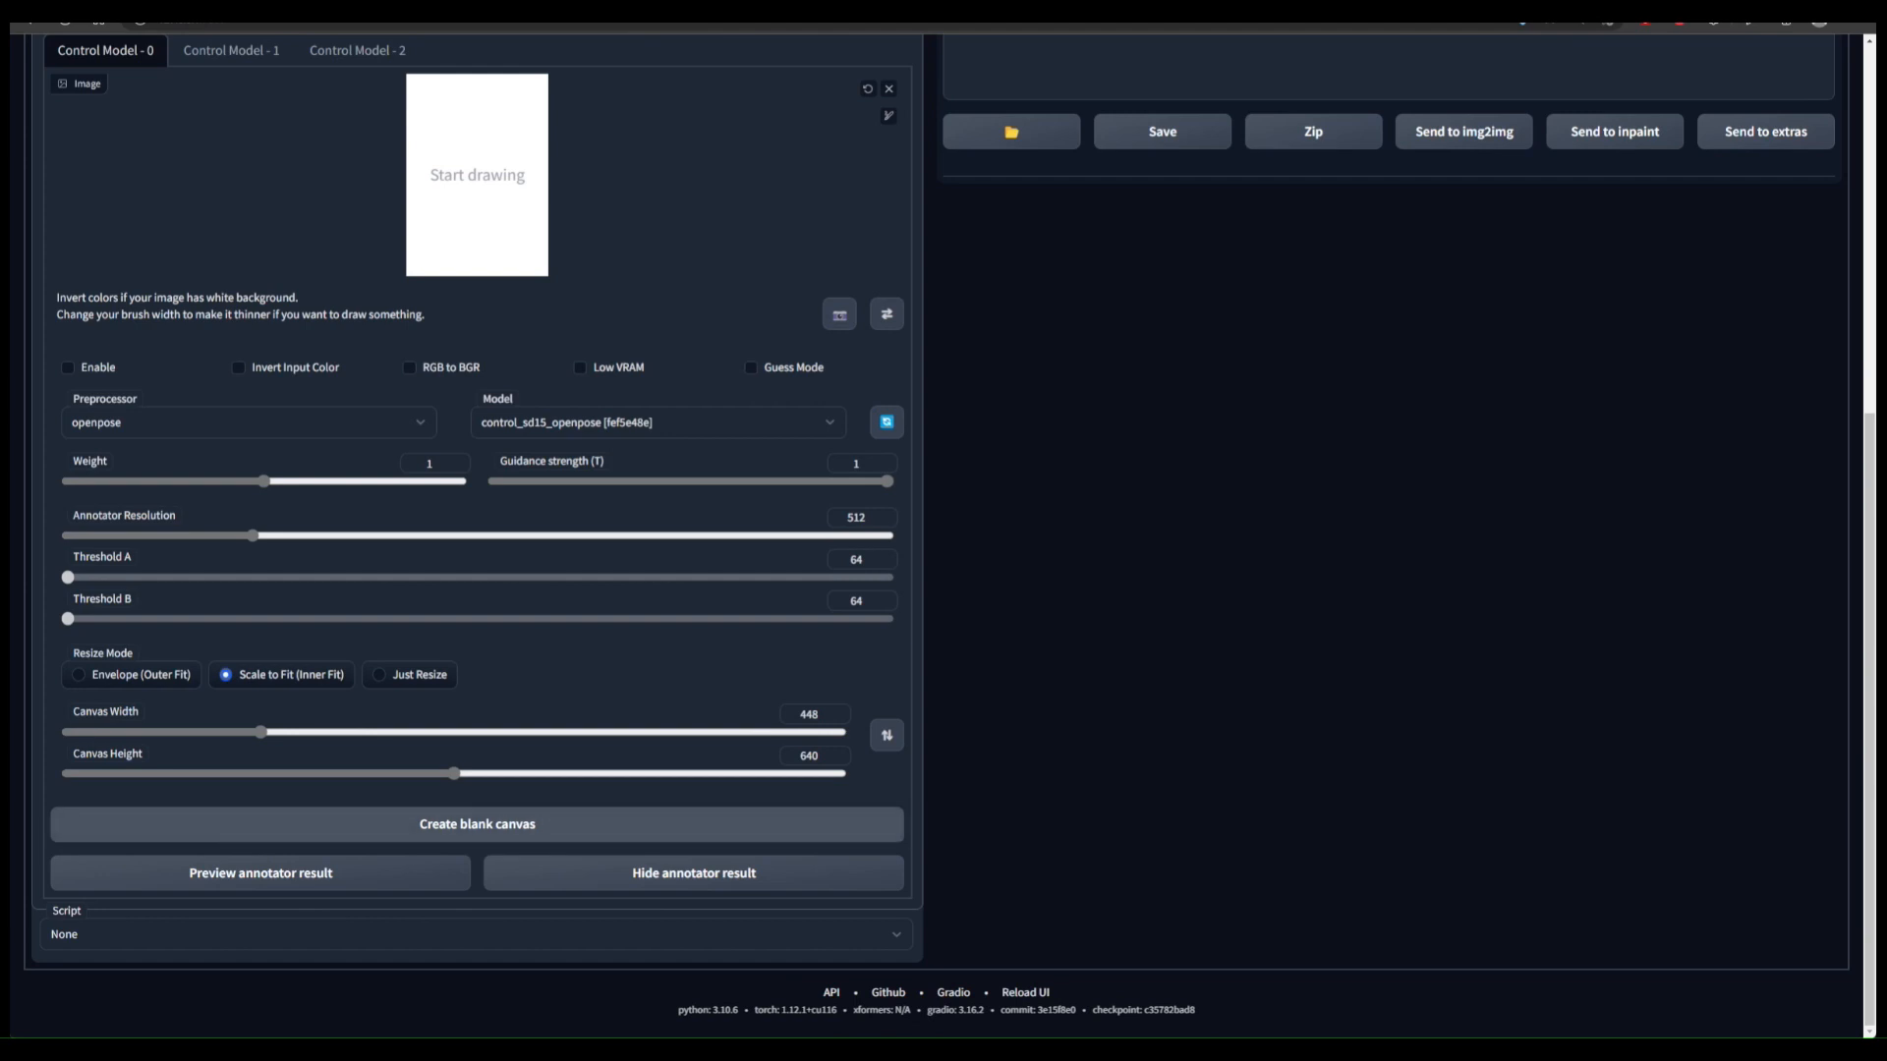
mouse_move(528, 188)
mouse_down()
mouse_move(480, 123)
mouse_move(431, 224)
mouse_move(481, 239)
mouse_move(550, 195)
mouse_up()
drag(522, 116, 526, 187)
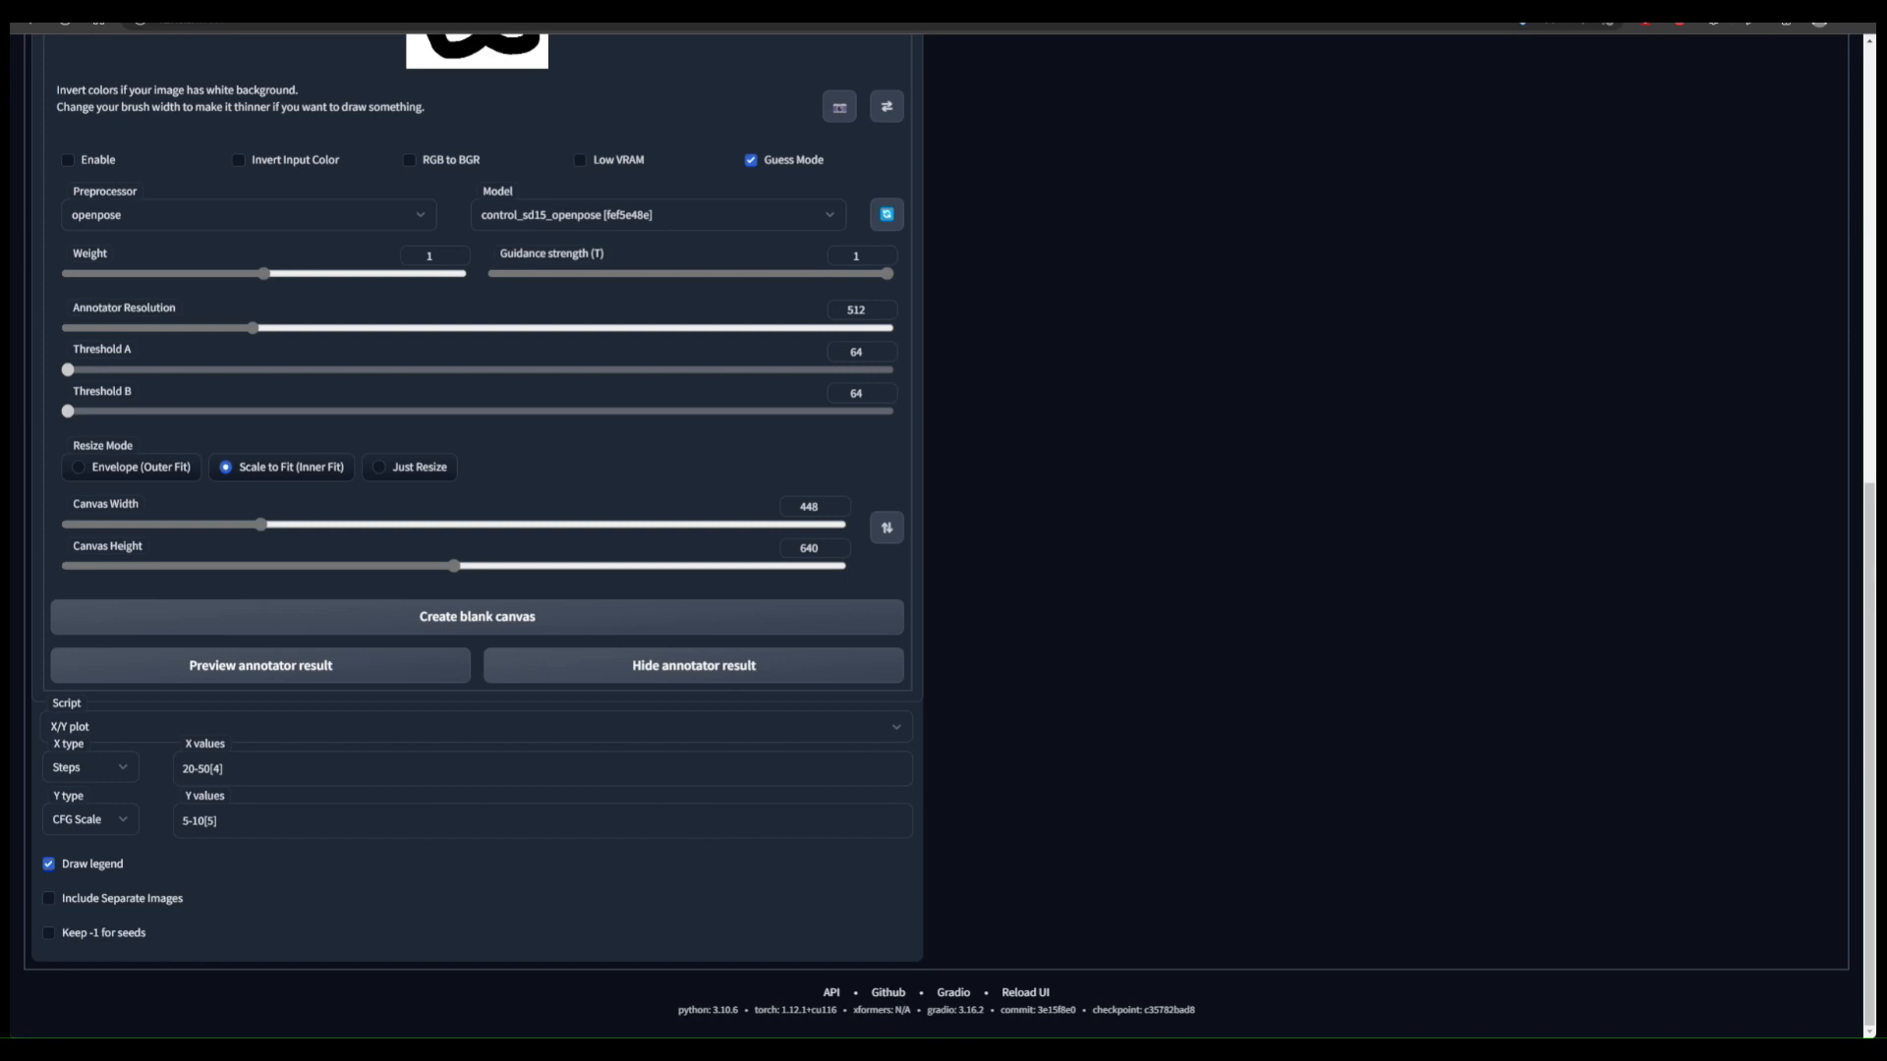
- Examine the X/Y plot script's value ranges for Steps and CFG Scale, highlighting the parts of each range
double_click(190, 768)
click(214, 768)
drag(339, 823, 215, 823)
click(240, 815)
click(215, 824)
drag(205, 823, 182, 823)
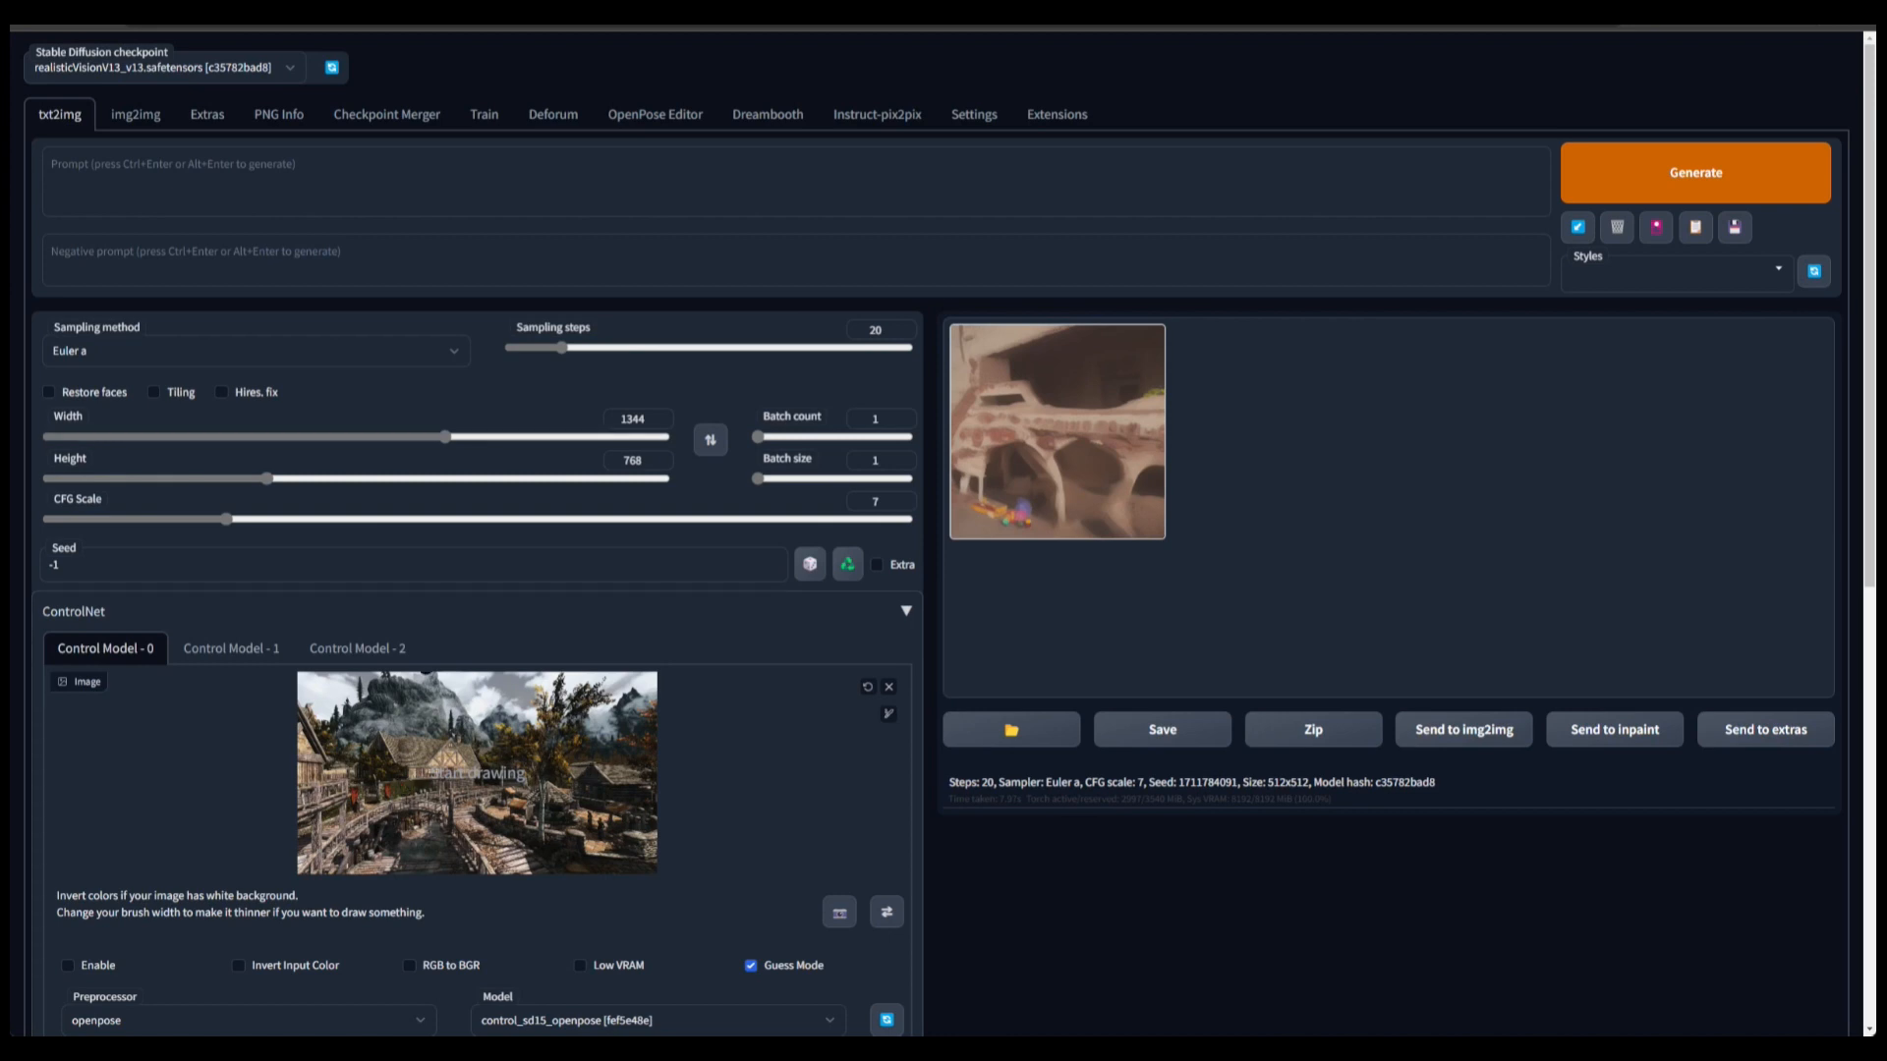
- Try several larger output widths and set the generated image's width to 1216
click(487, 437)
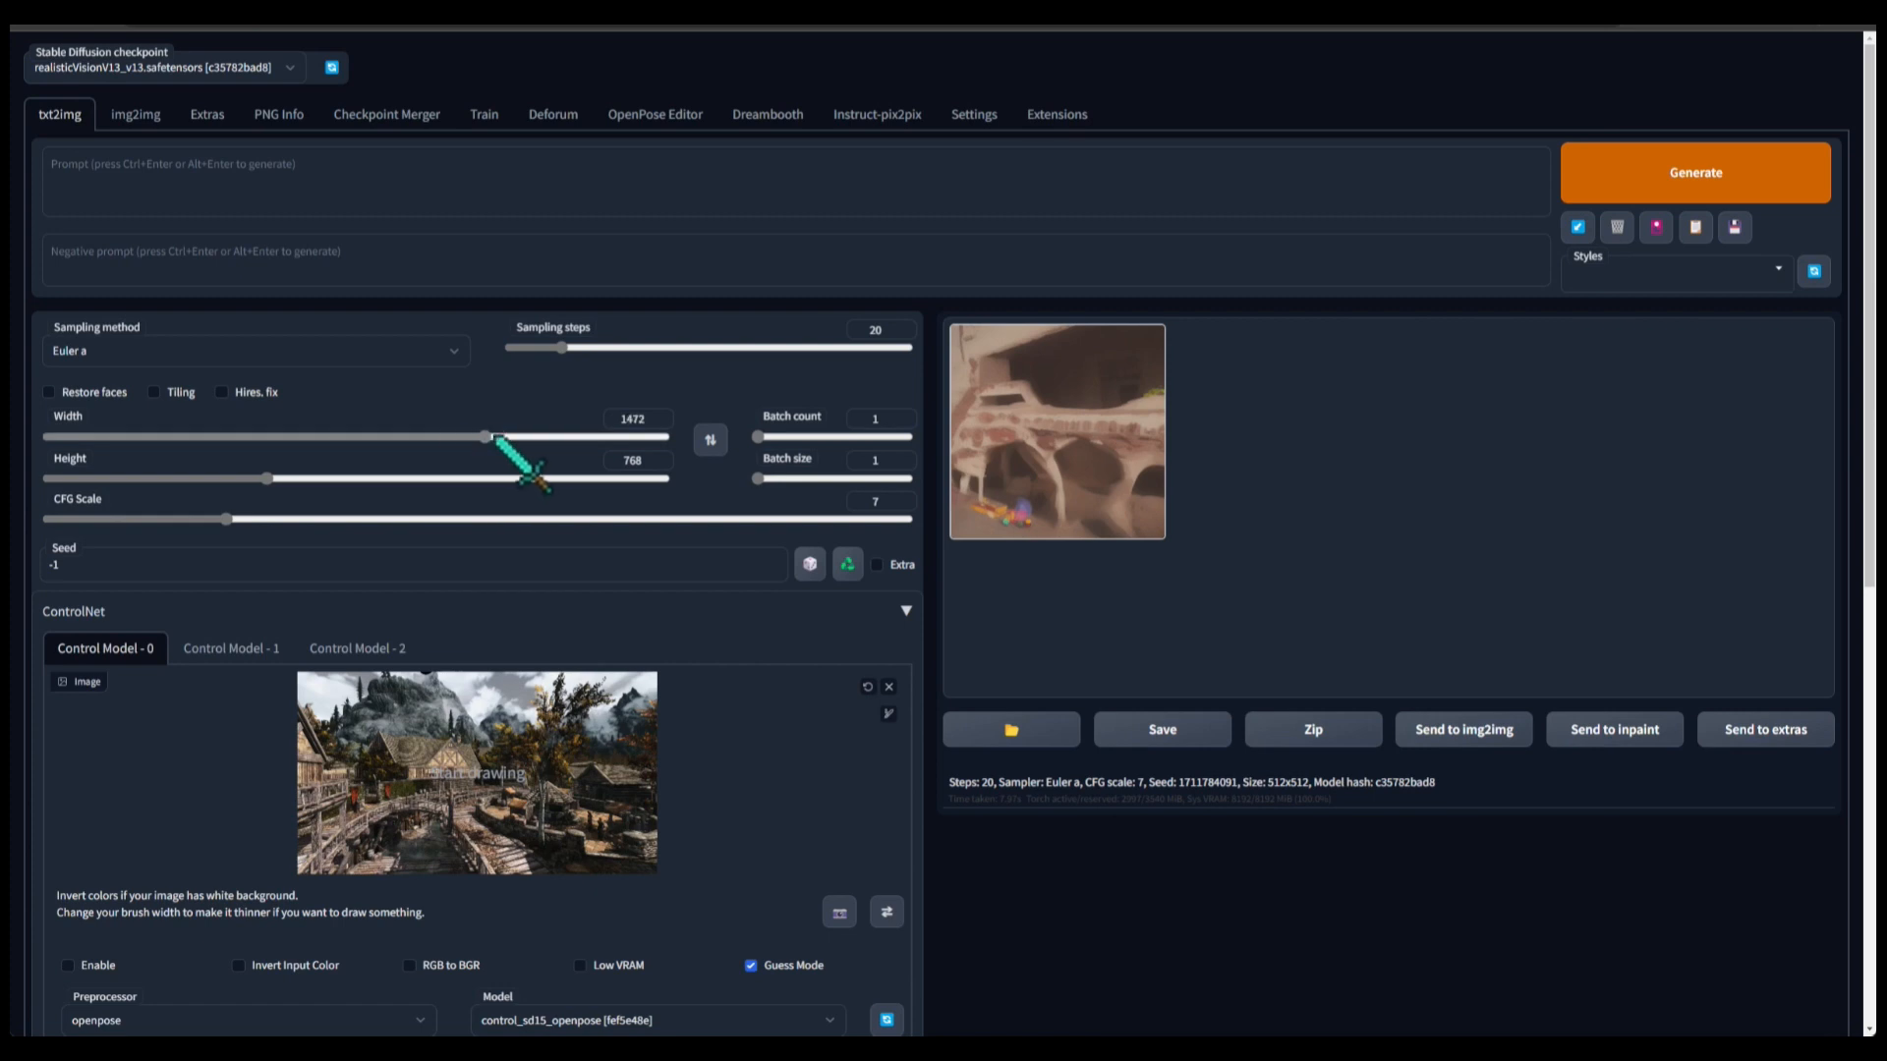
click(503, 443)
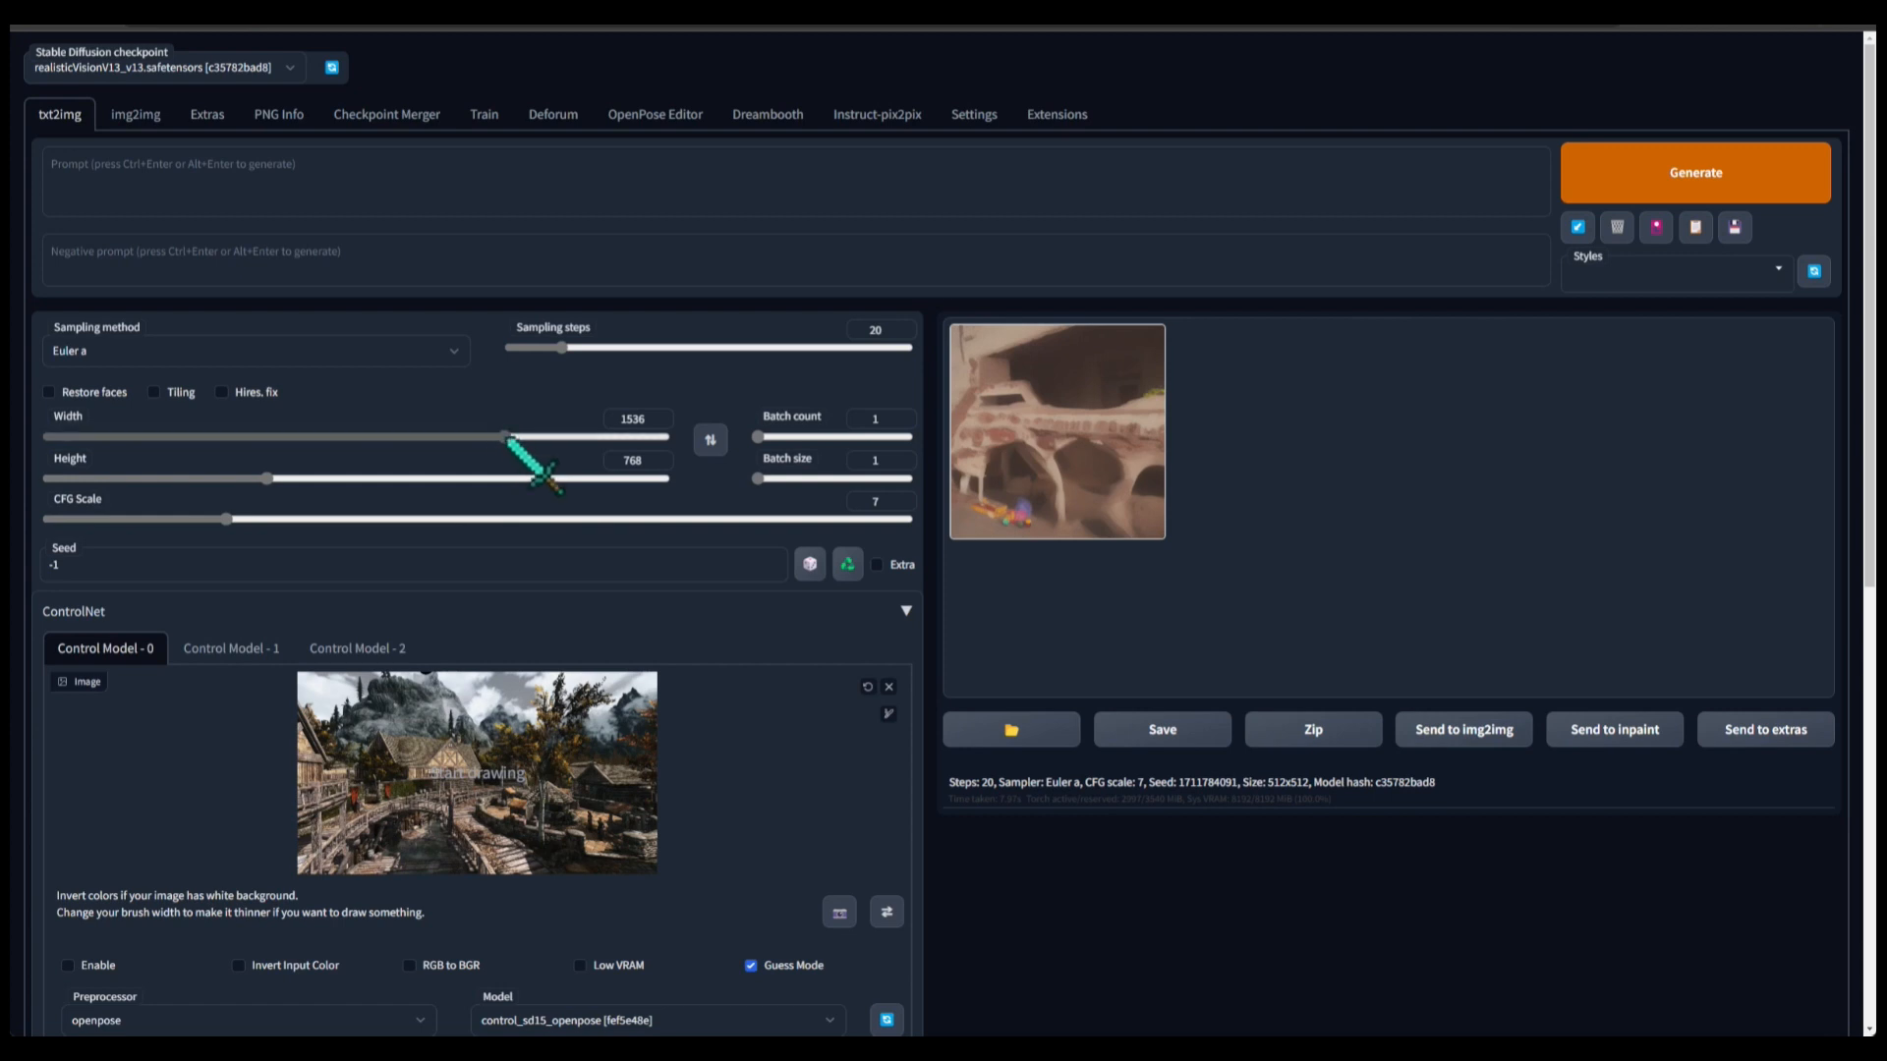
drag(506, 439, 676, 444)
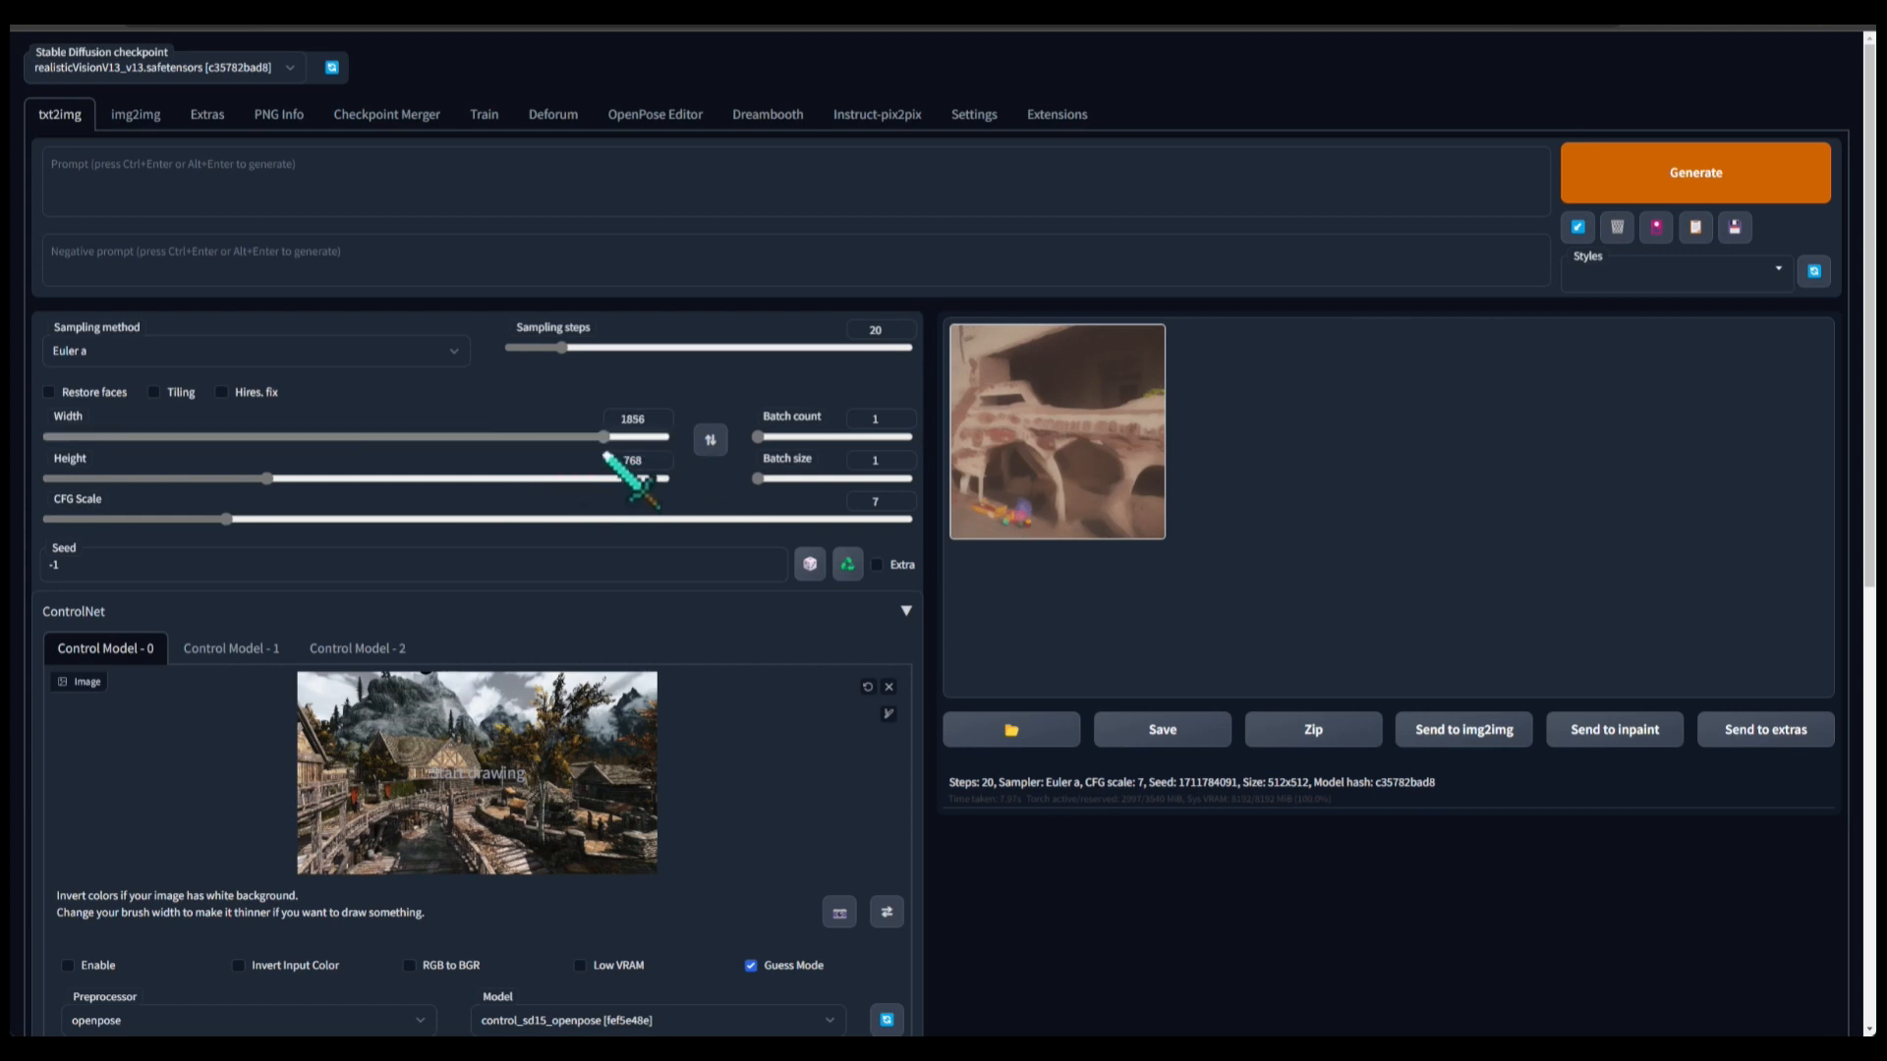
click(409, 438)
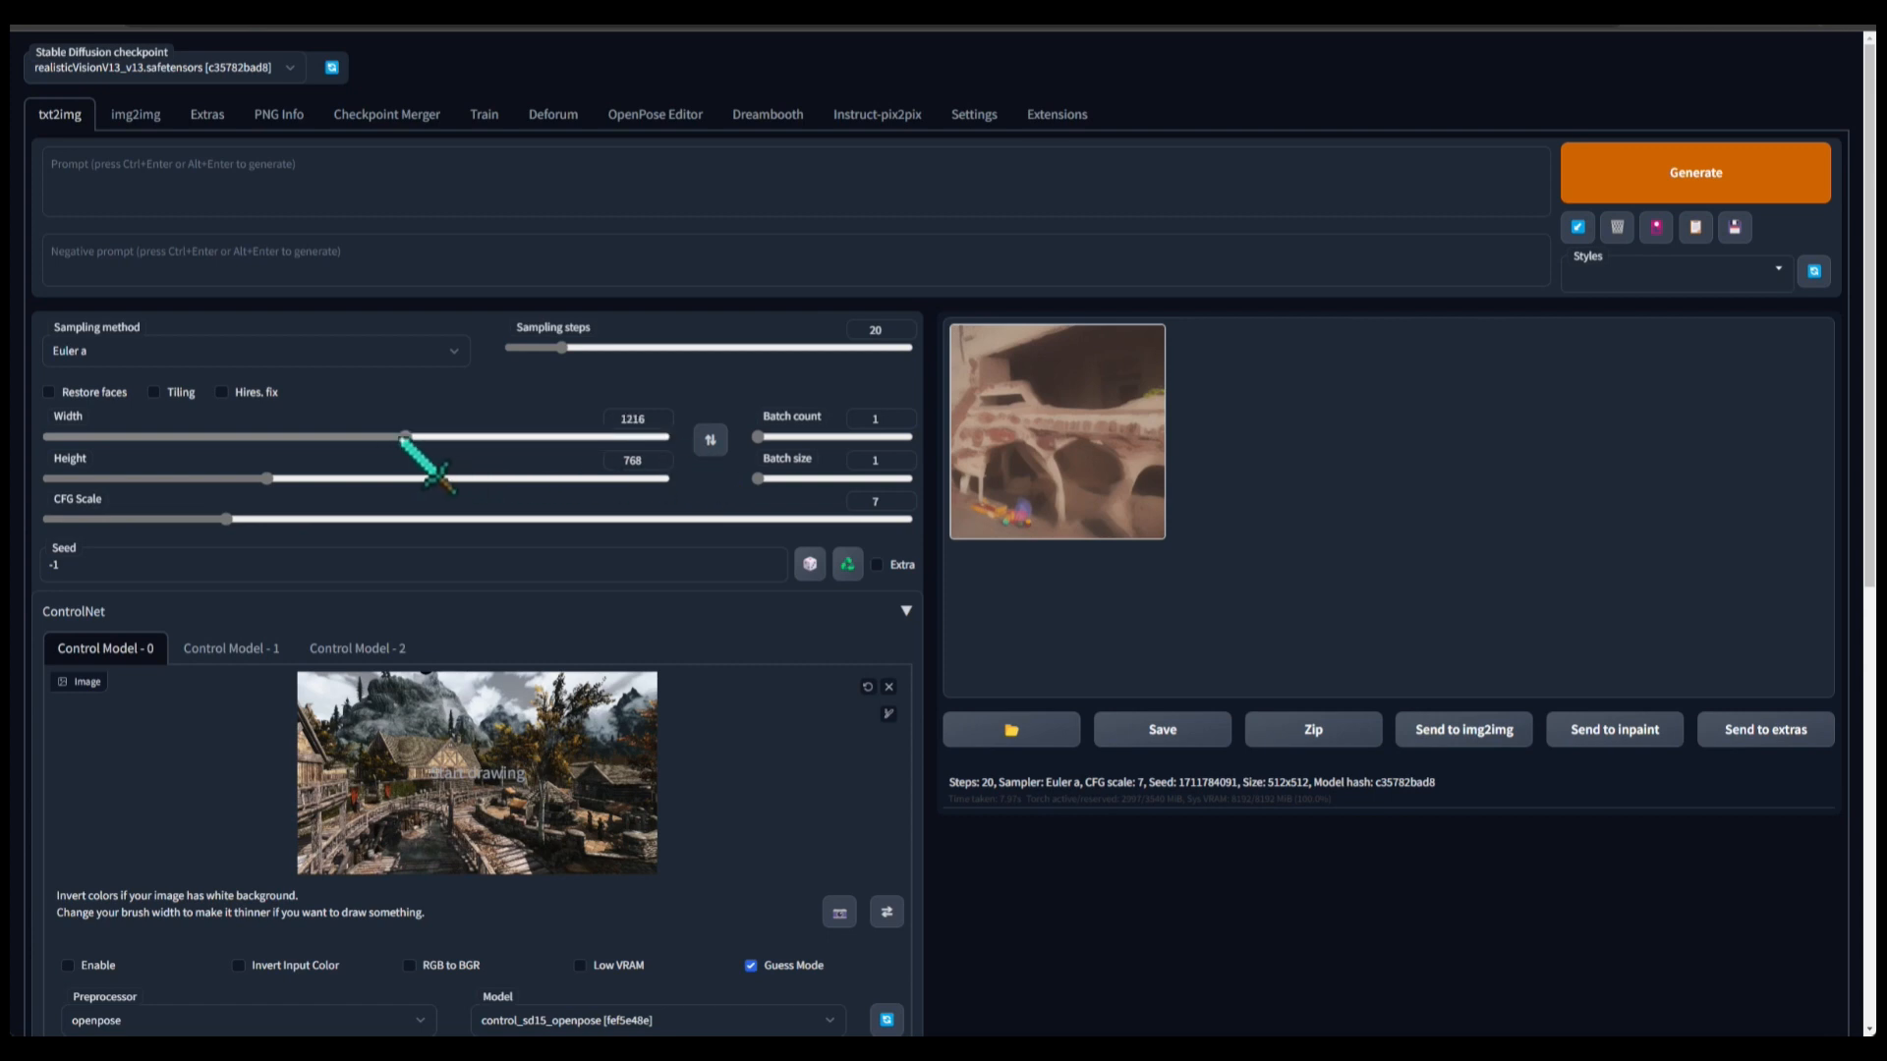
drag(412, 437, 432, 436)
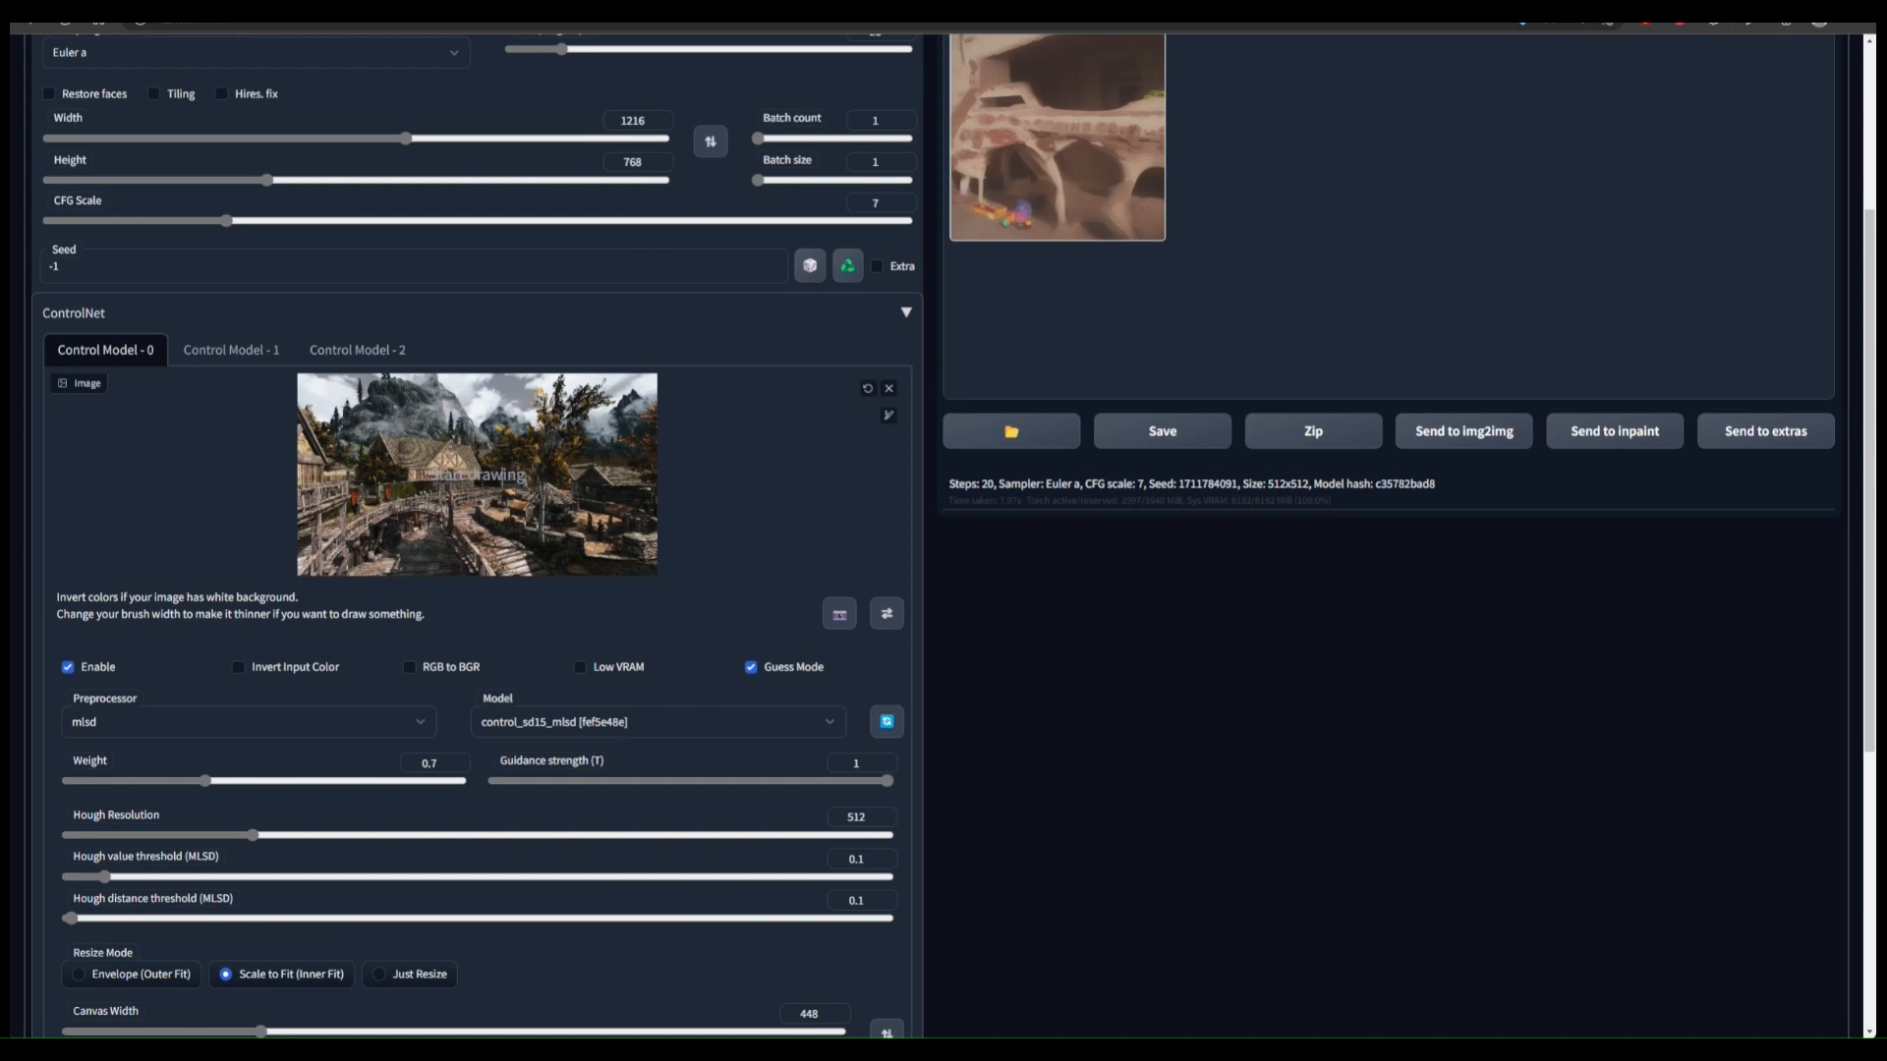
- Check the other control units and set the weight of Control Model - 0, the mlsd unit, to 0.65
scroll(943, 536, down, 2)
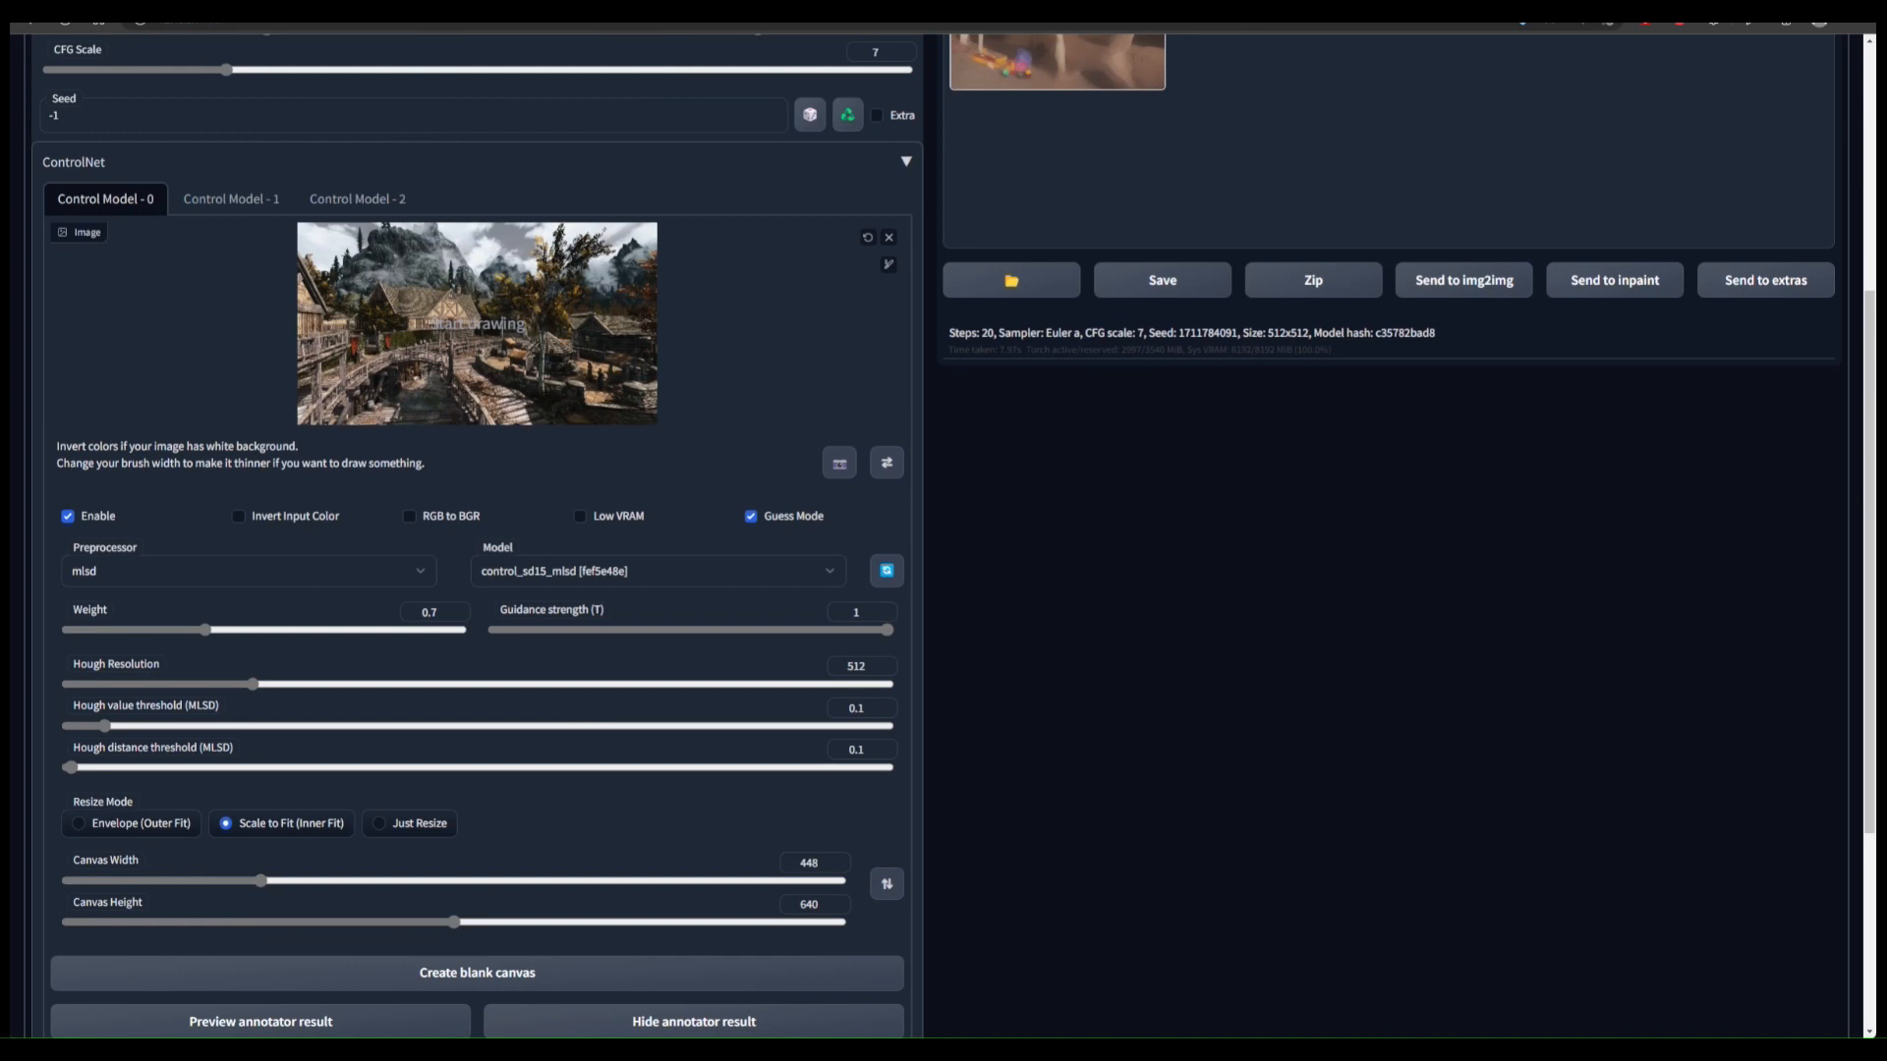
click(231, 199)
click(366, 202)
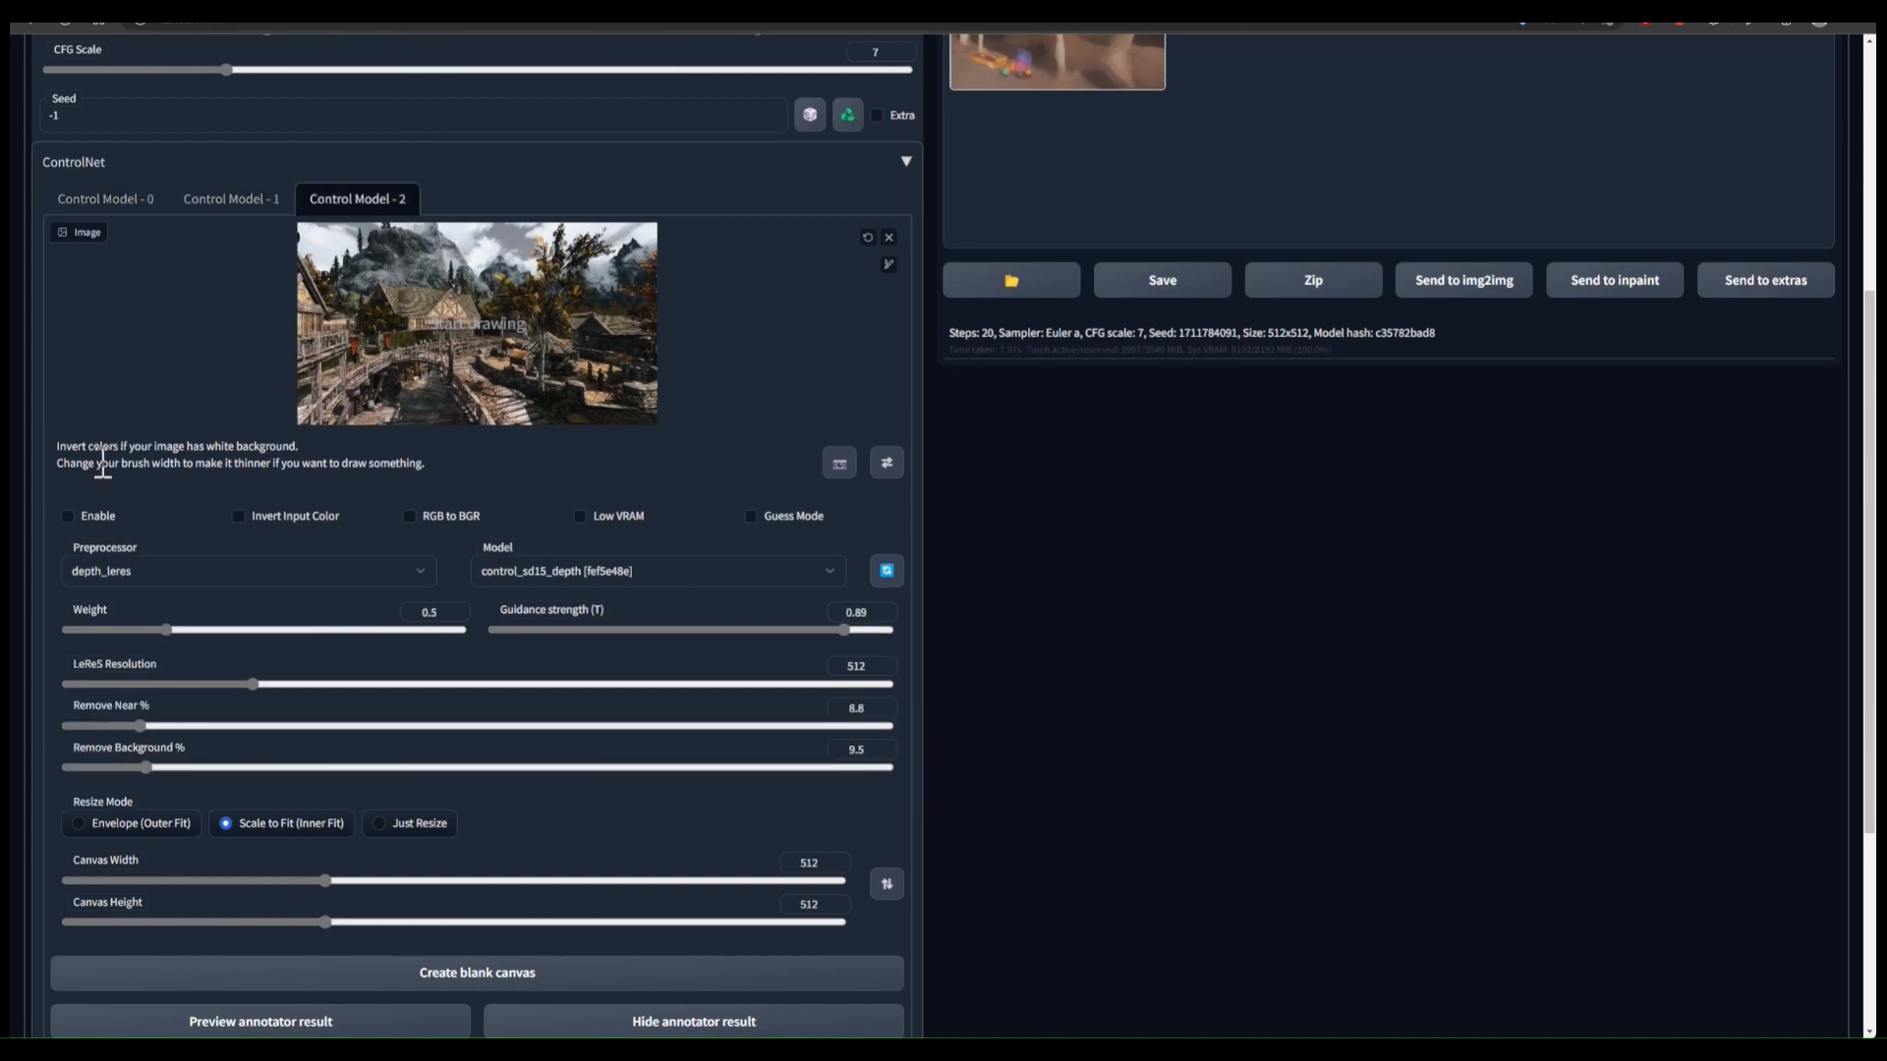
click(122, 199)
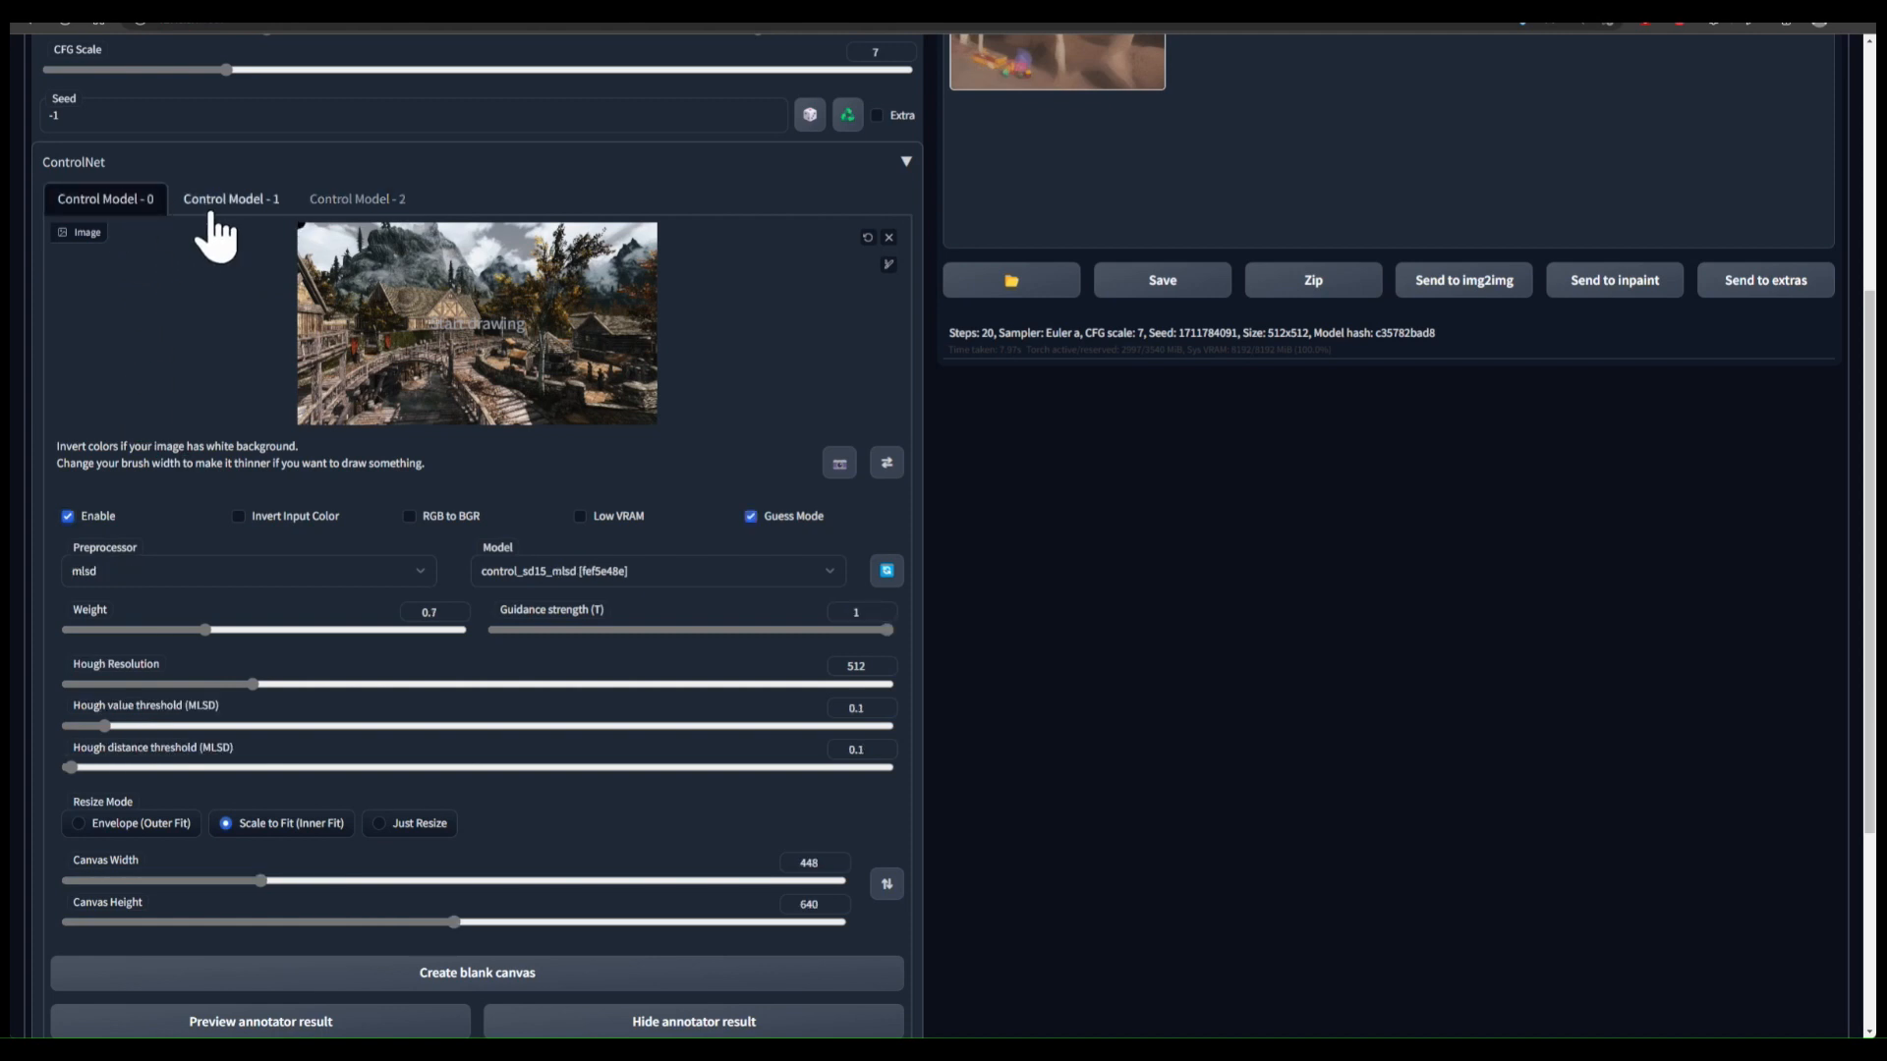
mouse_move(209, 632)
mouse_down()
mouse_move(184, 634)
mouse_move(287, 630)
mouse_move(242, 630)
mouse_up()
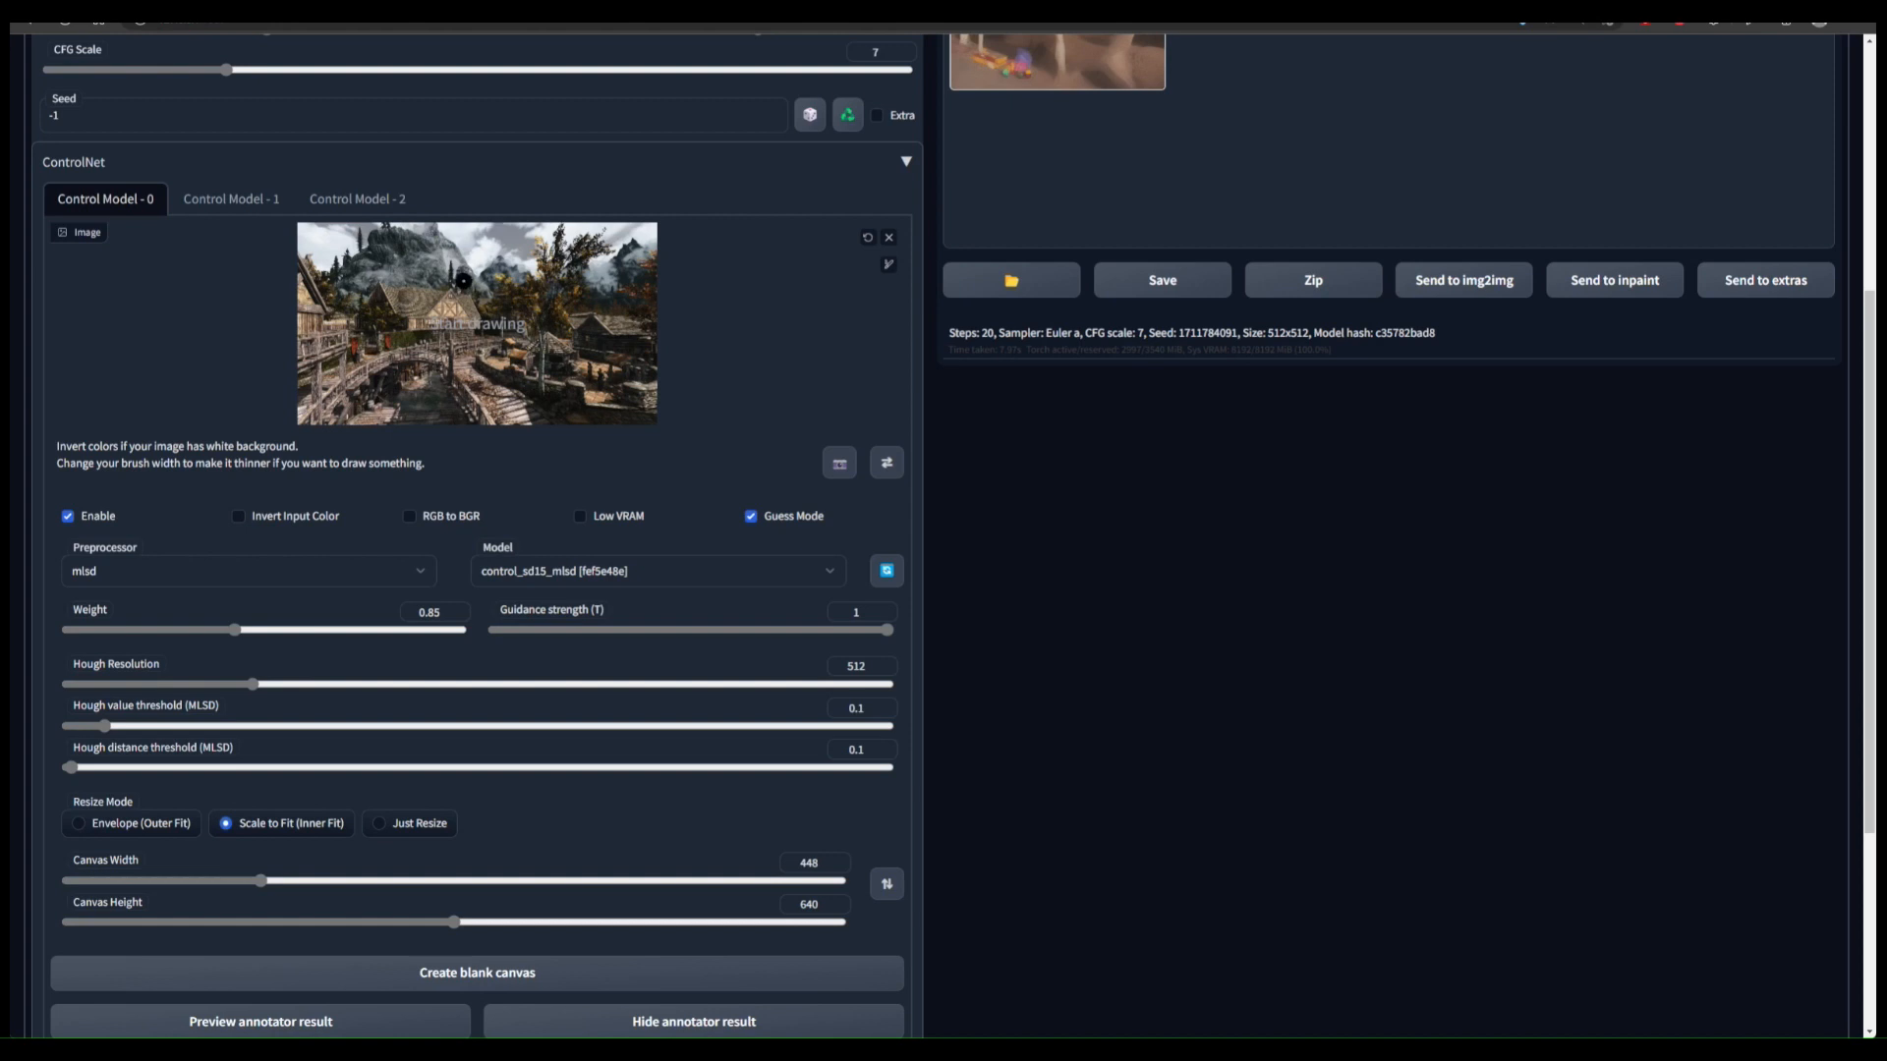
drag(233, 632, 204, 634)
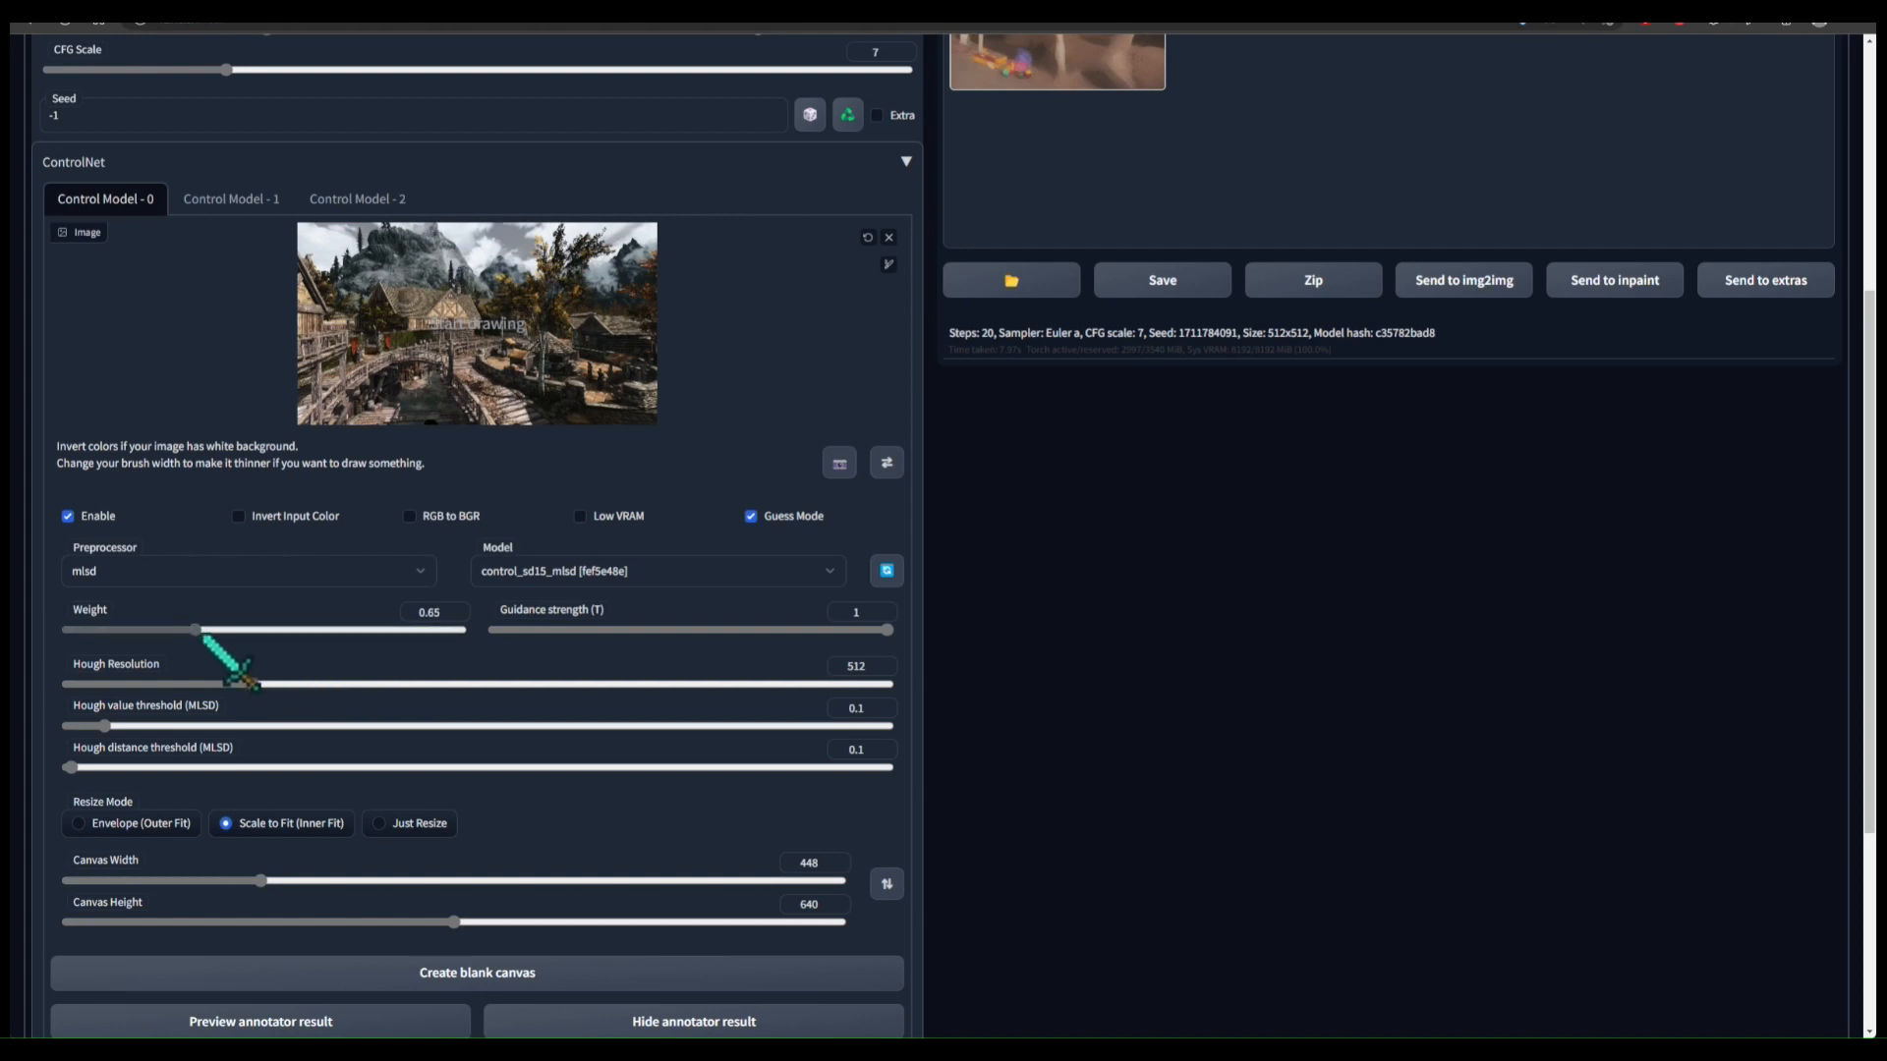
- Set the weight to 0.9 on the hed unit, Control Model - 1, and to 1.5 on the scribble unit, Control Model - 2
click(241, 200)
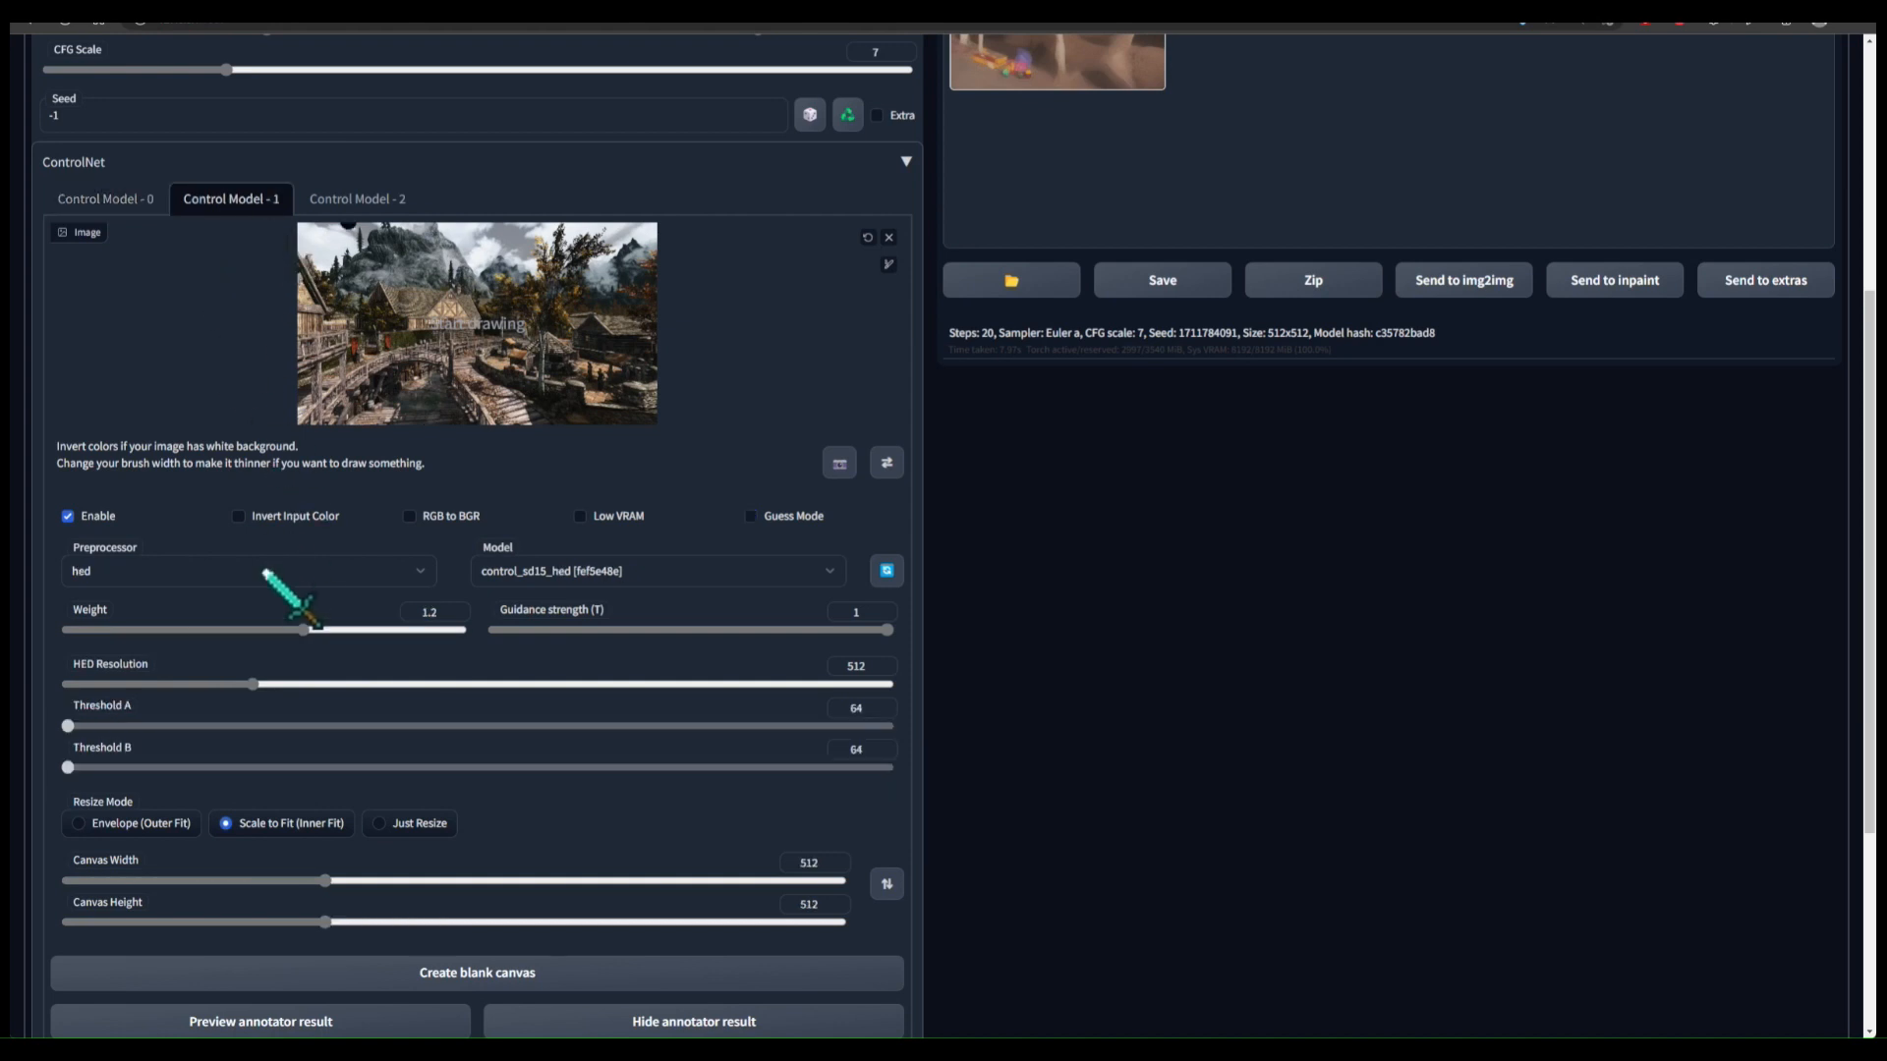
click(247, 632)
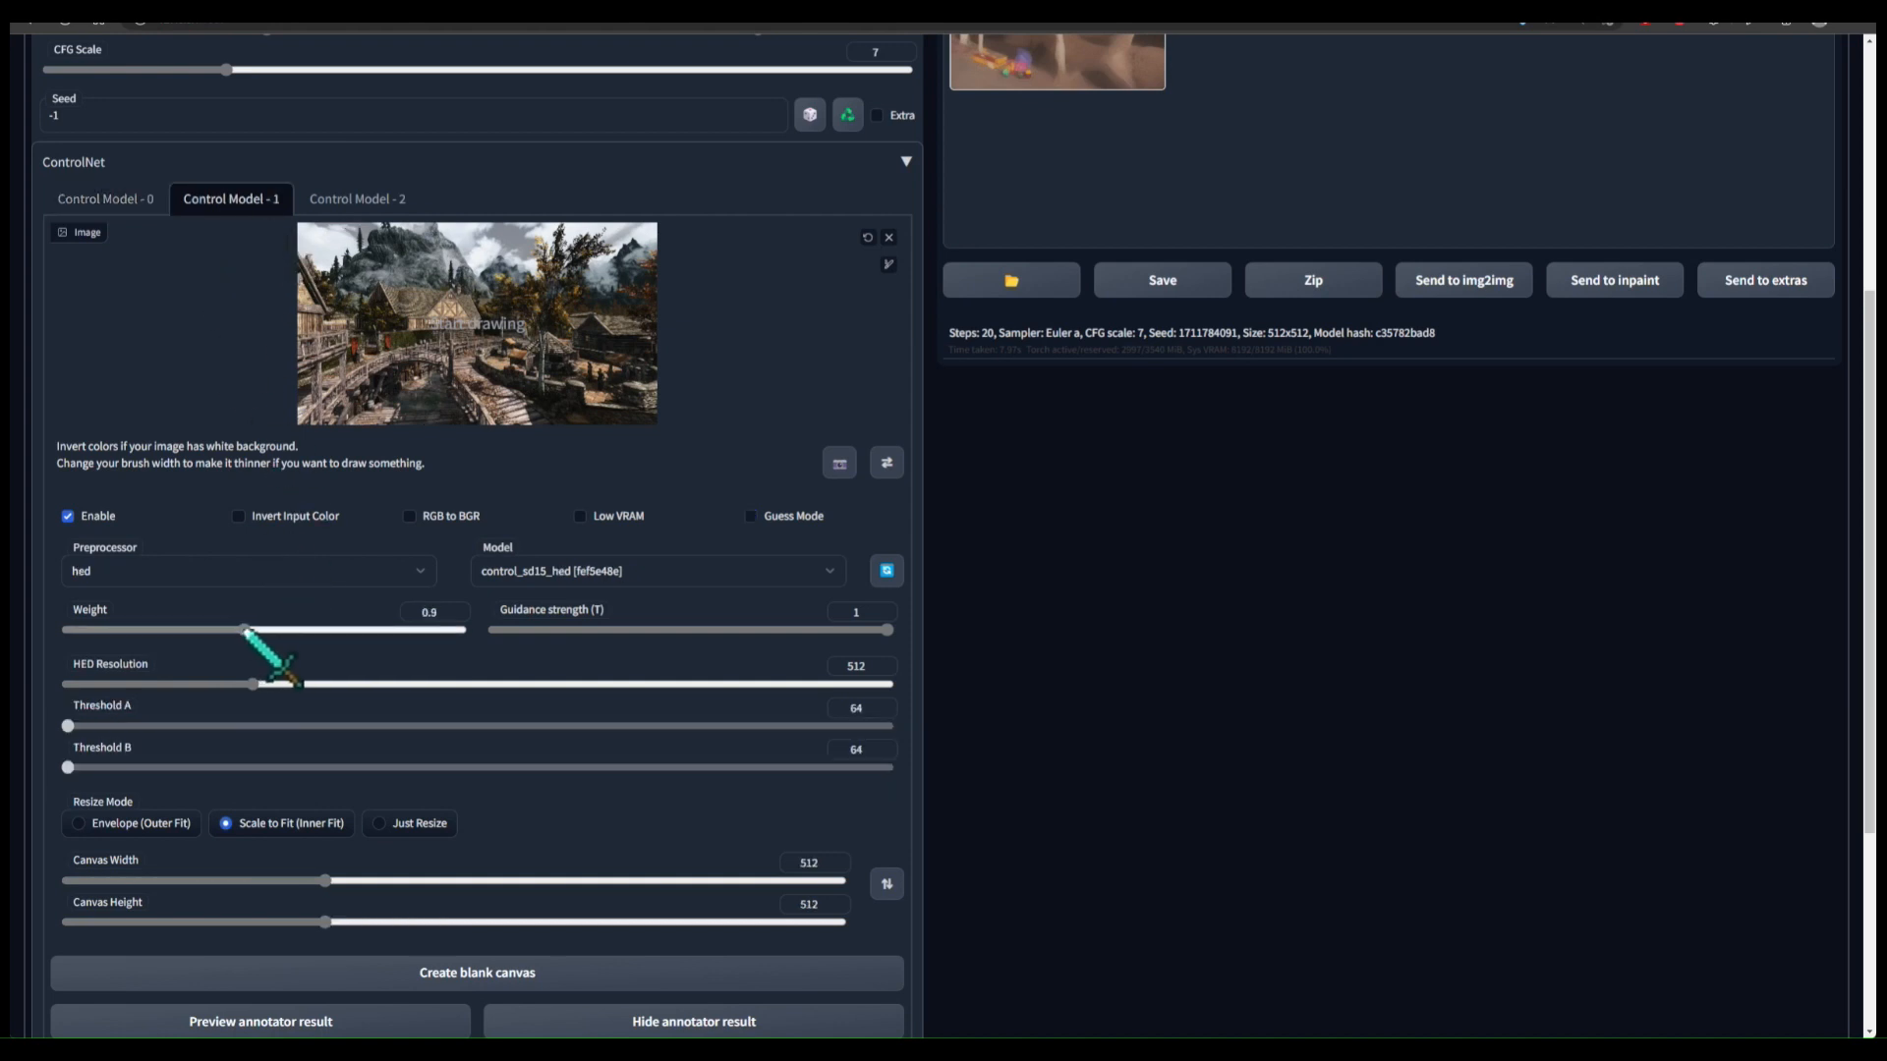
click(373, 202)
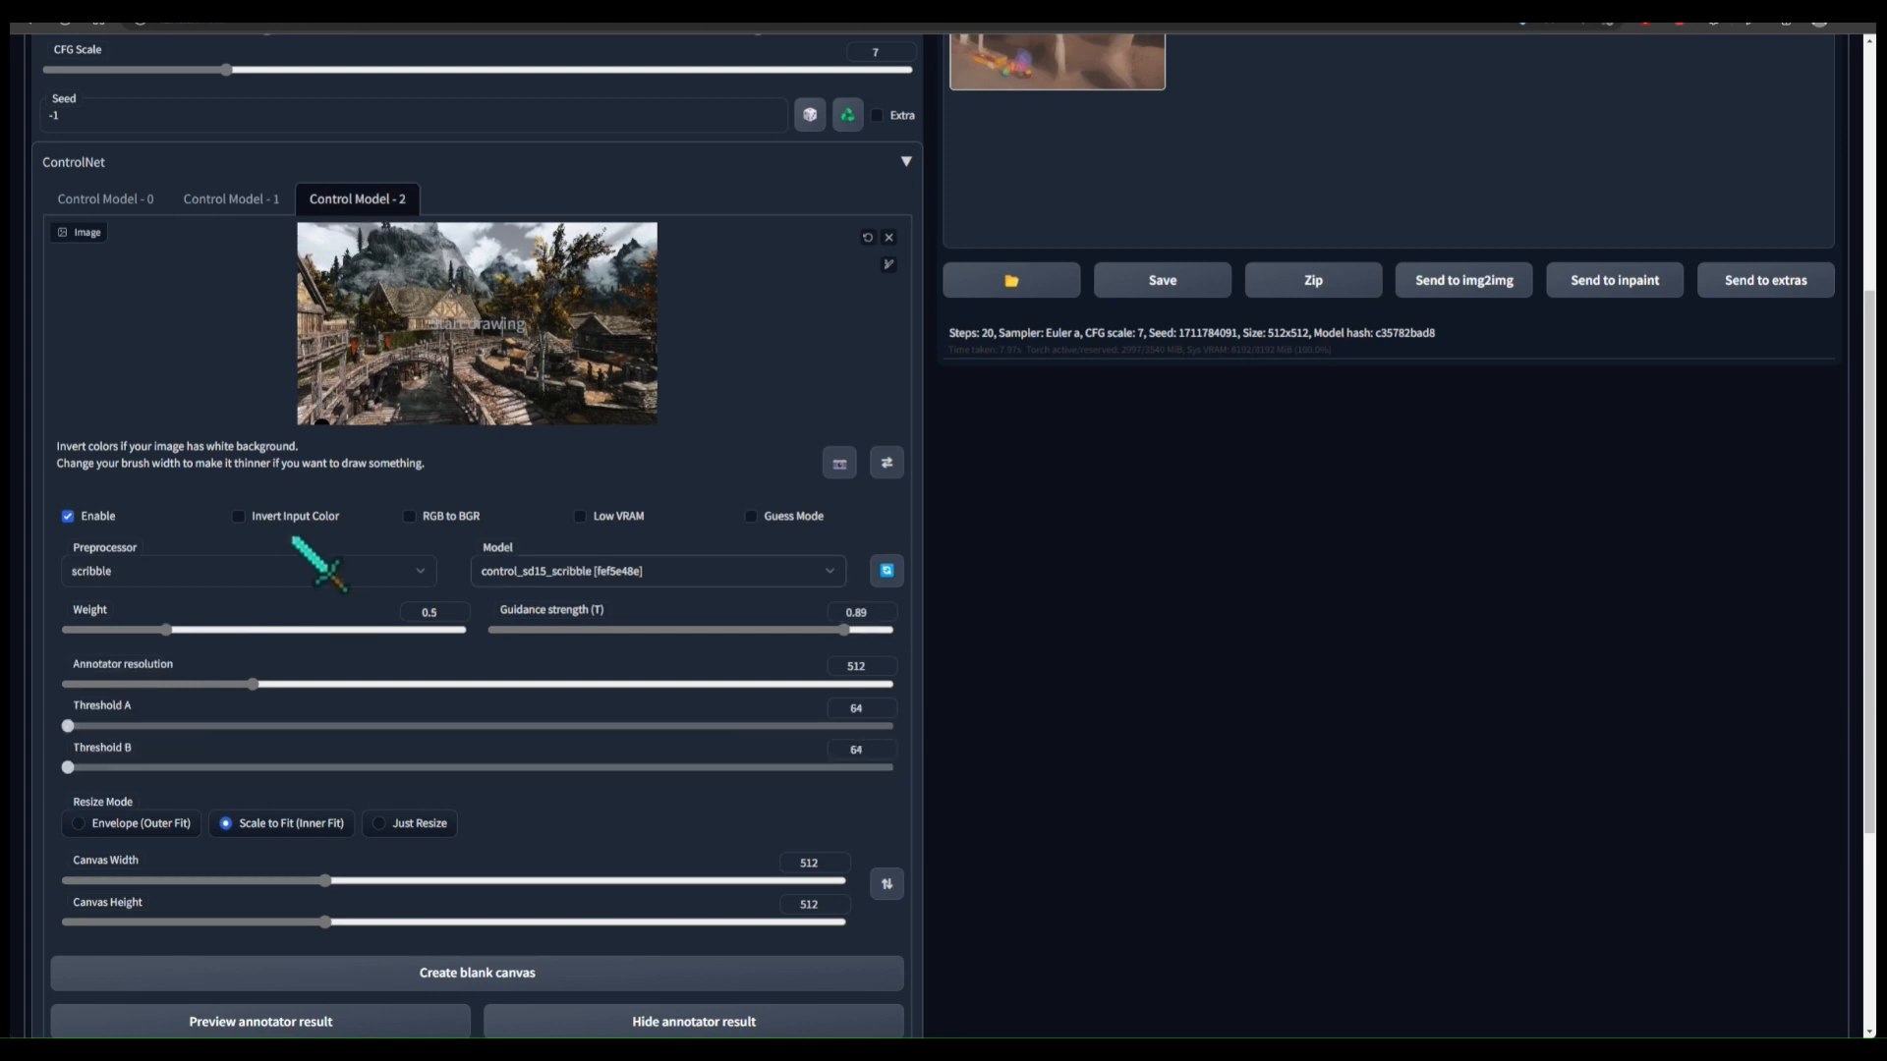
drag(299, 630, 364, 631)
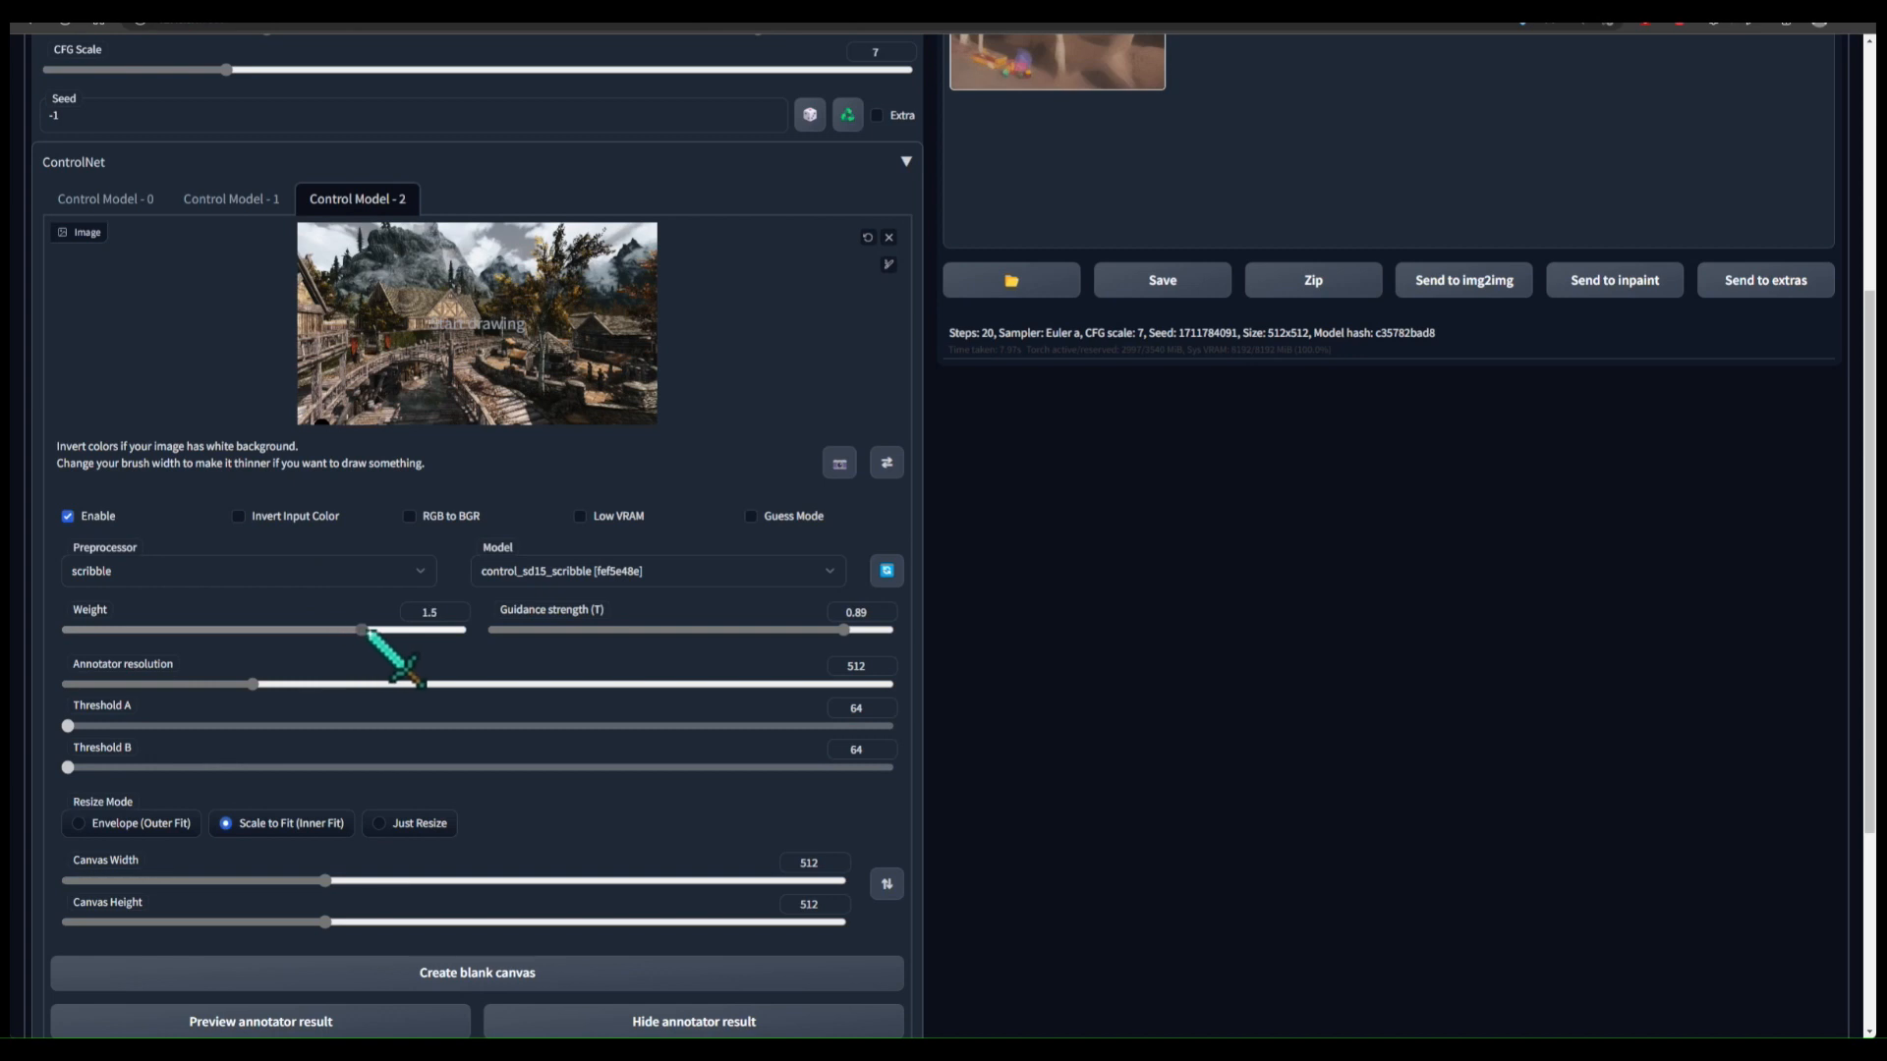
scroll(683, 394, up, 5)
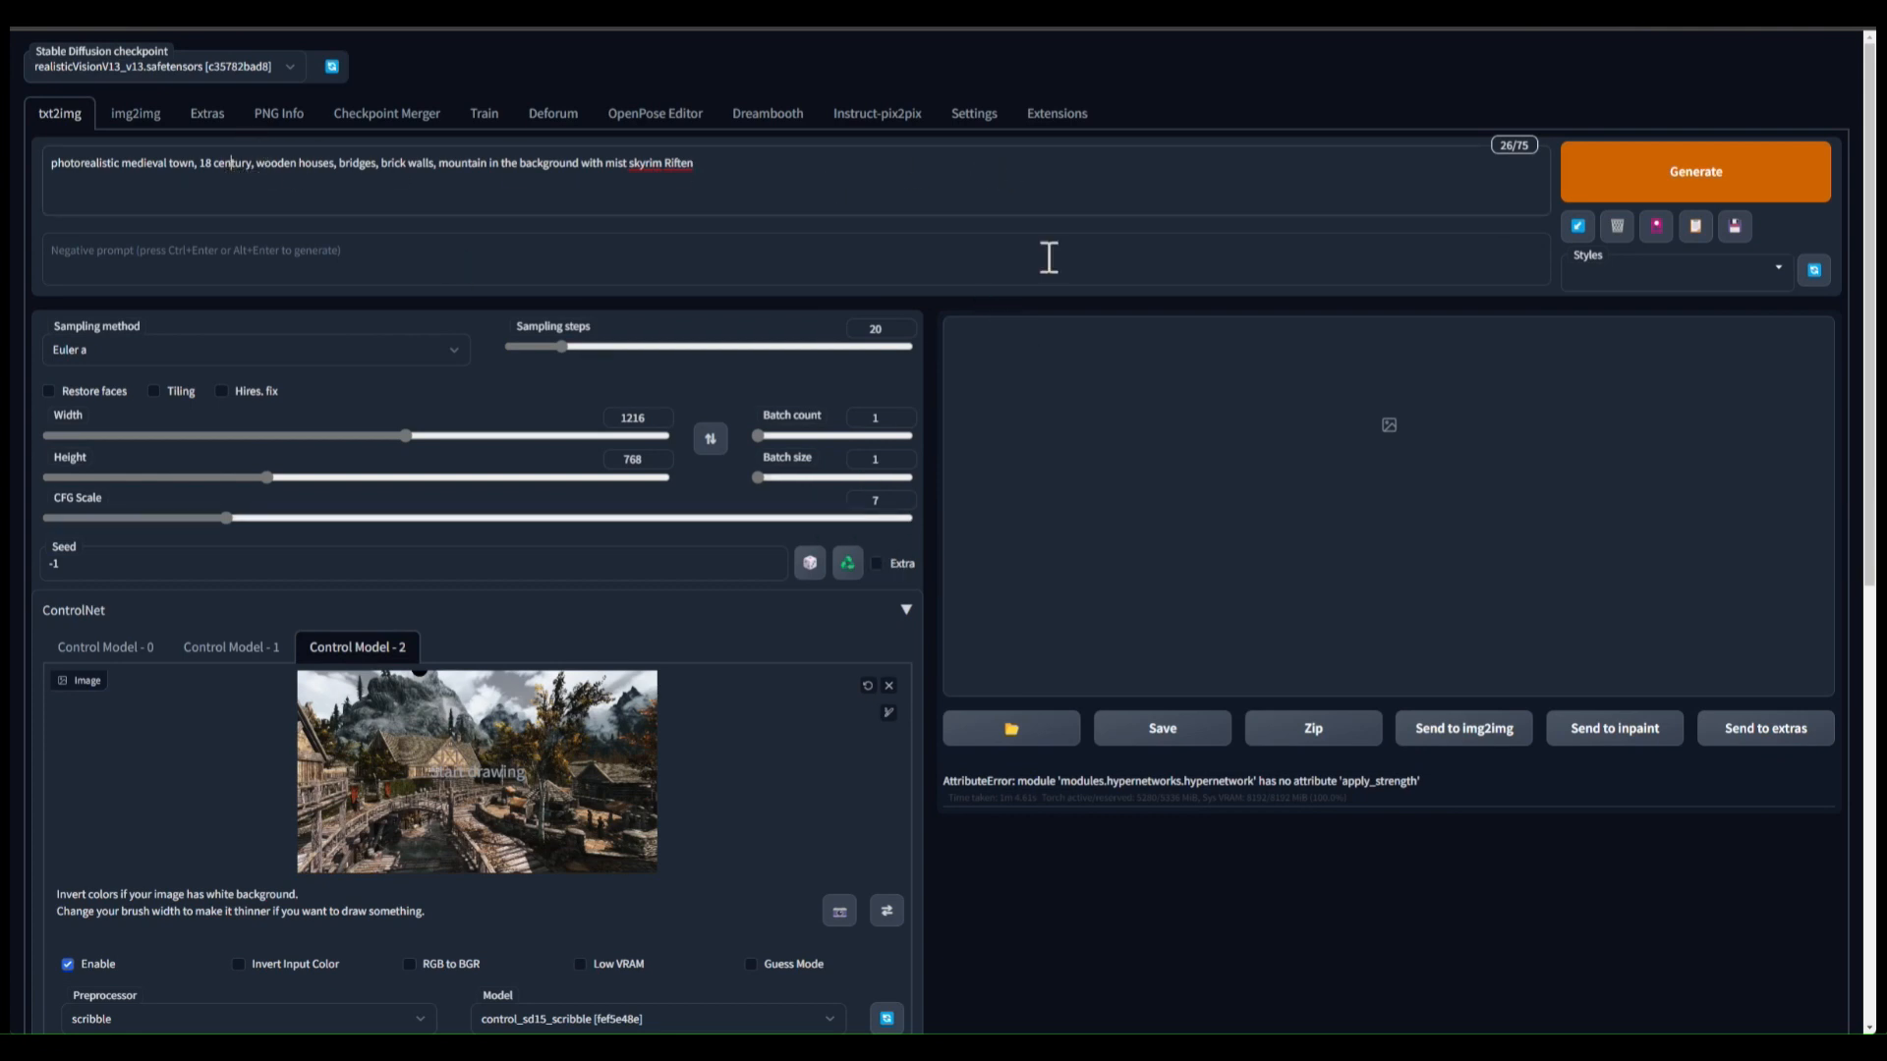
scroll(933, 575, down, 3)
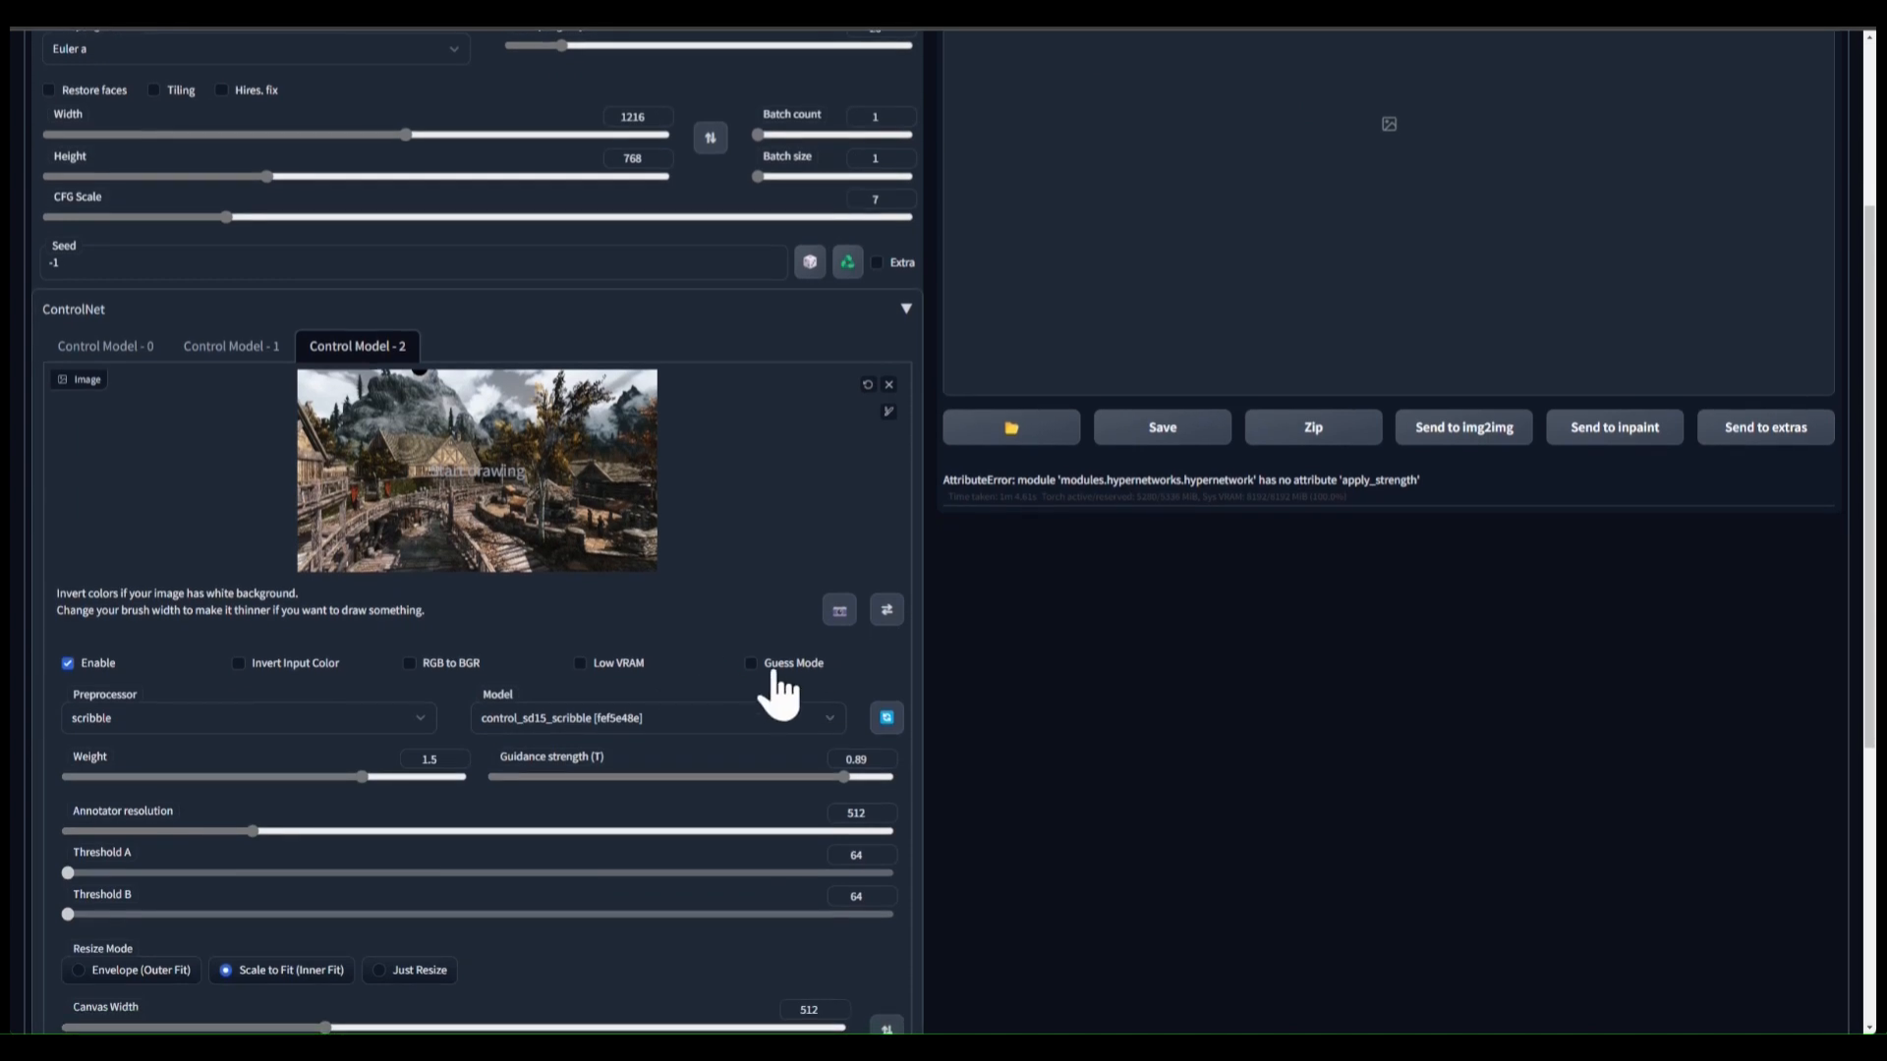
scroll(781, 693, down, 2)
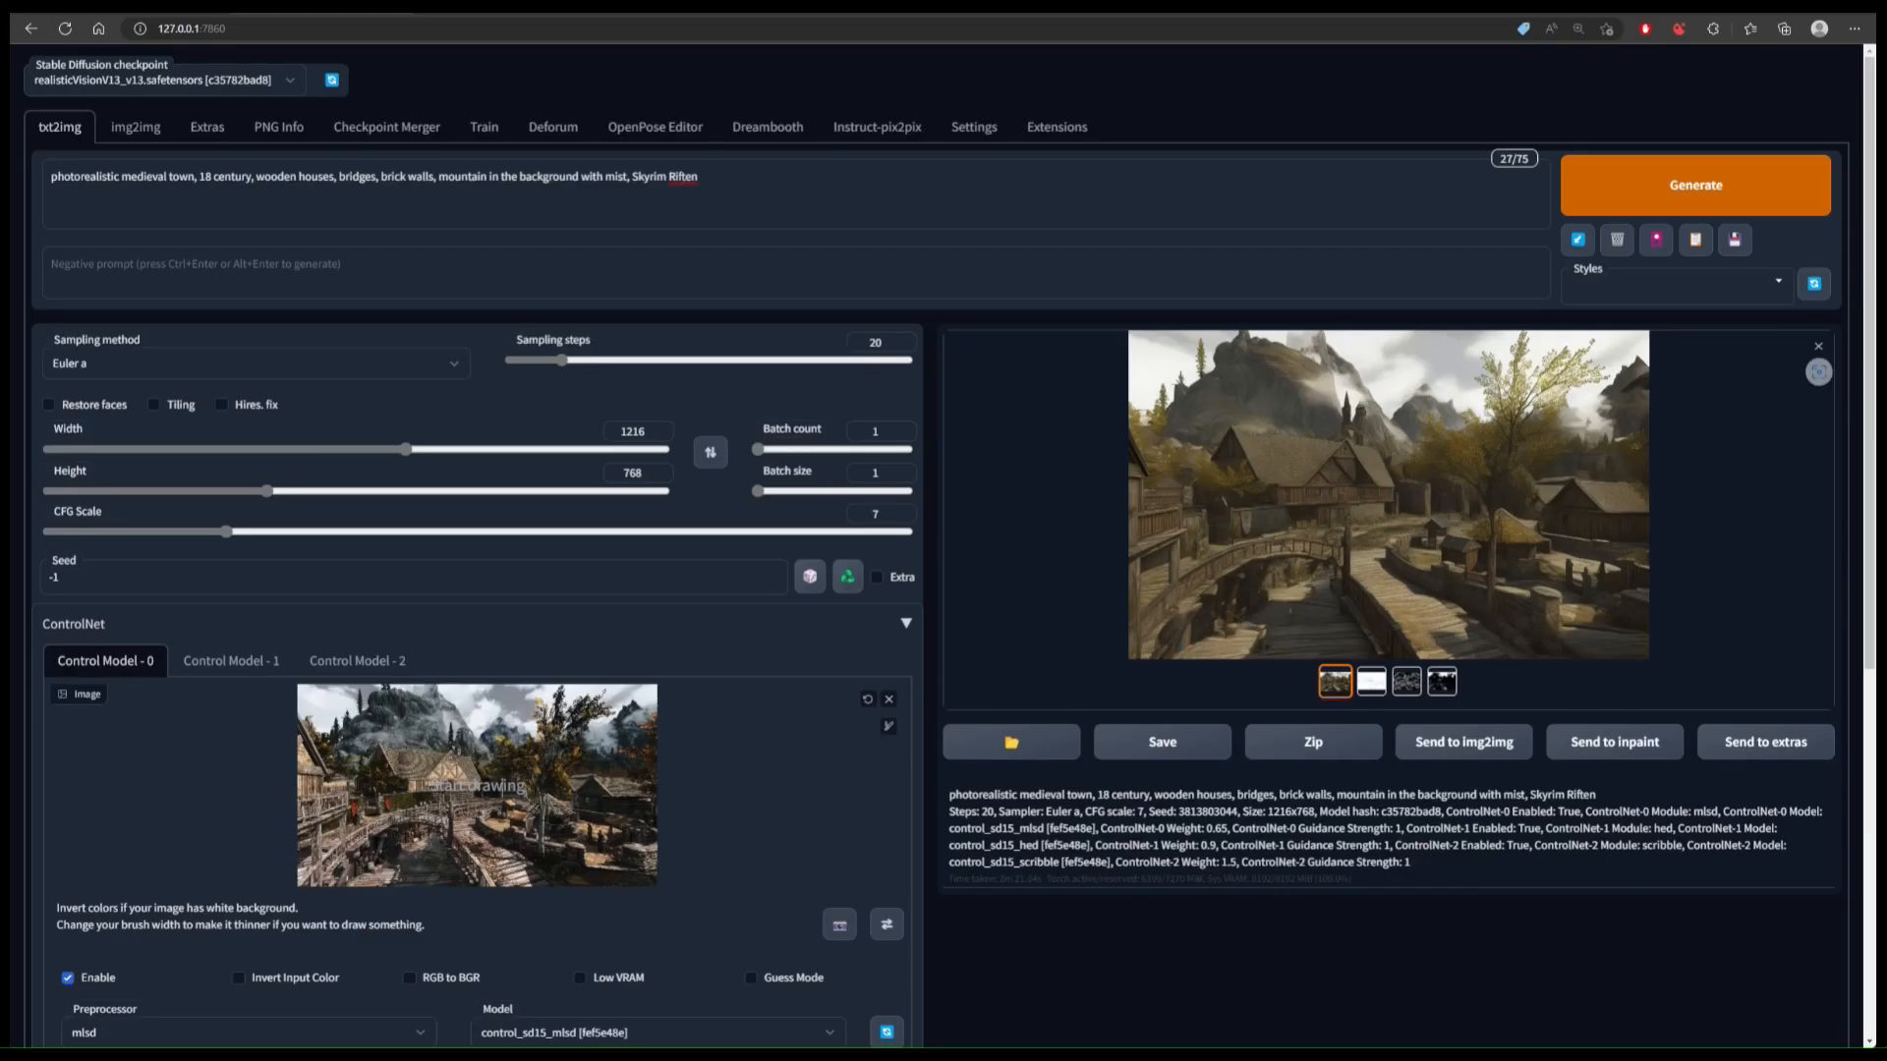
- Inspect the generated medieval town image and the mlsd, hed and scribble detection maps produced with it
click(1421, 519)
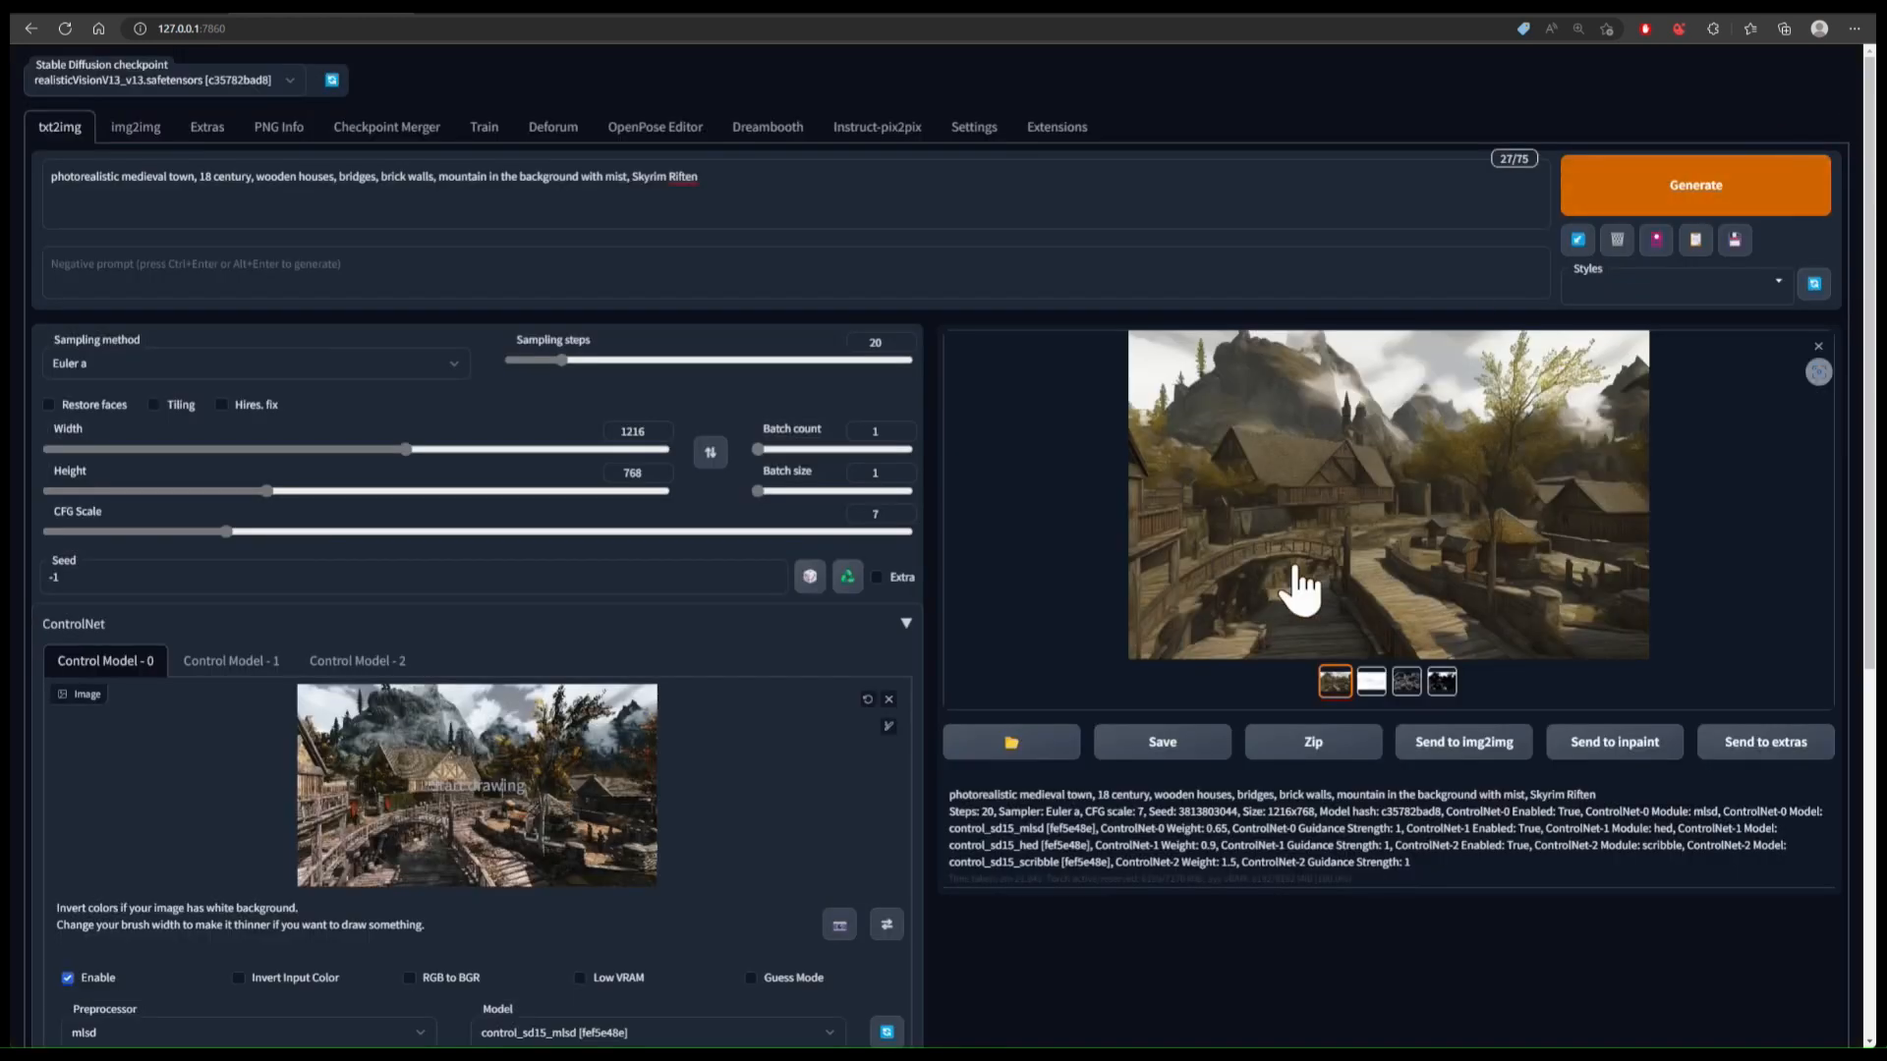
click(1371, 682)
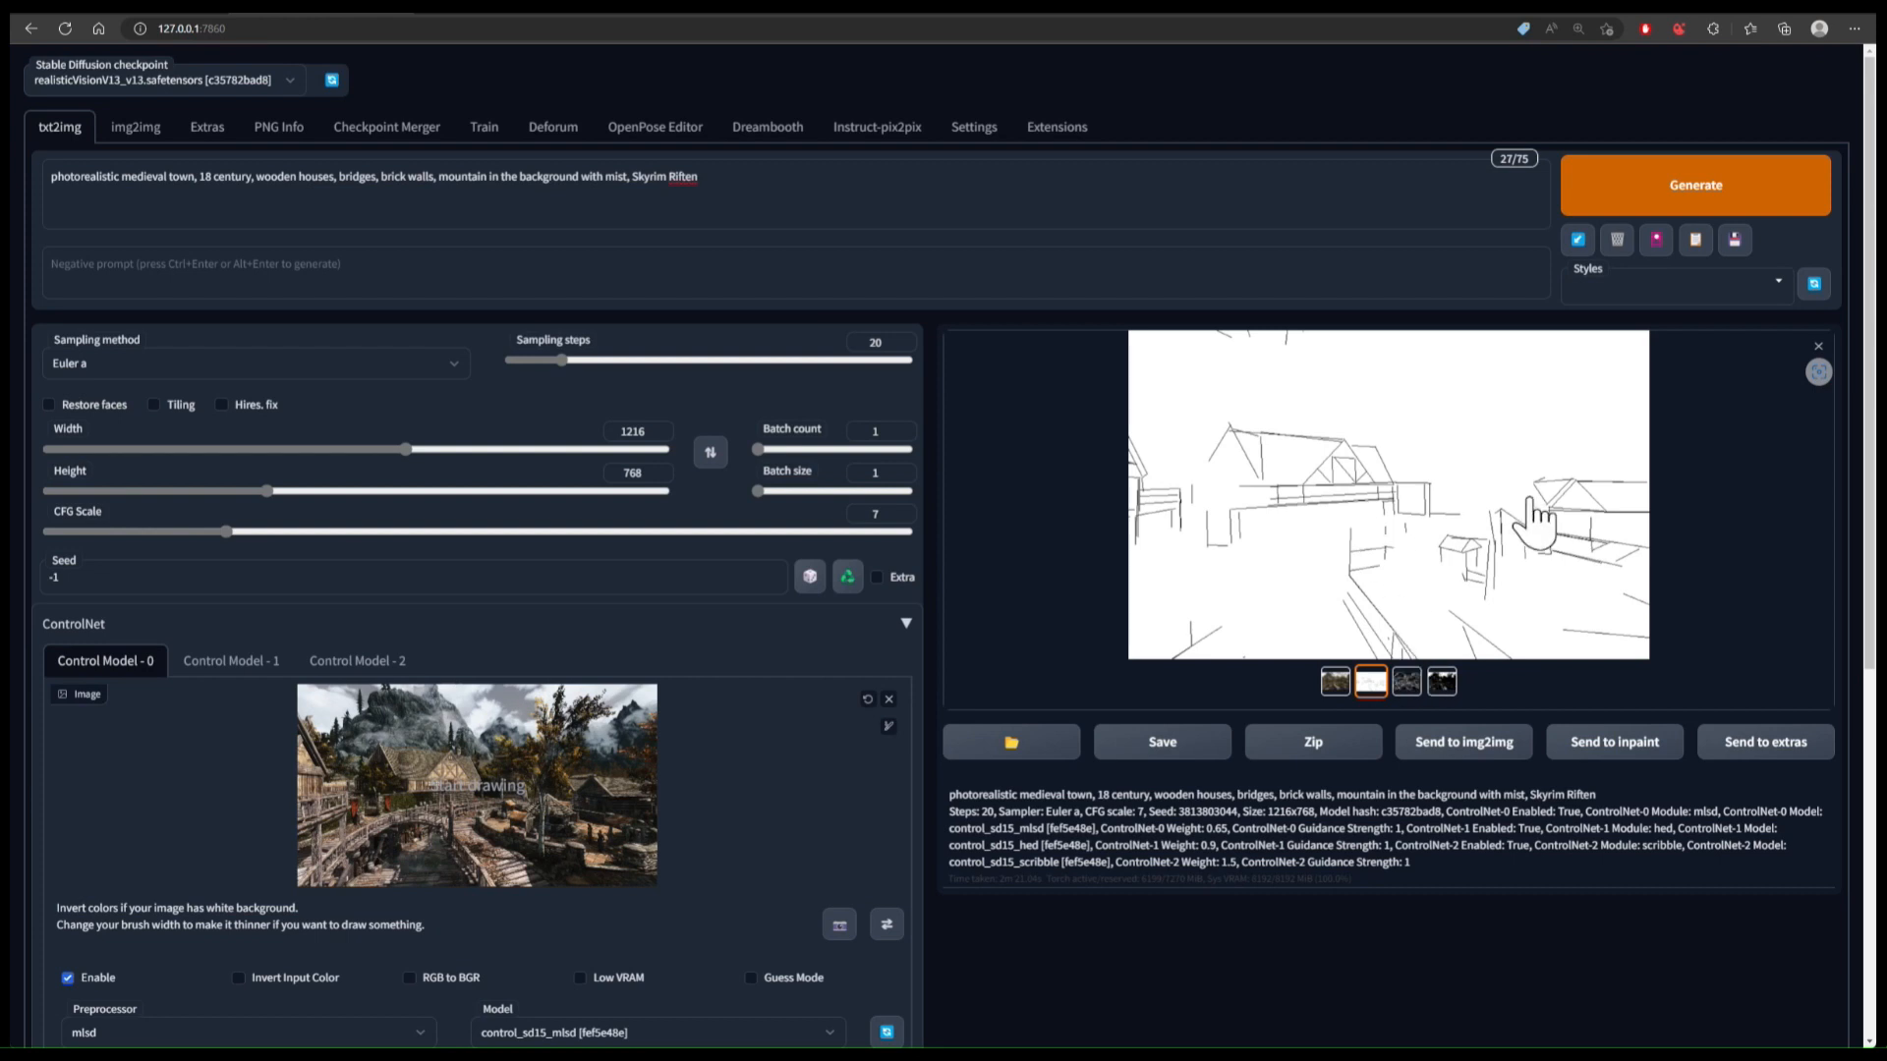
click(1411, 685)
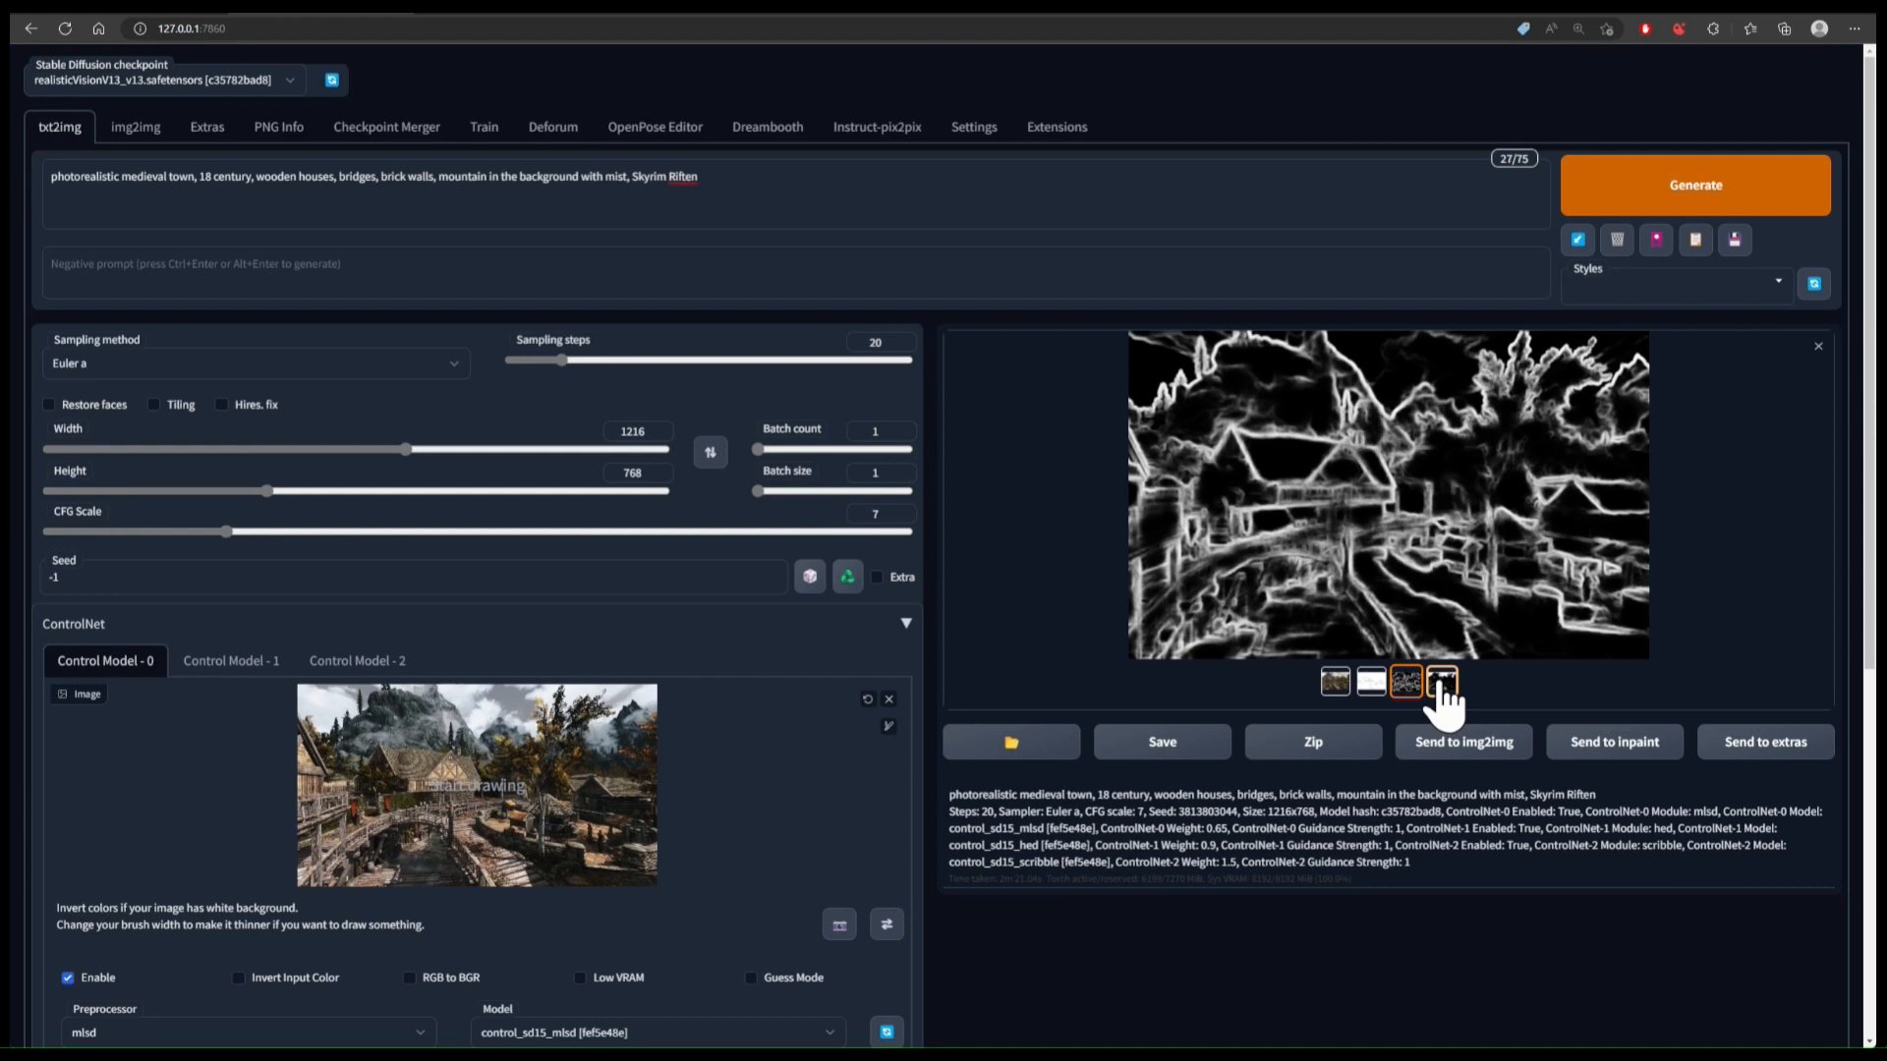
click(1442, 682)
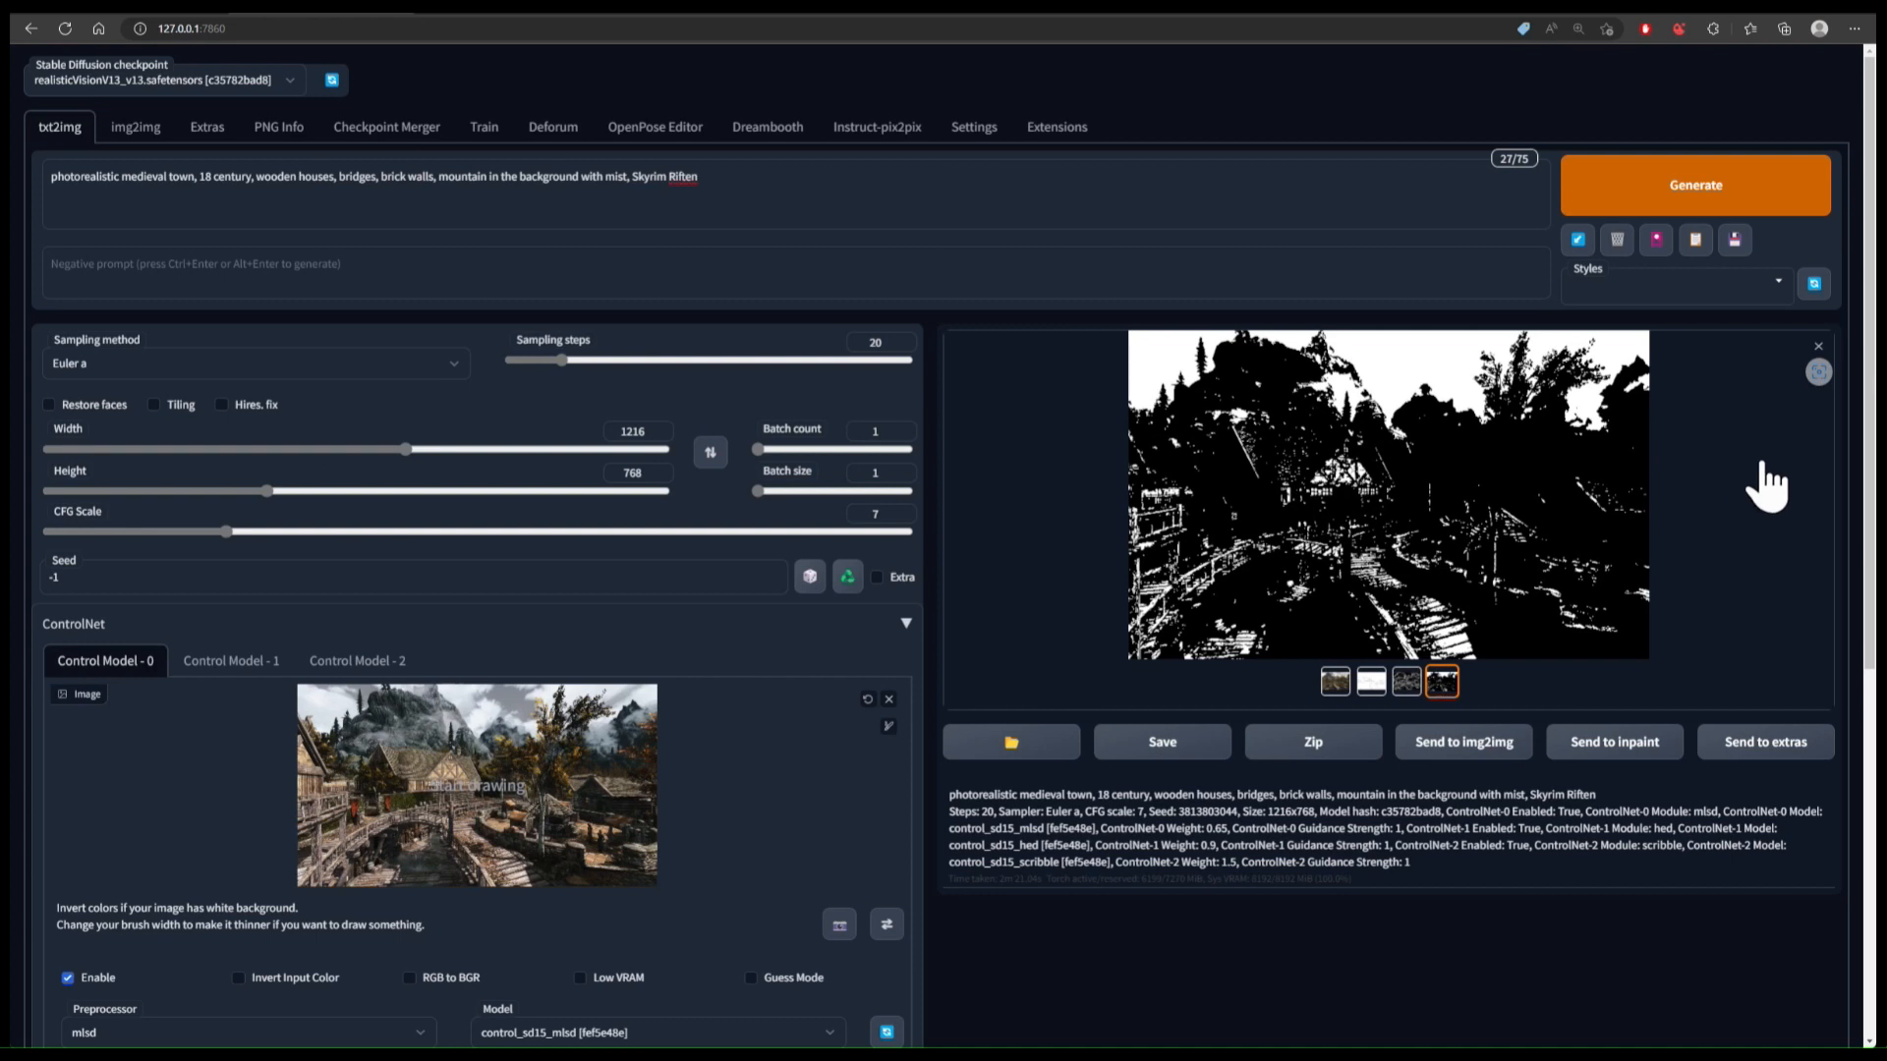
scroll(493, 581, down, 3)
scroll(492, 581, up, 3)
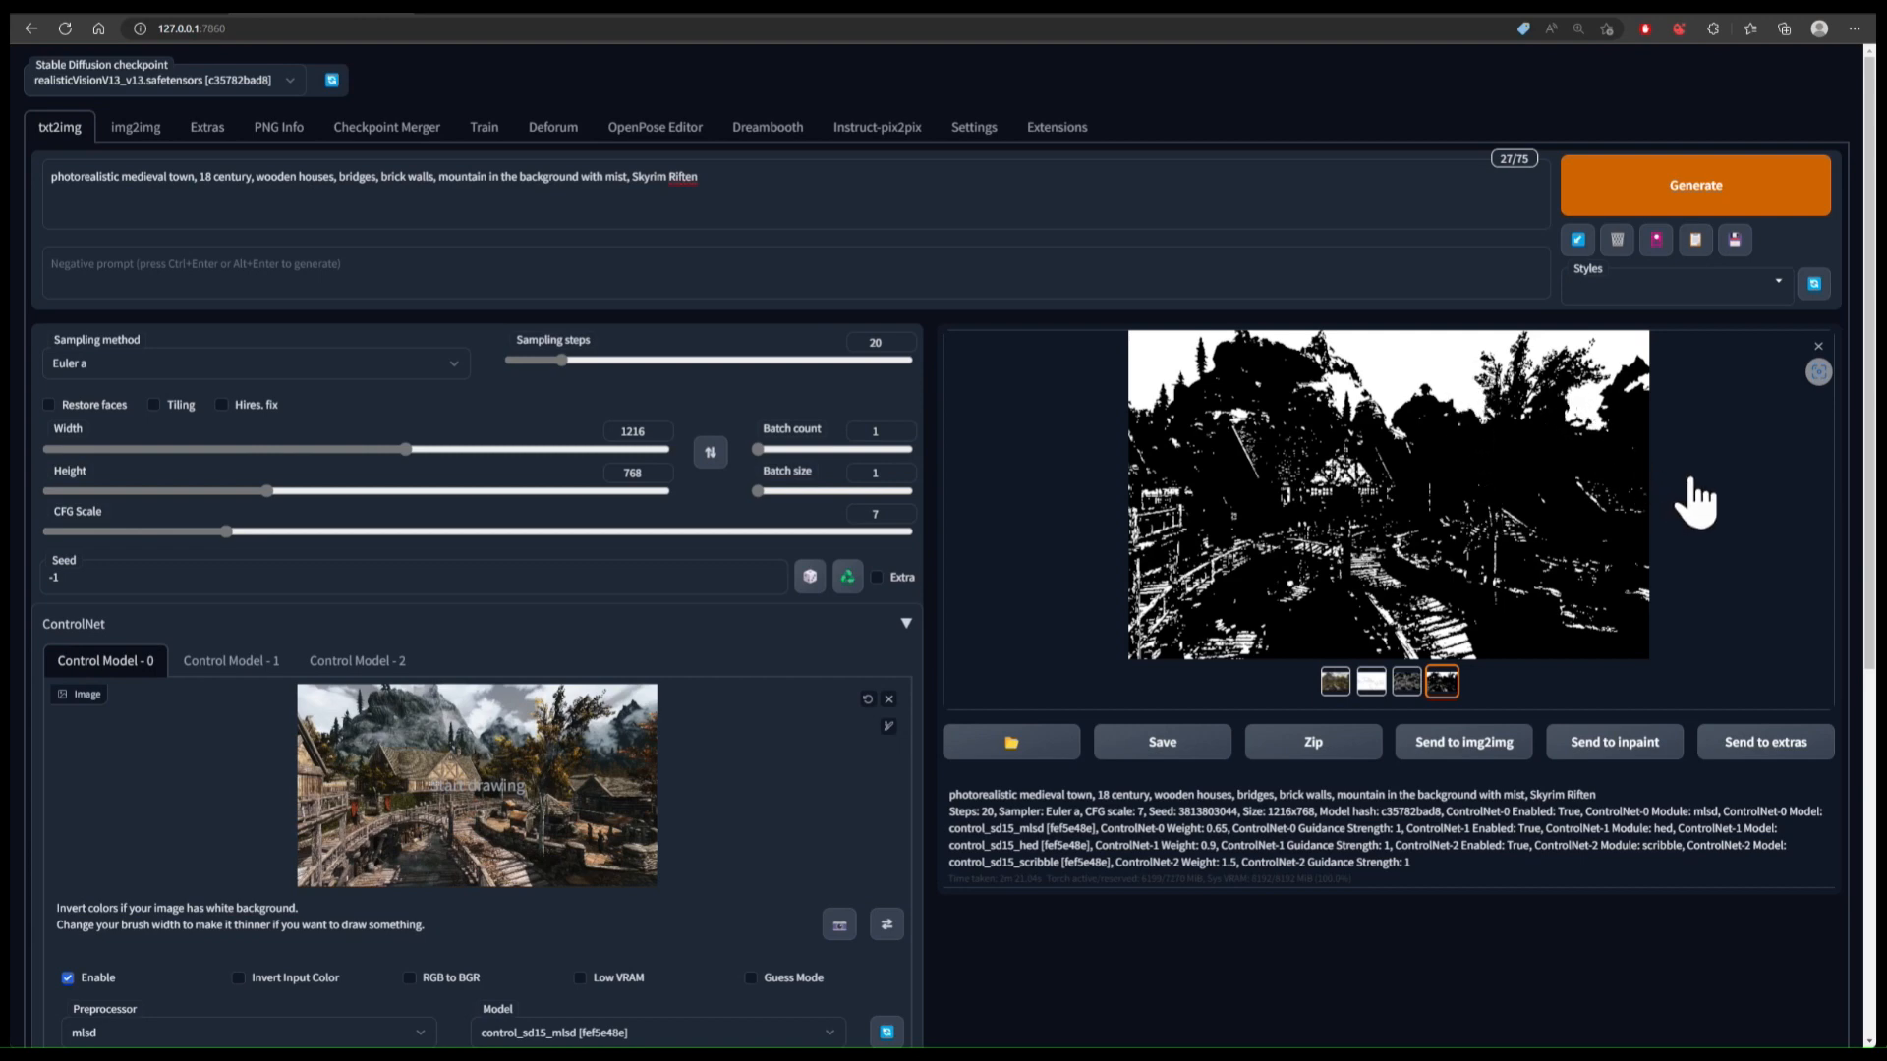
- Set the weight to 1.2 on Control Model - 0 and to 0.65 on Control Model - 2
scroll(1688, 489, down, 5)
click(307, 637)
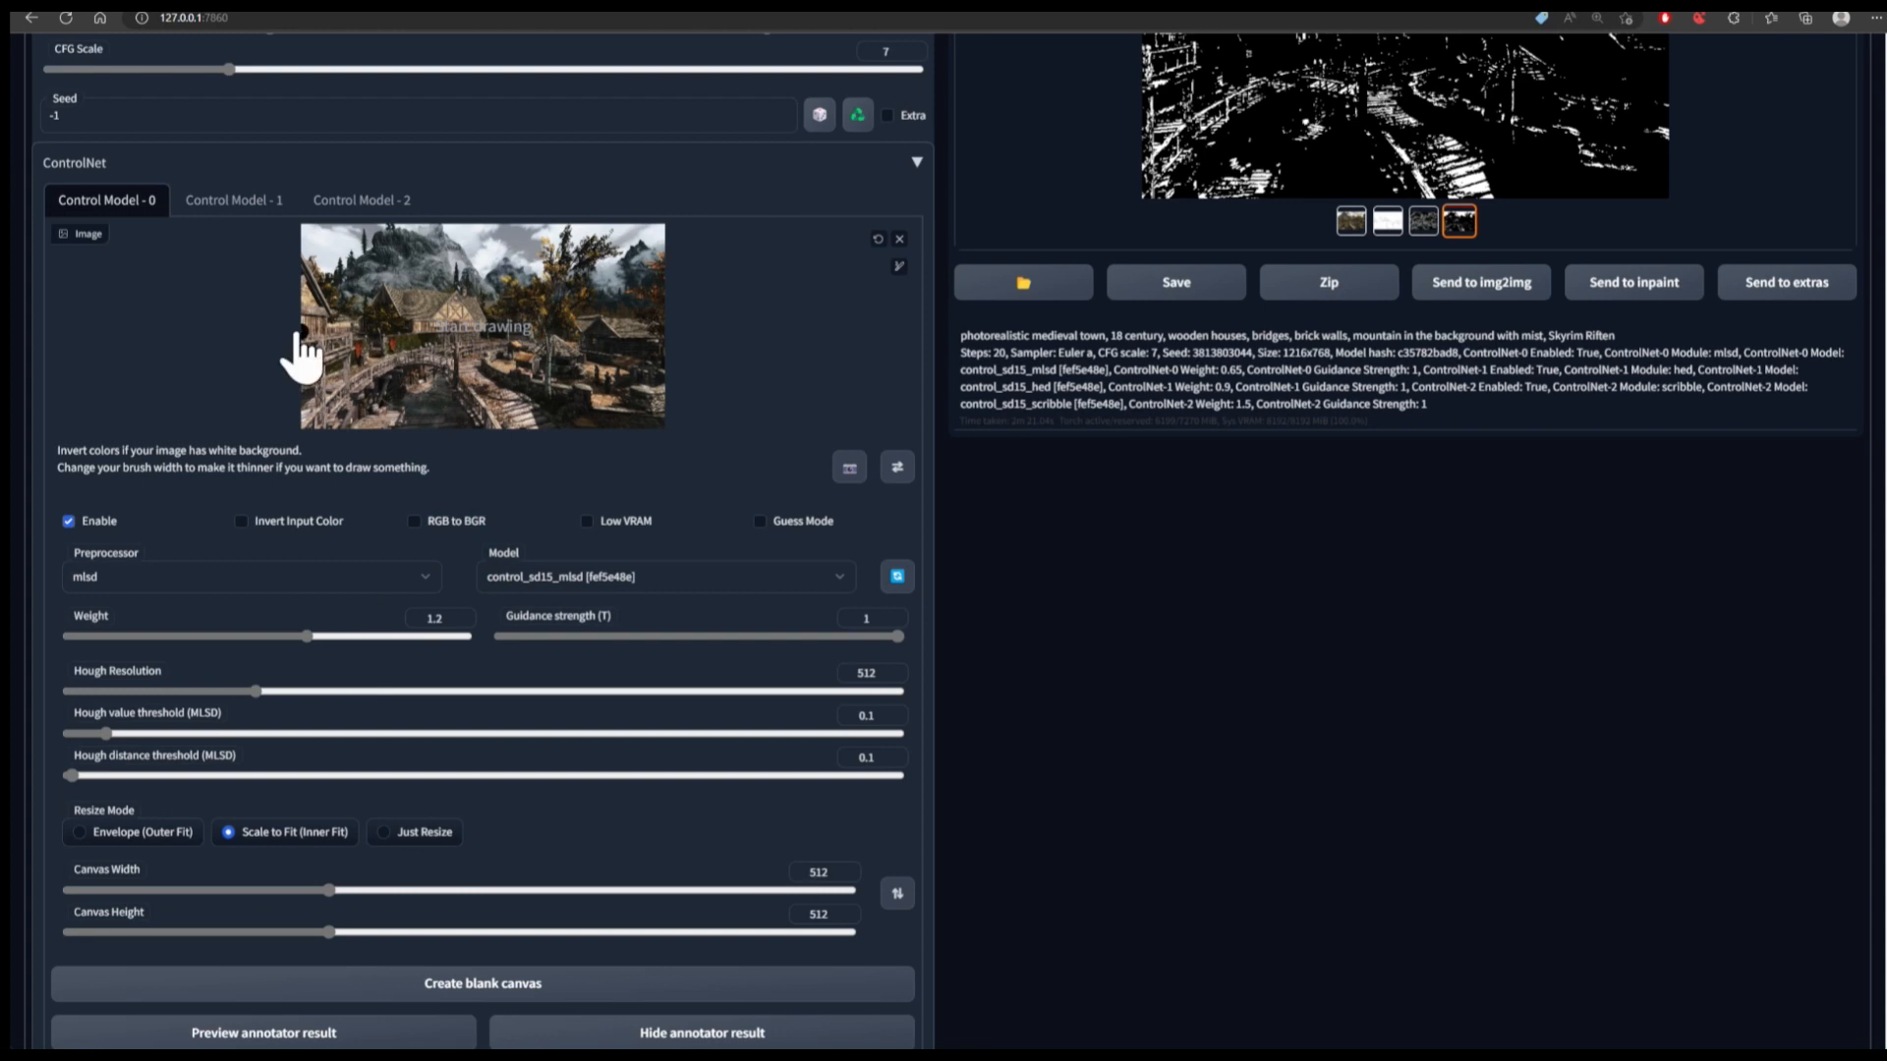
click(379, 201)
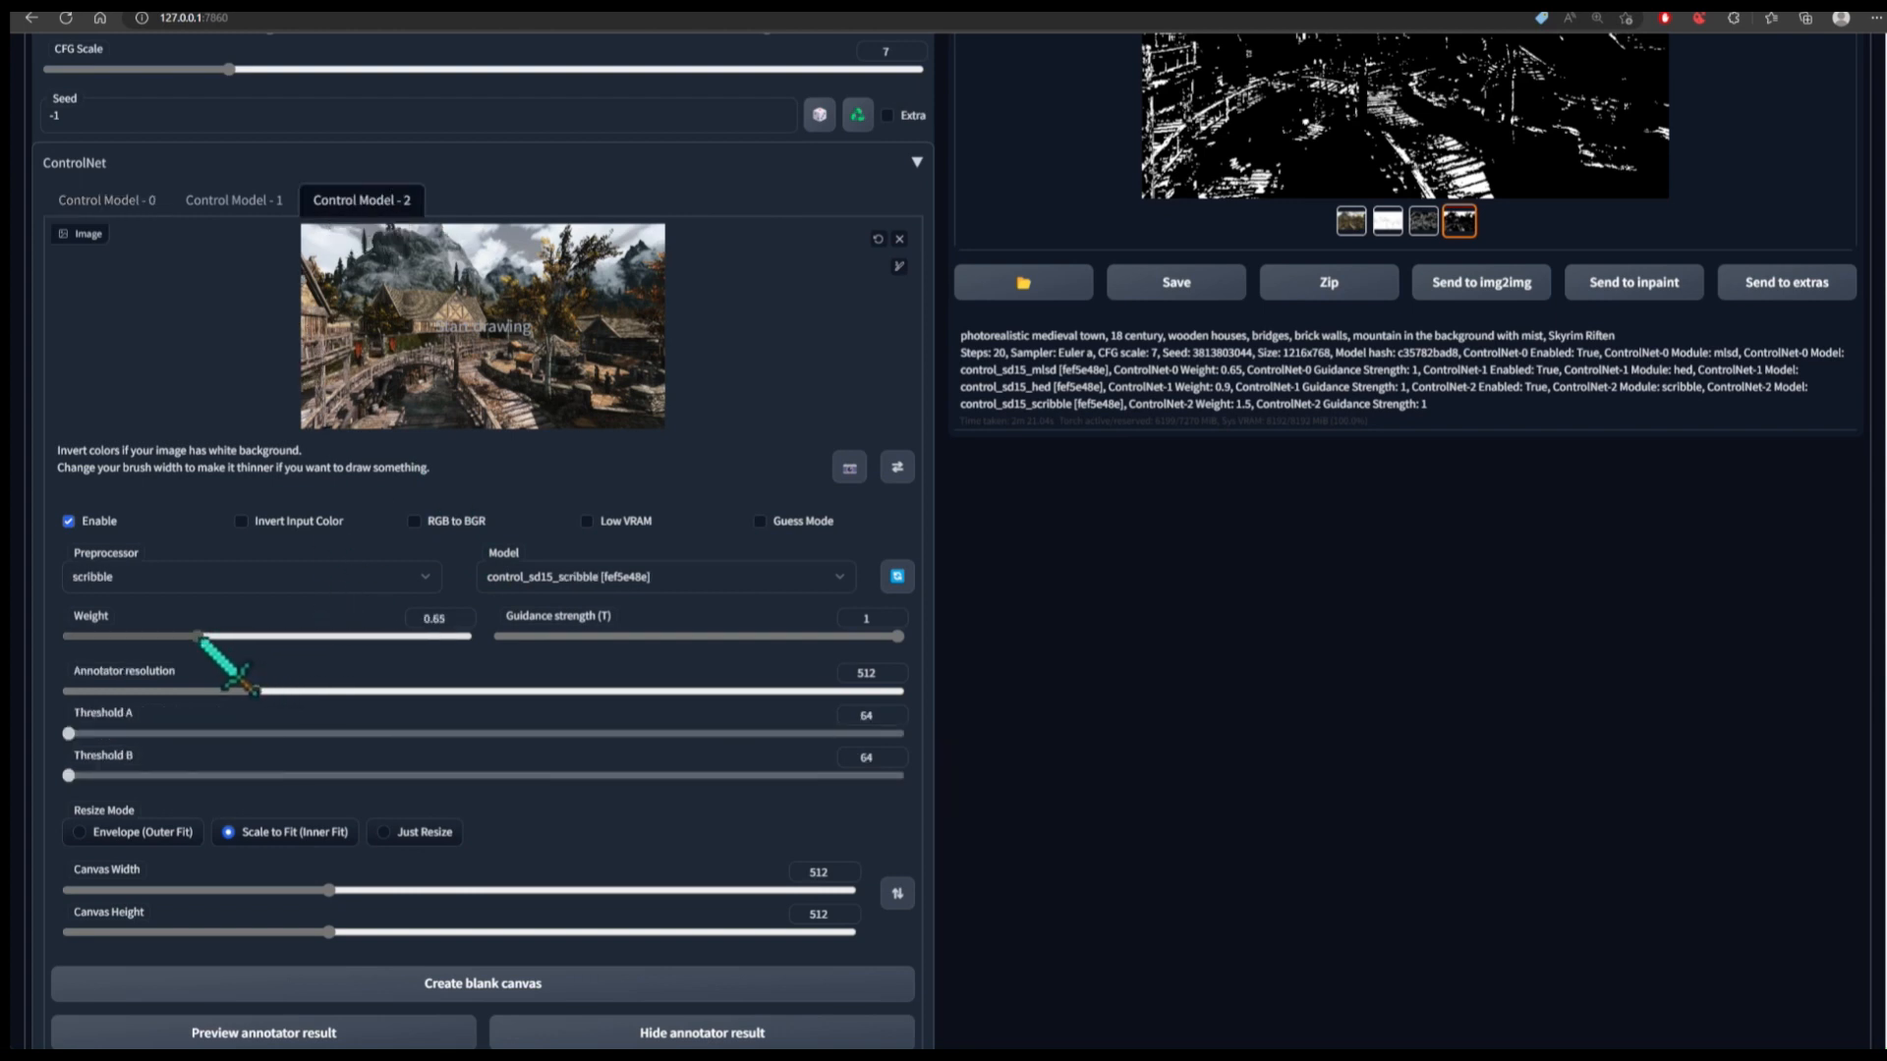
- Set the scribble unit's weight on Control Model - 2 to 0.55, and inspect the town image generated with only the mlsd and hed units
drag(185, 636, 179, 638)
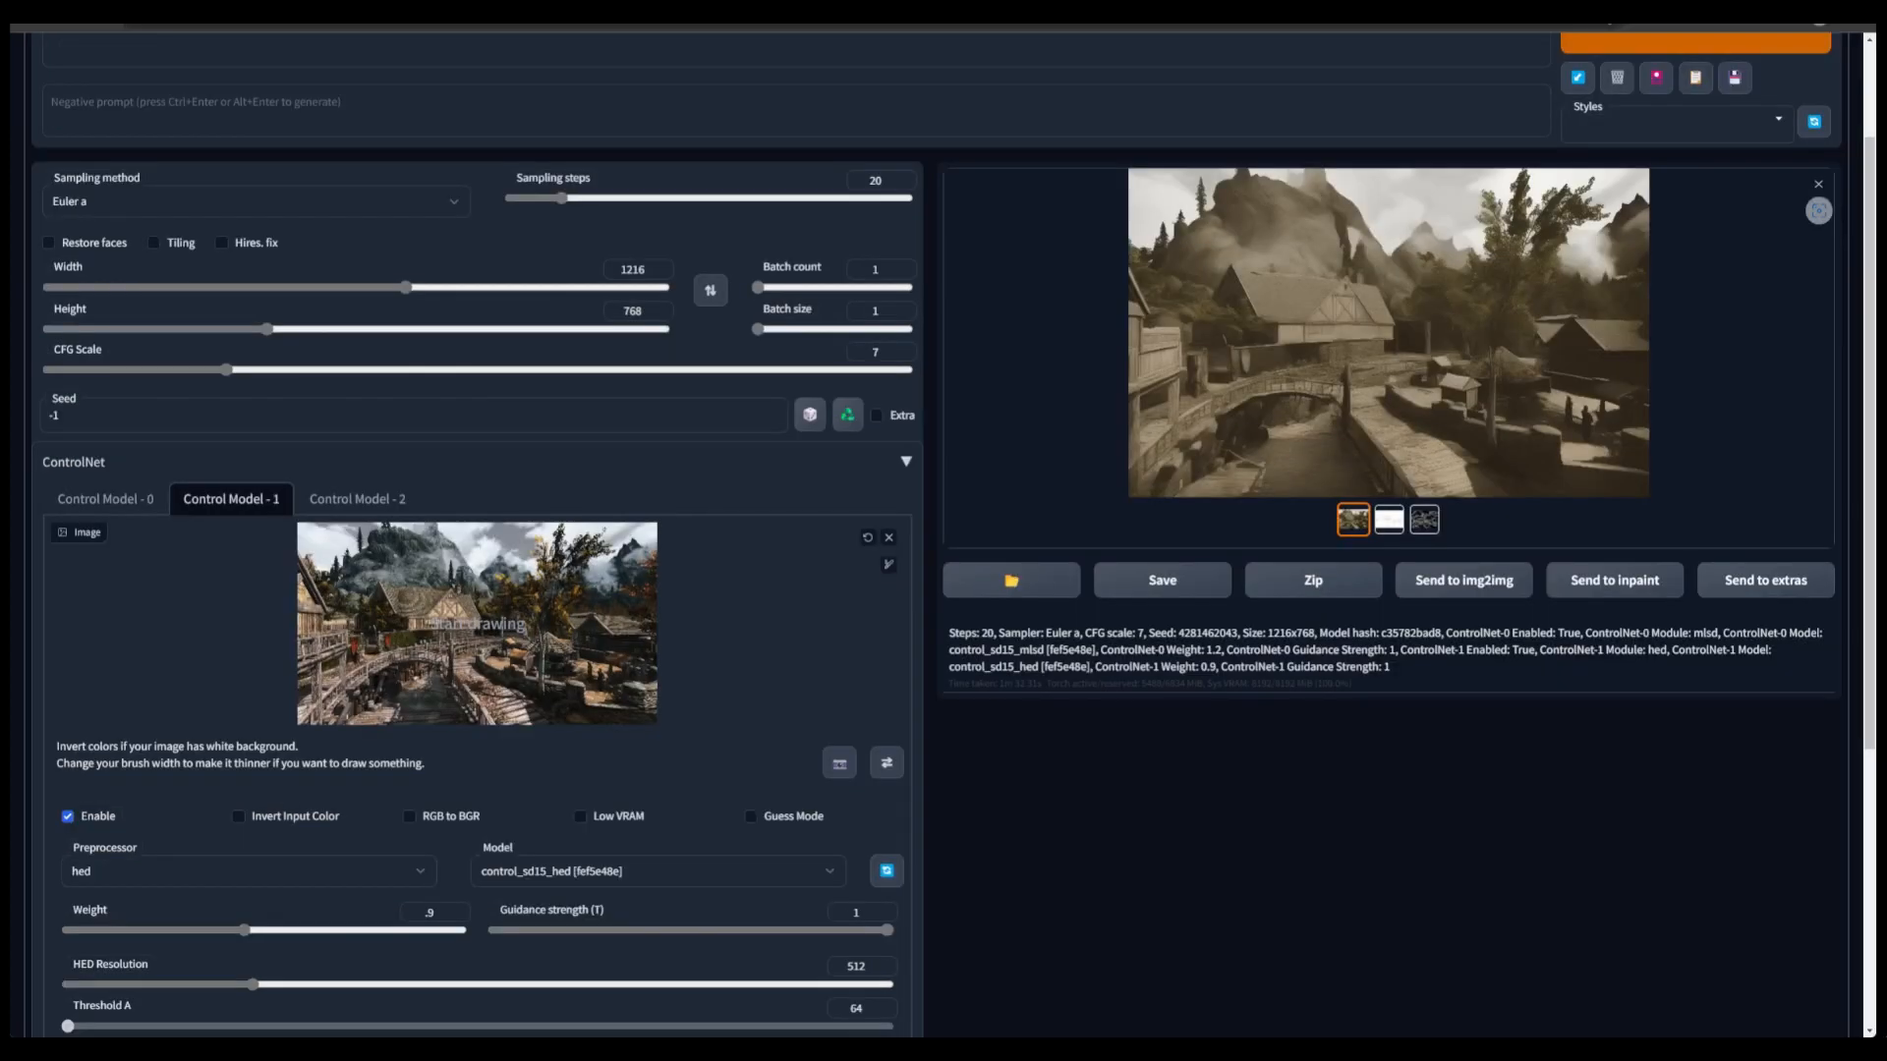
click(1509, 342)
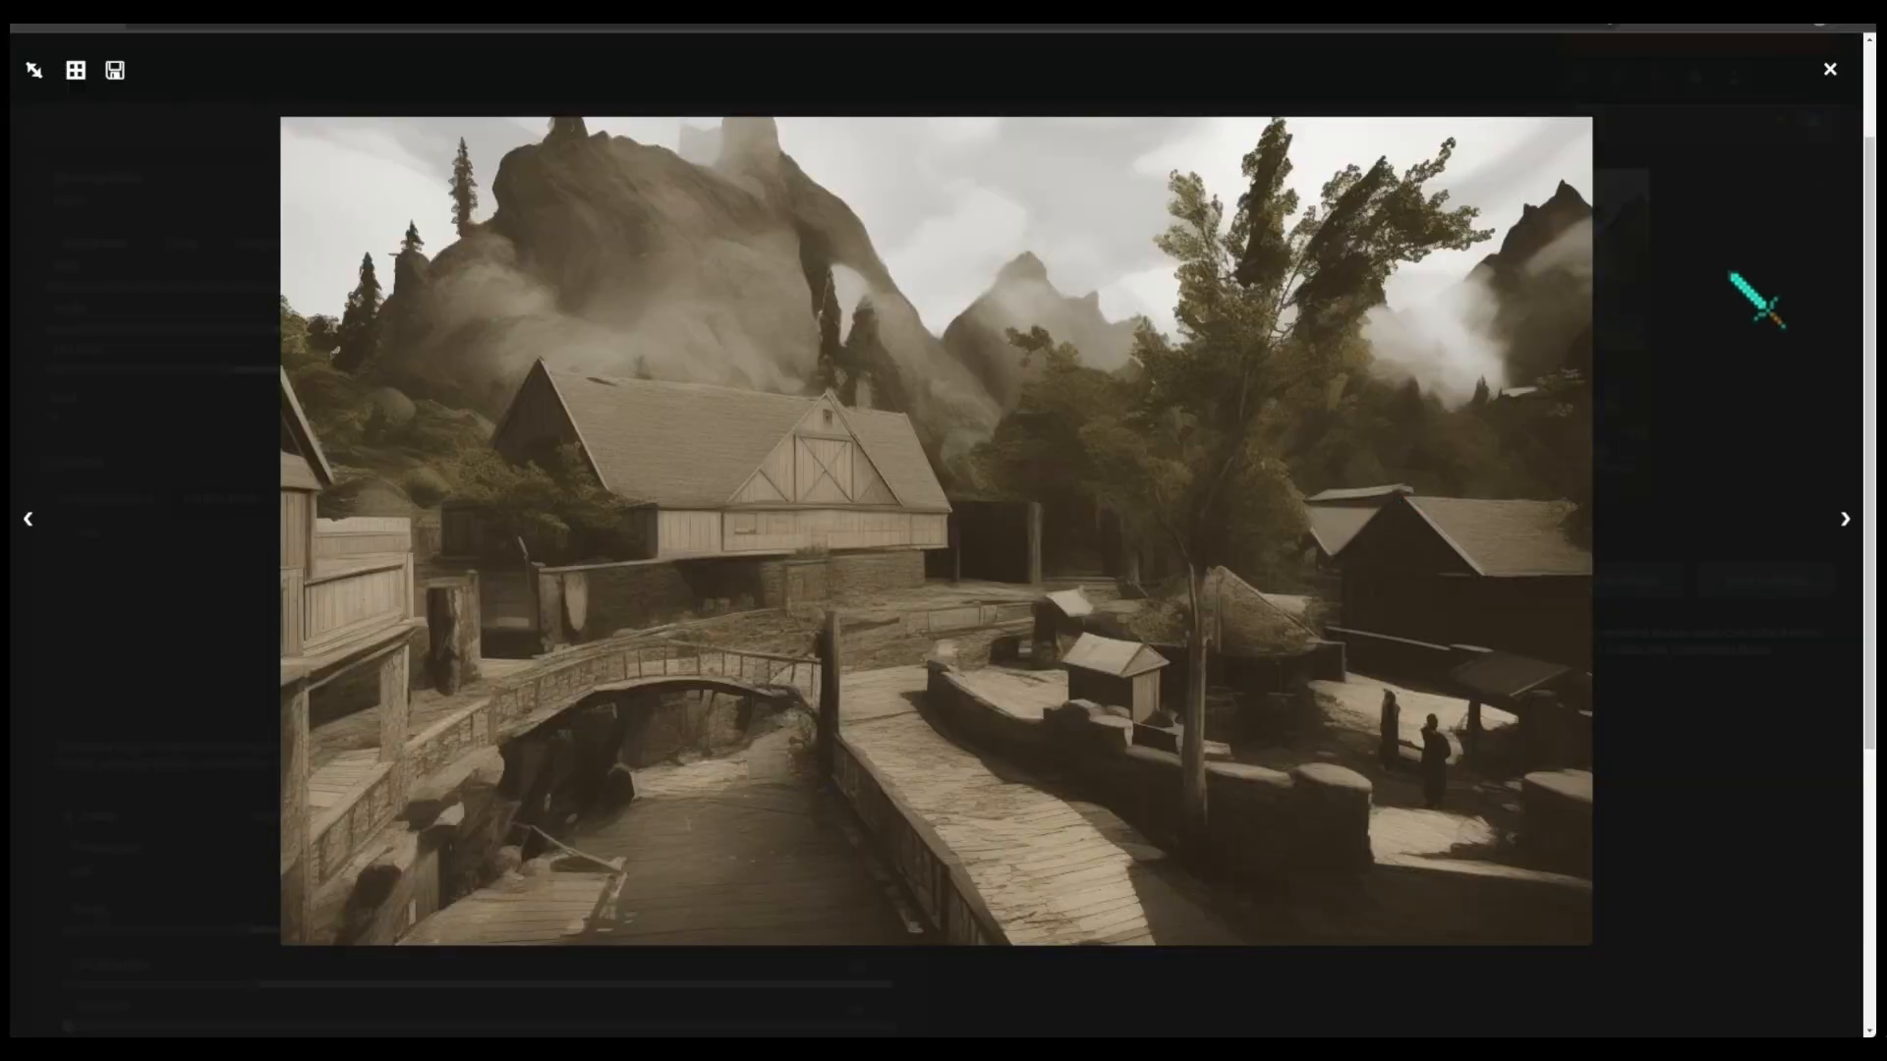
click(1731, 277)
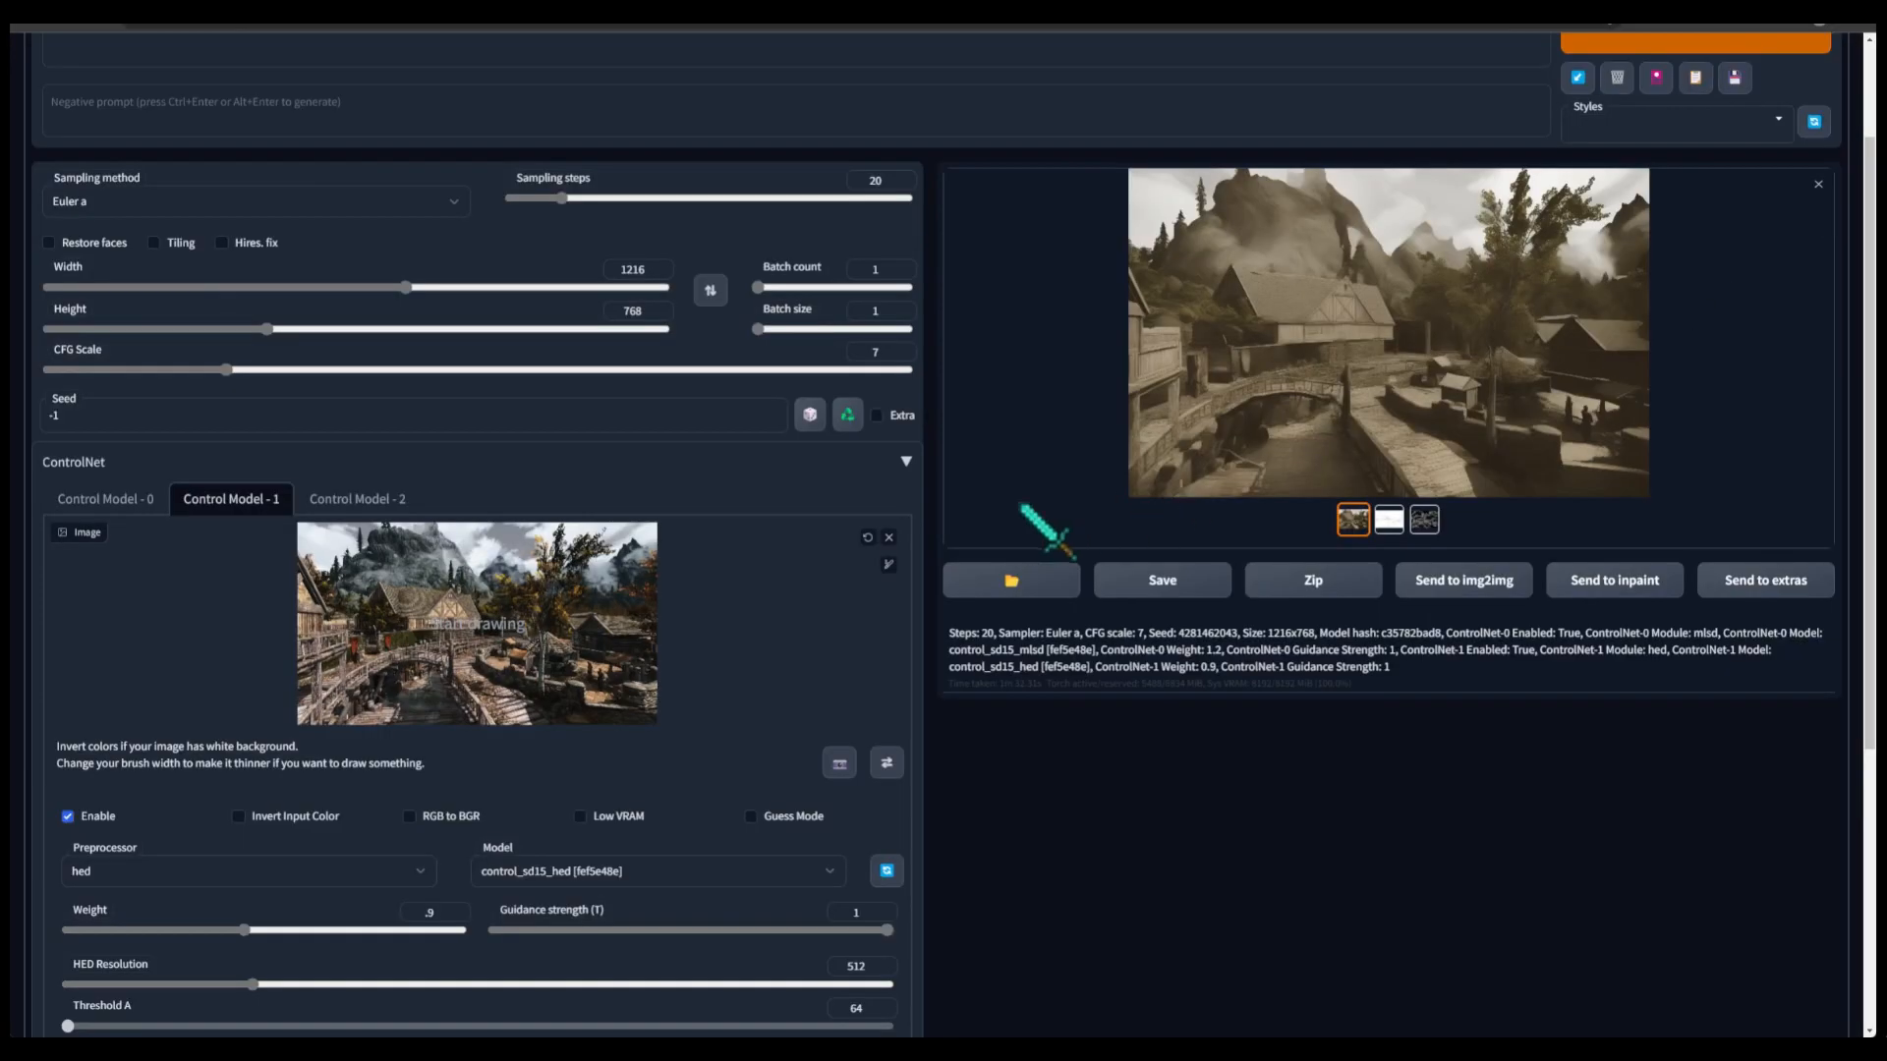
- Enable Guess Mode on Control Model - 0 and inspect the town image generated with all three control units
click(118, 501)
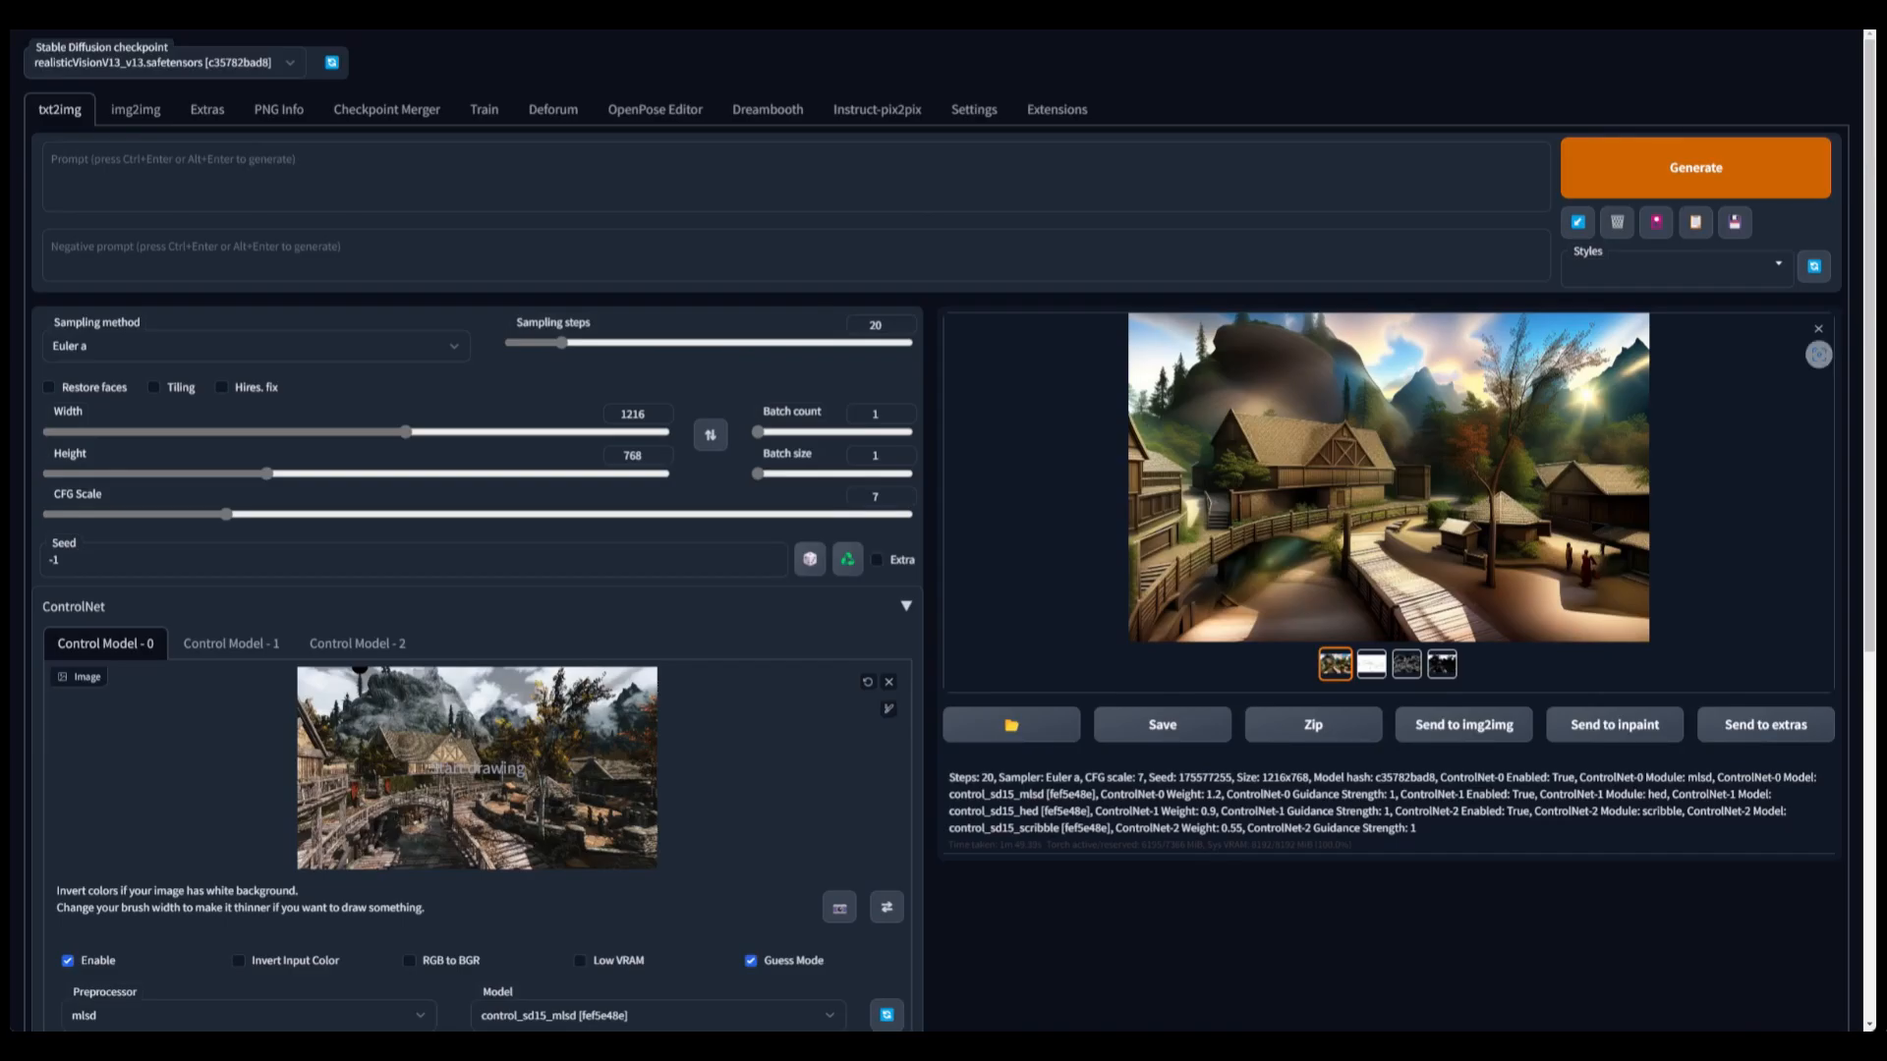
click(1437, 519)
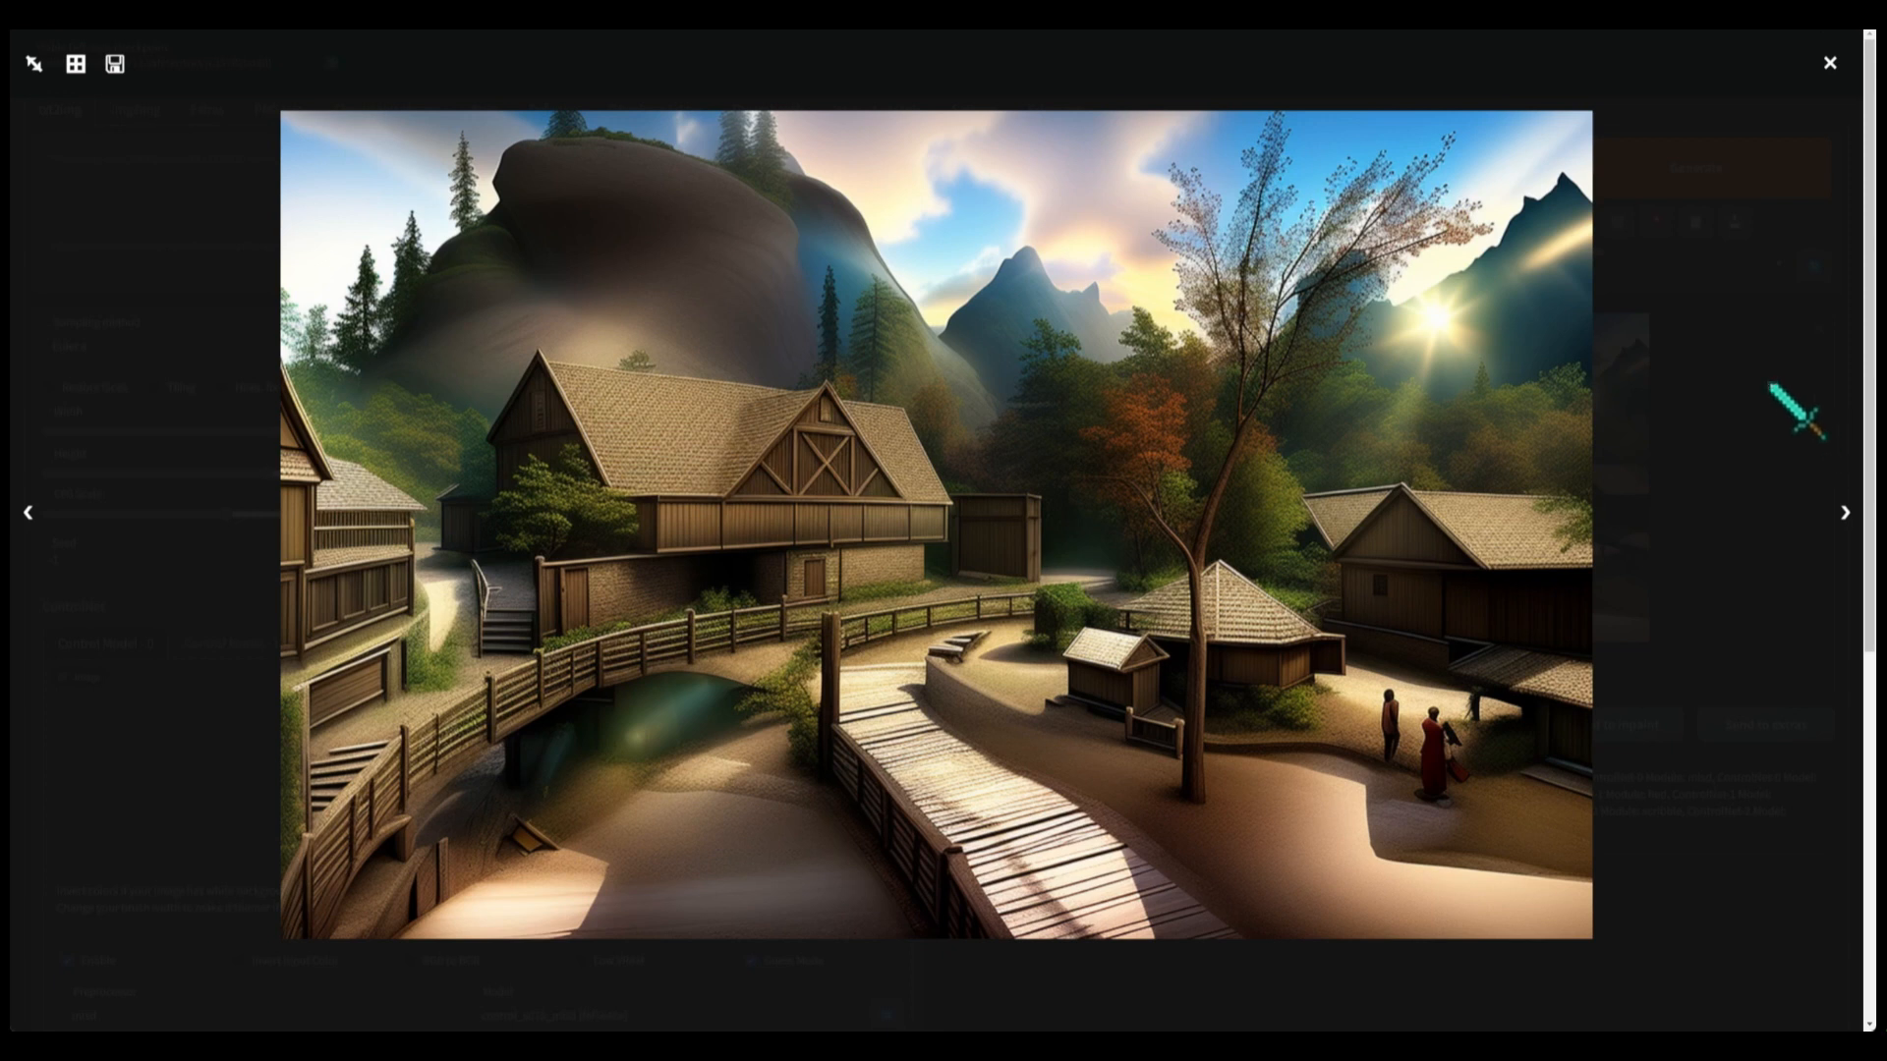
click(1774, 386)
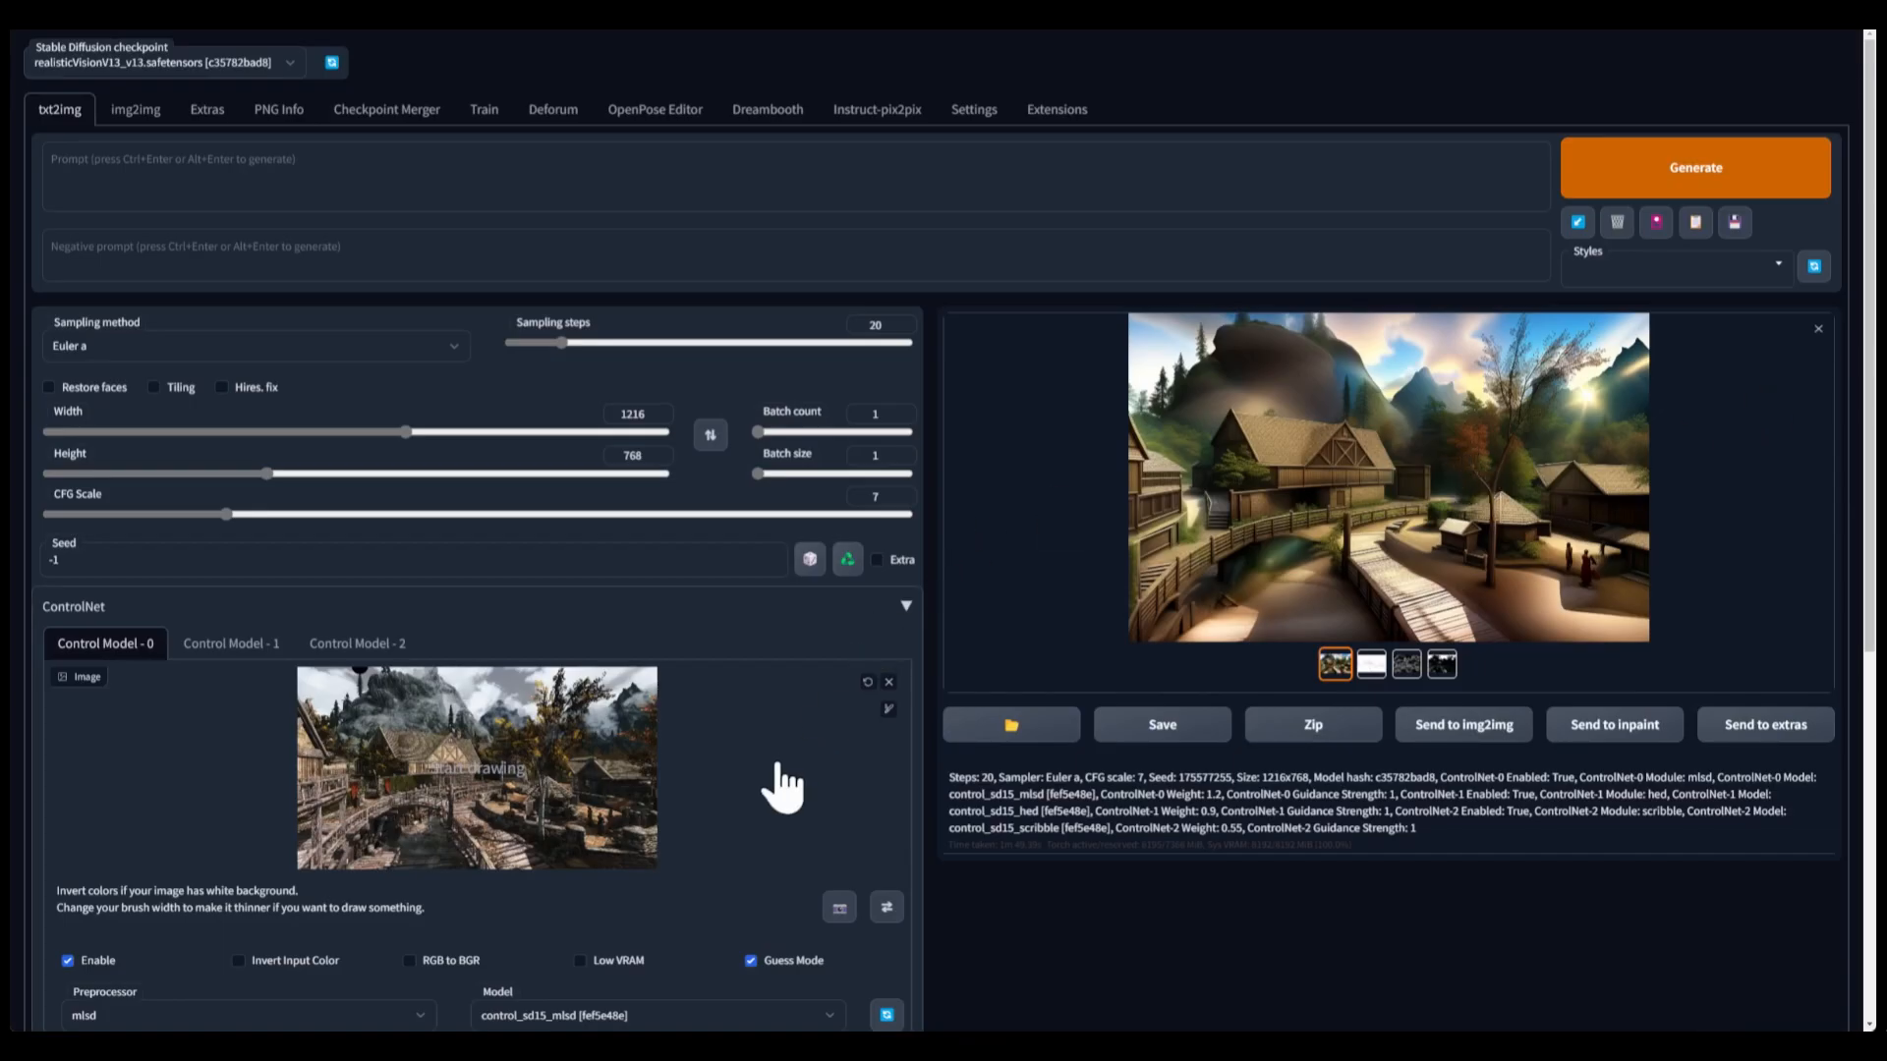
click(1471, 499)
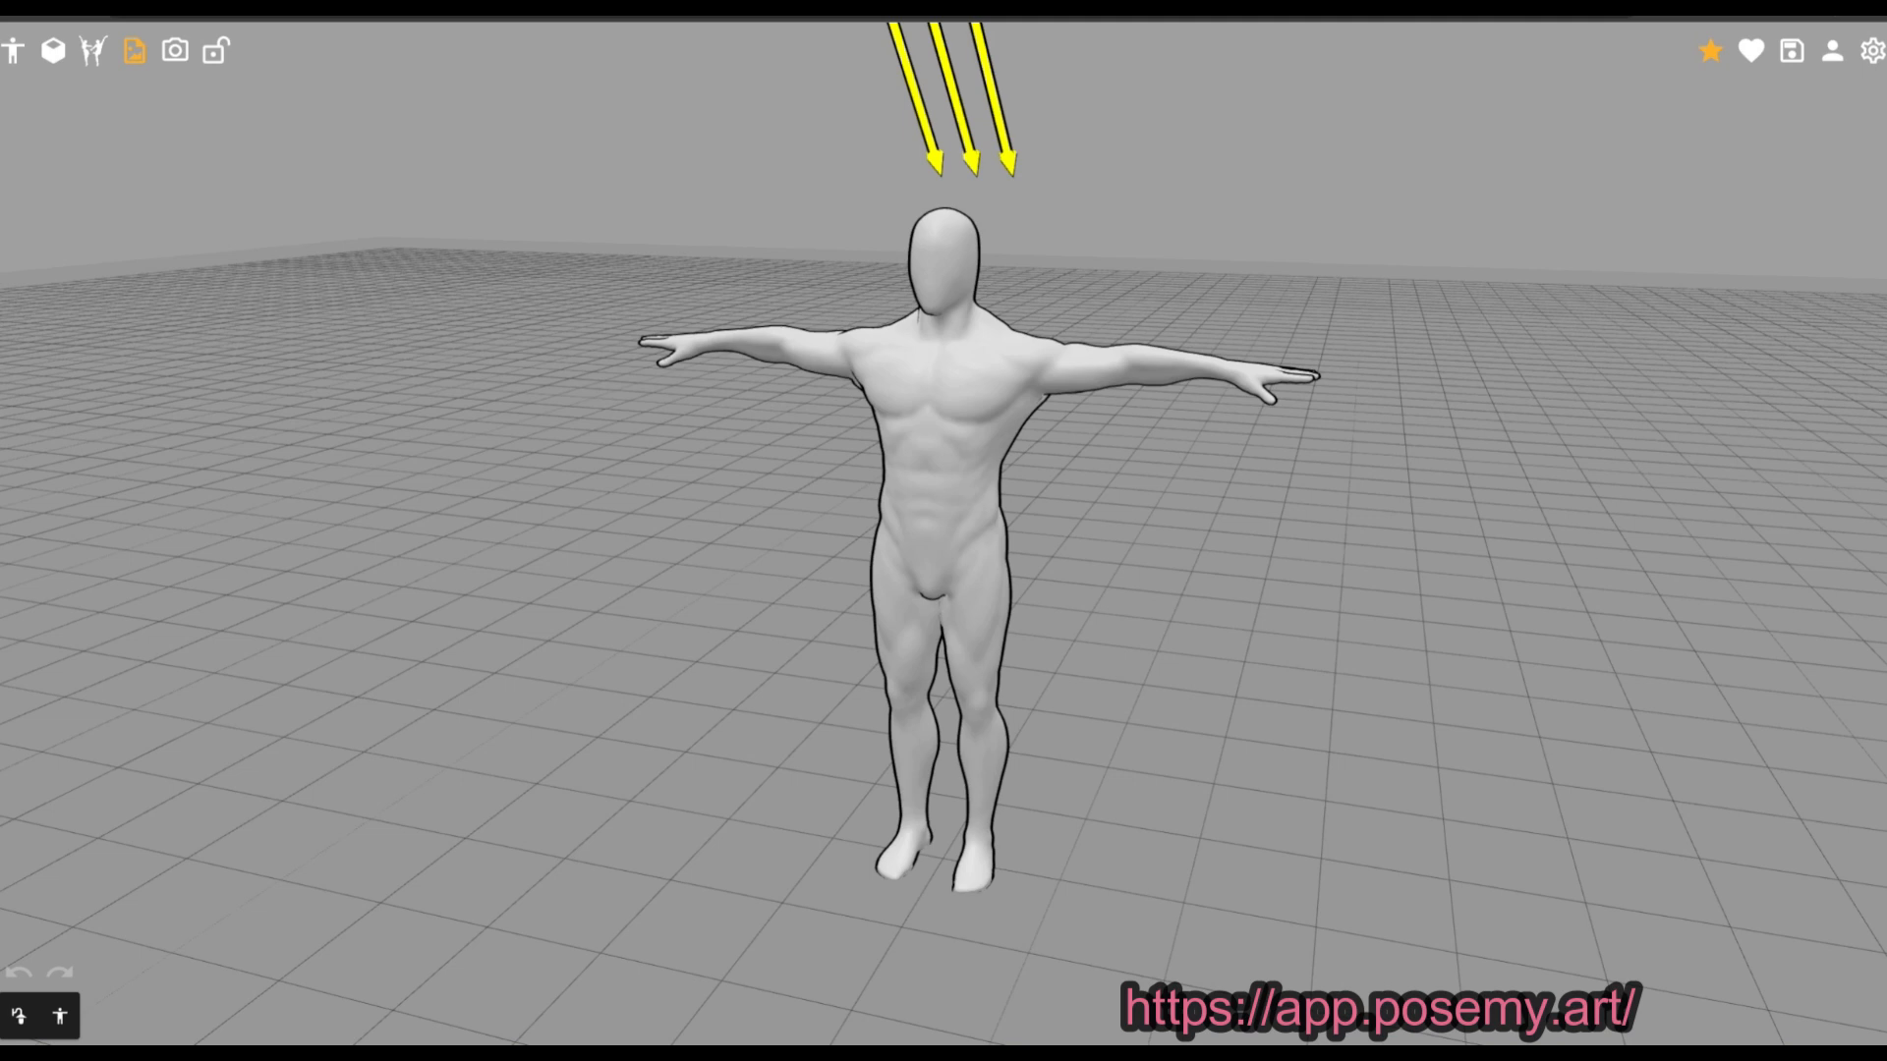
- Switch to PoseMy.Art and rotate the muscular male model's chest joint to twist his upper body sideways
drag(1101, 506, 1174, 504)
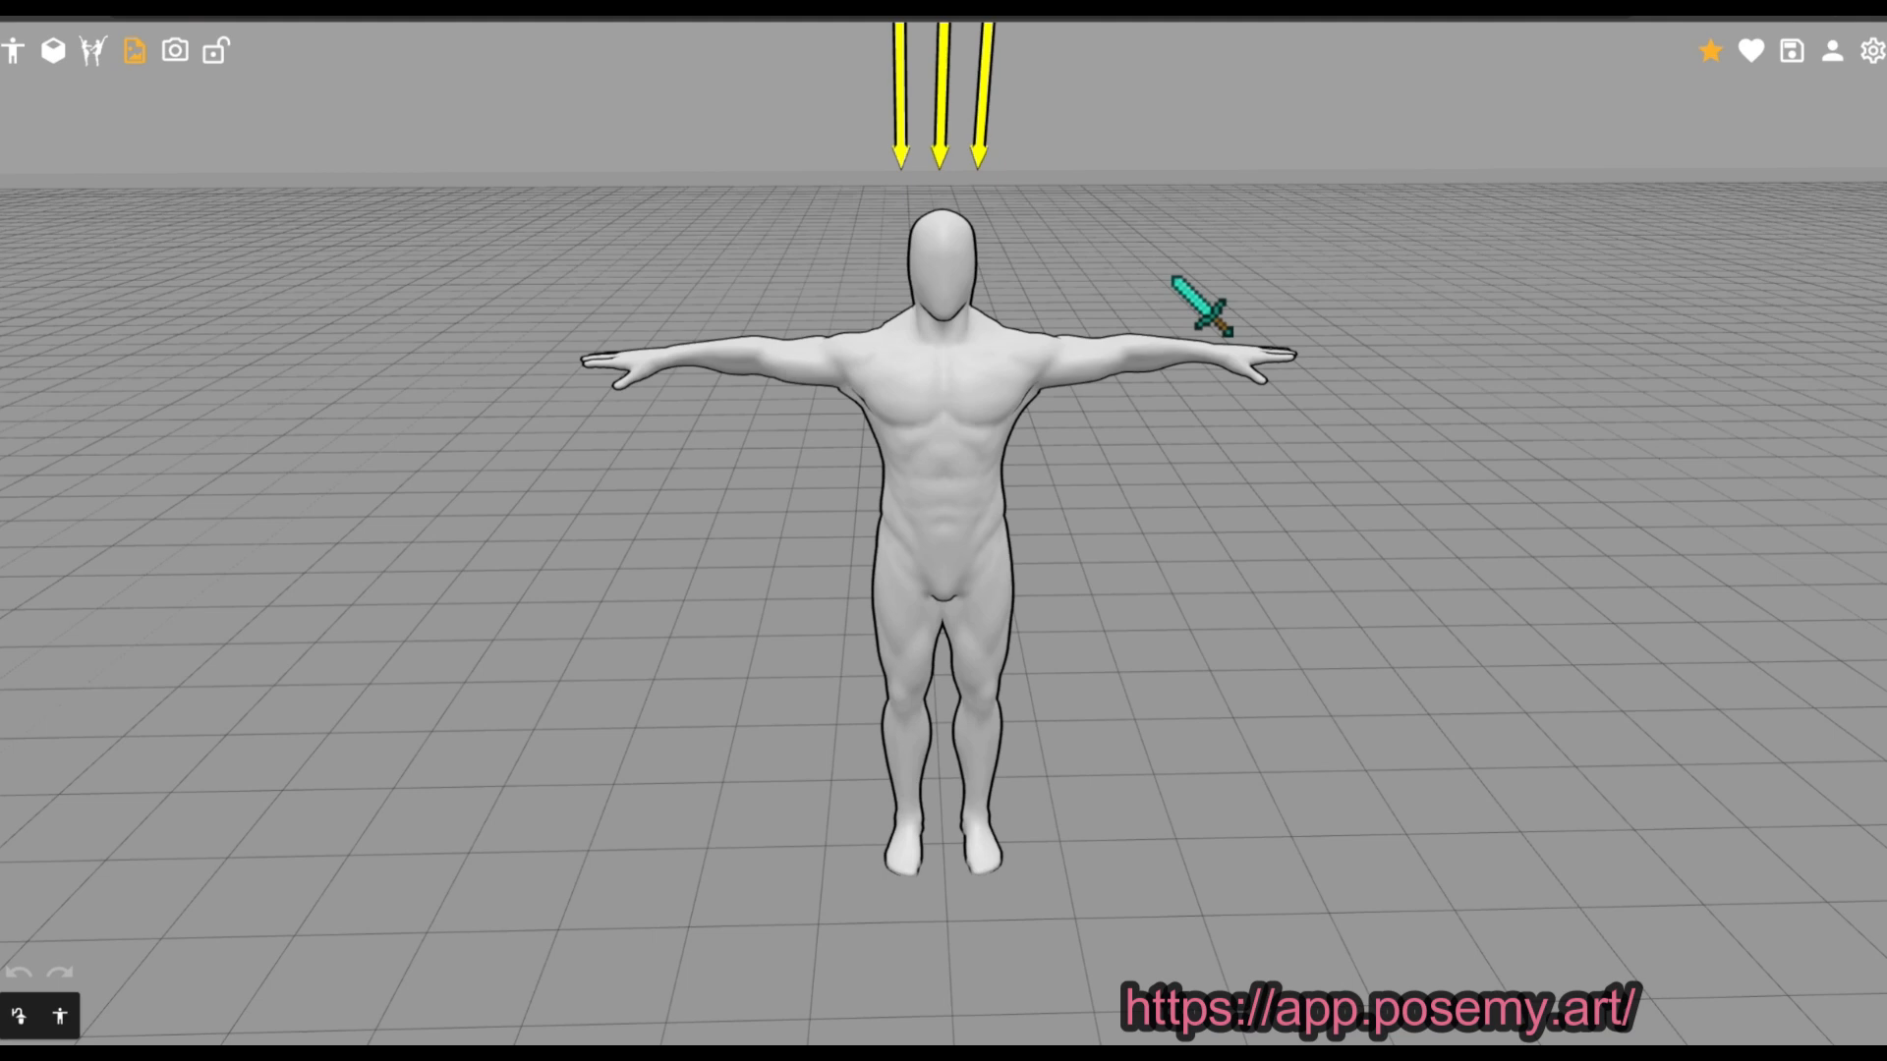
scroll(980, 372, up, 3)
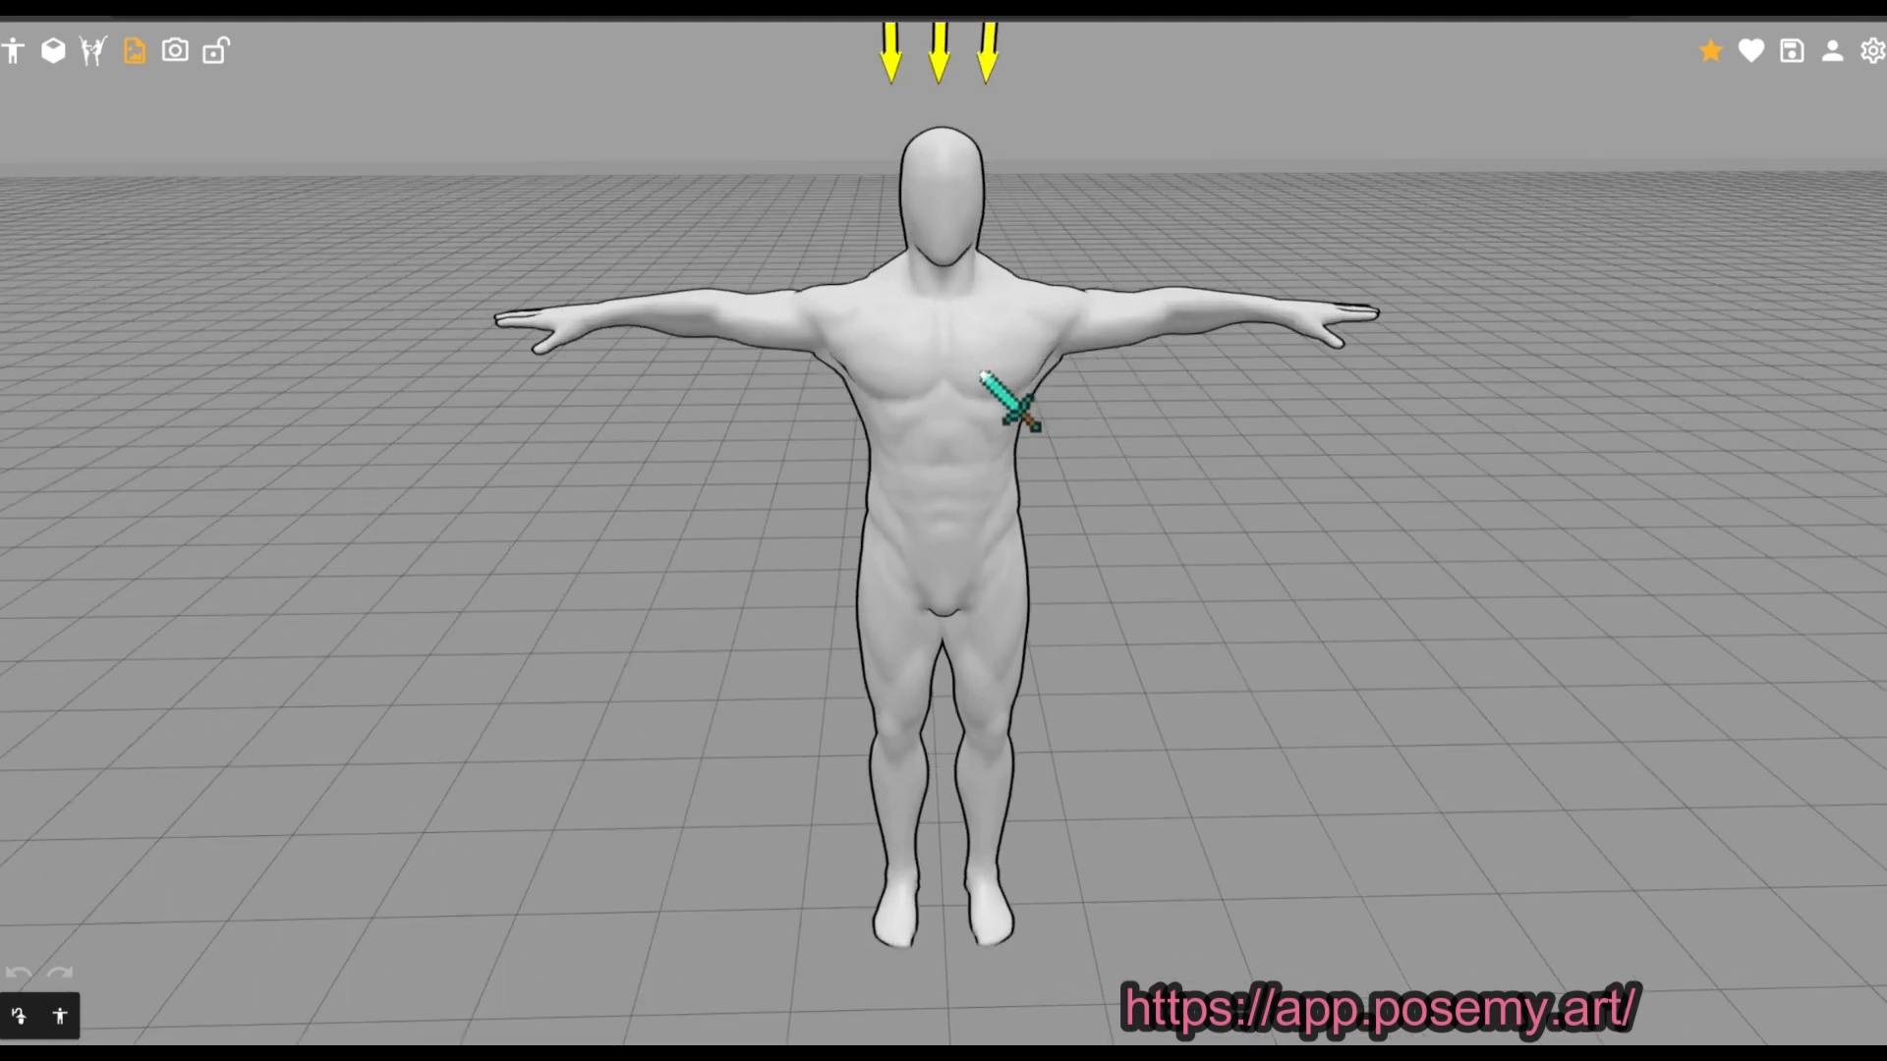
click(979, 375)
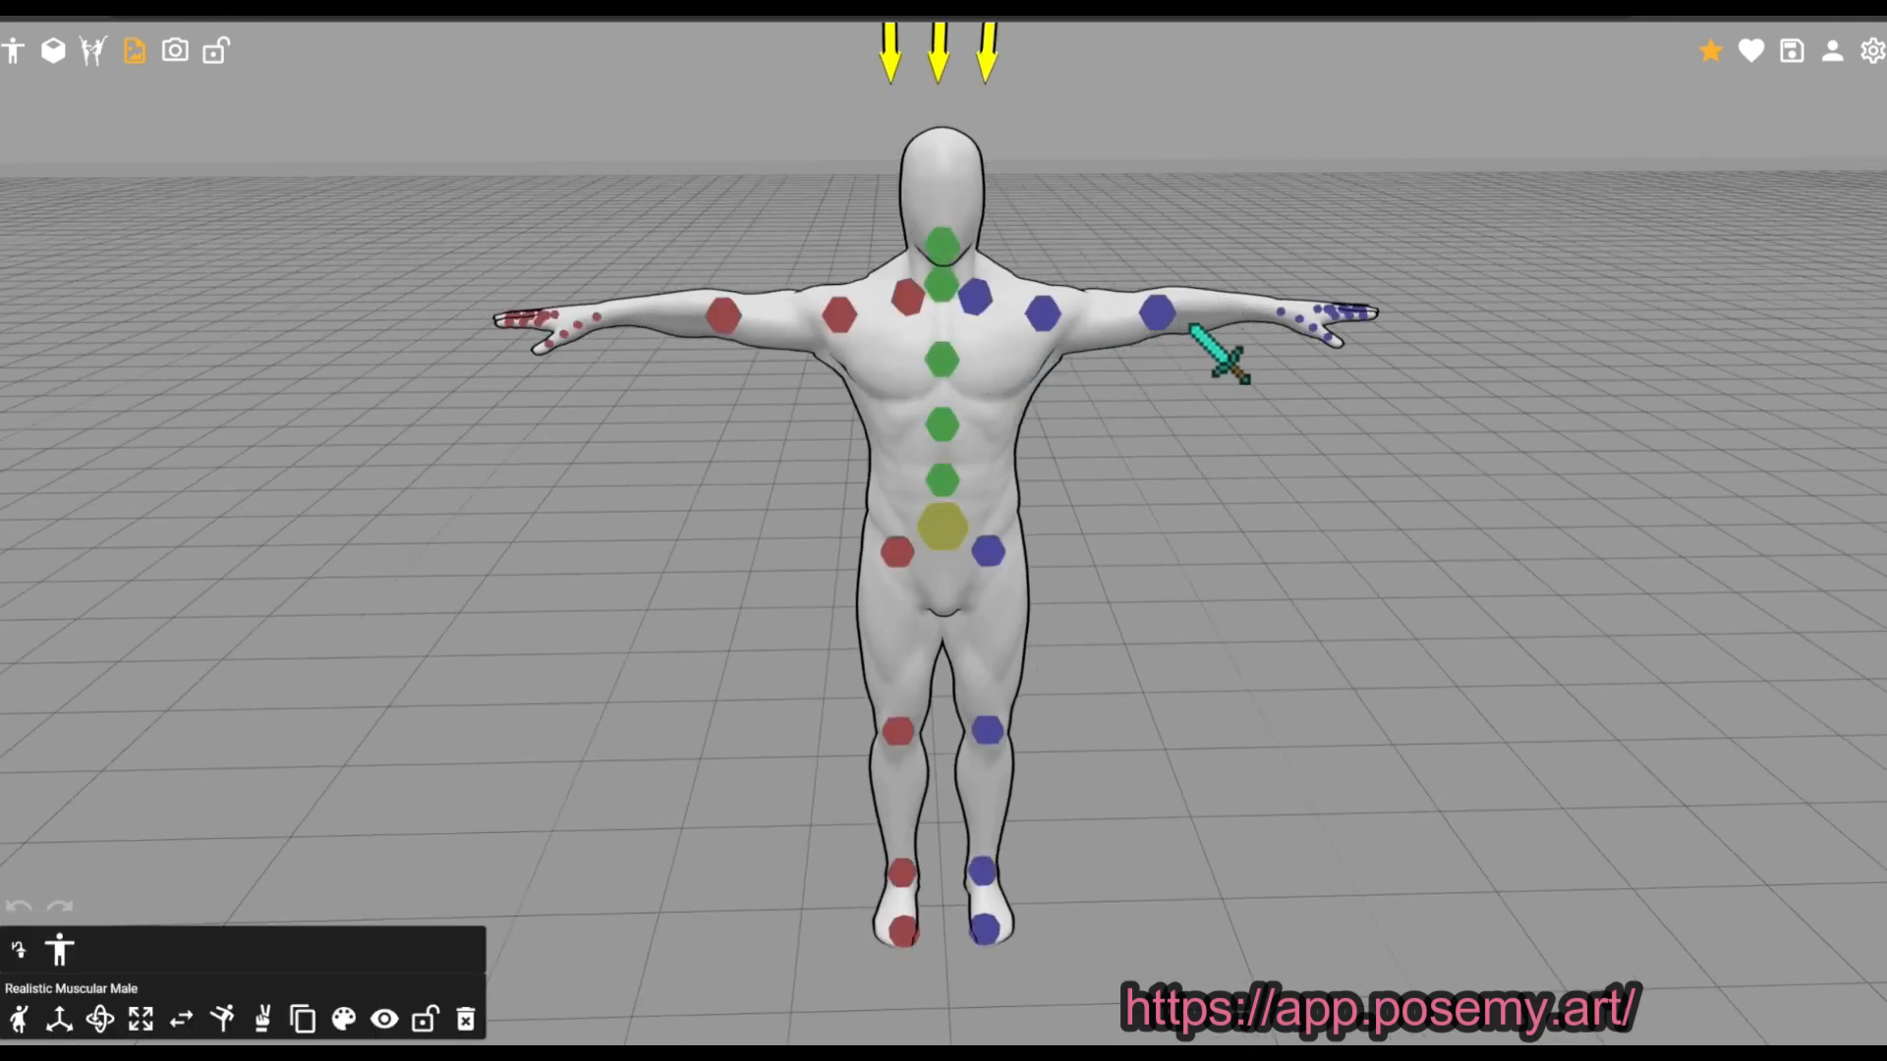
click(949, 363)
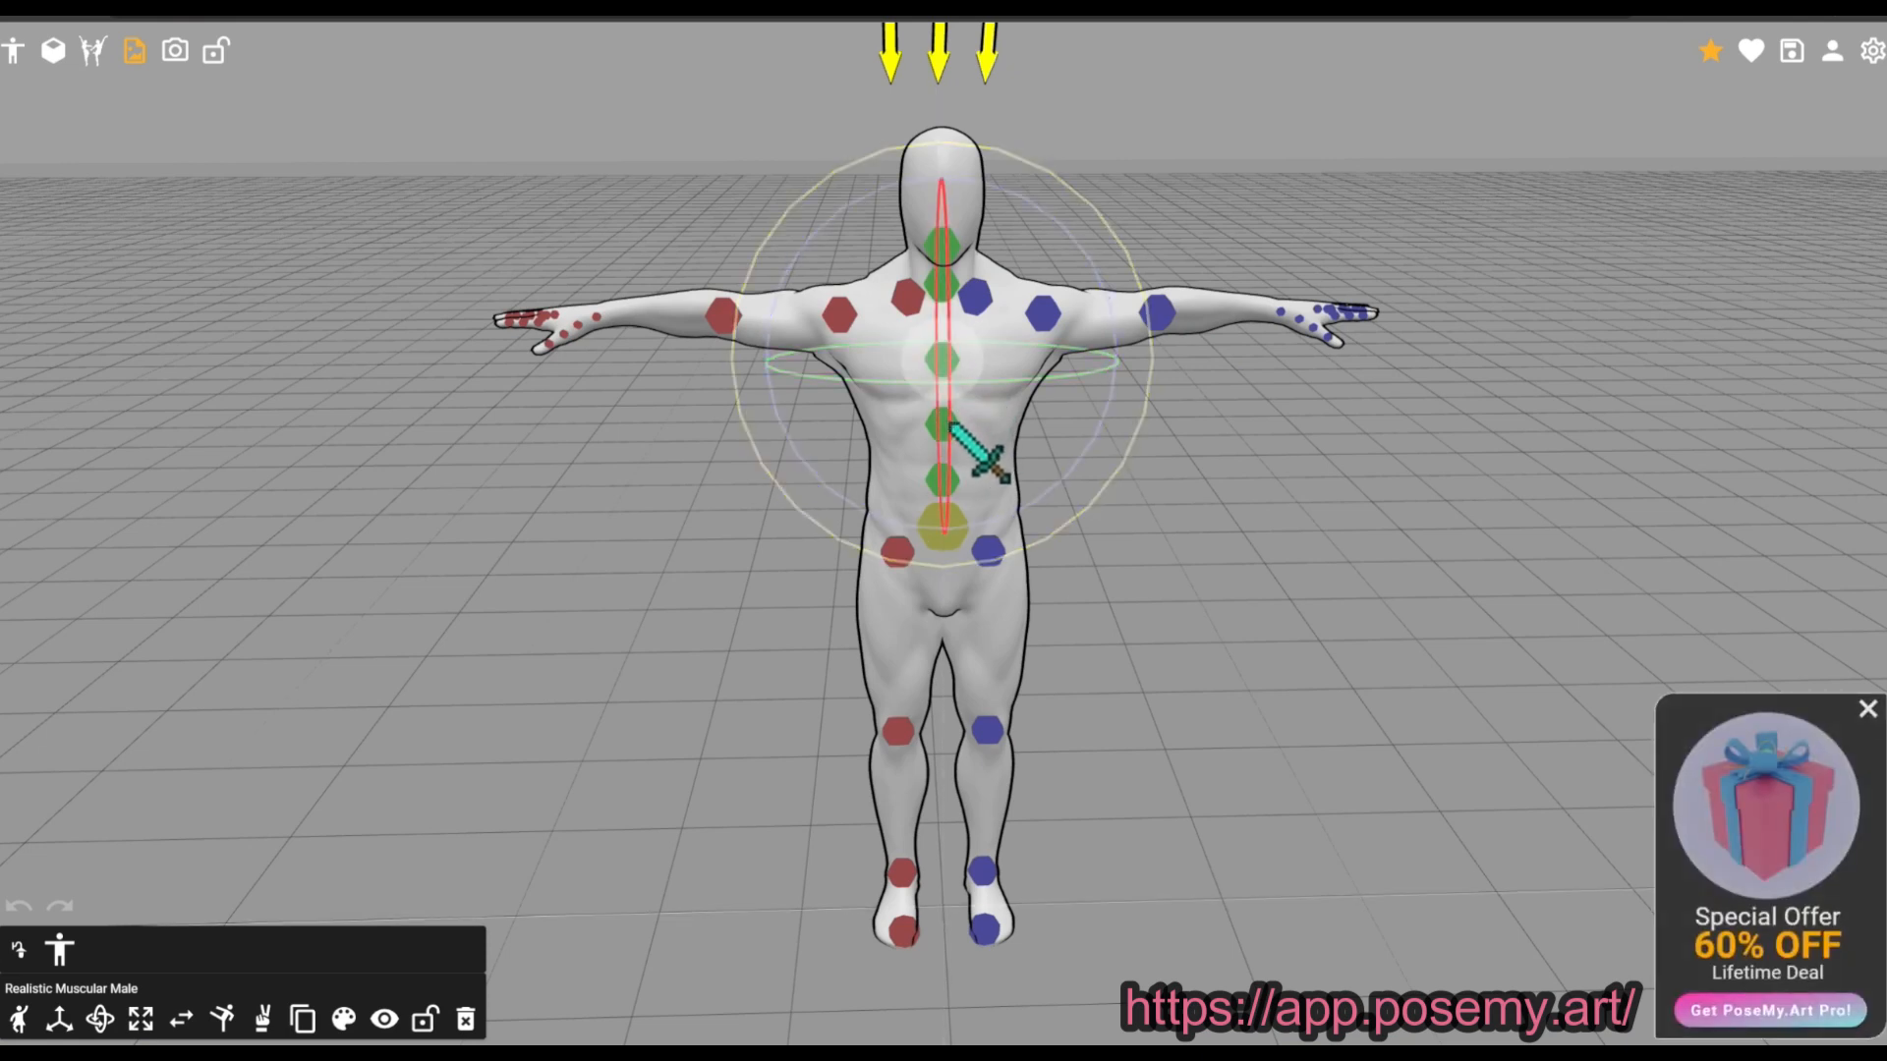
drag(947, 450, 1107, 392)
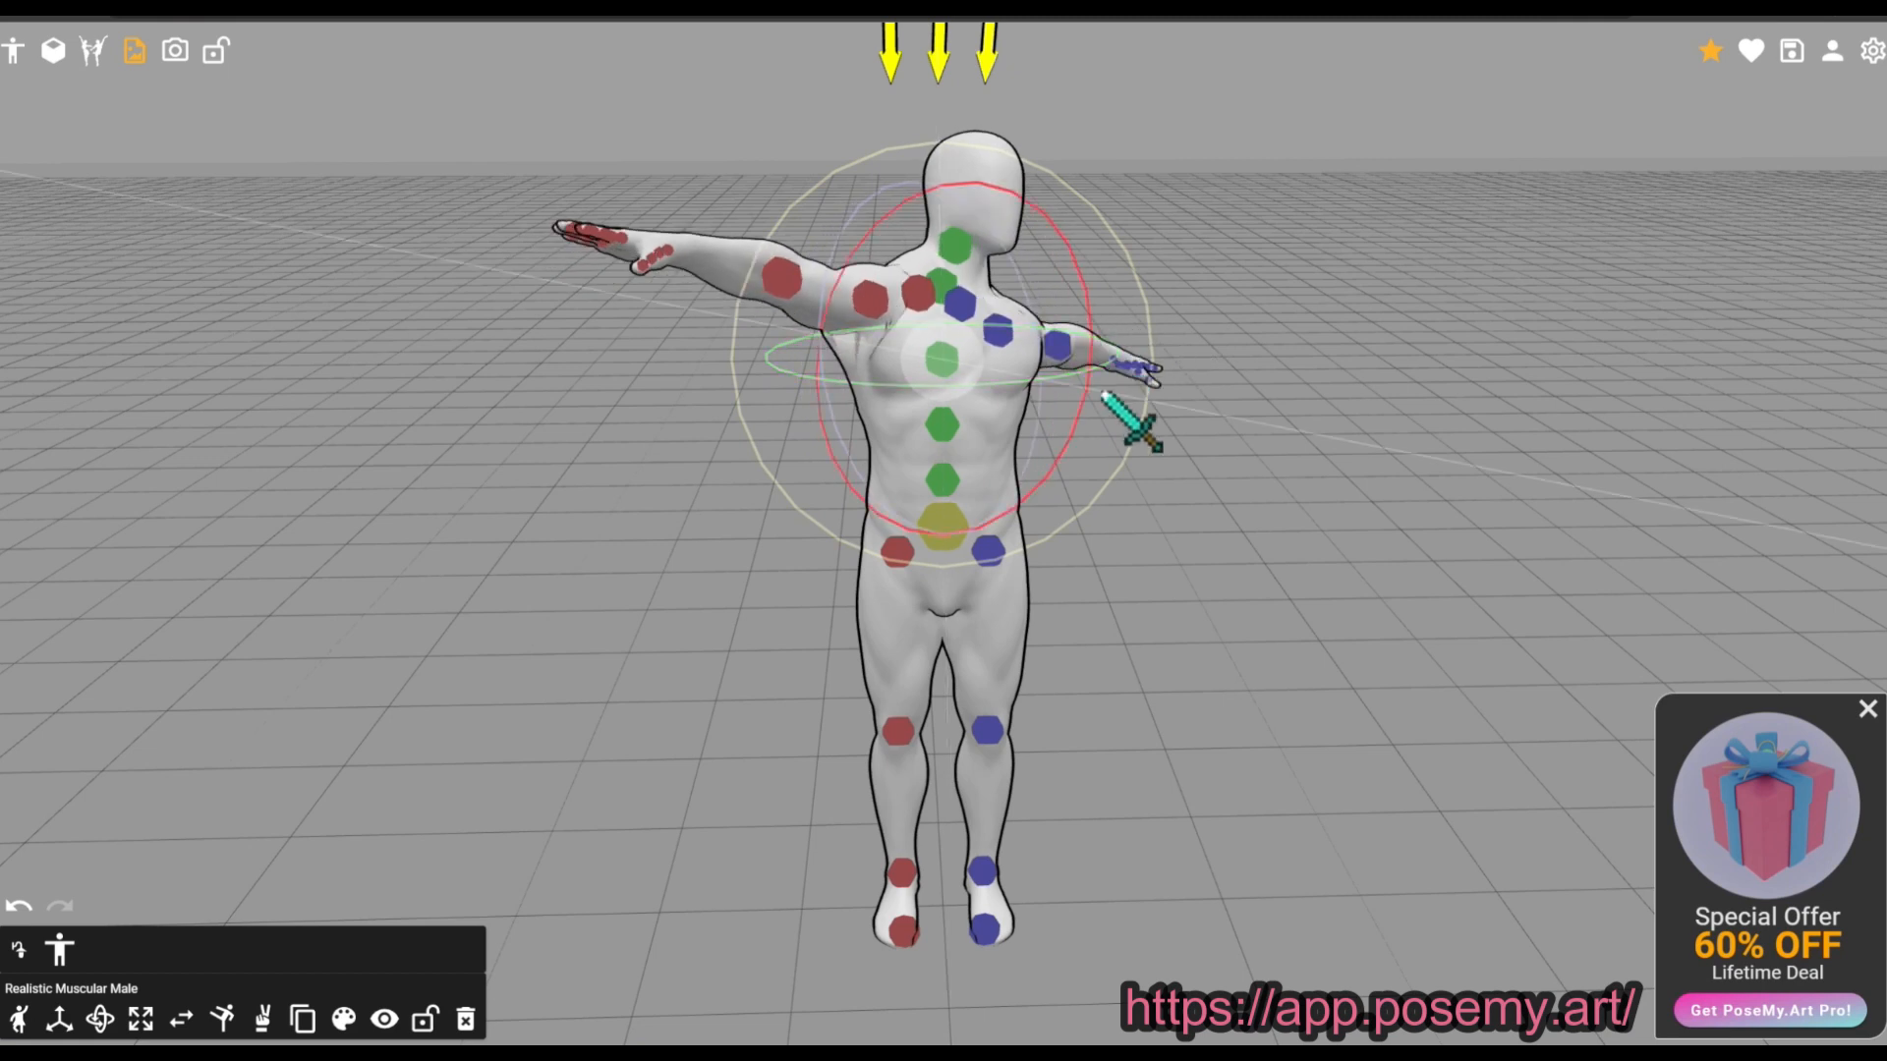
drag(1100, 481, 1069, 445)
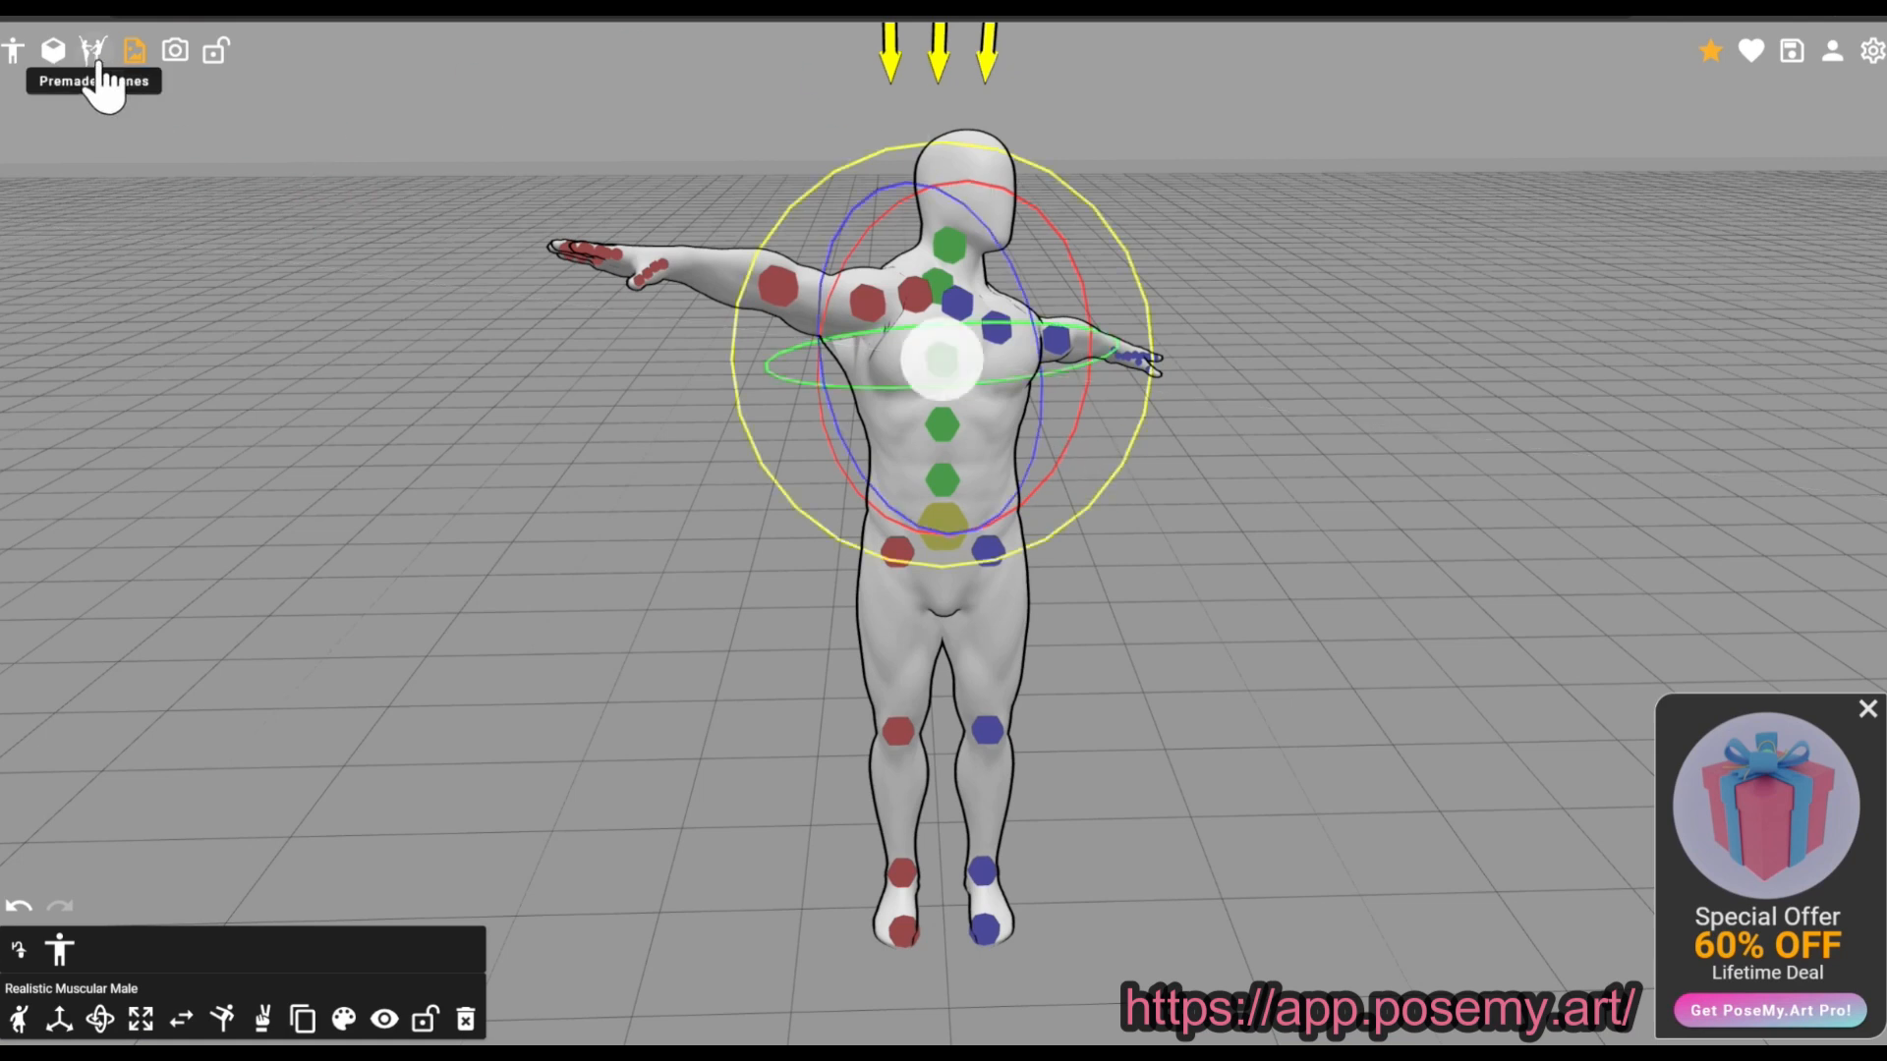
- Load the premade scene "Three women crying"
click(98, 61)
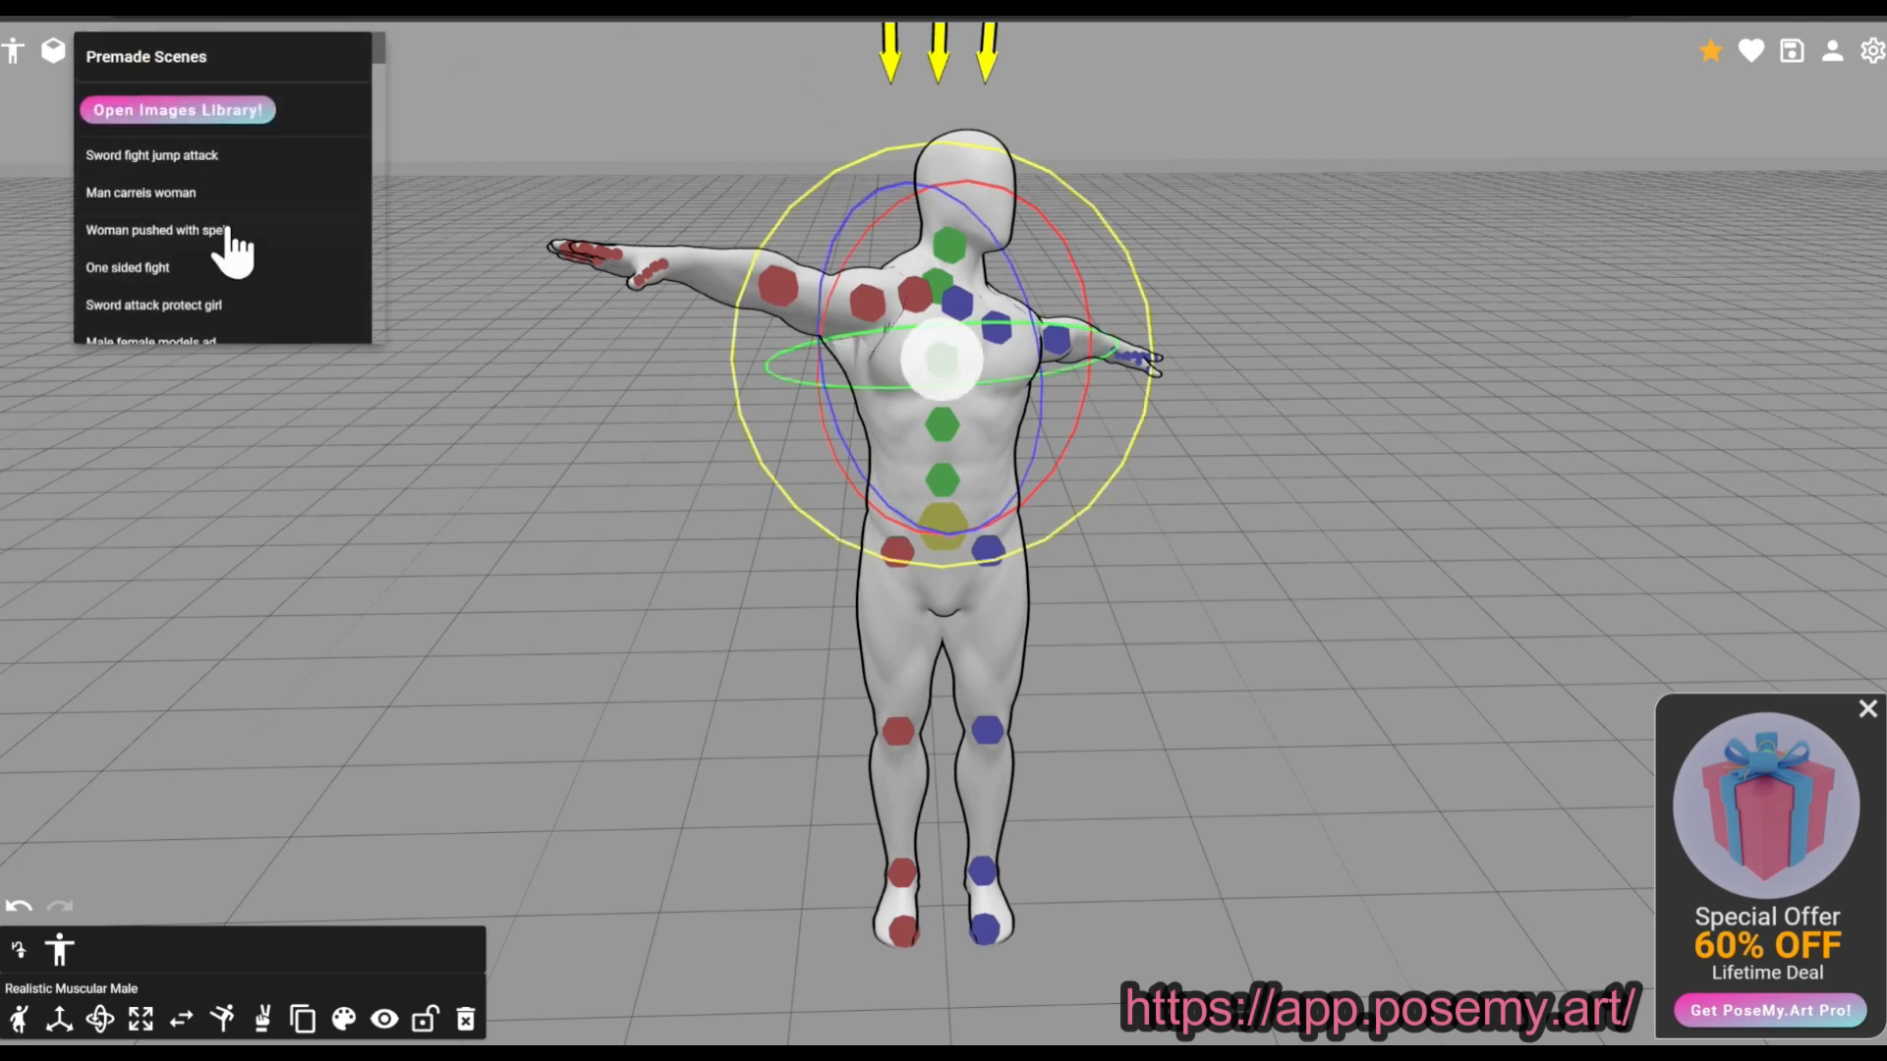
scroll(265, 240, down, 3)
scroll(265, 235, down, 10)
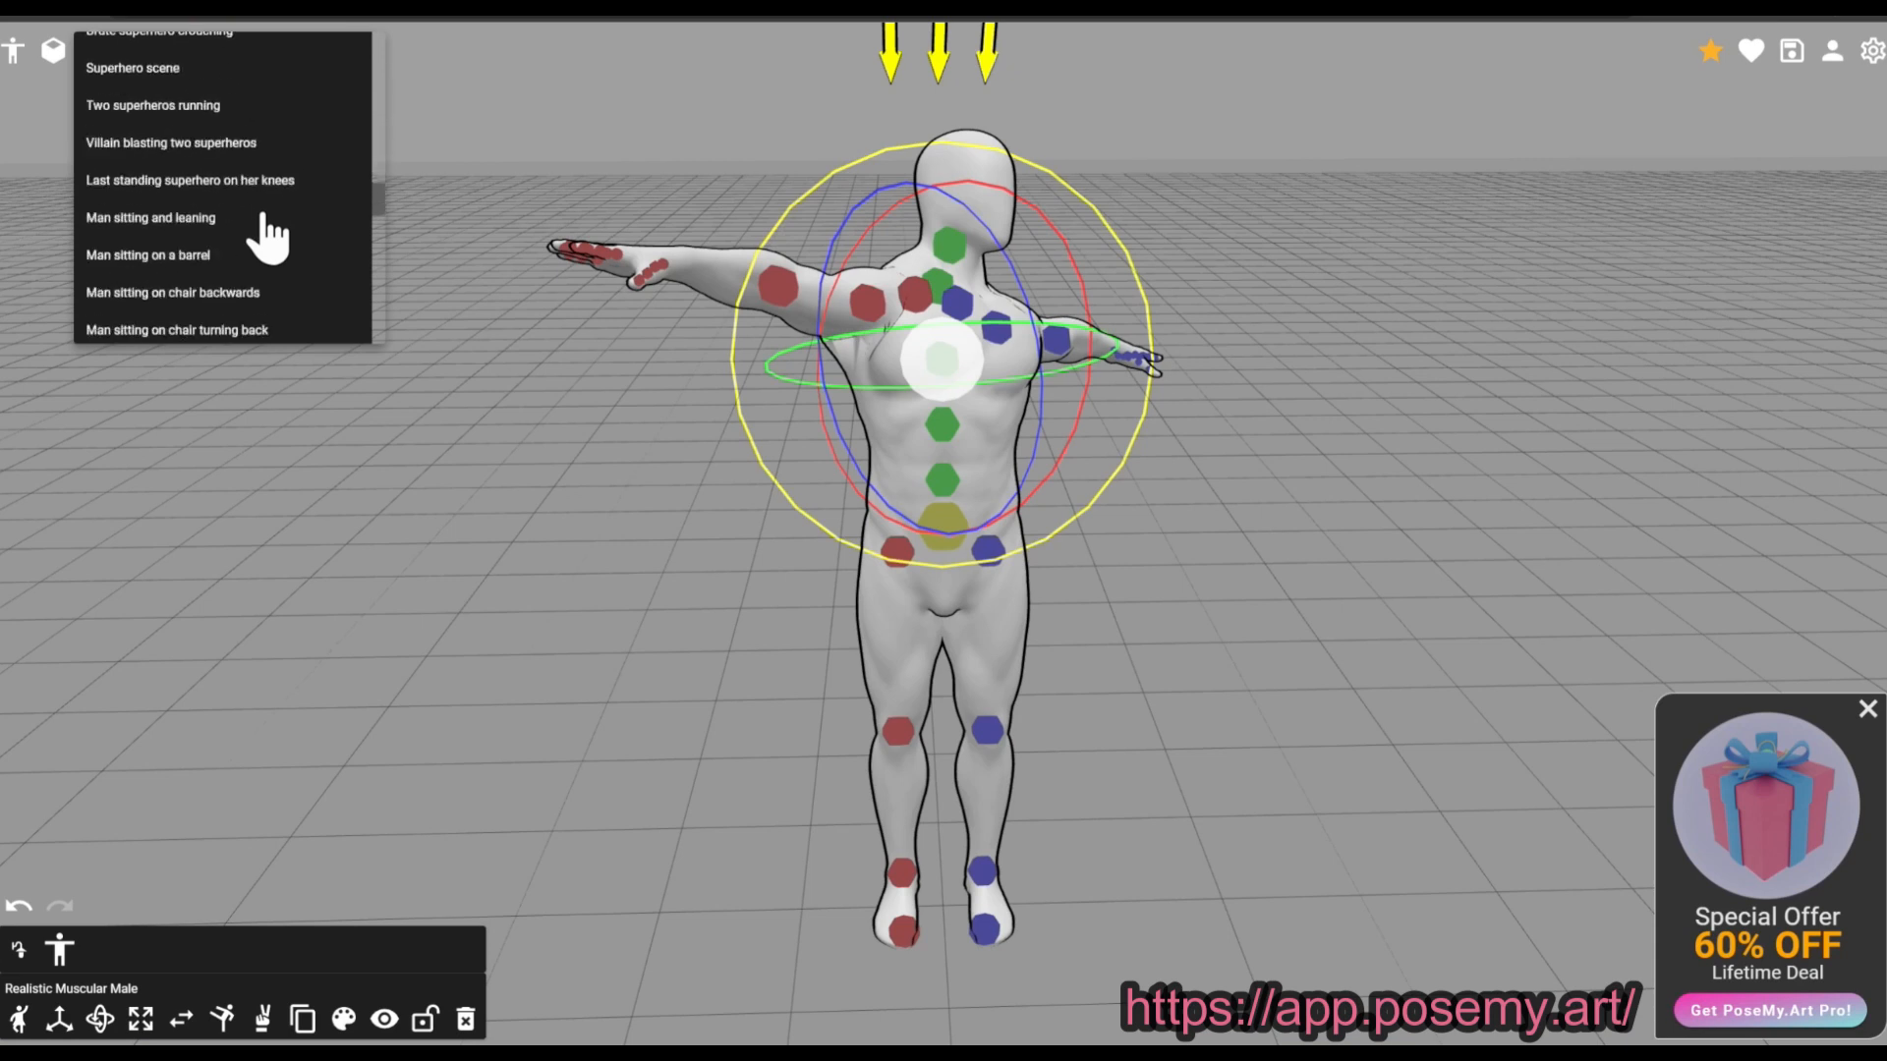
scroll(275, 251, down, 1)
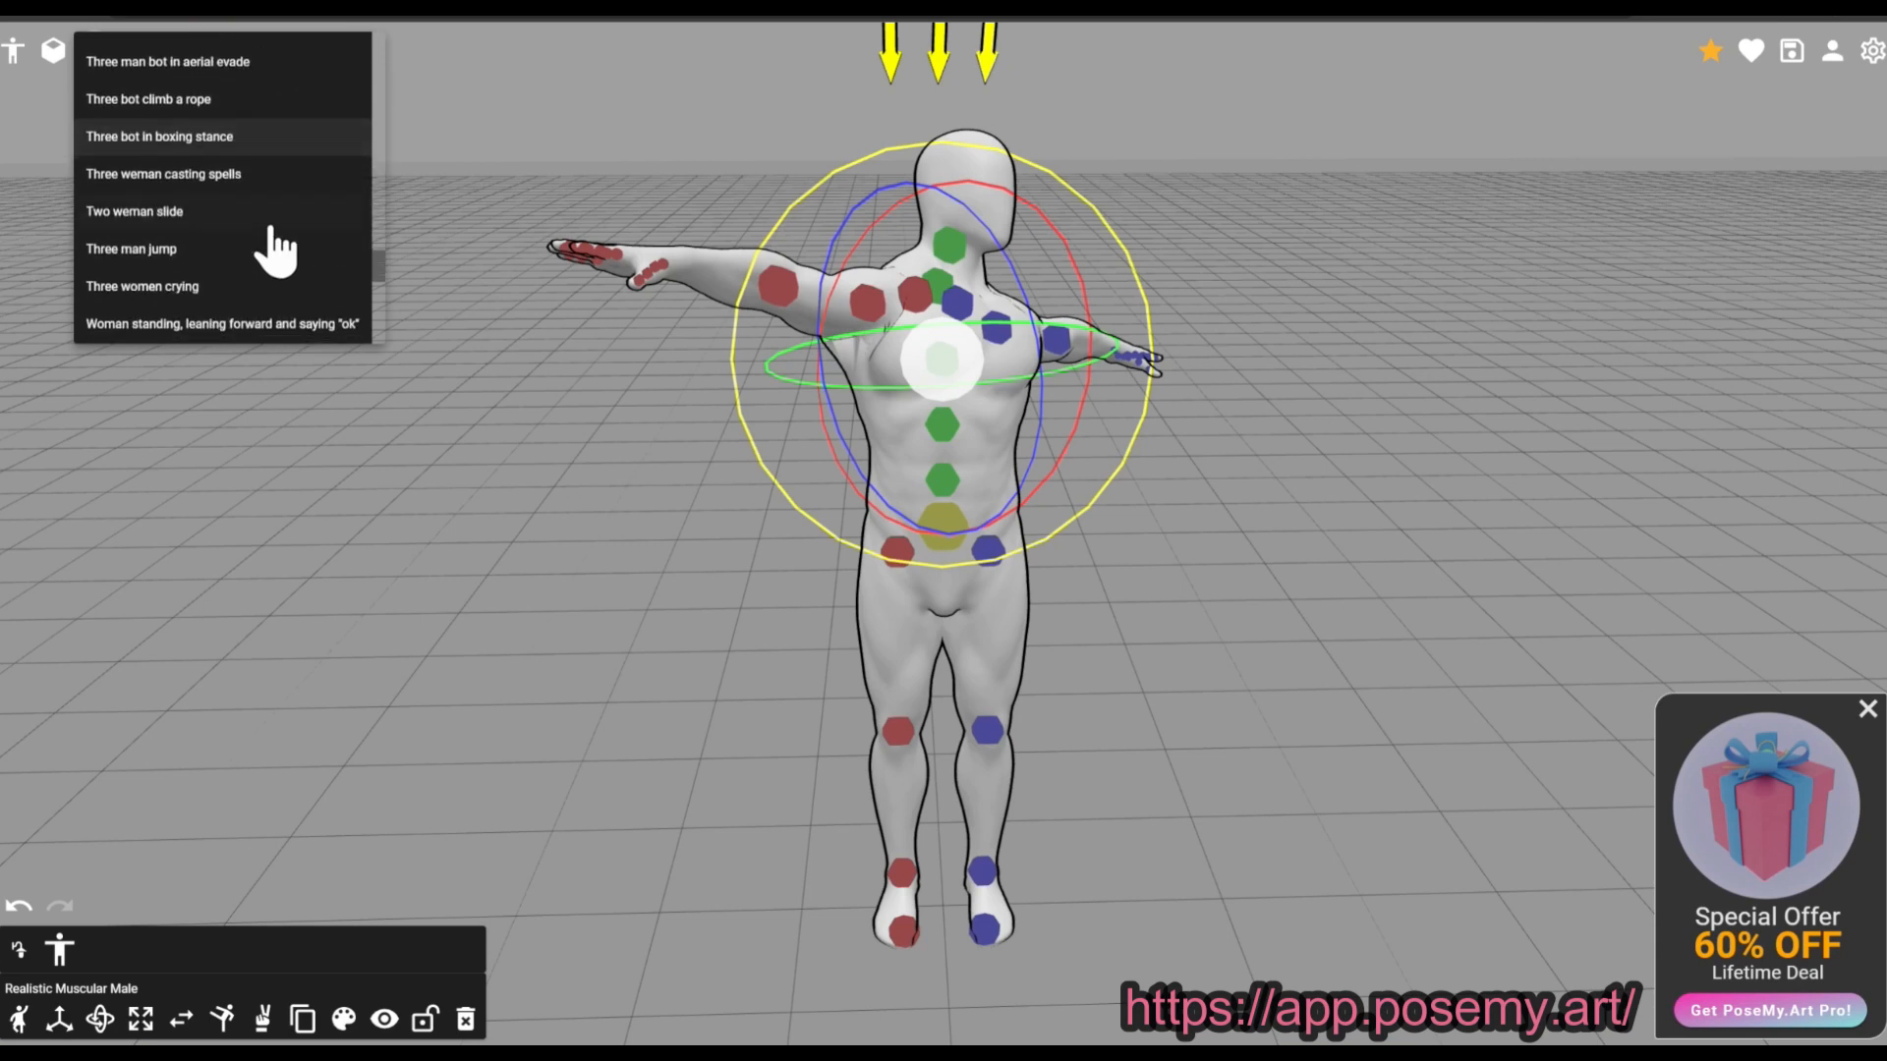
click(197, 286)
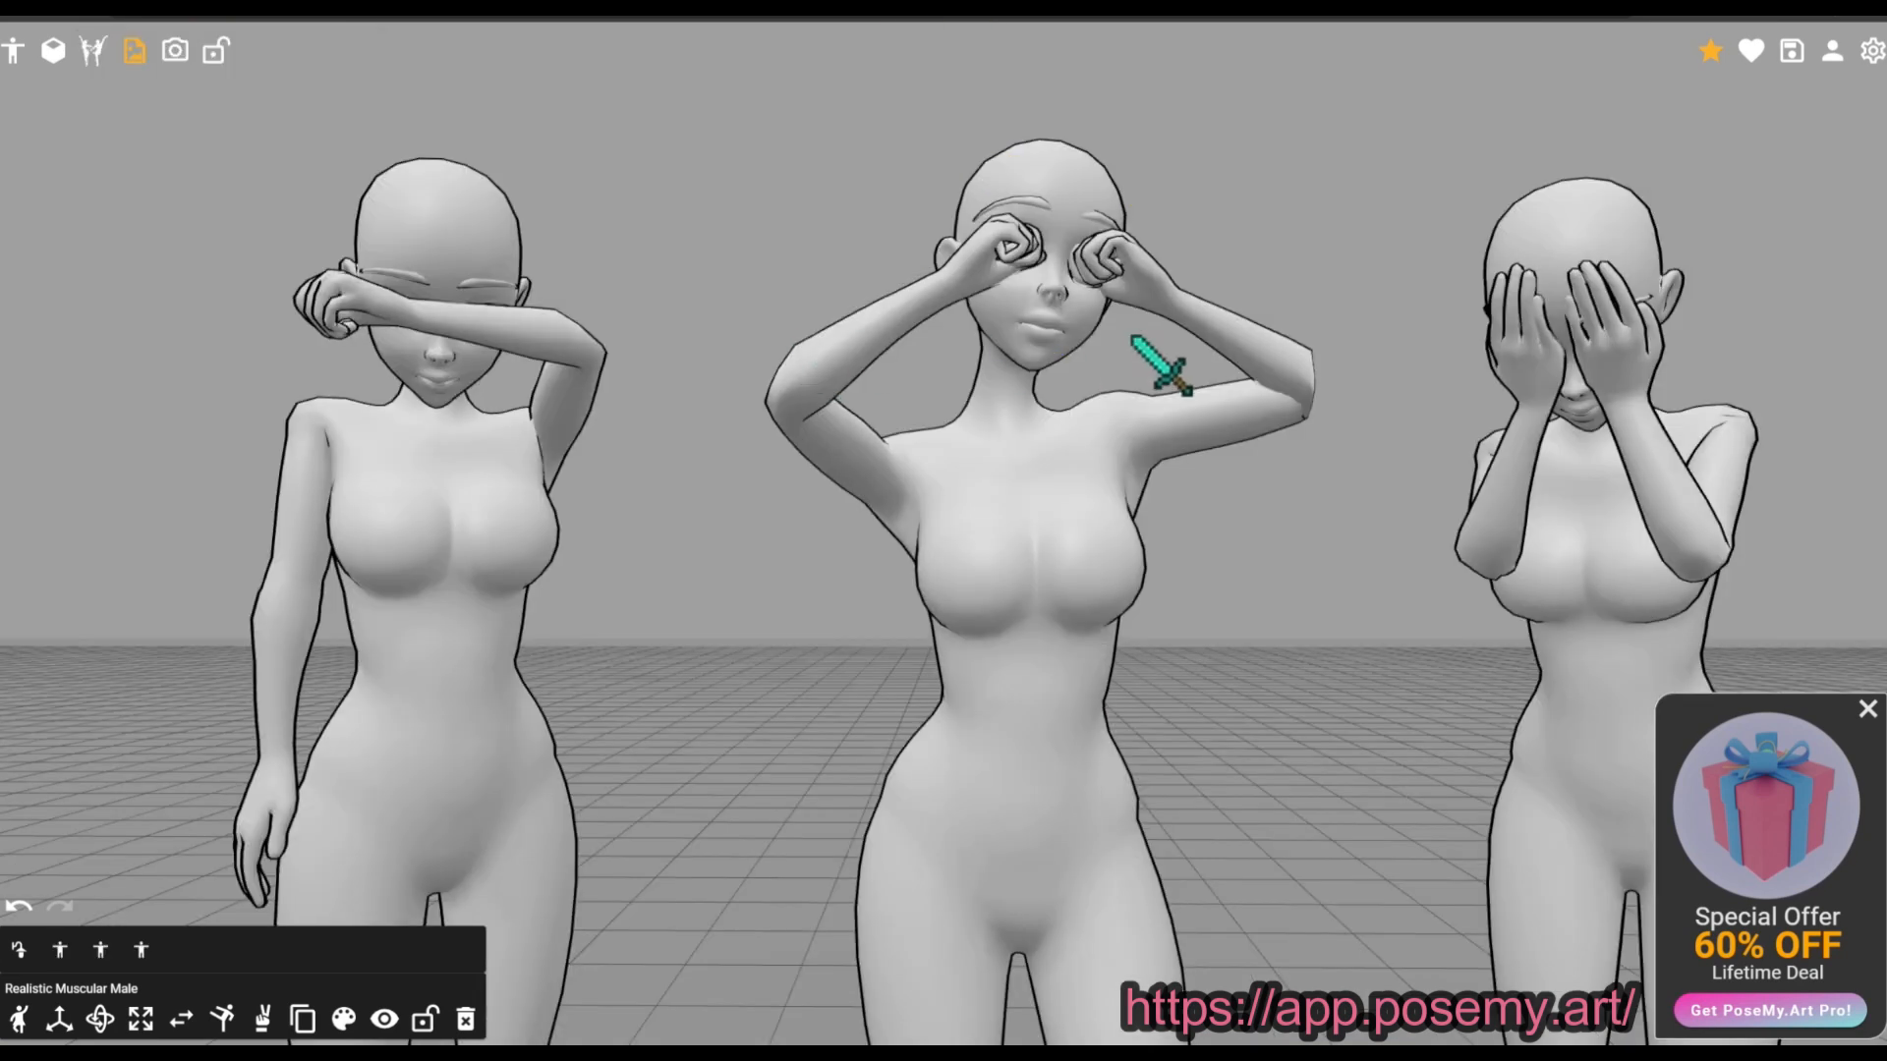
- Try to rotate the red elbow joint on the middle woman's raised arm
click(845, 468)
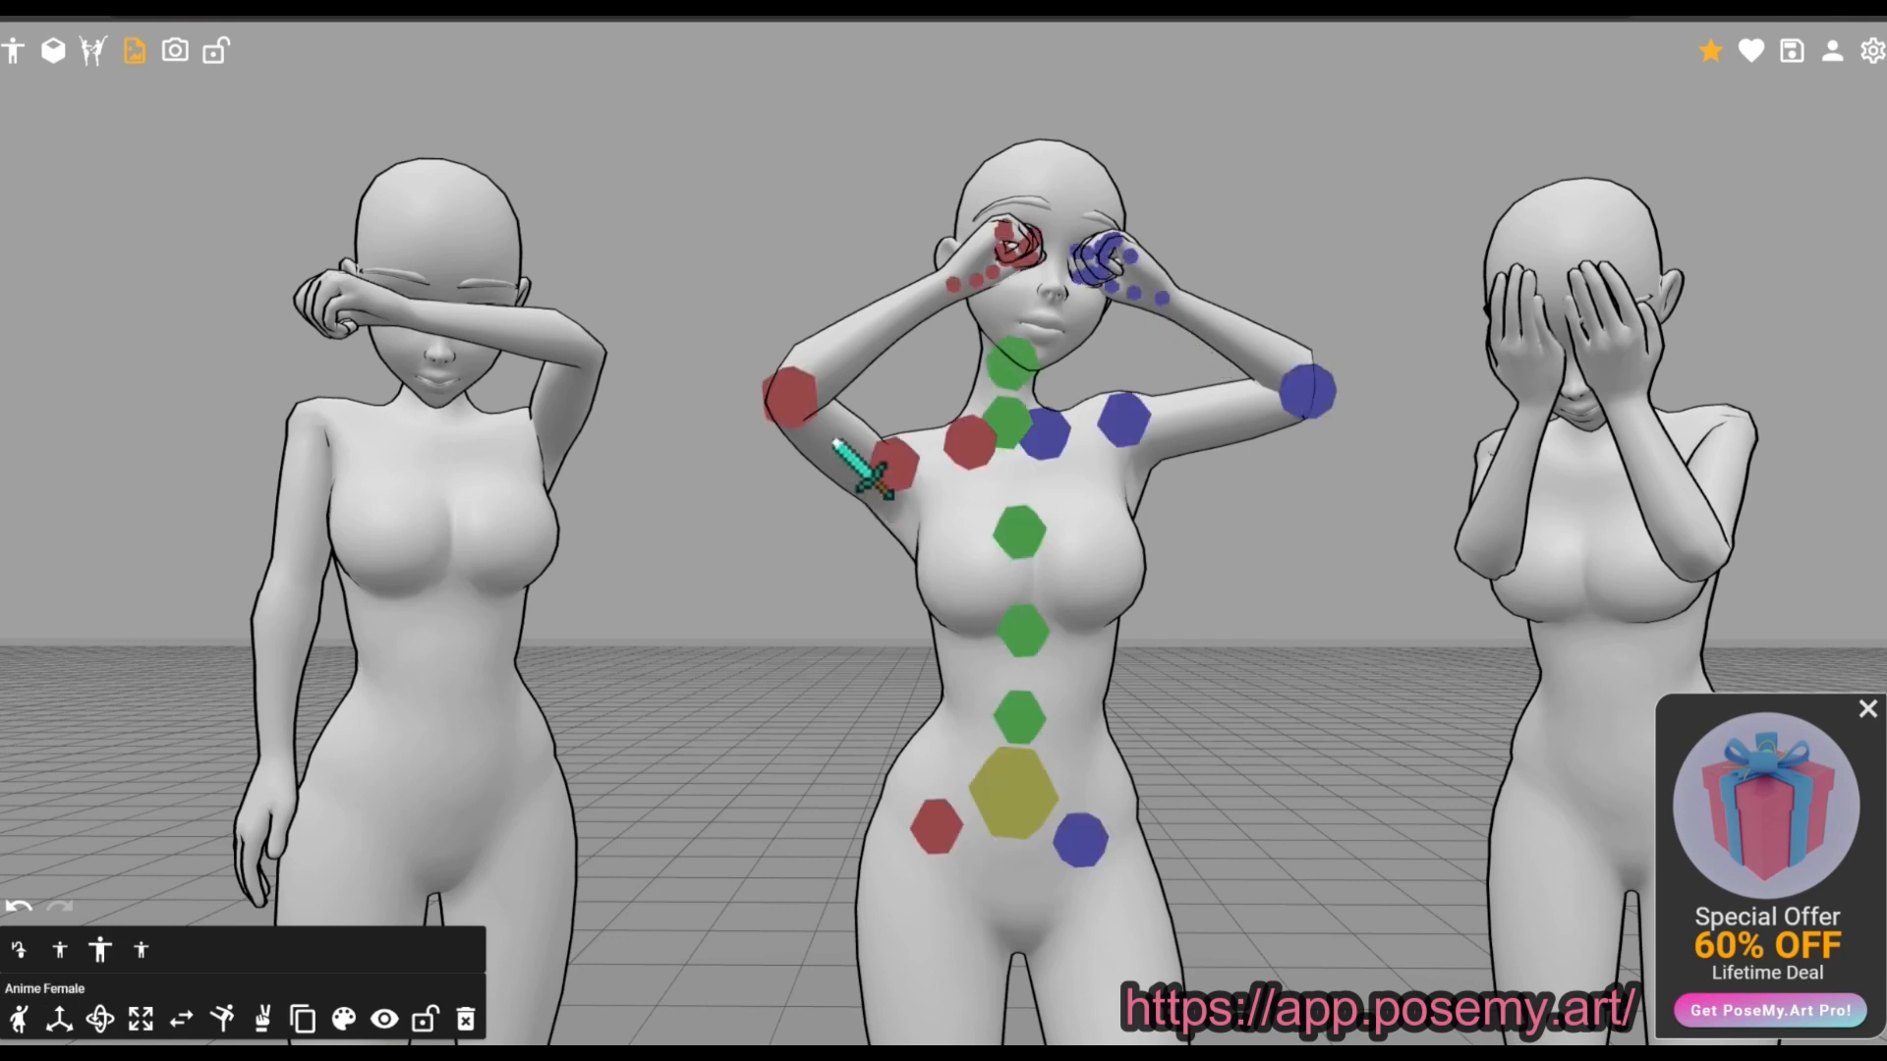
click(796, 401)
drag(796, 401, 863, 505)
- Try to add the "Mustang GT - Low Poly" vehicle prop to the scene
click(54, 52)
scroll(177, 240, down, 1)
click(177, 289)
scroll(253, 307, down, 1)
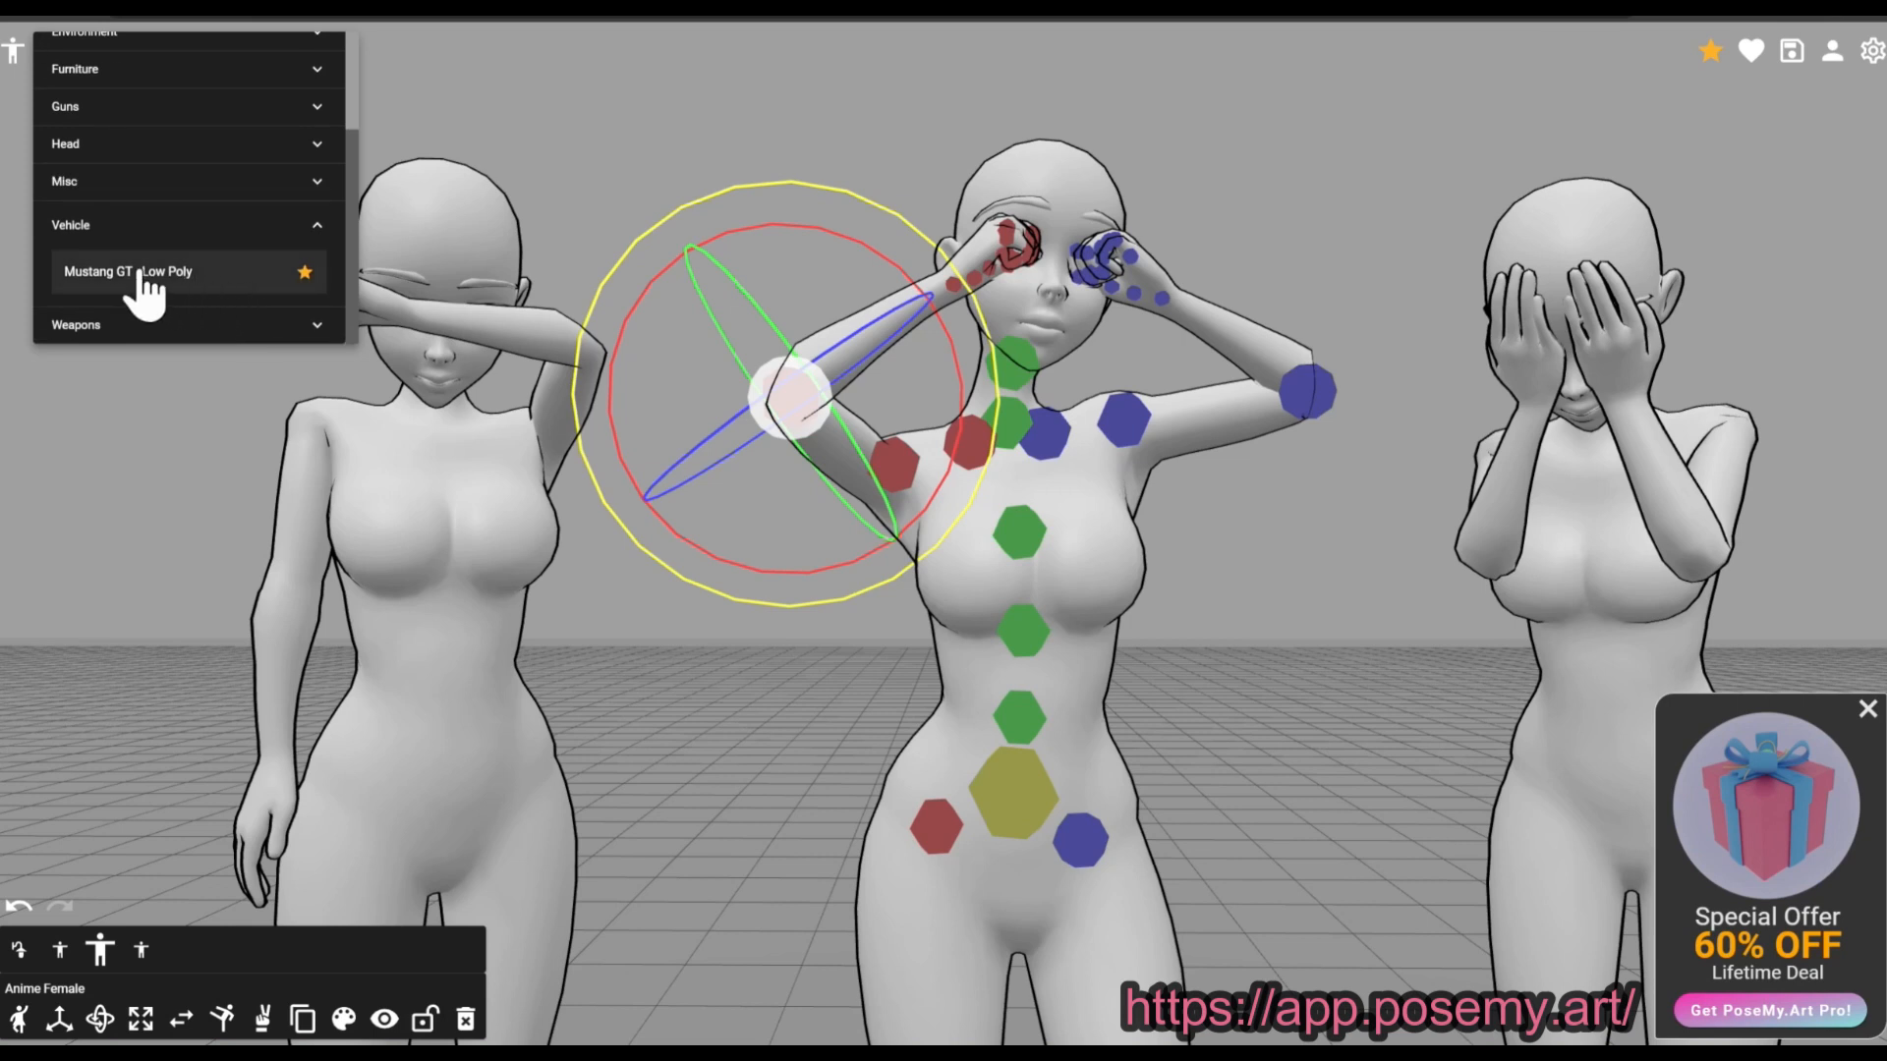
click(149, 273)
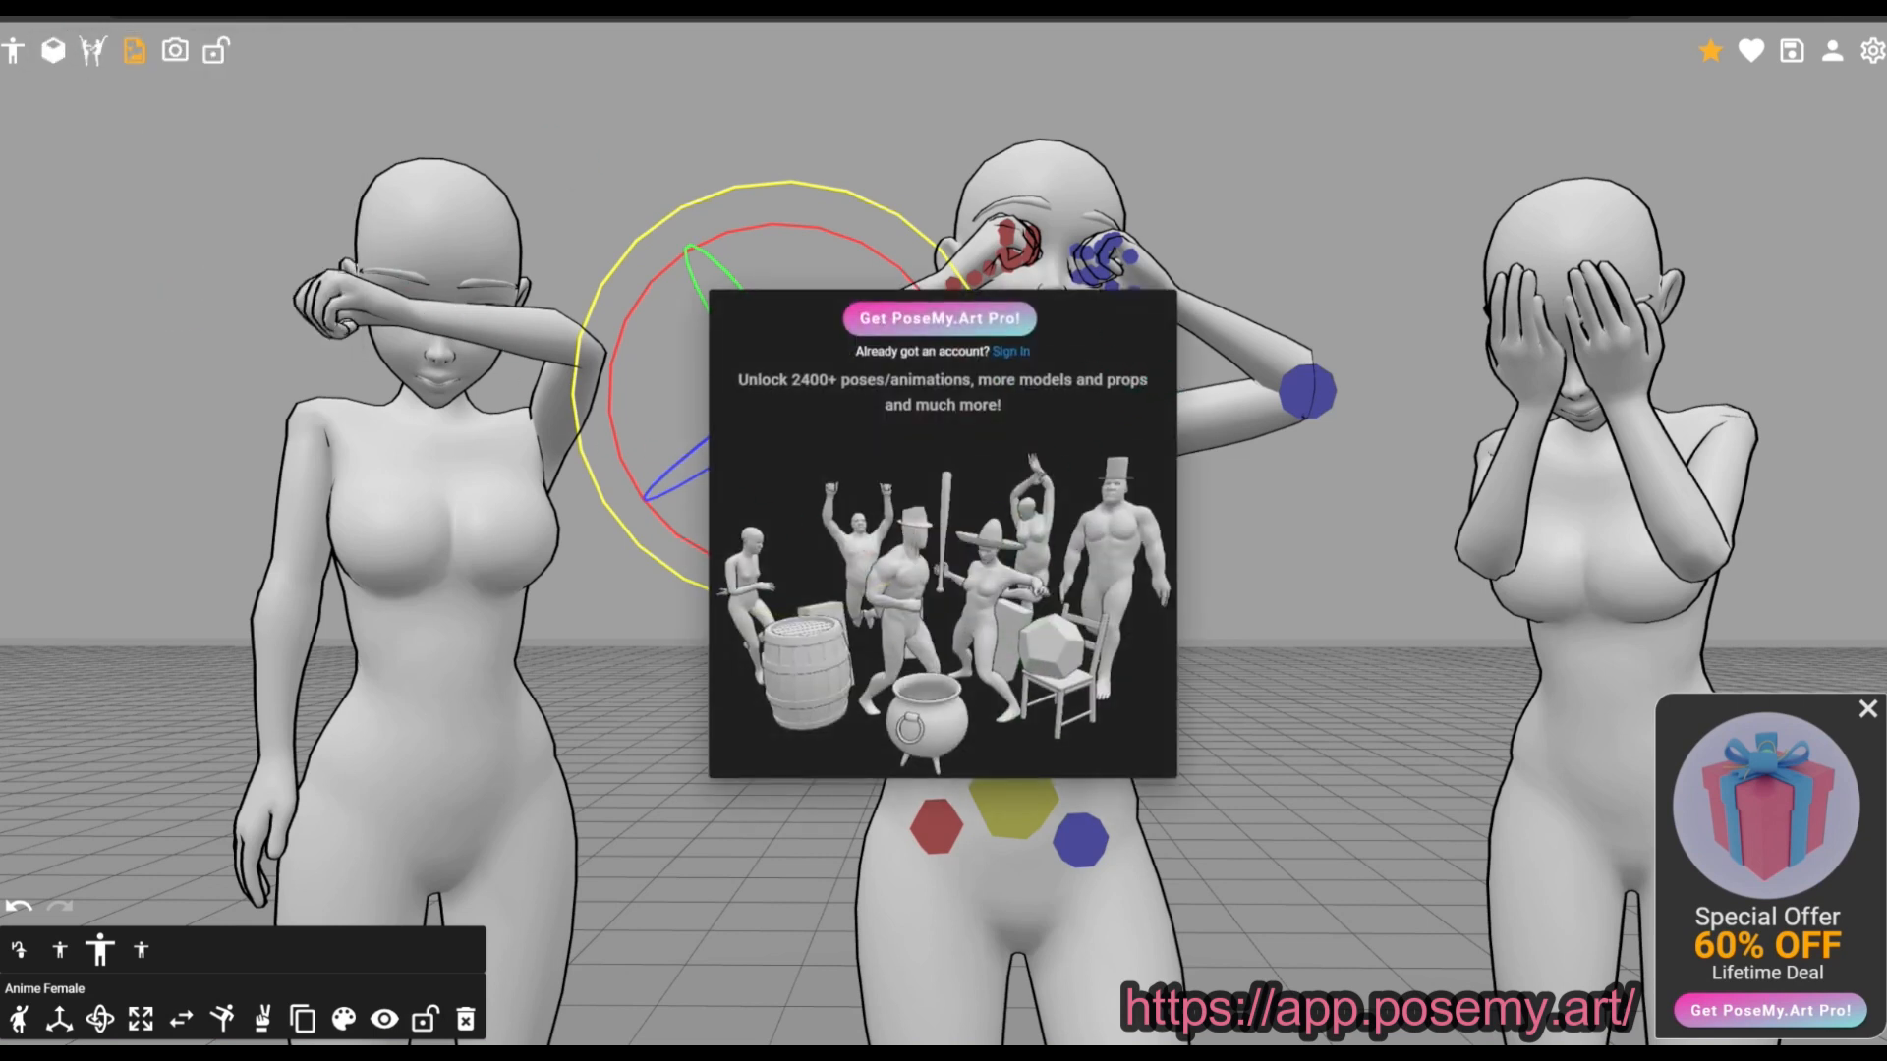
- Add the BS1 Tishina rifle from the Guns props to the scene and select it
click(86, 55)
click(92, 52)
click(47, 53)
click(49, 53)
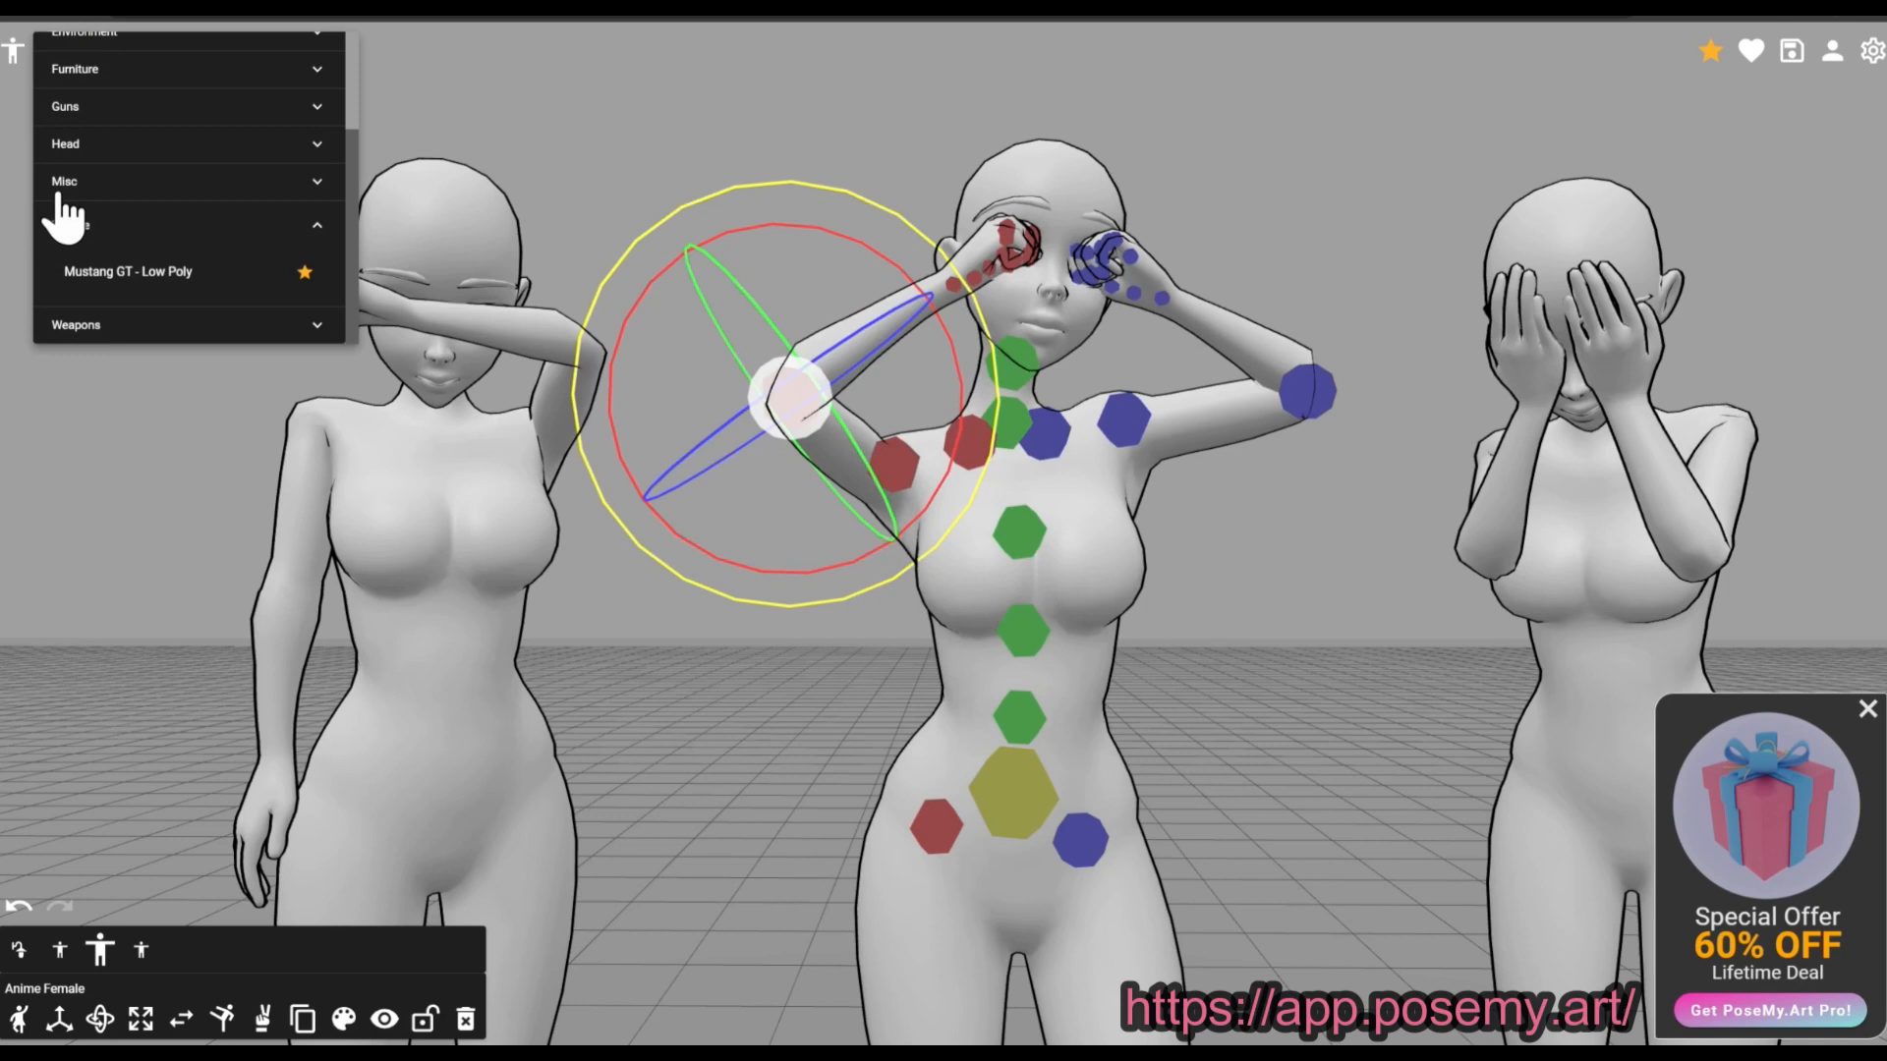
click(130, 108)
click(148, 243)
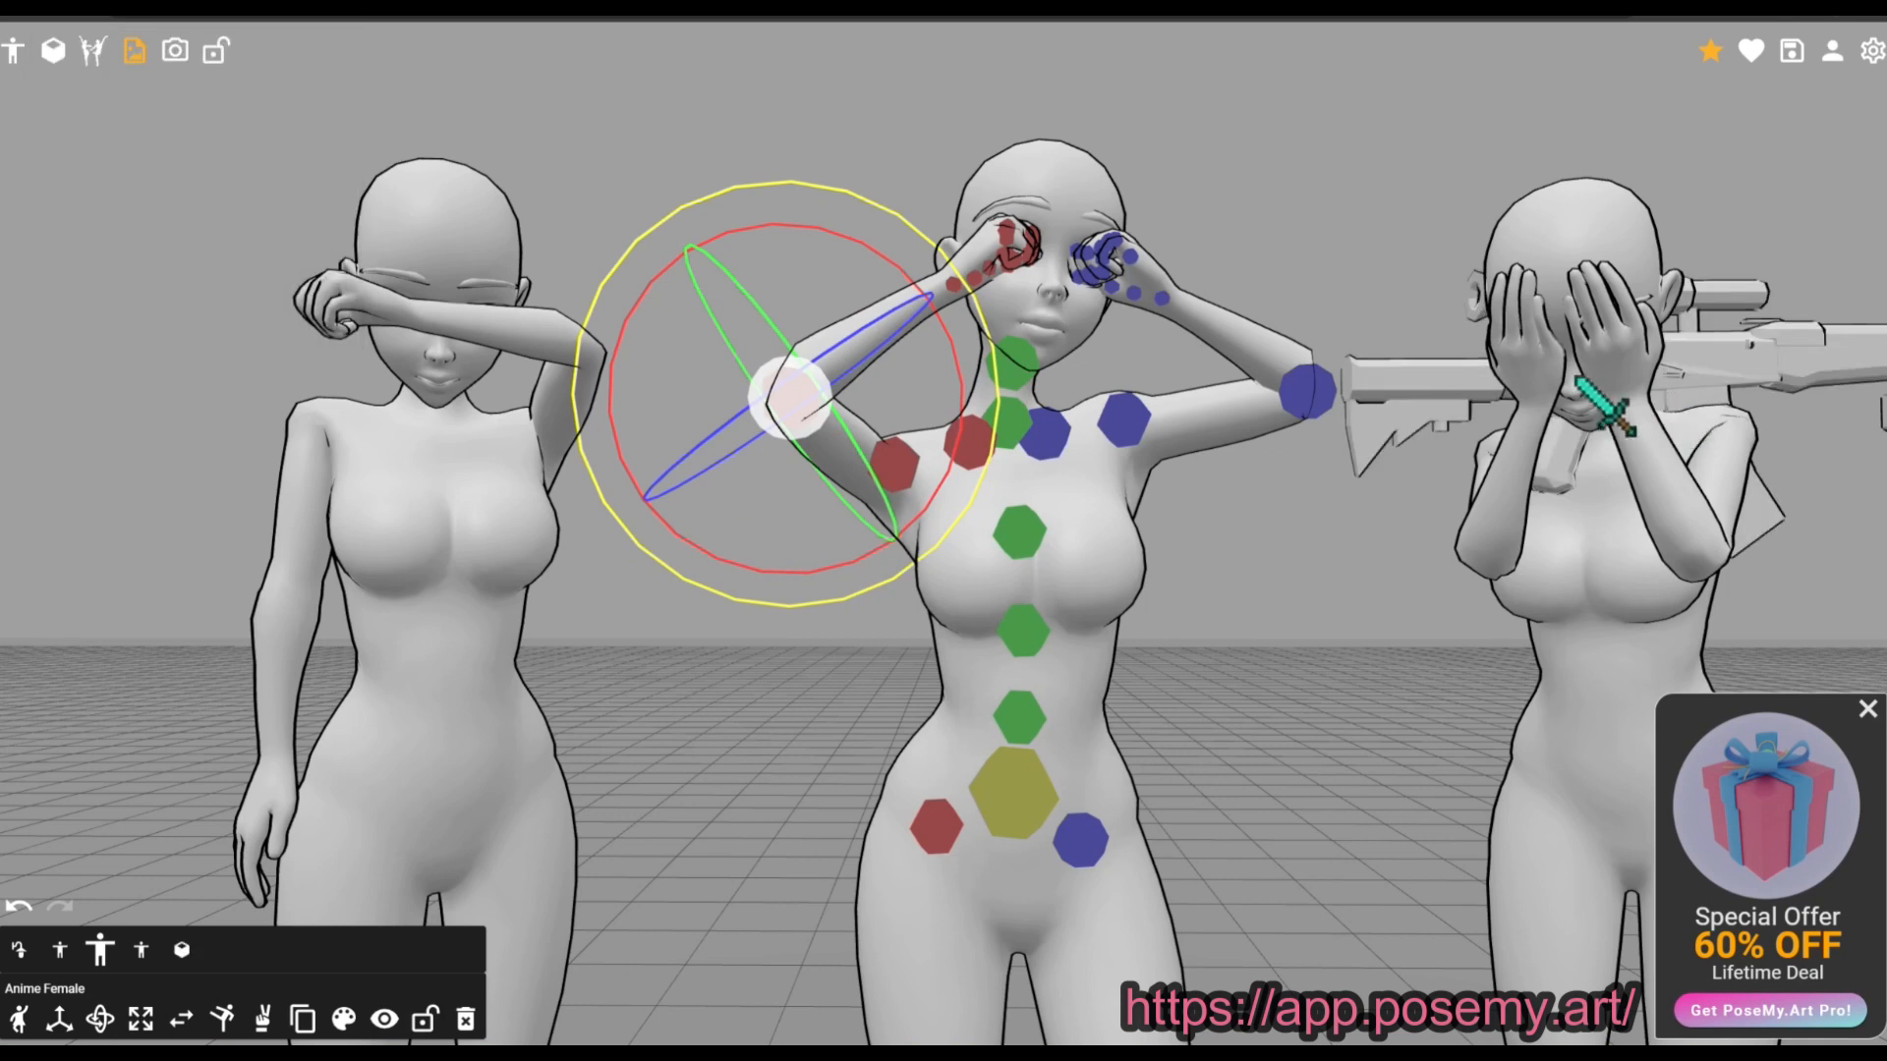
scroll(1584, 379, down, 1)
scroll(1598, 396, down, 1)
click(1636, 400)
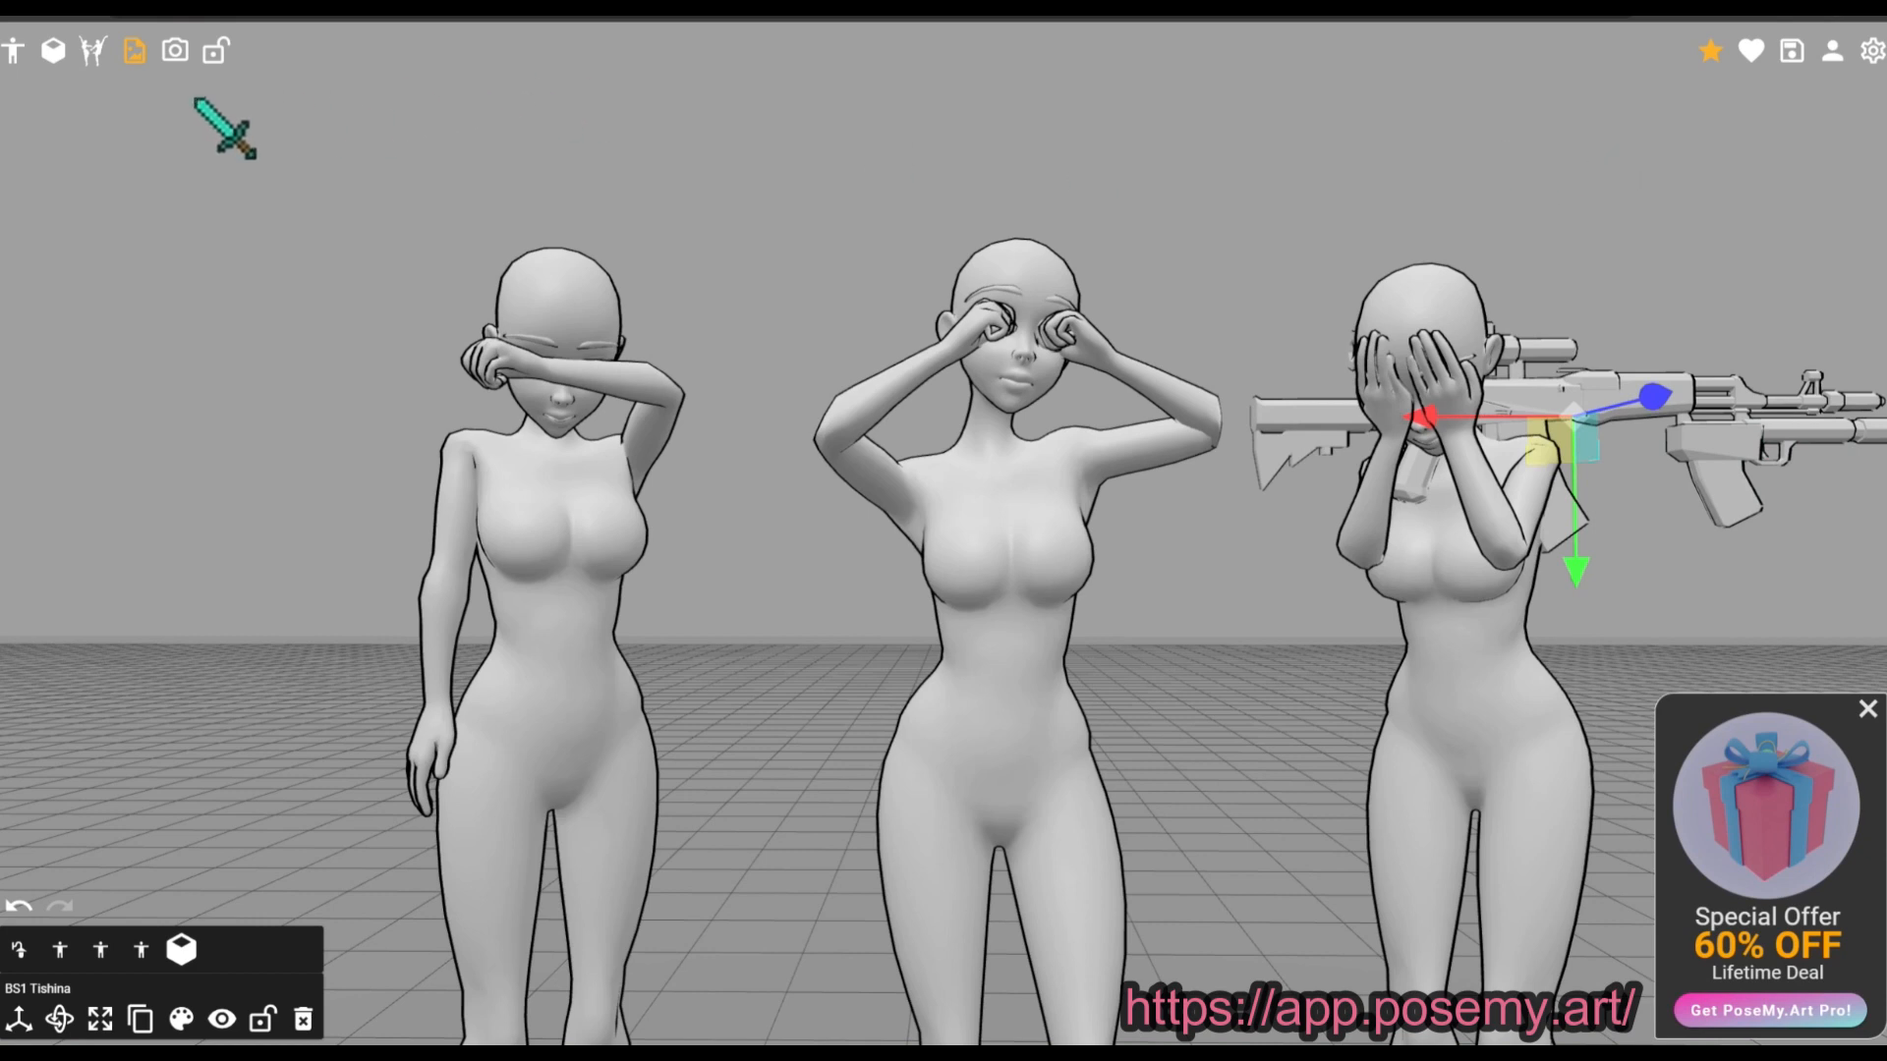
- Add an Anime Basic Female model to the scene with the three crying women
click(12, 61)
scroll(152, 197, down, 2)
scroll(151, 232, up, 2)
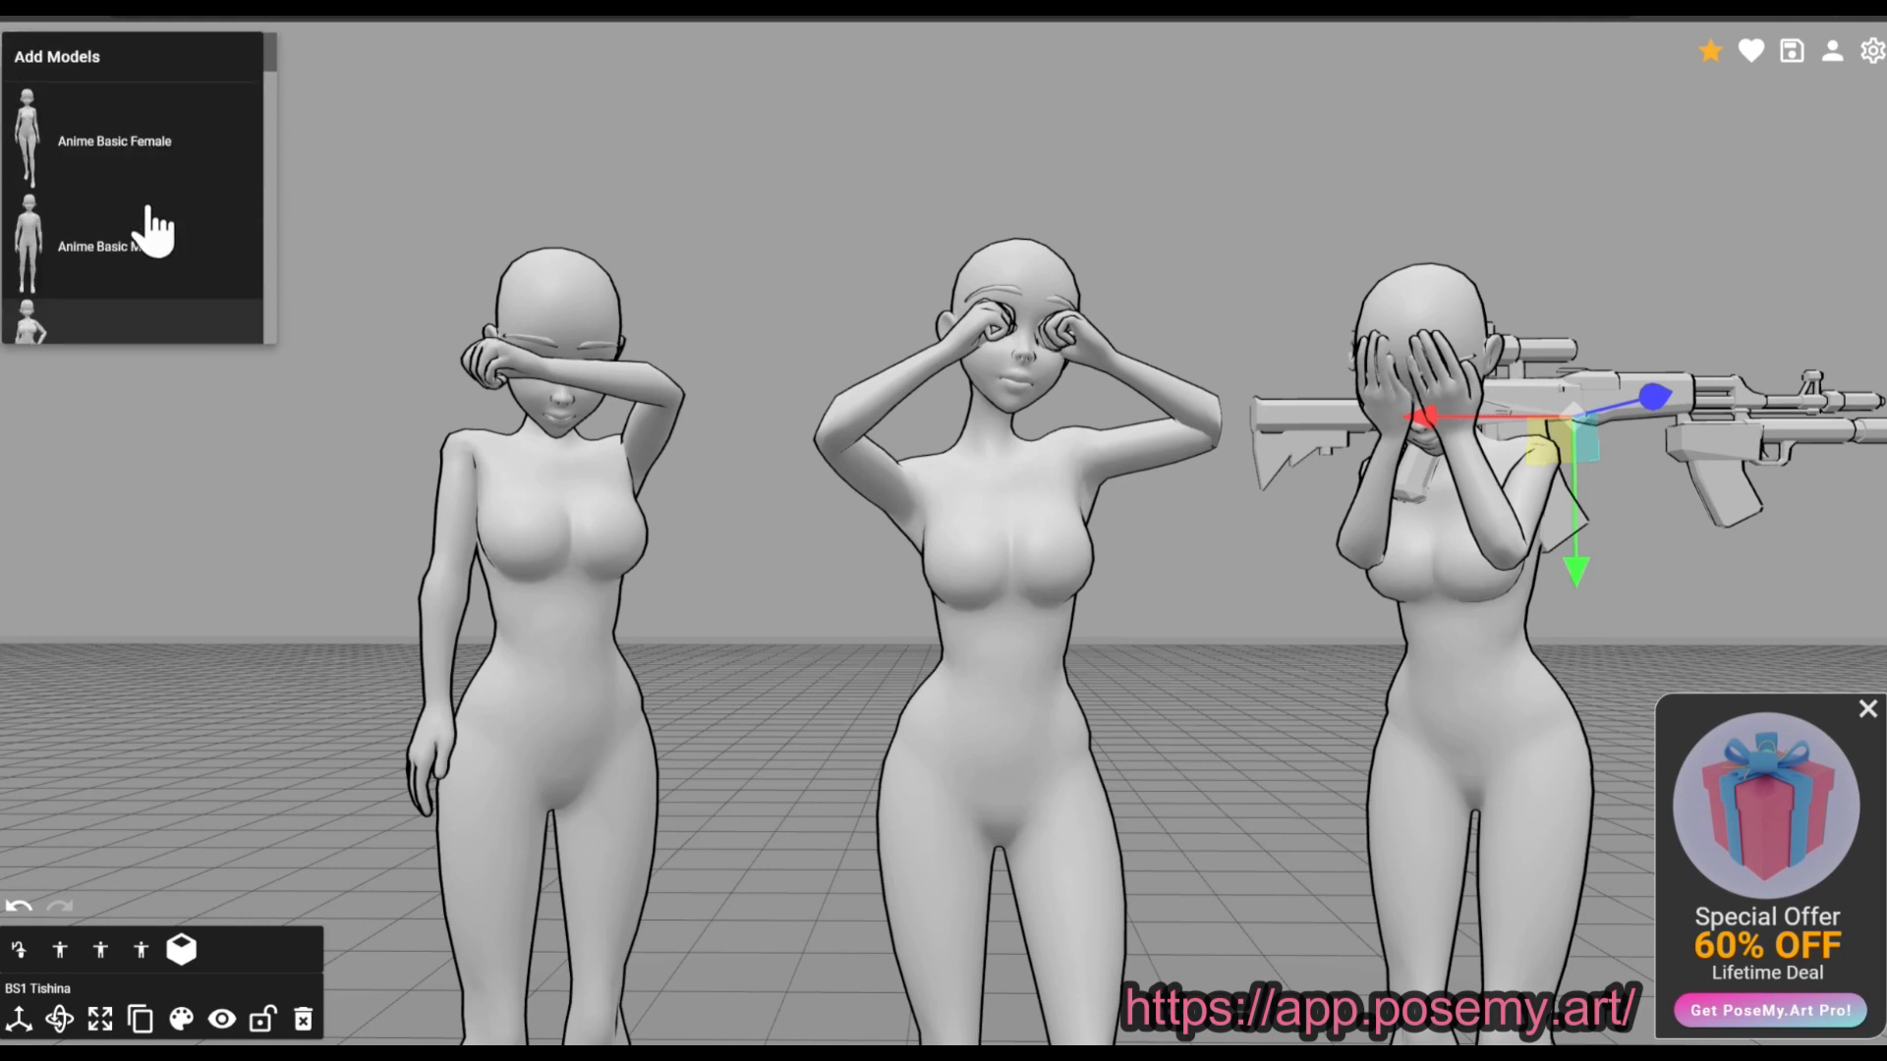
click(85, 148)
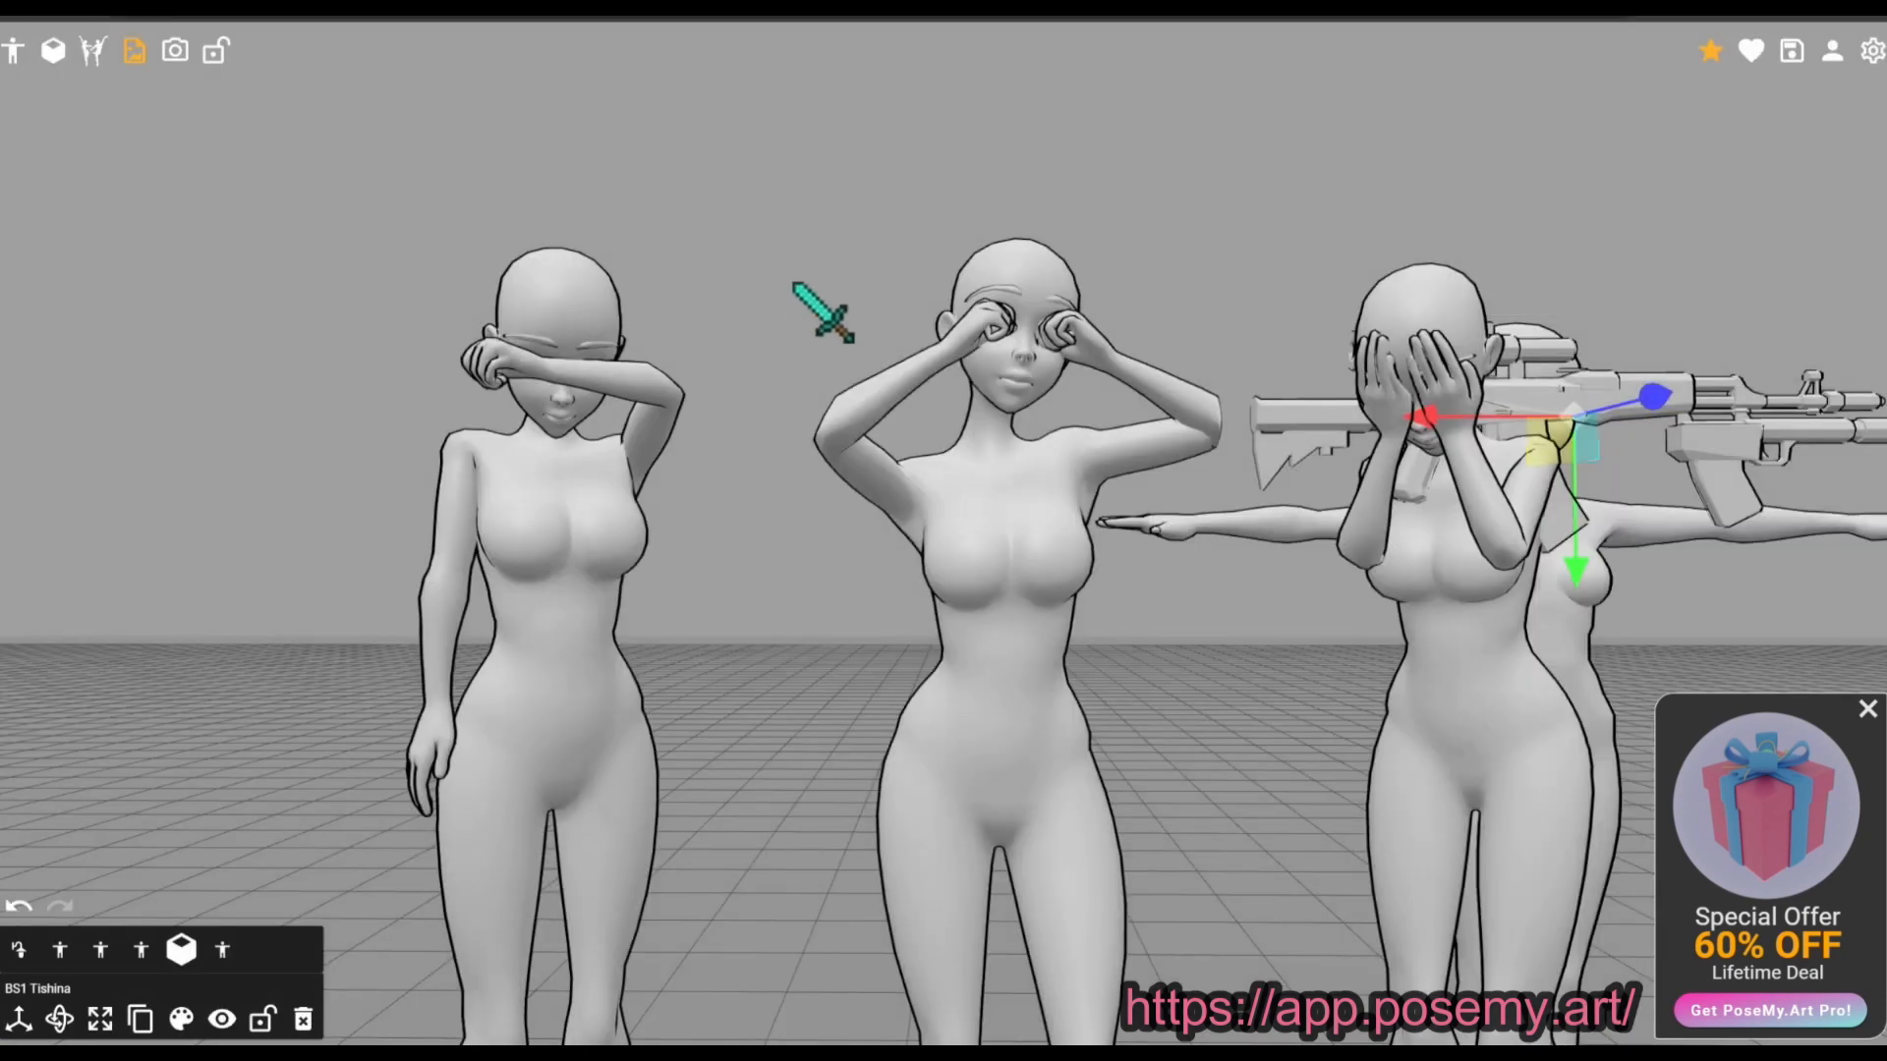
scroll(1566, 654, down, 1)
click(1546, 577)
drag(1546, 577, 1285, 490)
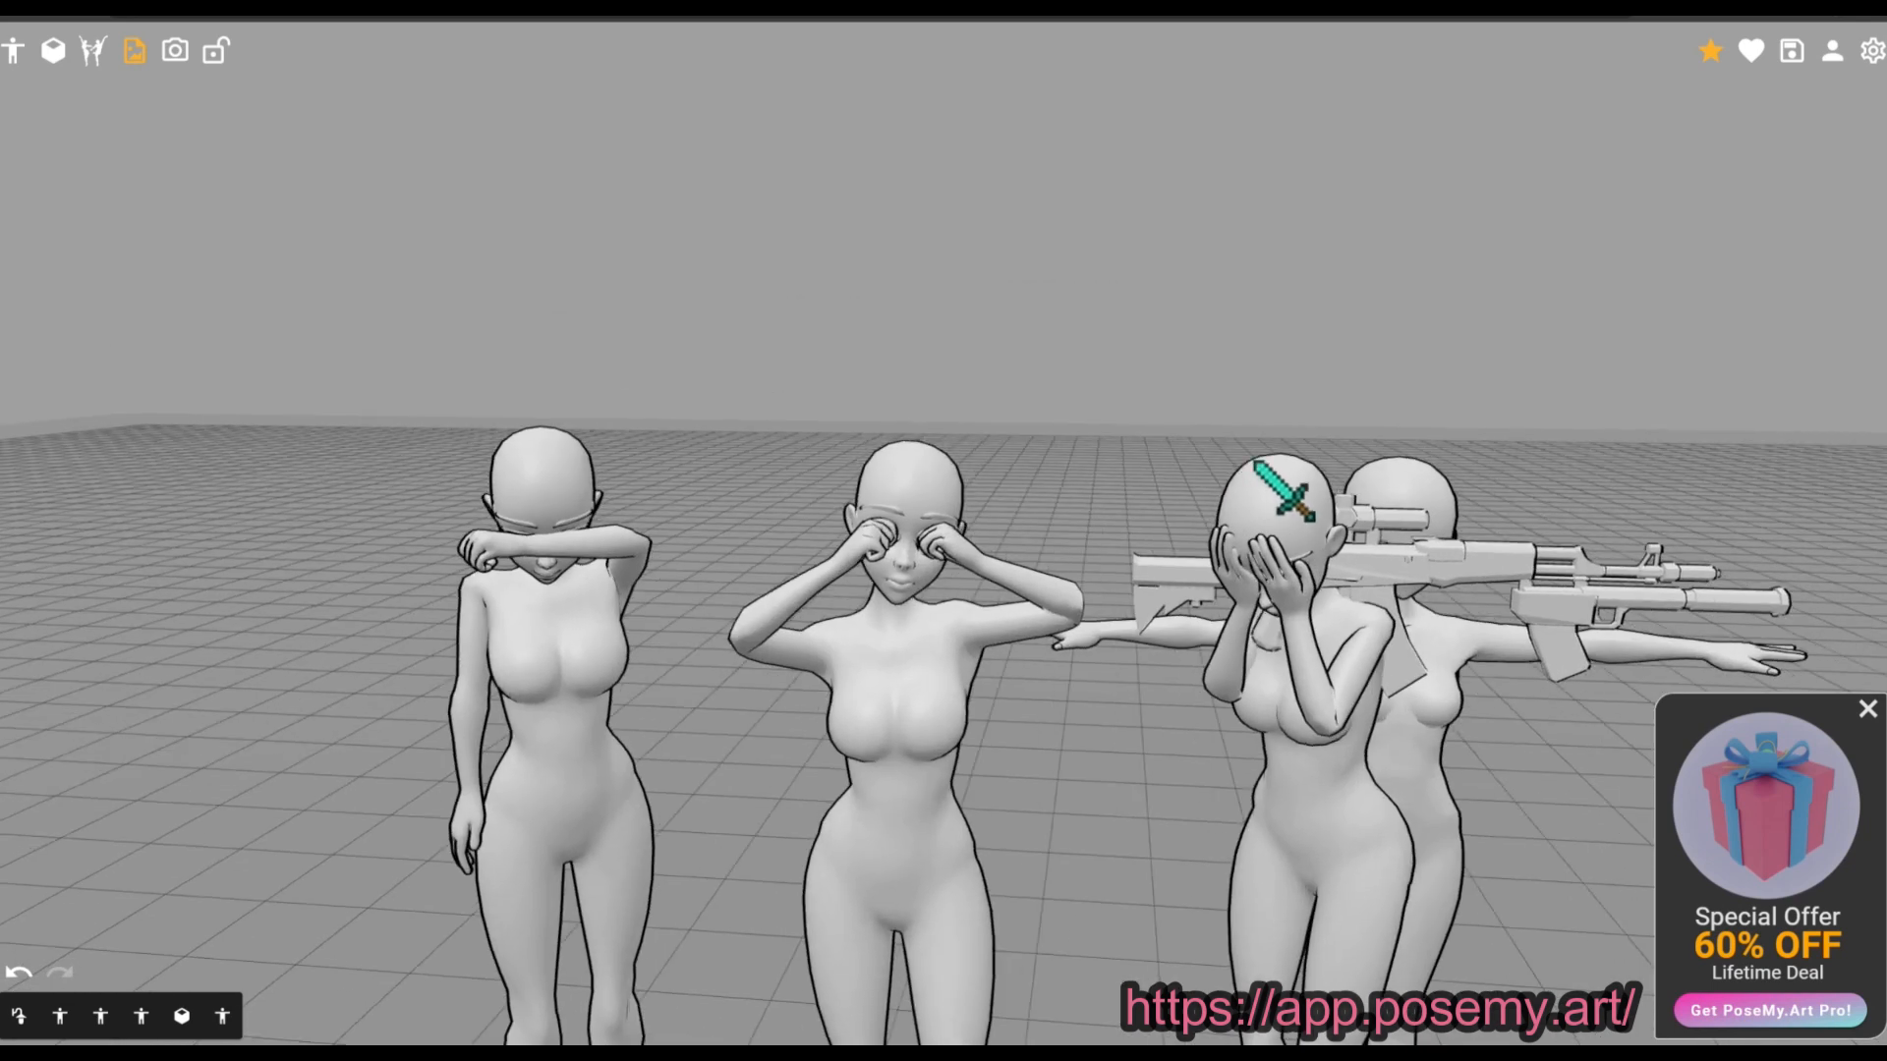
- Test the scene display settings by switching the floor grid and the ground off and back on
click(1872, 59)
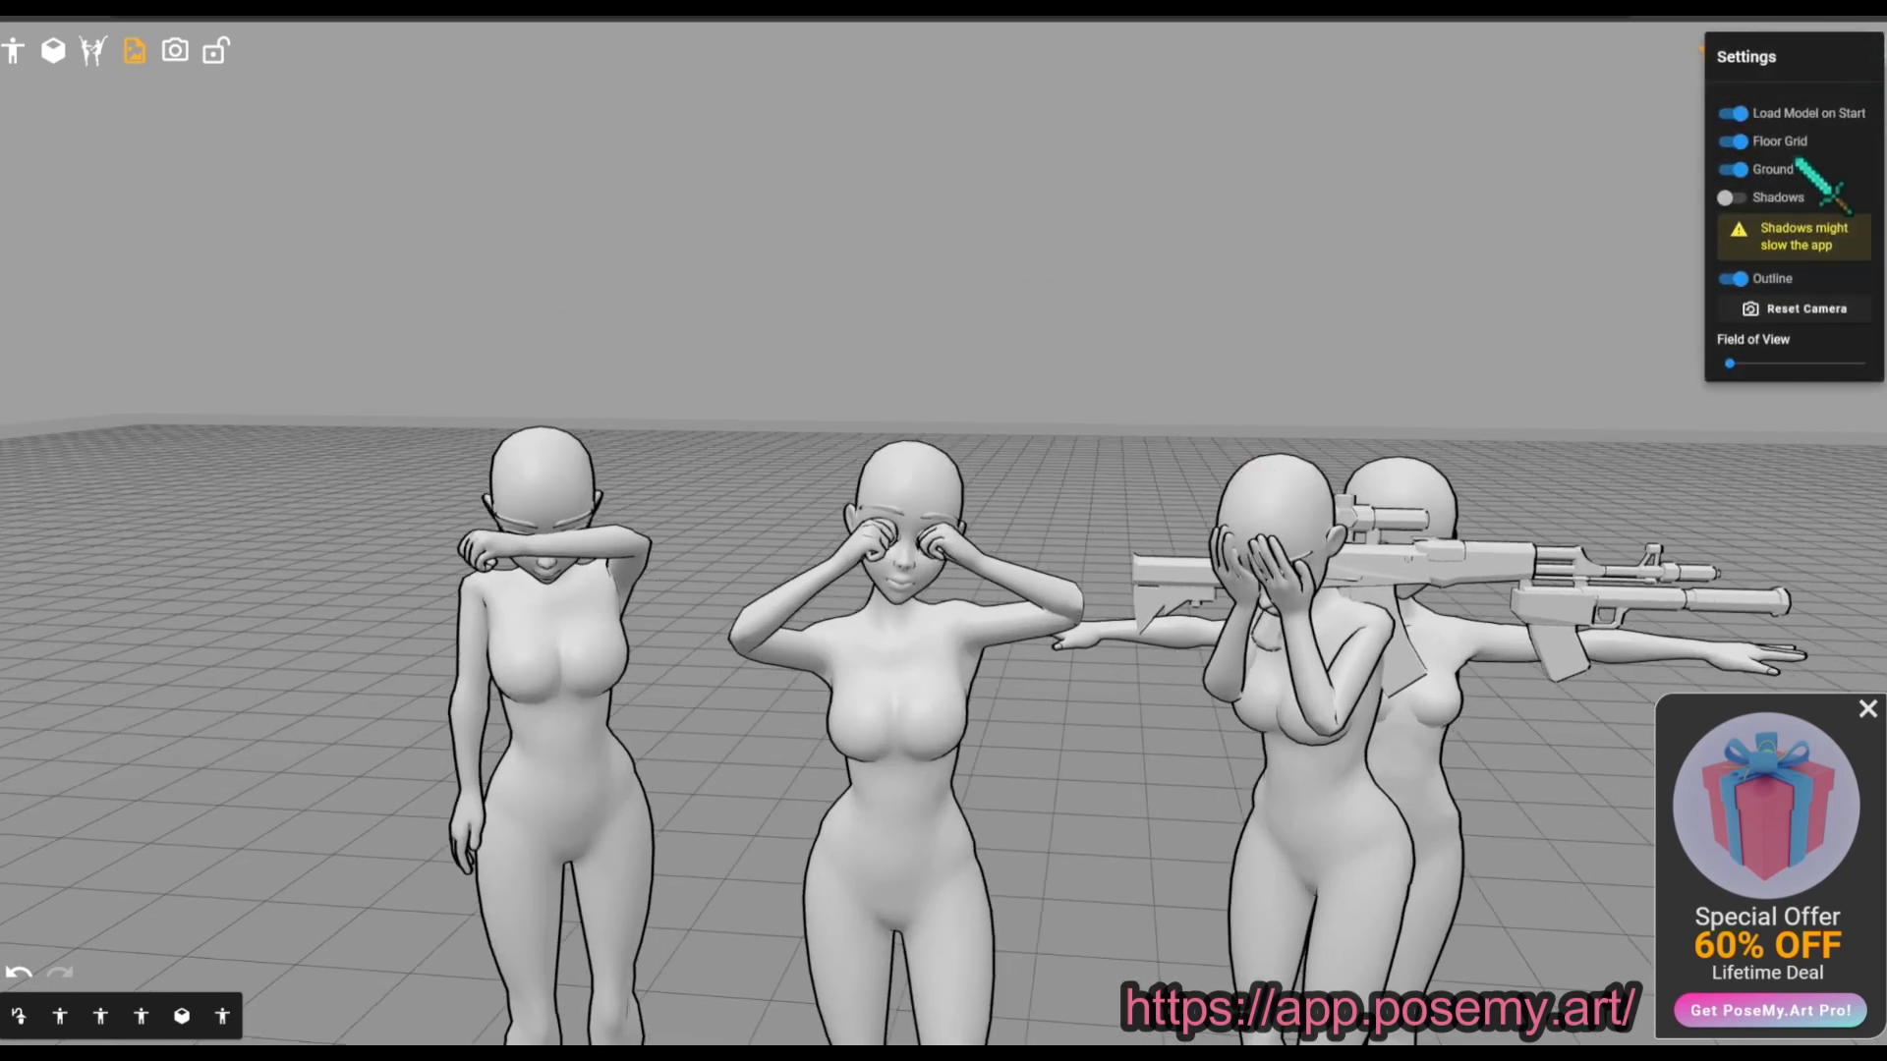
click(1731, 115)
click(1735, 143)
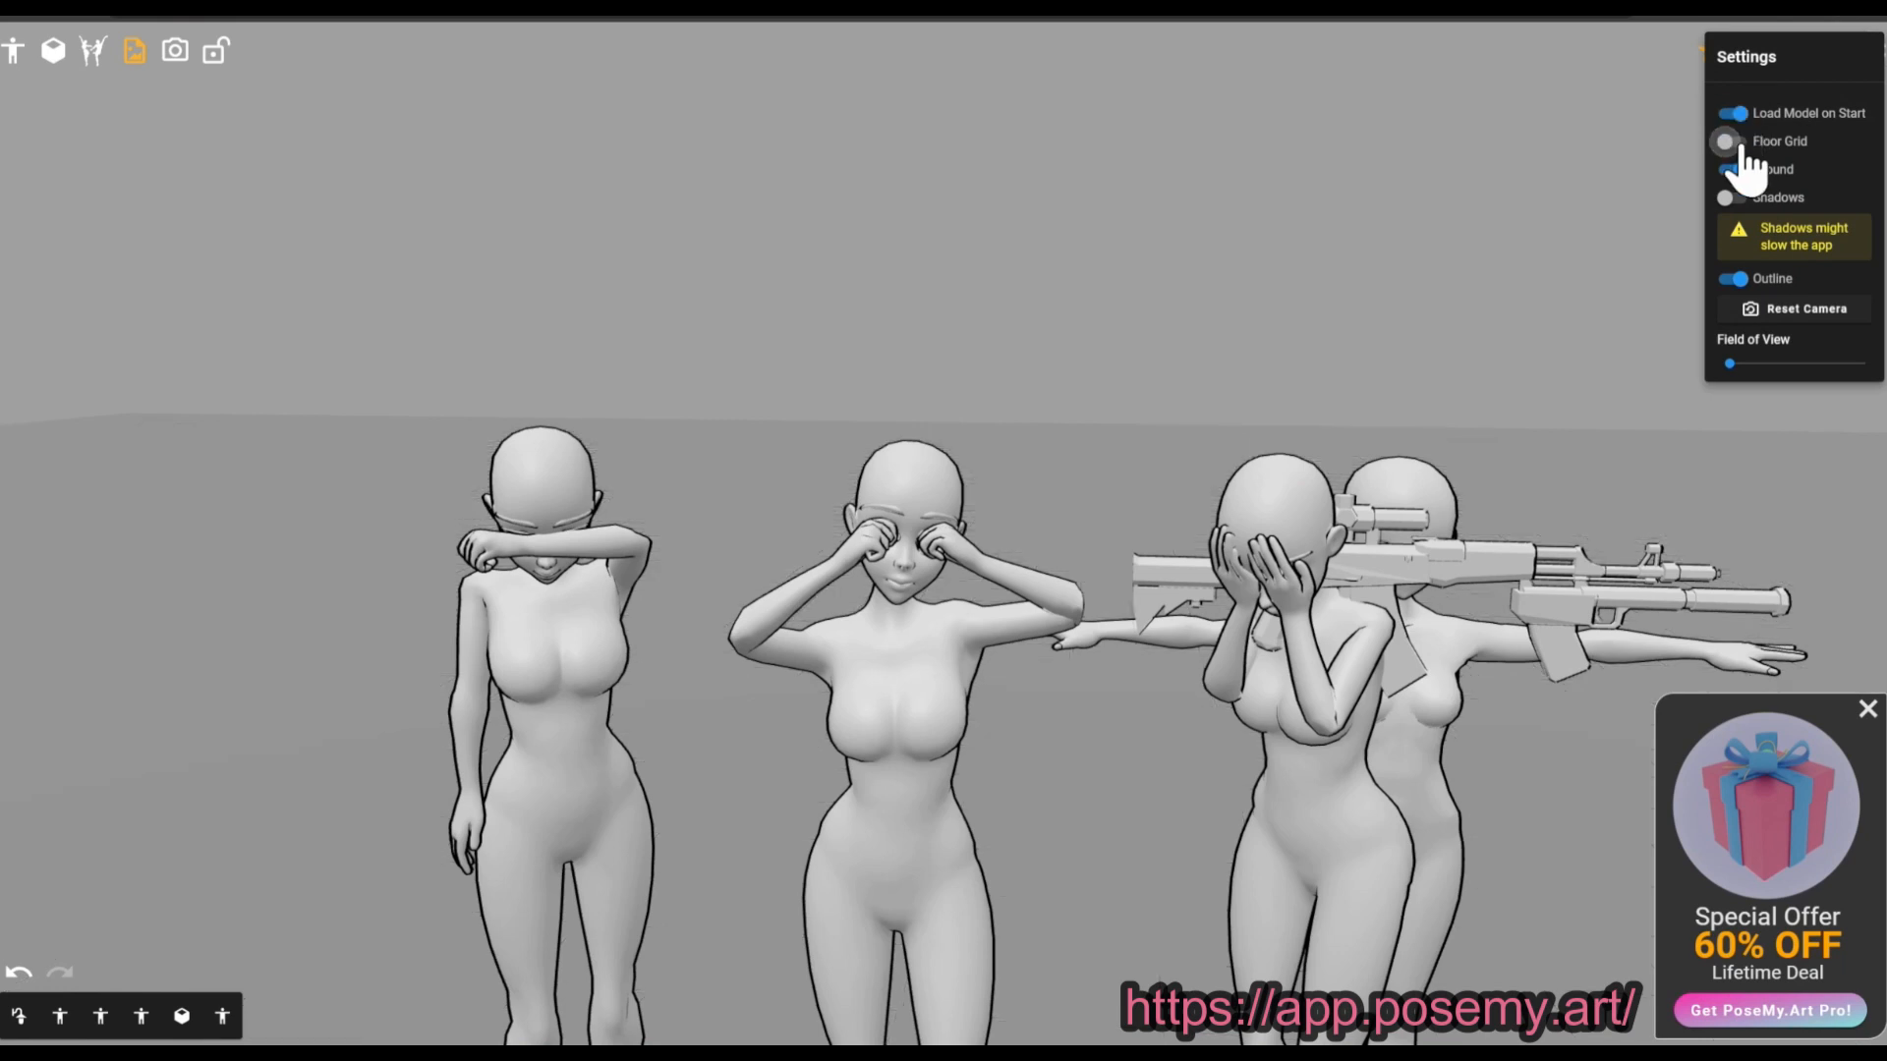
click(1733, 143)
click(1734, 170)
click(1735, 170)
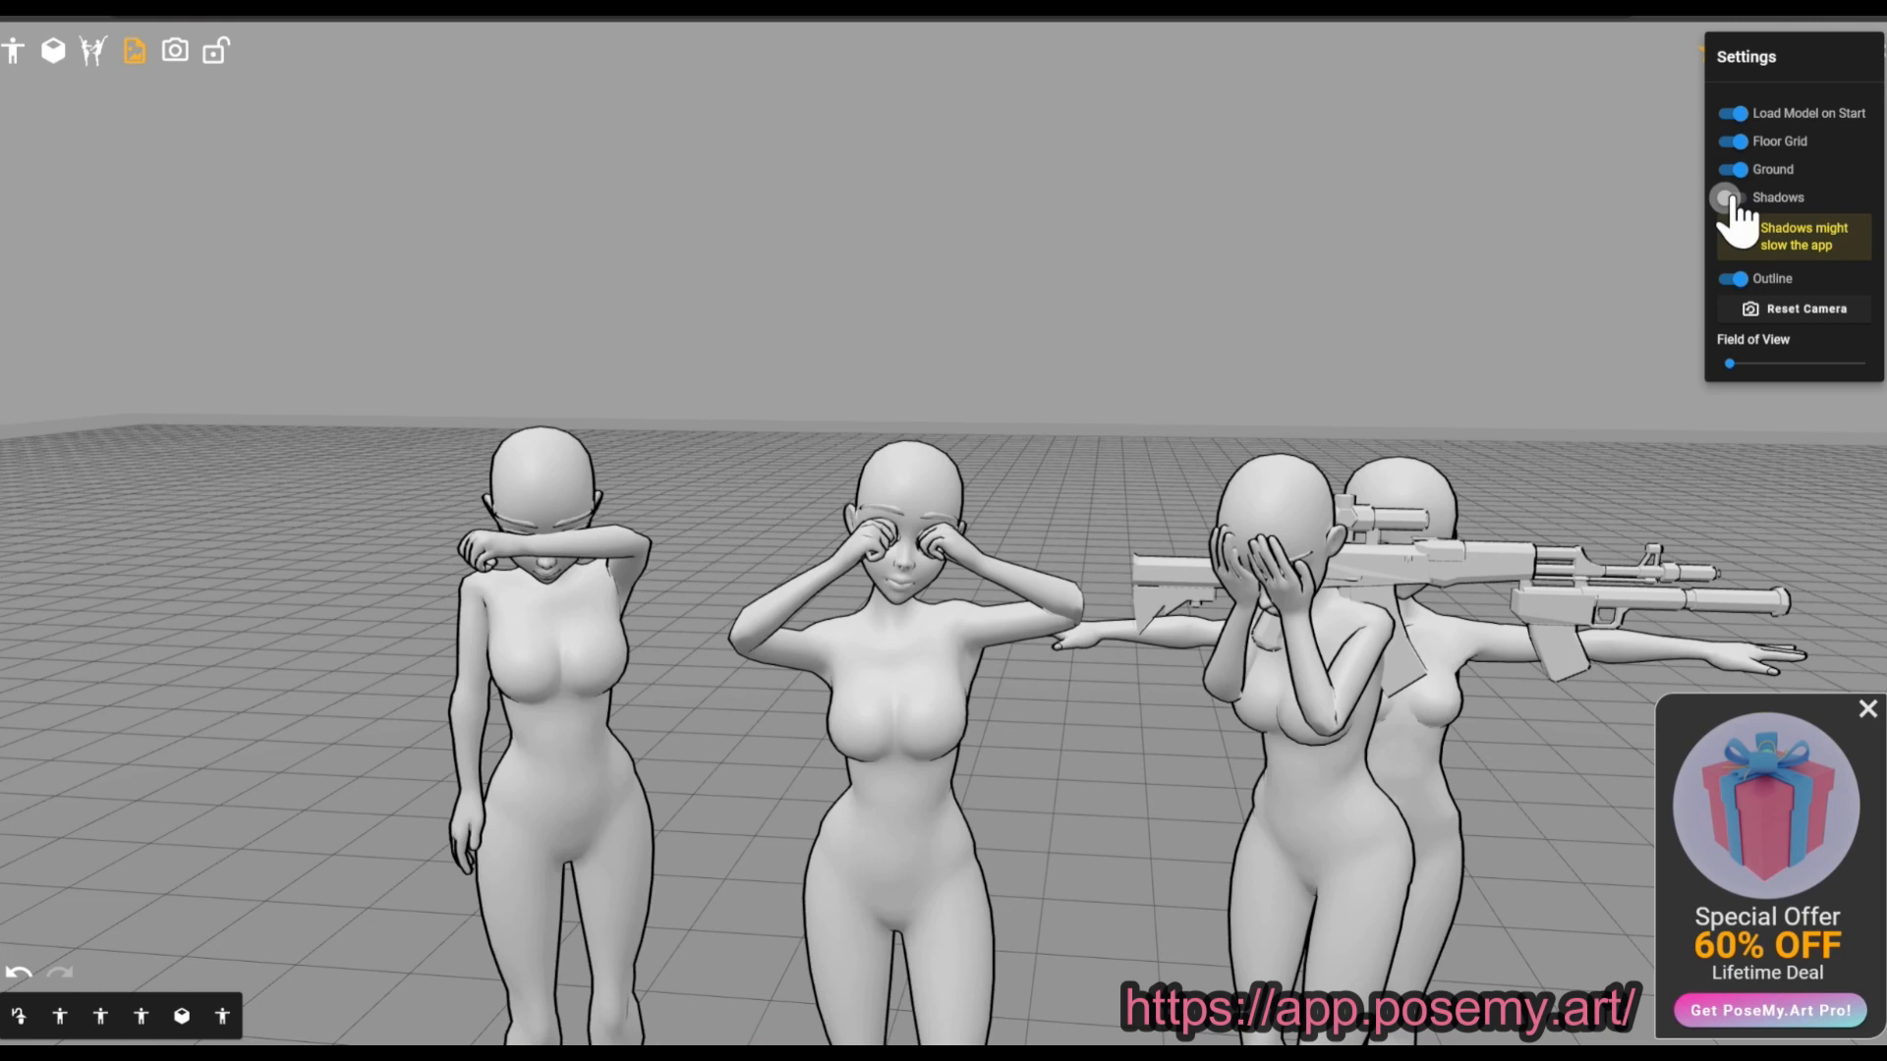
- Turn on shadows for the scene, and switch the model outline off and back on to compare
click(1735, 199)
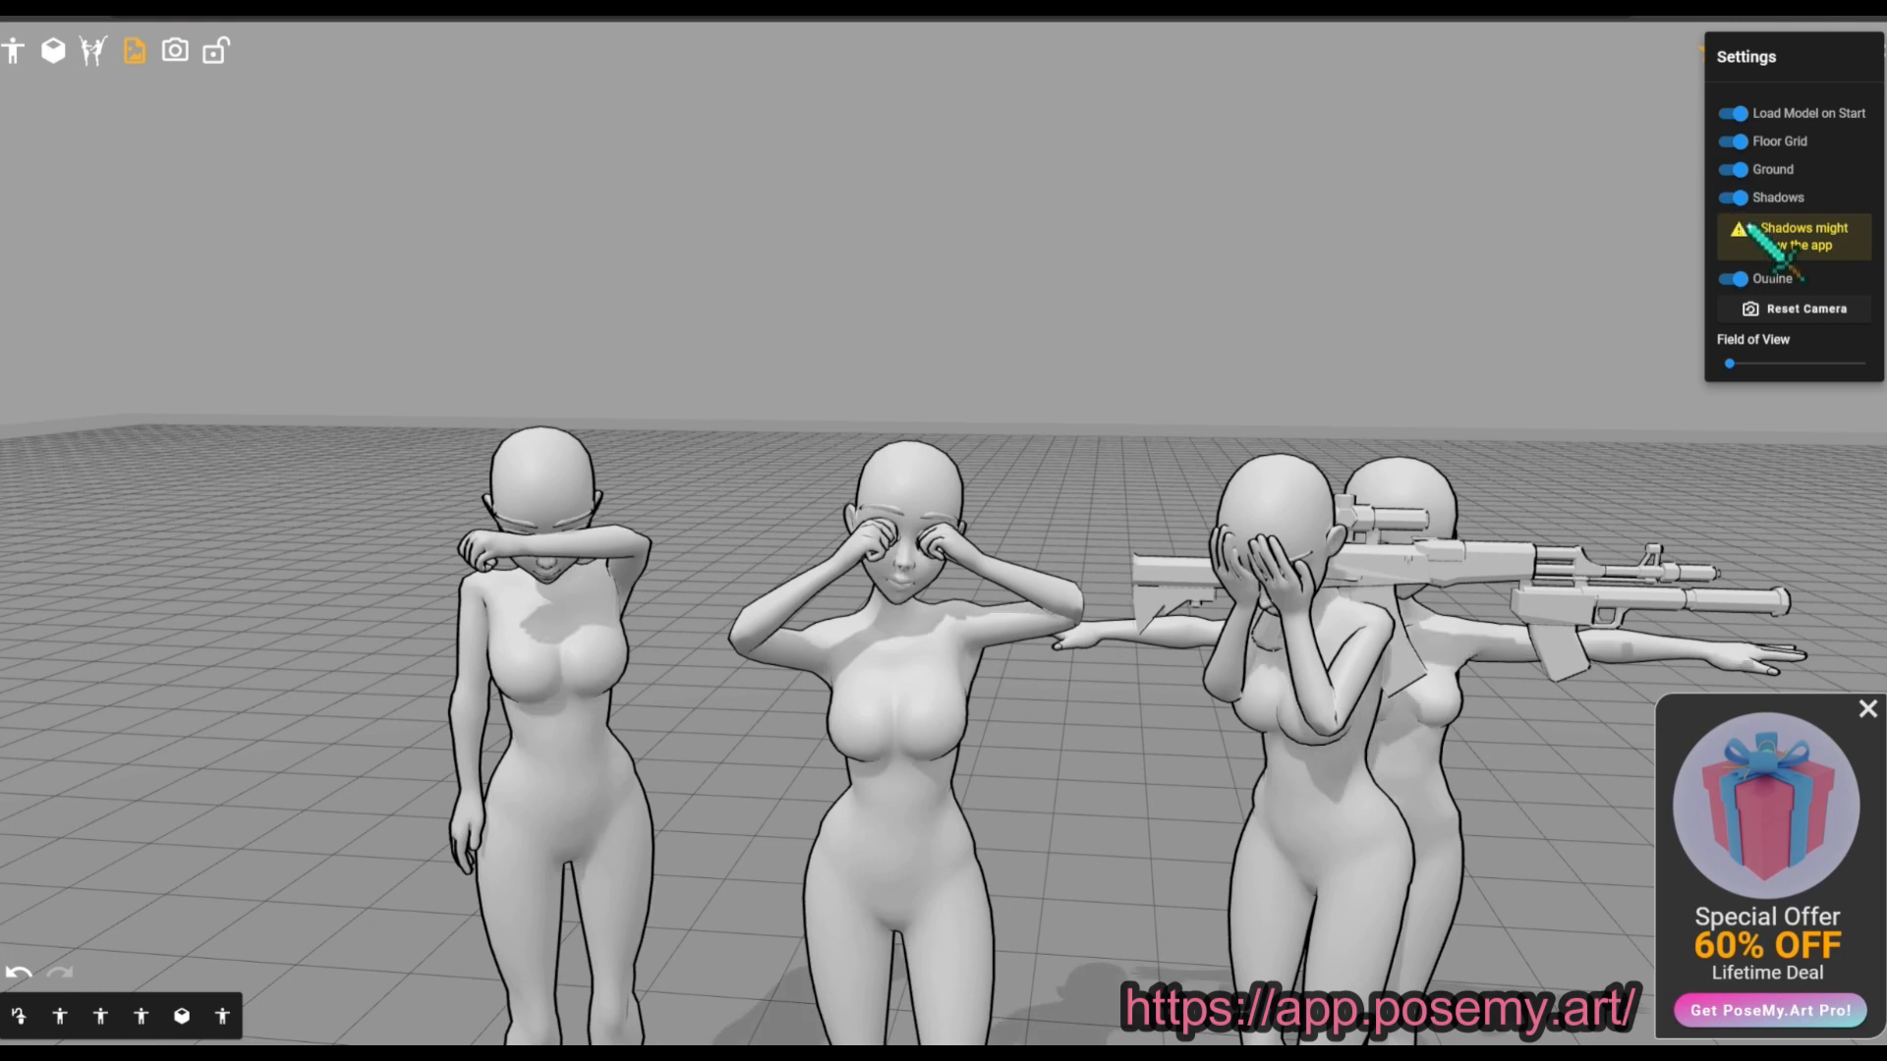
click(1735, 280)
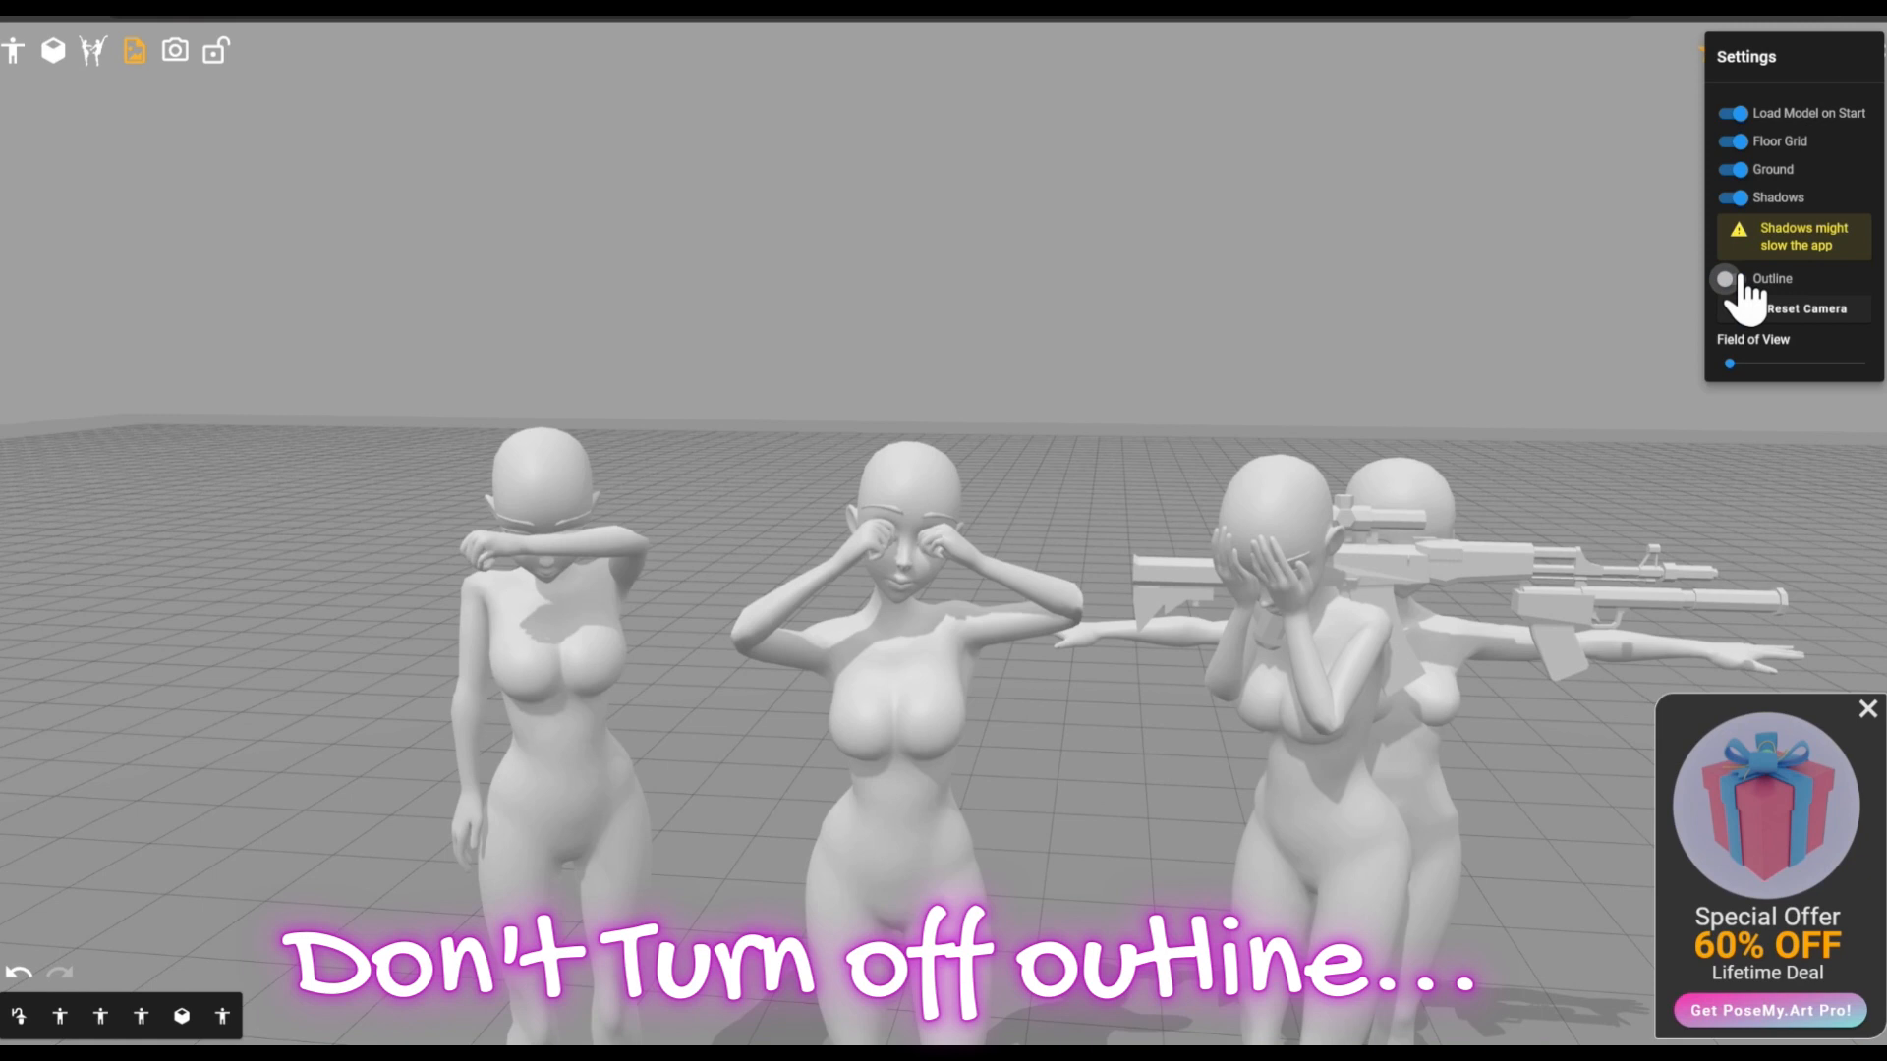
click(1738, 280)
- Widen the camera's field of view moderately so the standing figures fit in the frame
drag(1736, 364, 1802, 366)
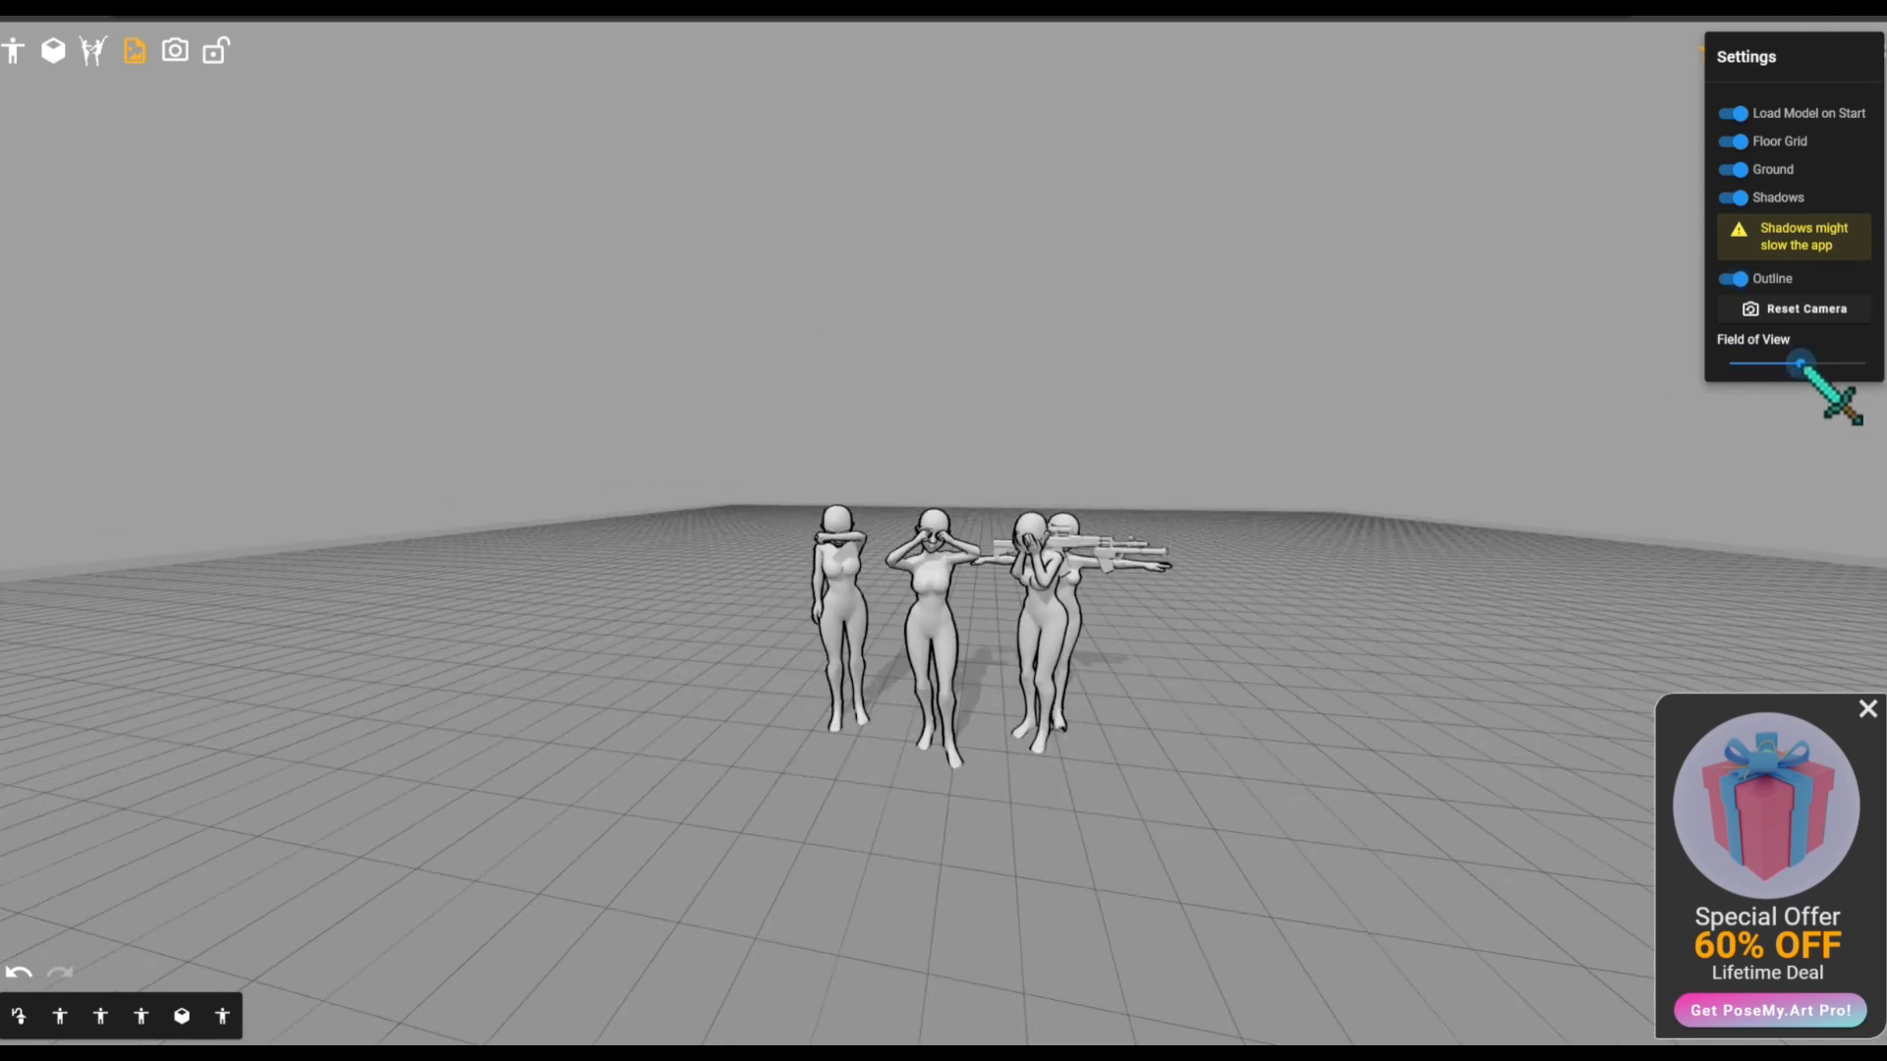
click(1751, 364)
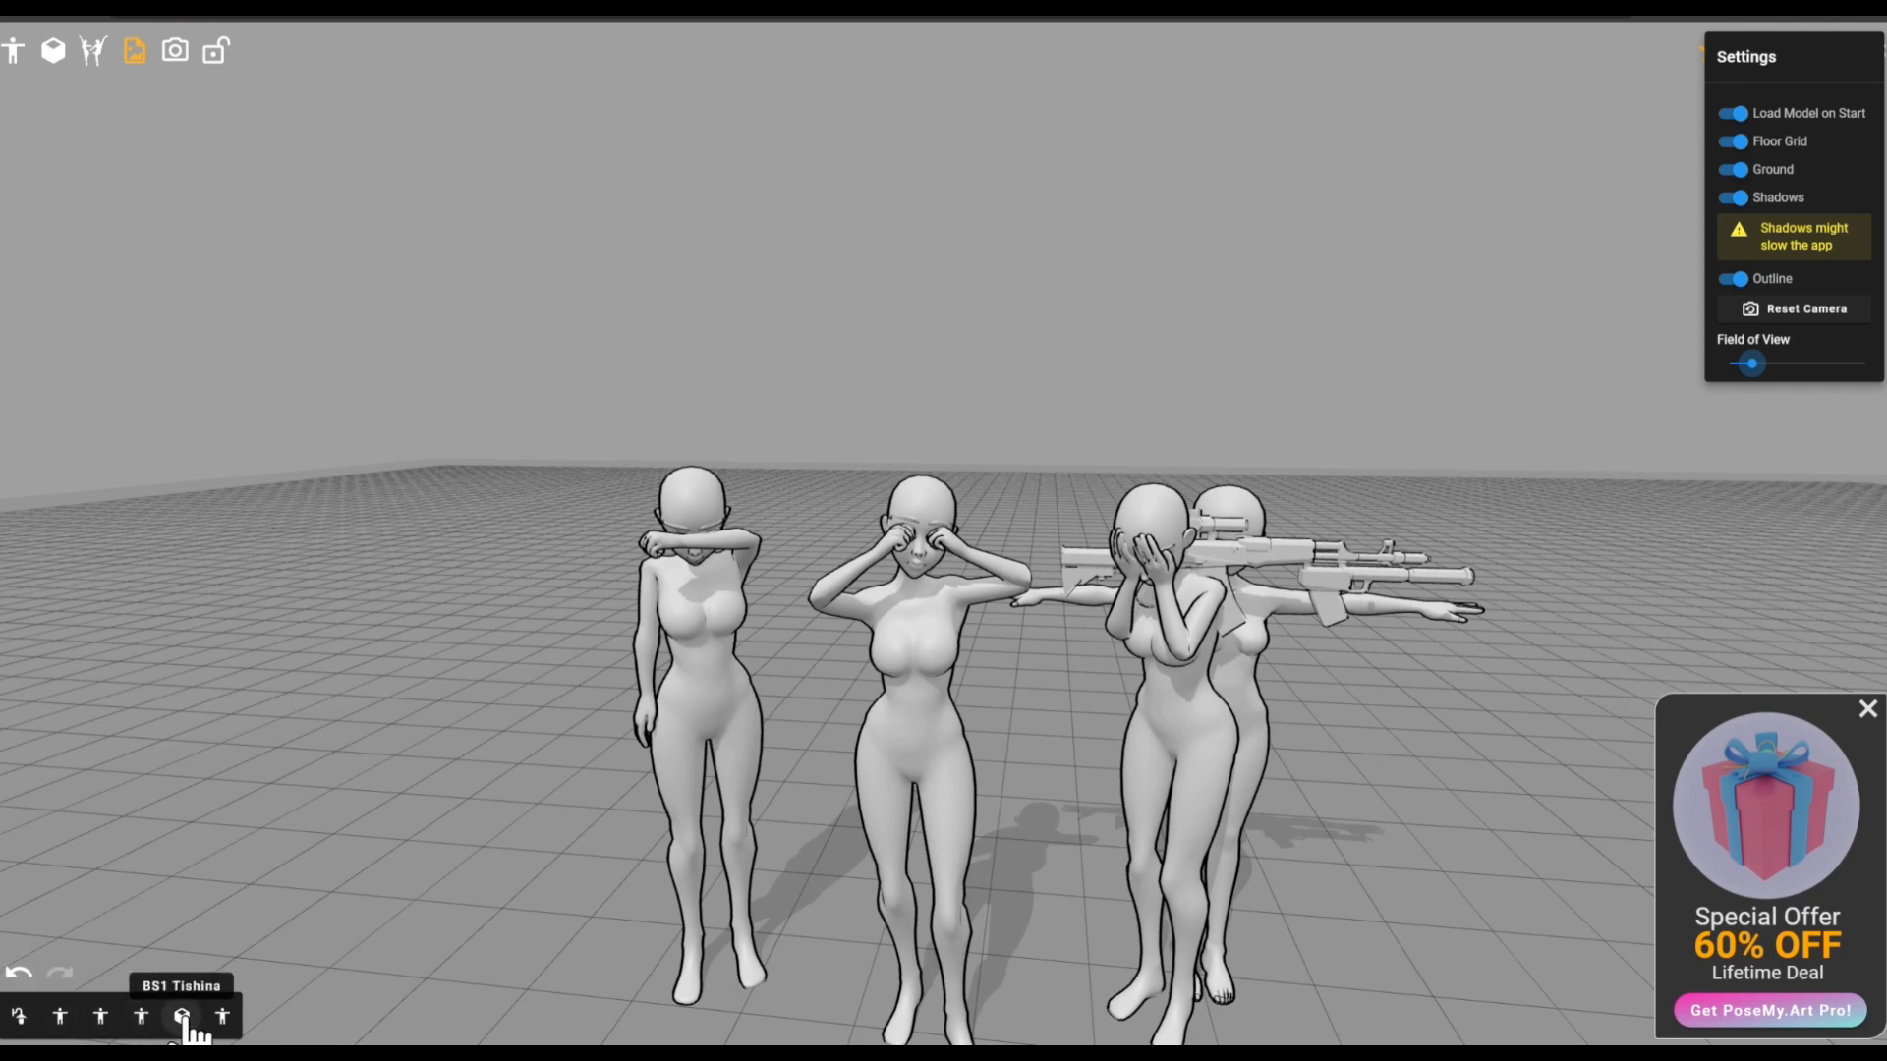
- Apply the Banana Phone hand pose to the right hand of the woman hiding her eyes behind her forearm
click(60, 1016)
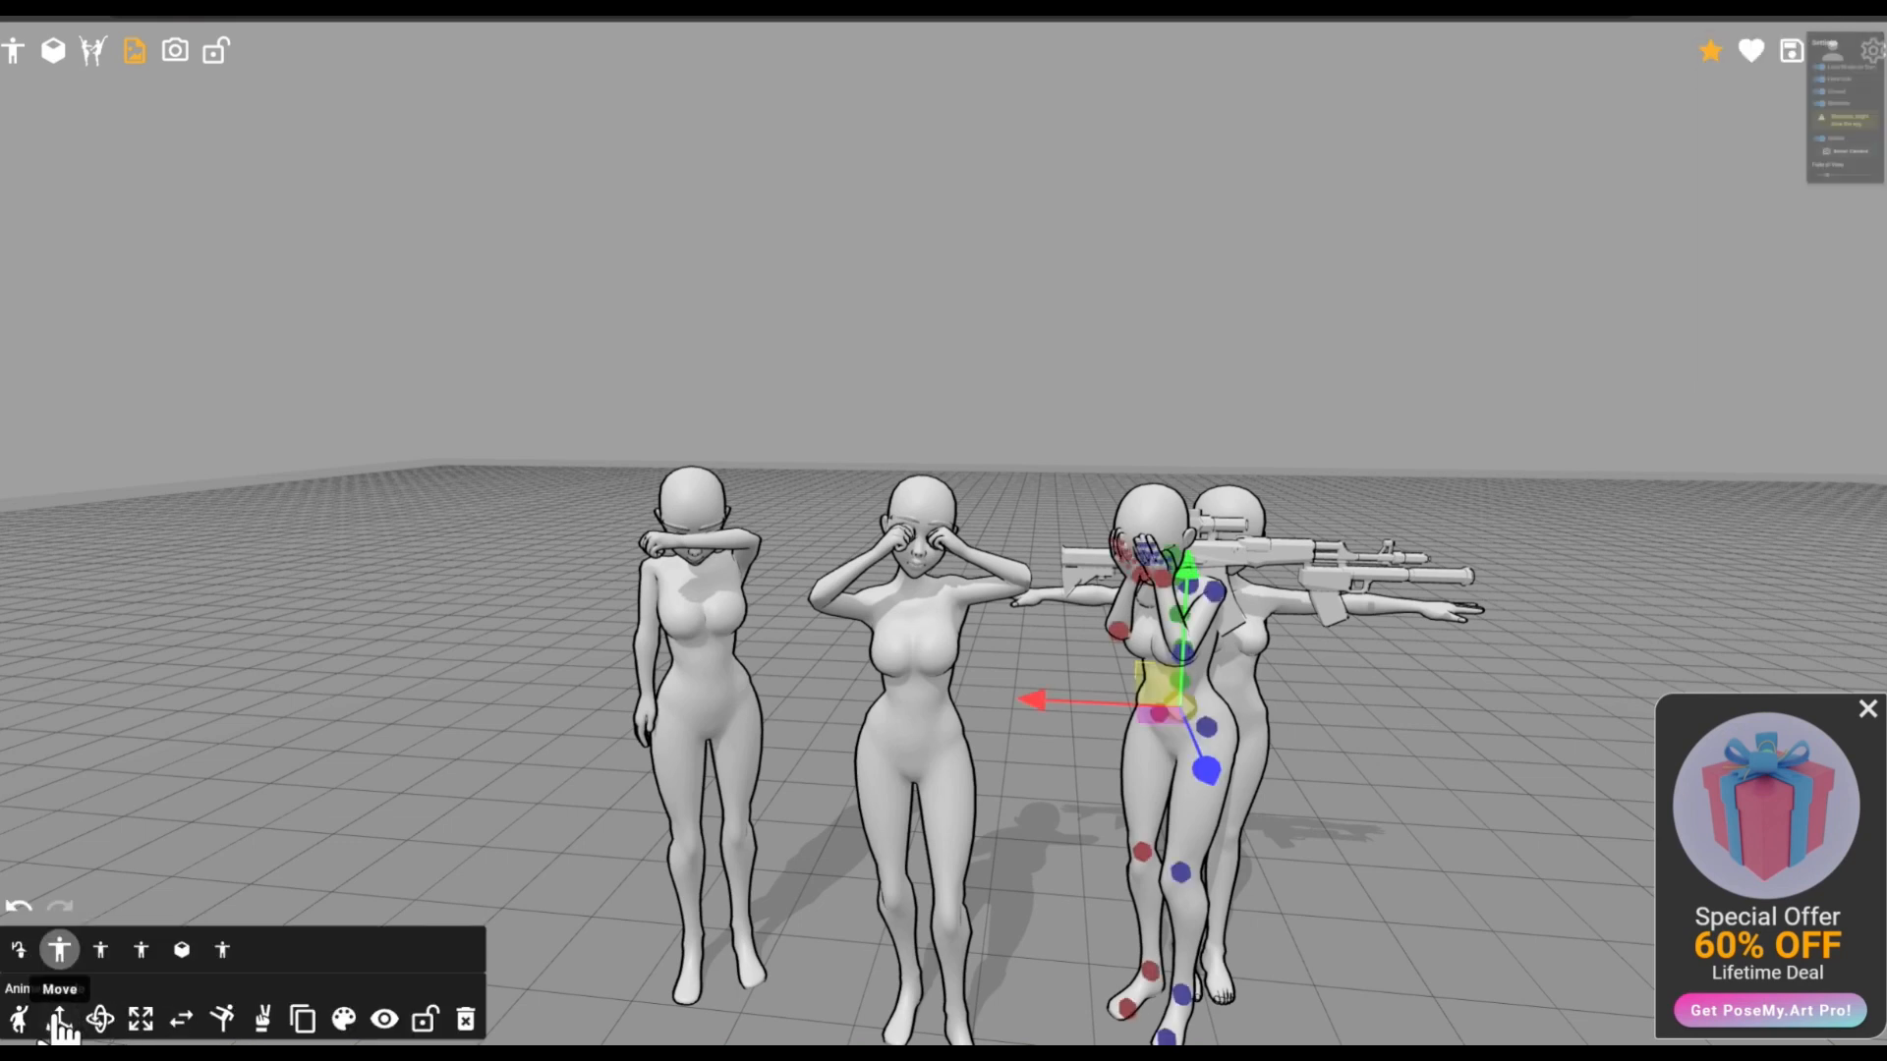
click(264, 1022)
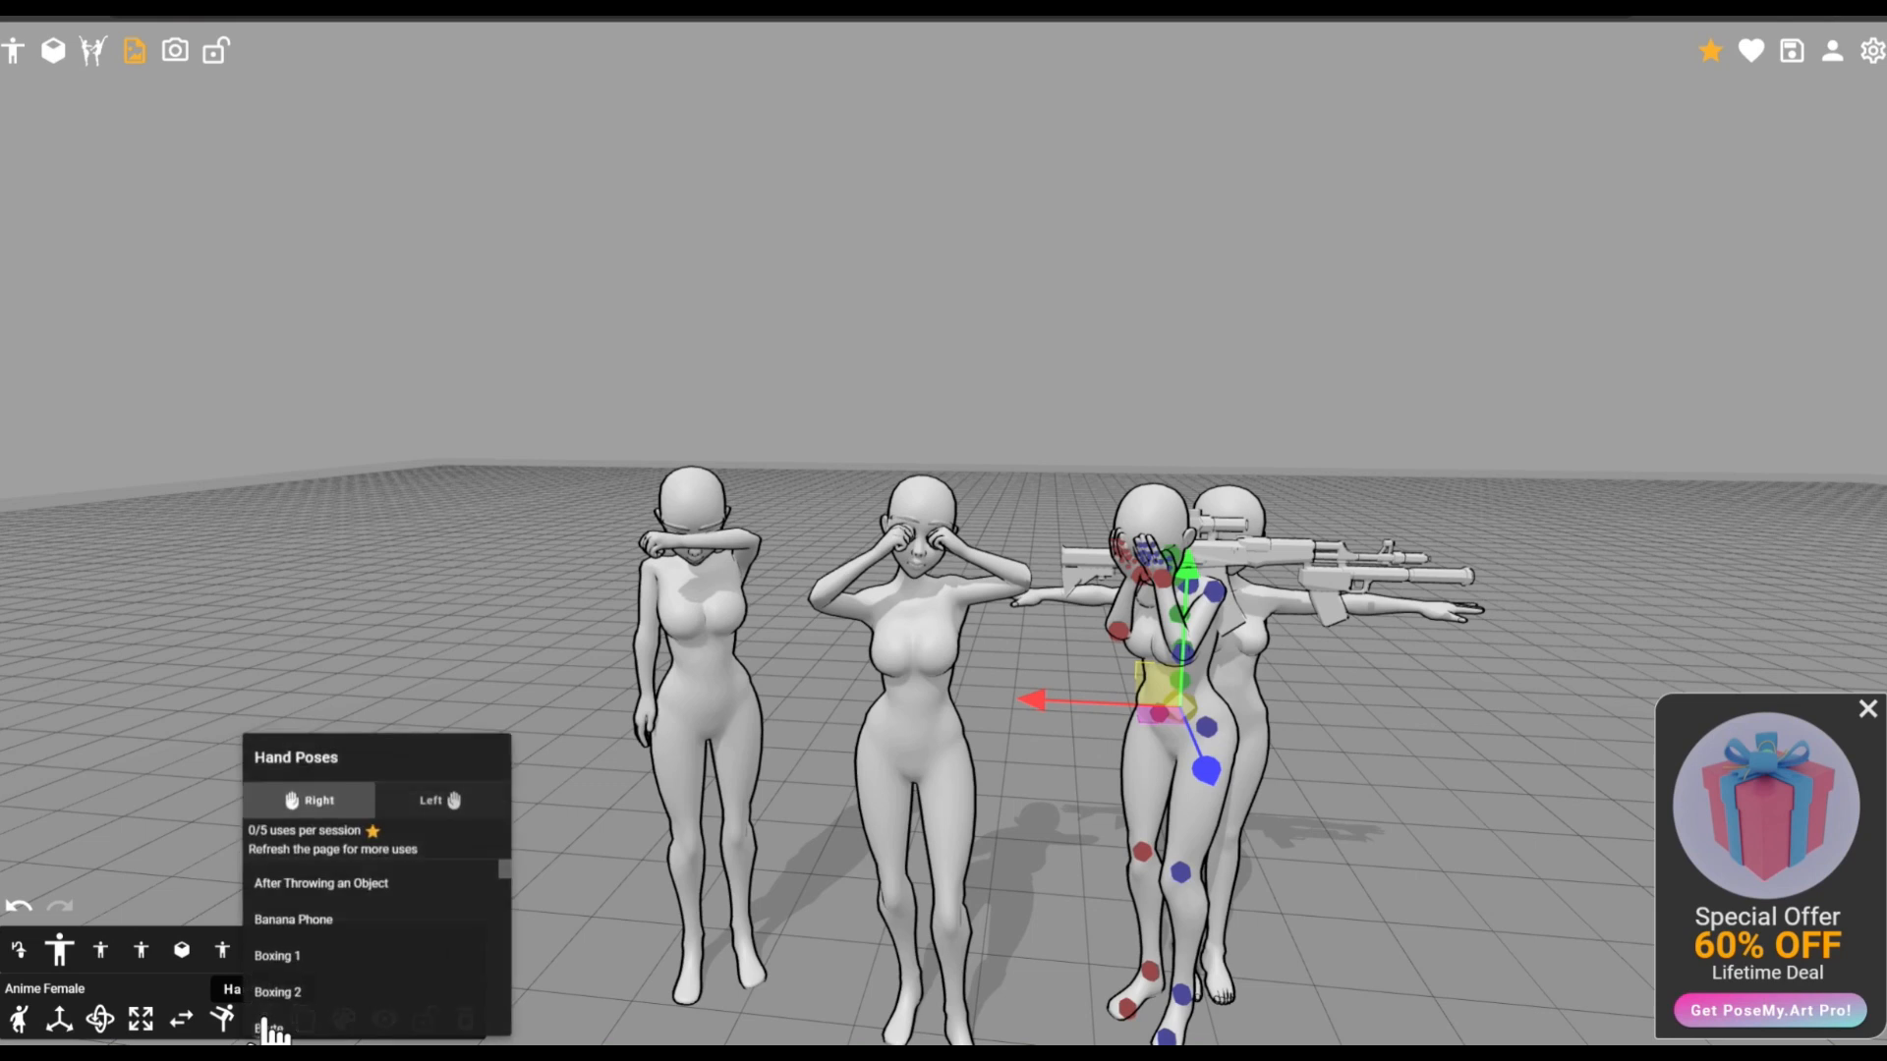
click(332, 920)
scroll(552, 761, up, 4)
drag(552, 761, 645, 735)
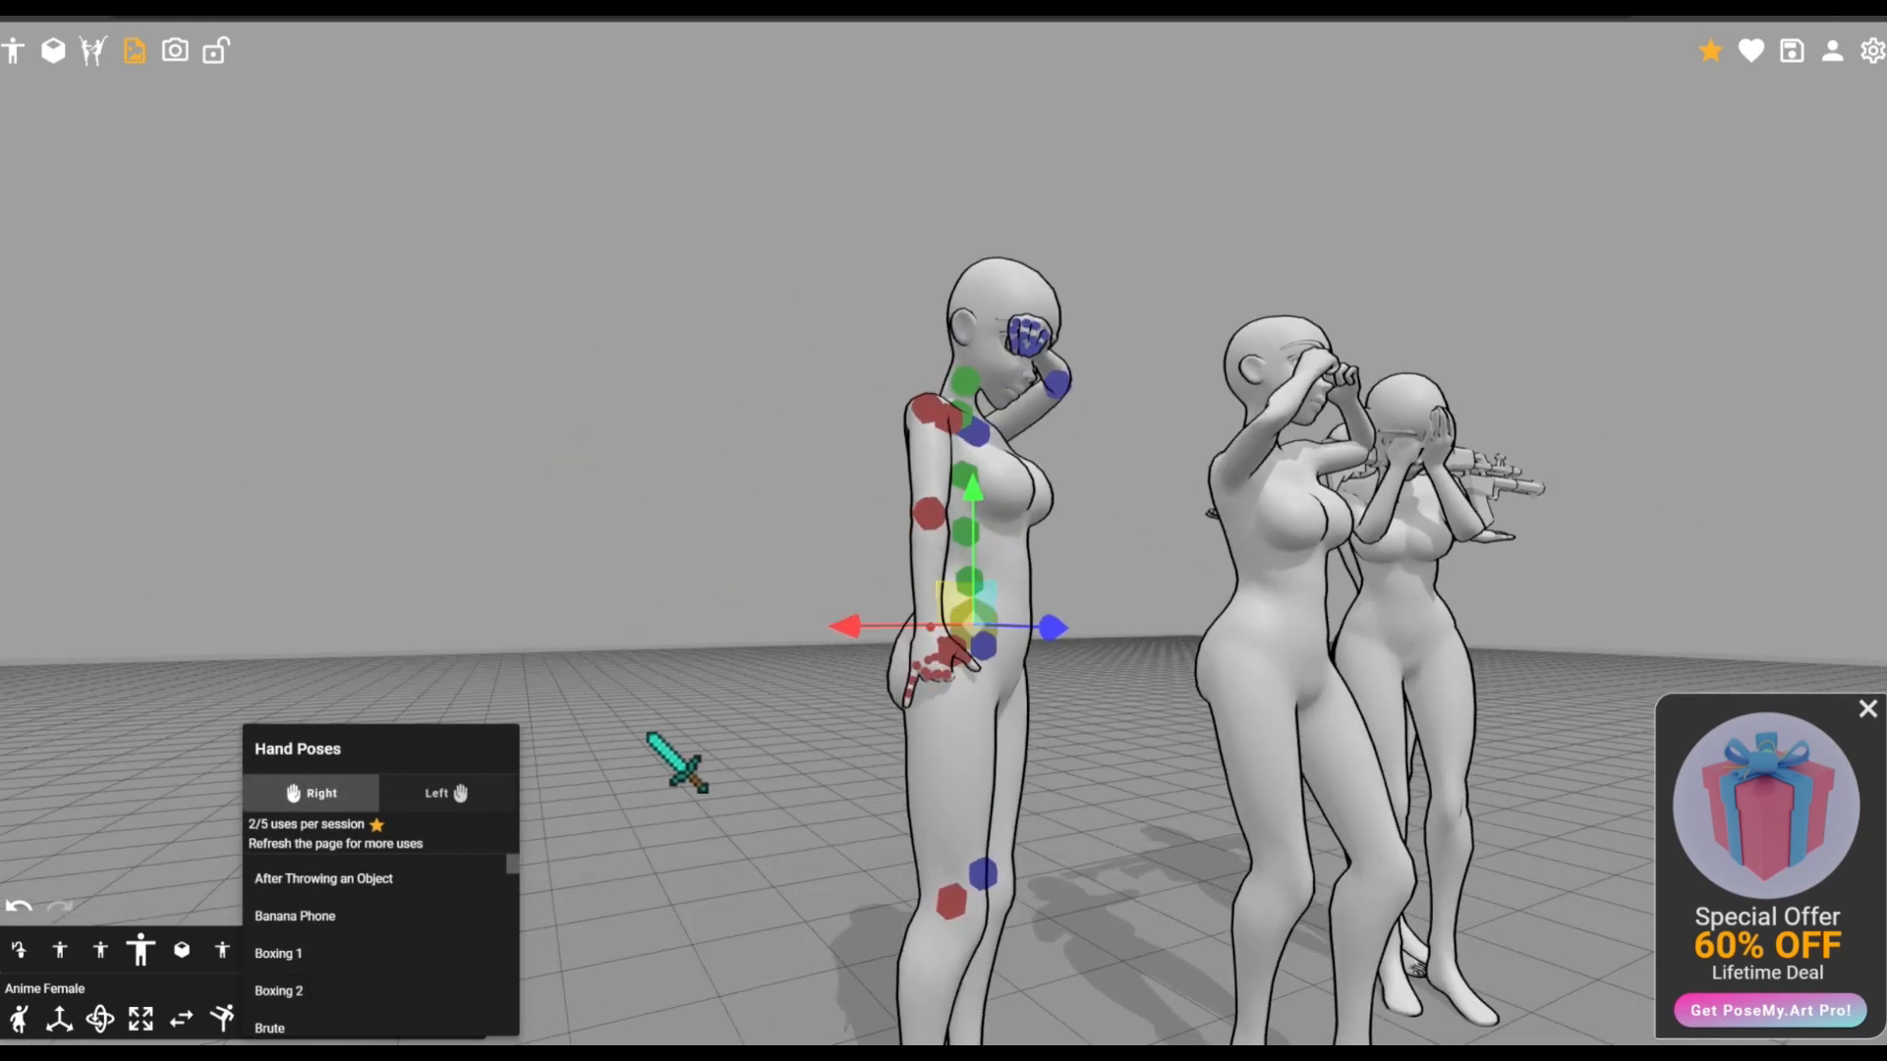
- Rotate the same woman's right arm joints so her posed hand is raised in front of her body
click(978, 677)
drag(910, 630, 879, 521)
click(893, 522)
drag(914, 679, 1022, 661)
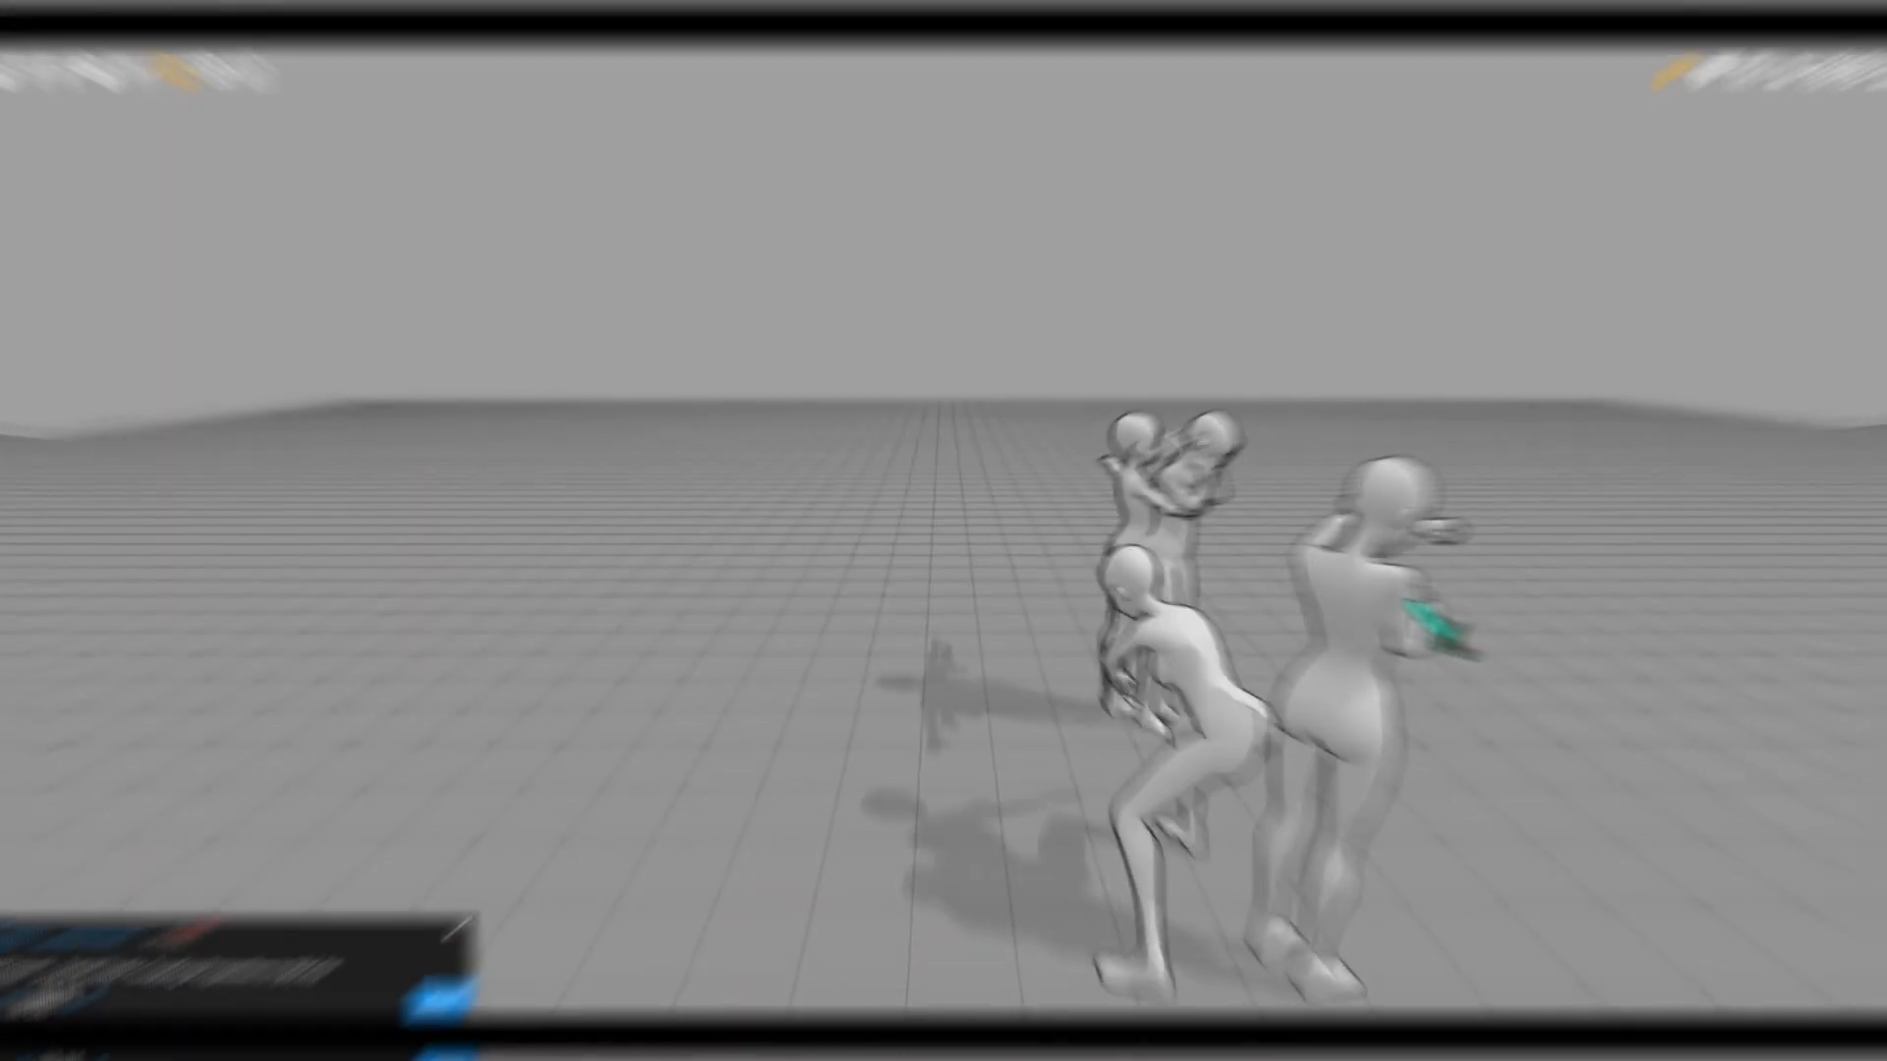
- Rotate the left elbow of the figure in the paused Aerial Evade animation, and play the animation
drag(1478, 616, 1496, 537)
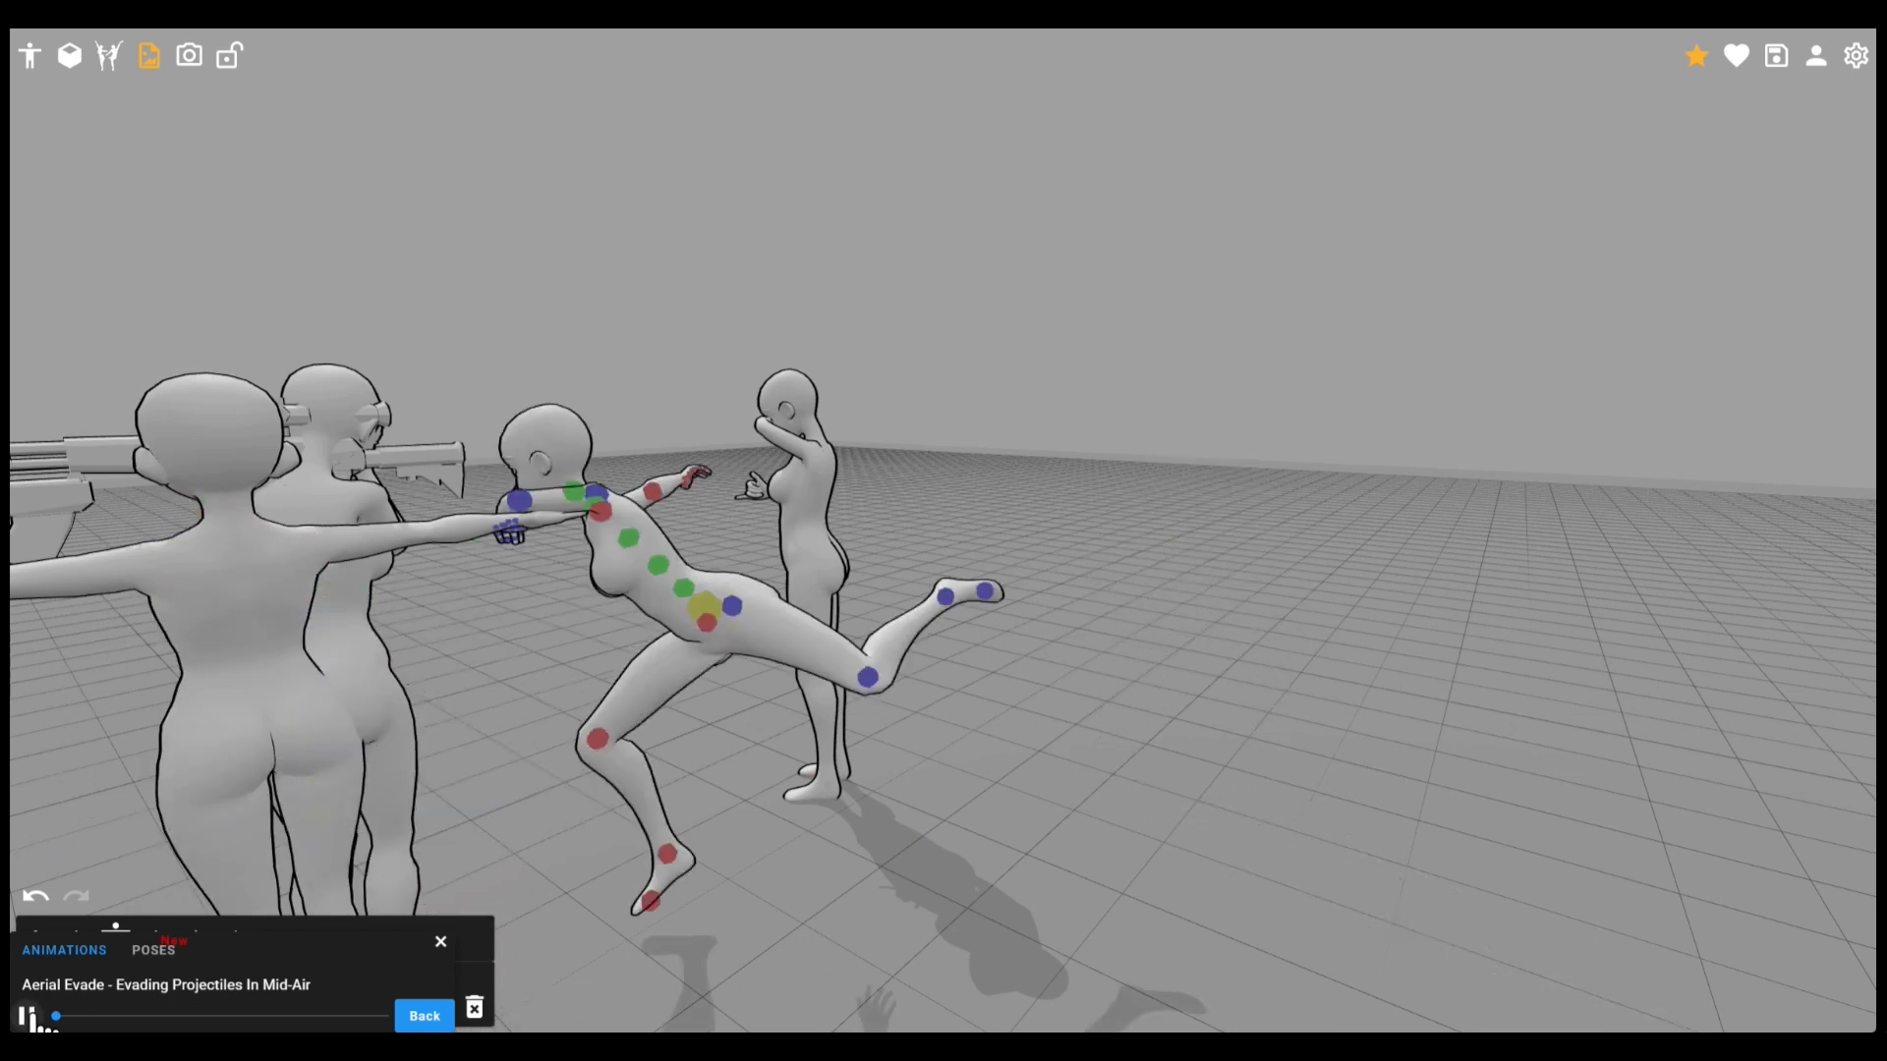
drag(847, 758, 907, 810)
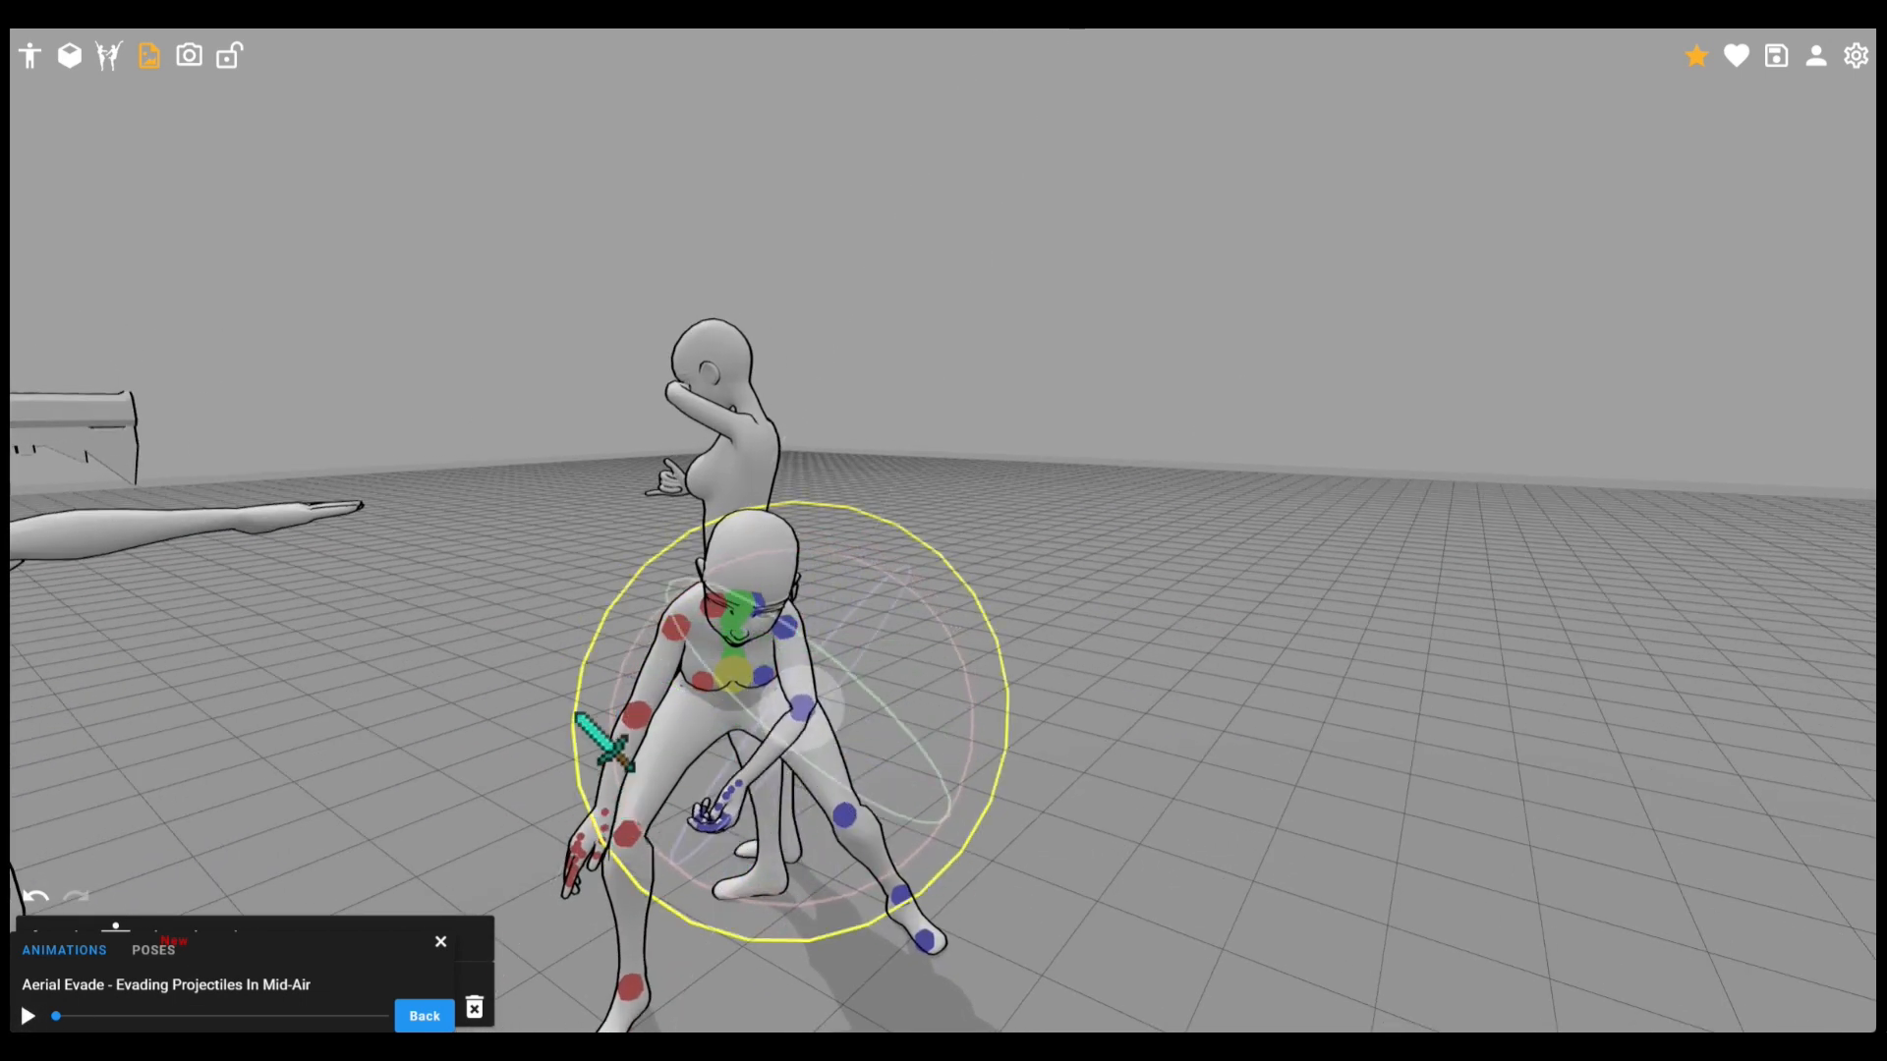
click(28, 1016)
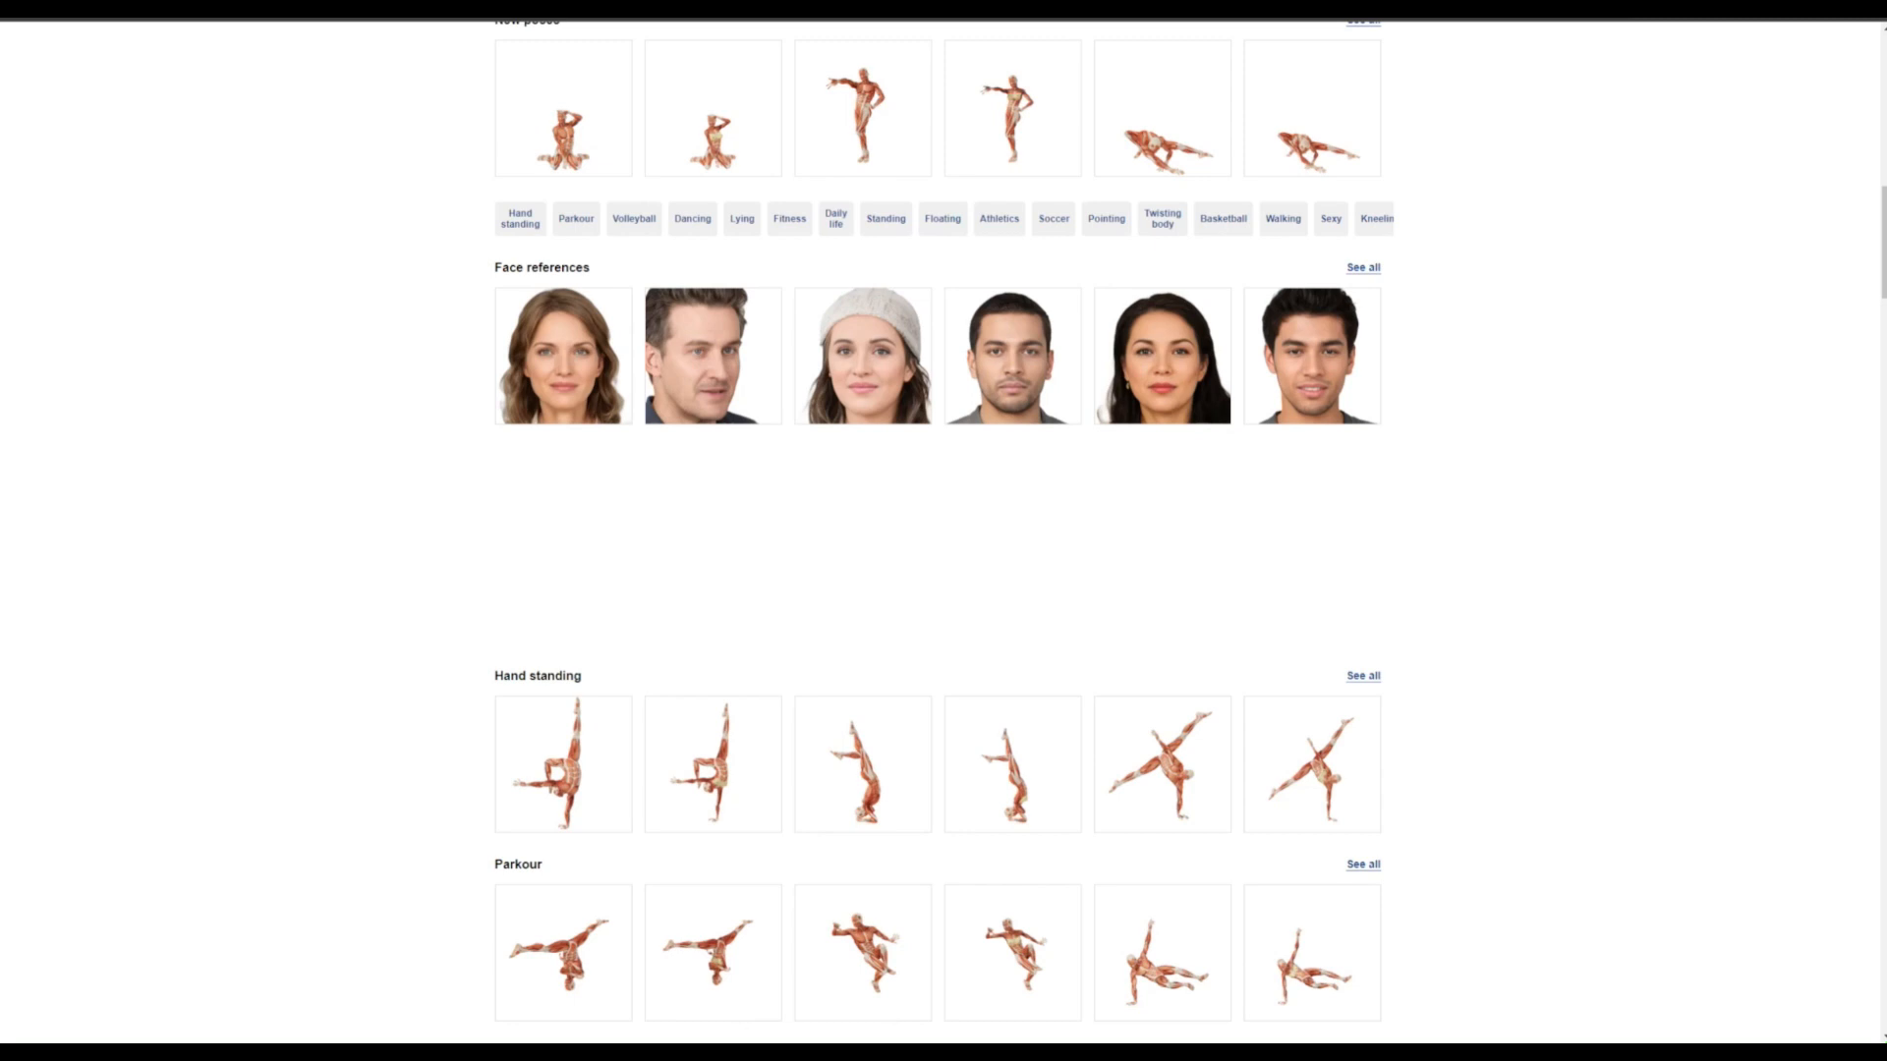
- On the Posemaniacs site, open the Parkour category and examine one of its poses in the 3D viewer
click(576, 219)
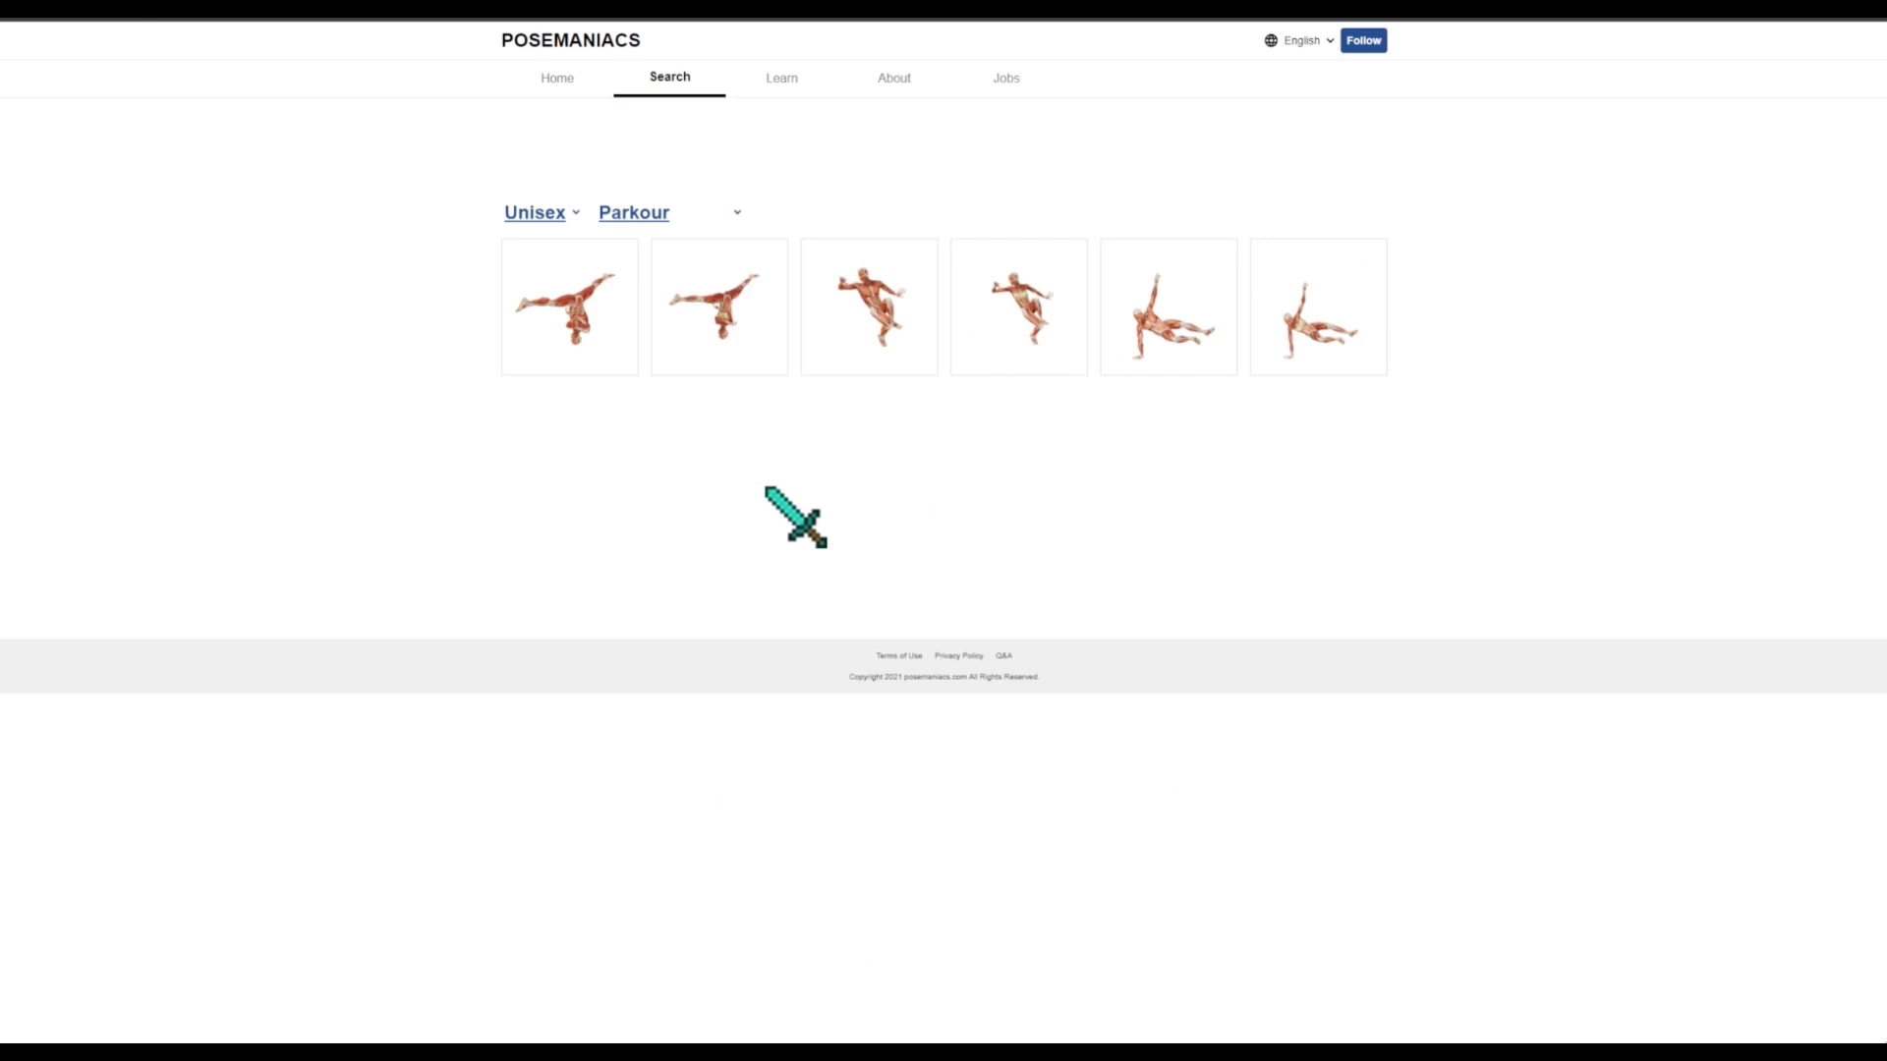
click(1132, 316)
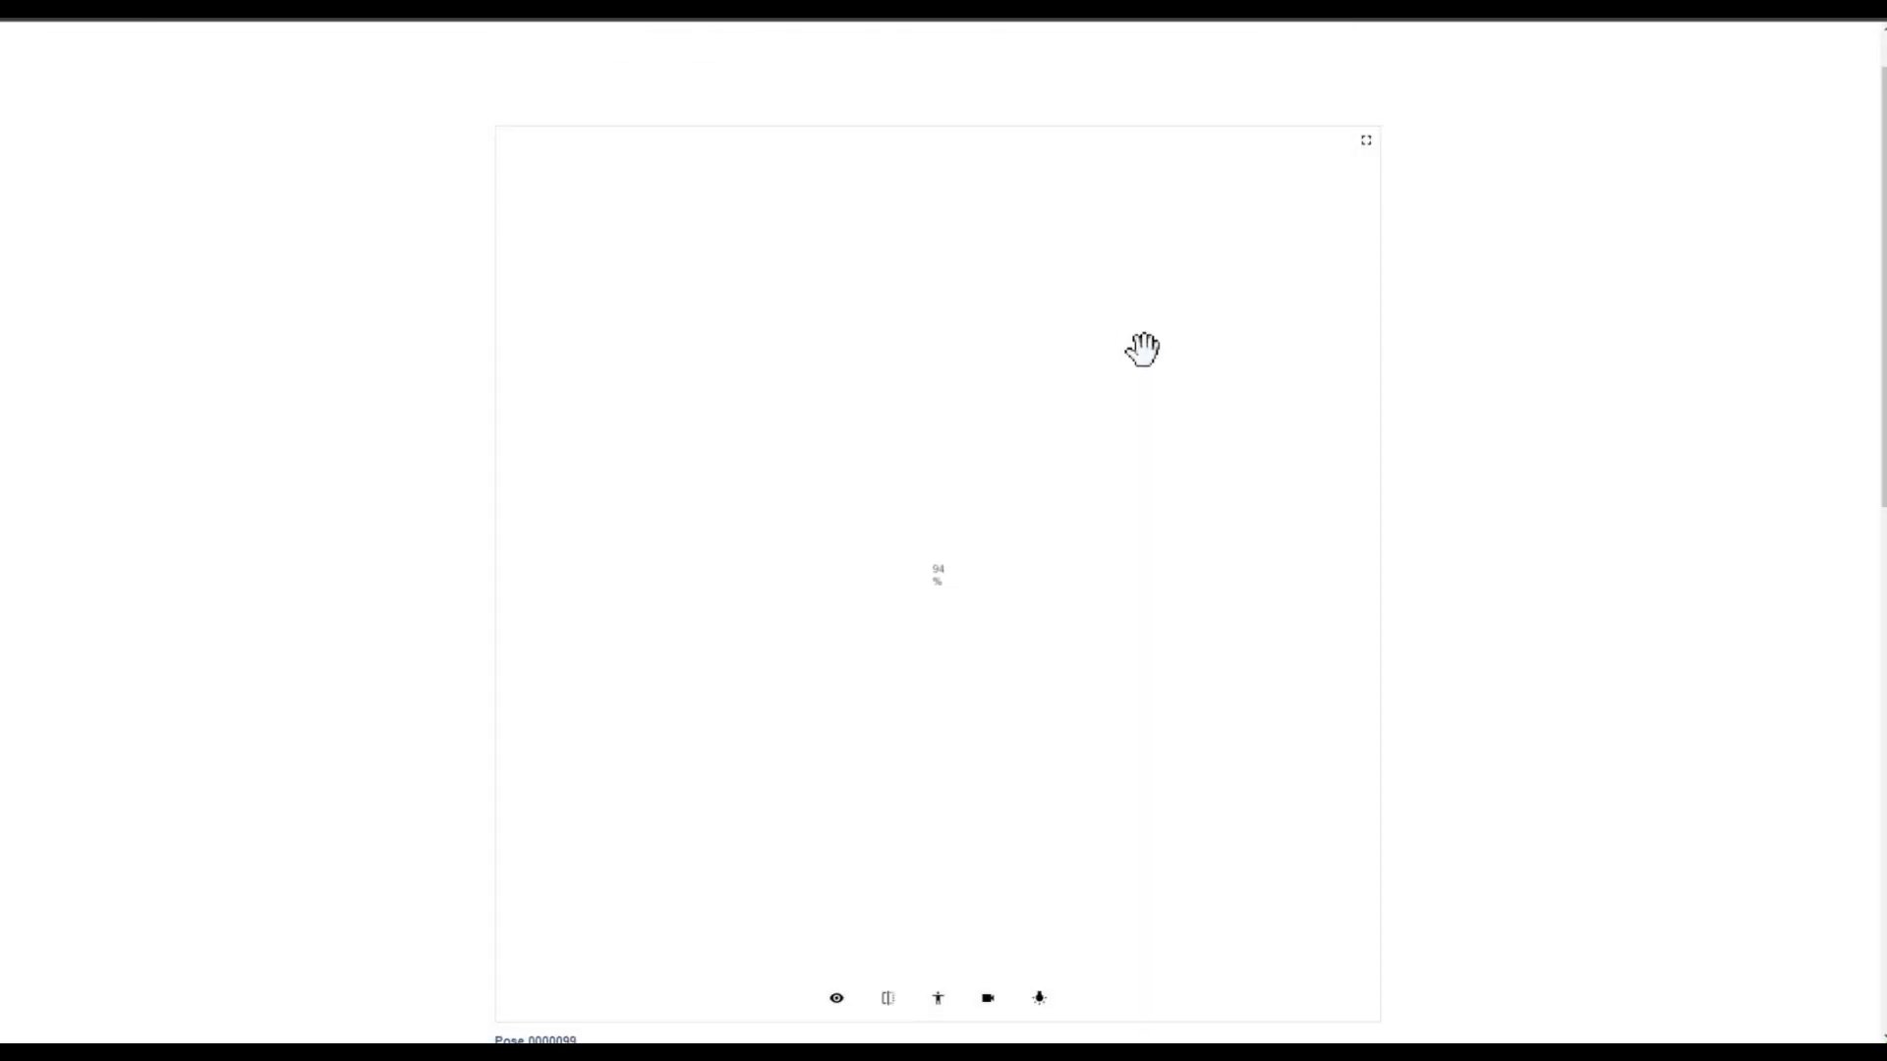
mouse_move(1010, 606)
mouse_down()
mouse_move(1264, 569)
mouse_move(1559, 603)
mouse_move(1815, 557)
mouse_move(1185, 604)
mouse_move(219, 518)
mouse_move(212, 538)
mouse_move(872, 666)
mouse_move(1087, 678)
mouse_move(577, 610)
mouse_move(804, 645)
mouse_move(1032, 514)
mouse_move(1057, 463)
mouse_move(1057, 345)
mouse_move(986, 835)
mouse_move(859, 547)
mouse_move(1017, 634)
mouse_up()
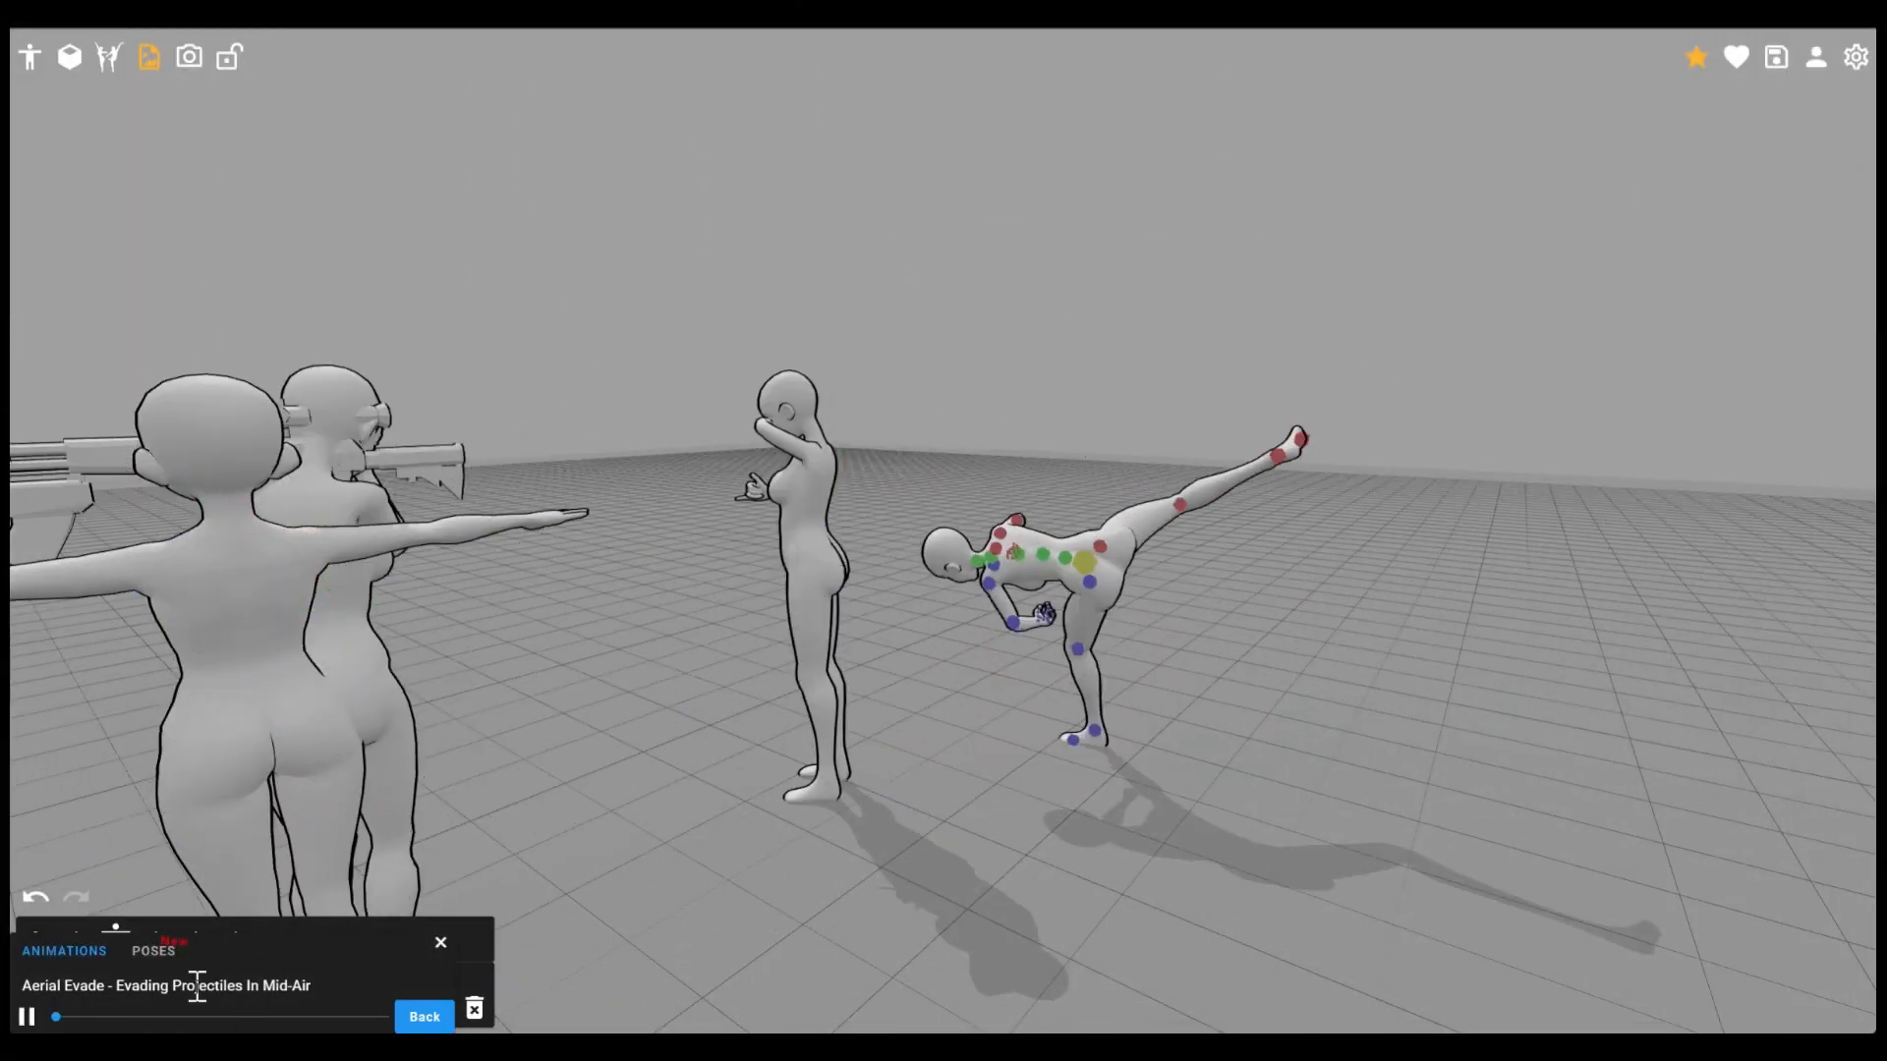
- Pause the Aerial Evade animation in PoseMy.Art, bend the crouching figure's left forearm across its body, and resume playback
click(26, 1017)
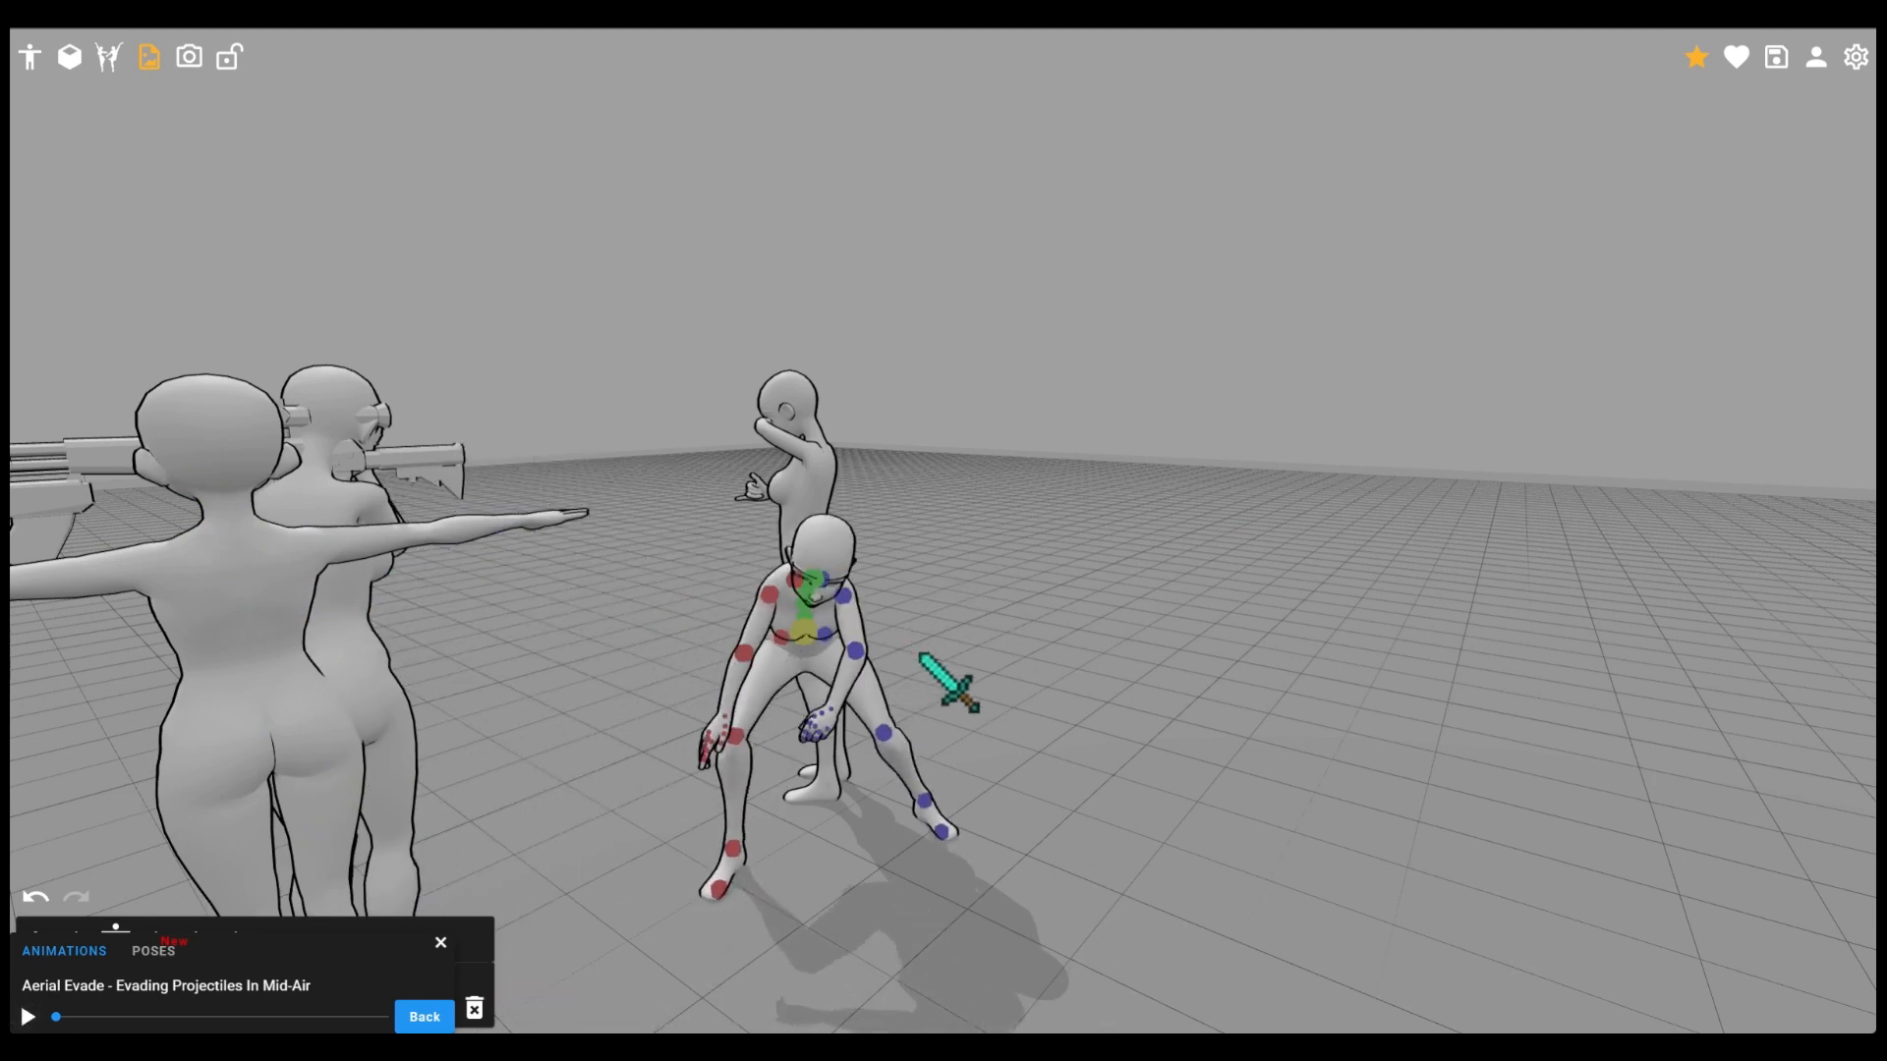
scroll(914, 664, up, 6)
click(808, 708)
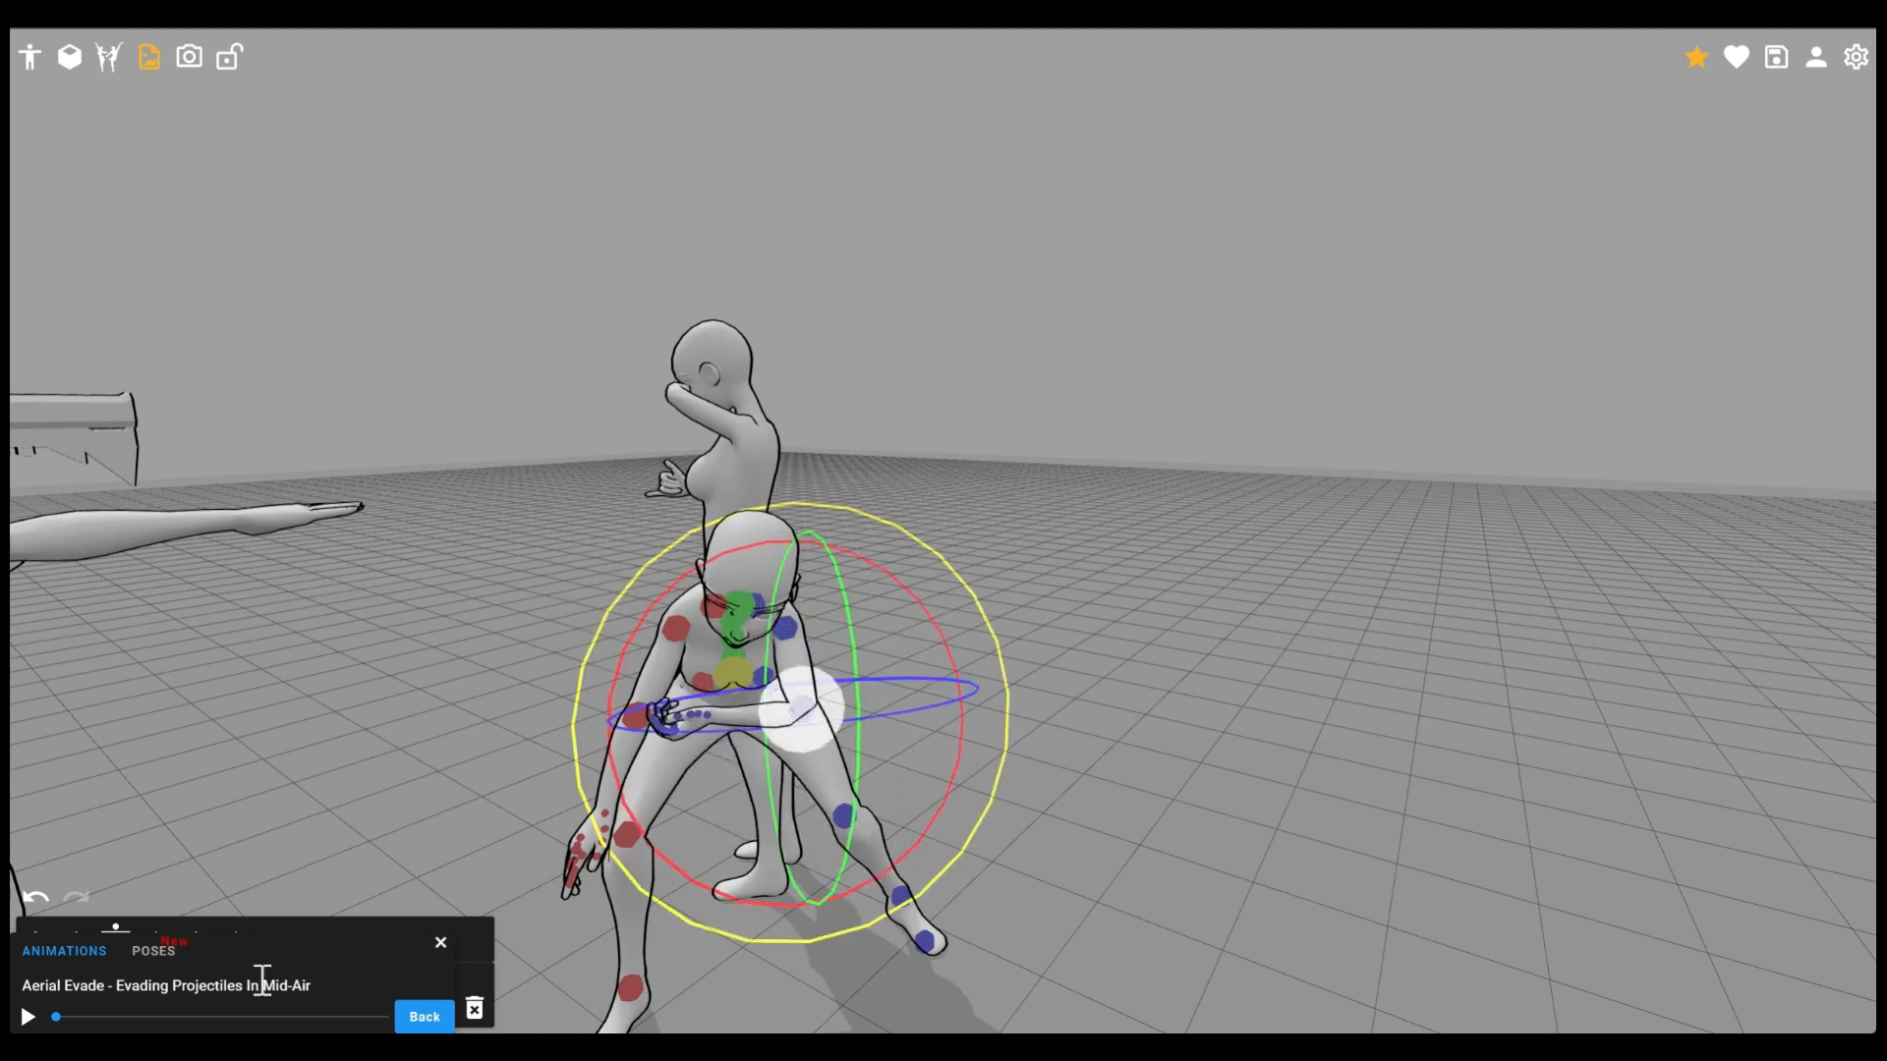
click(21, 1020)
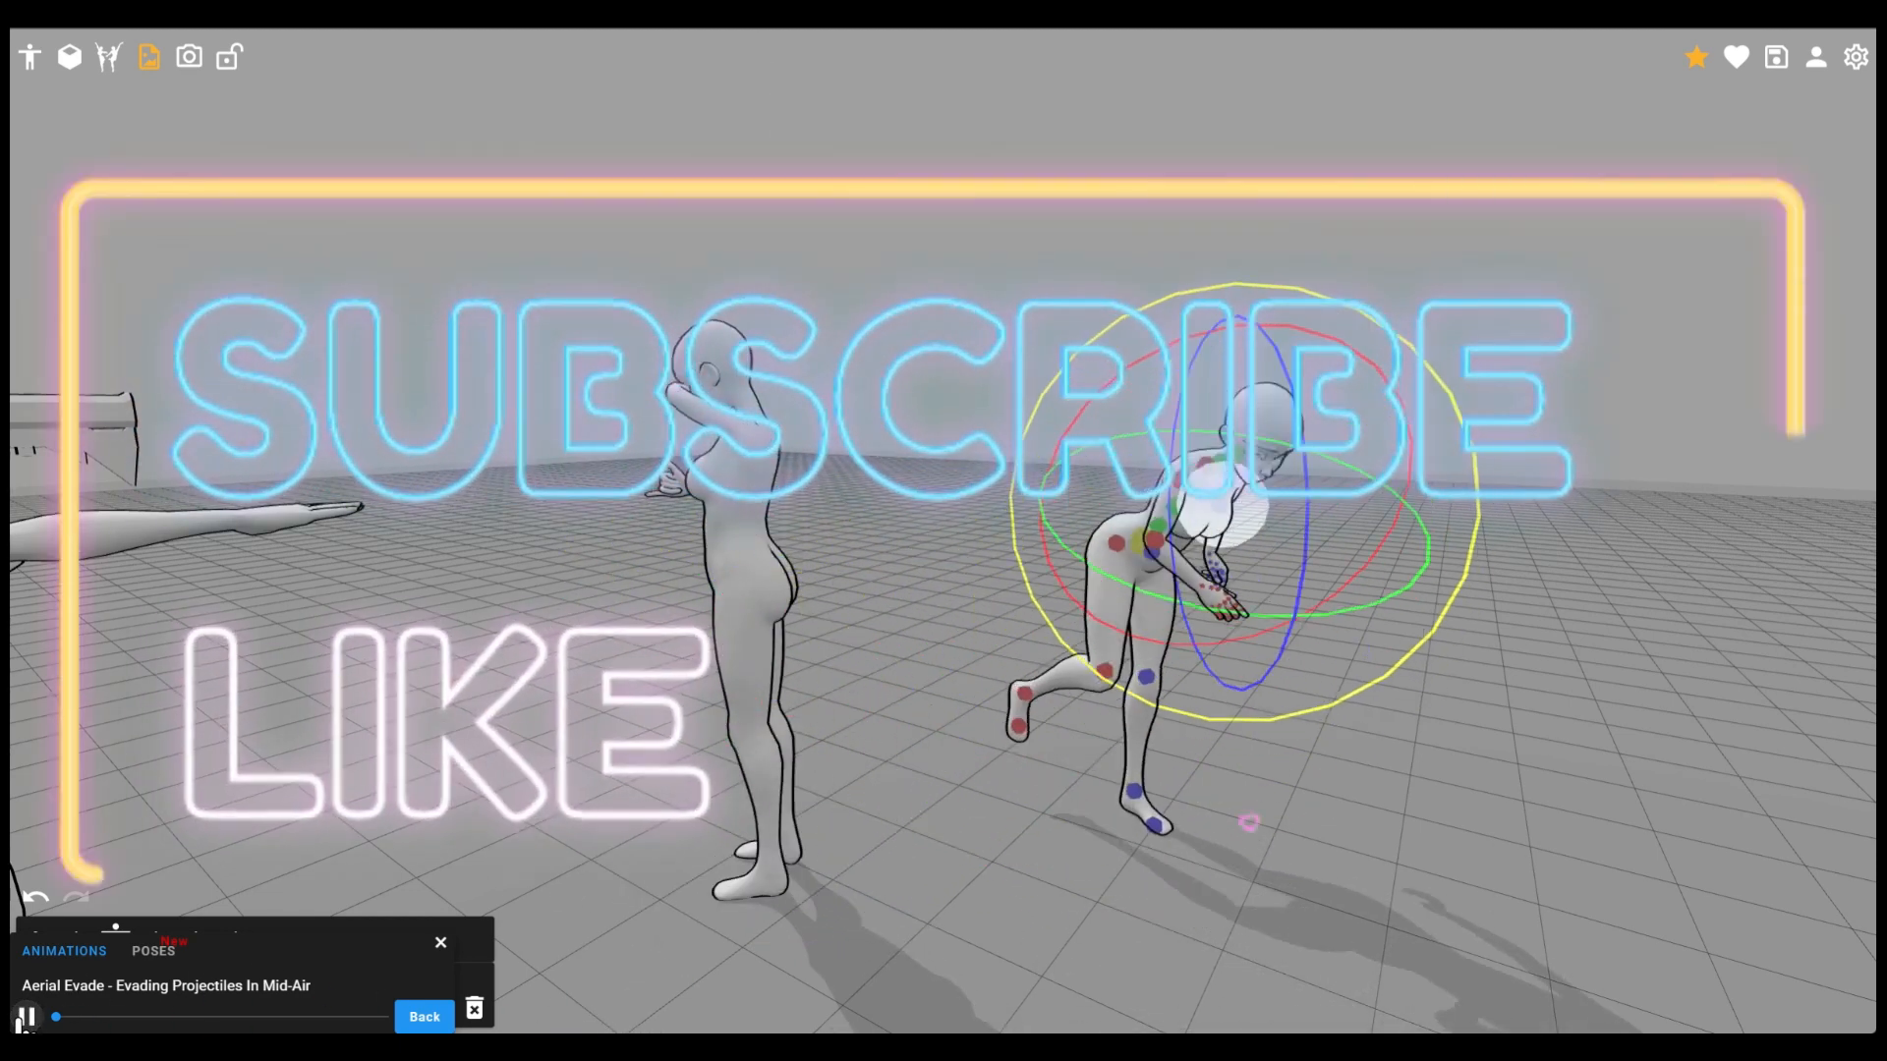